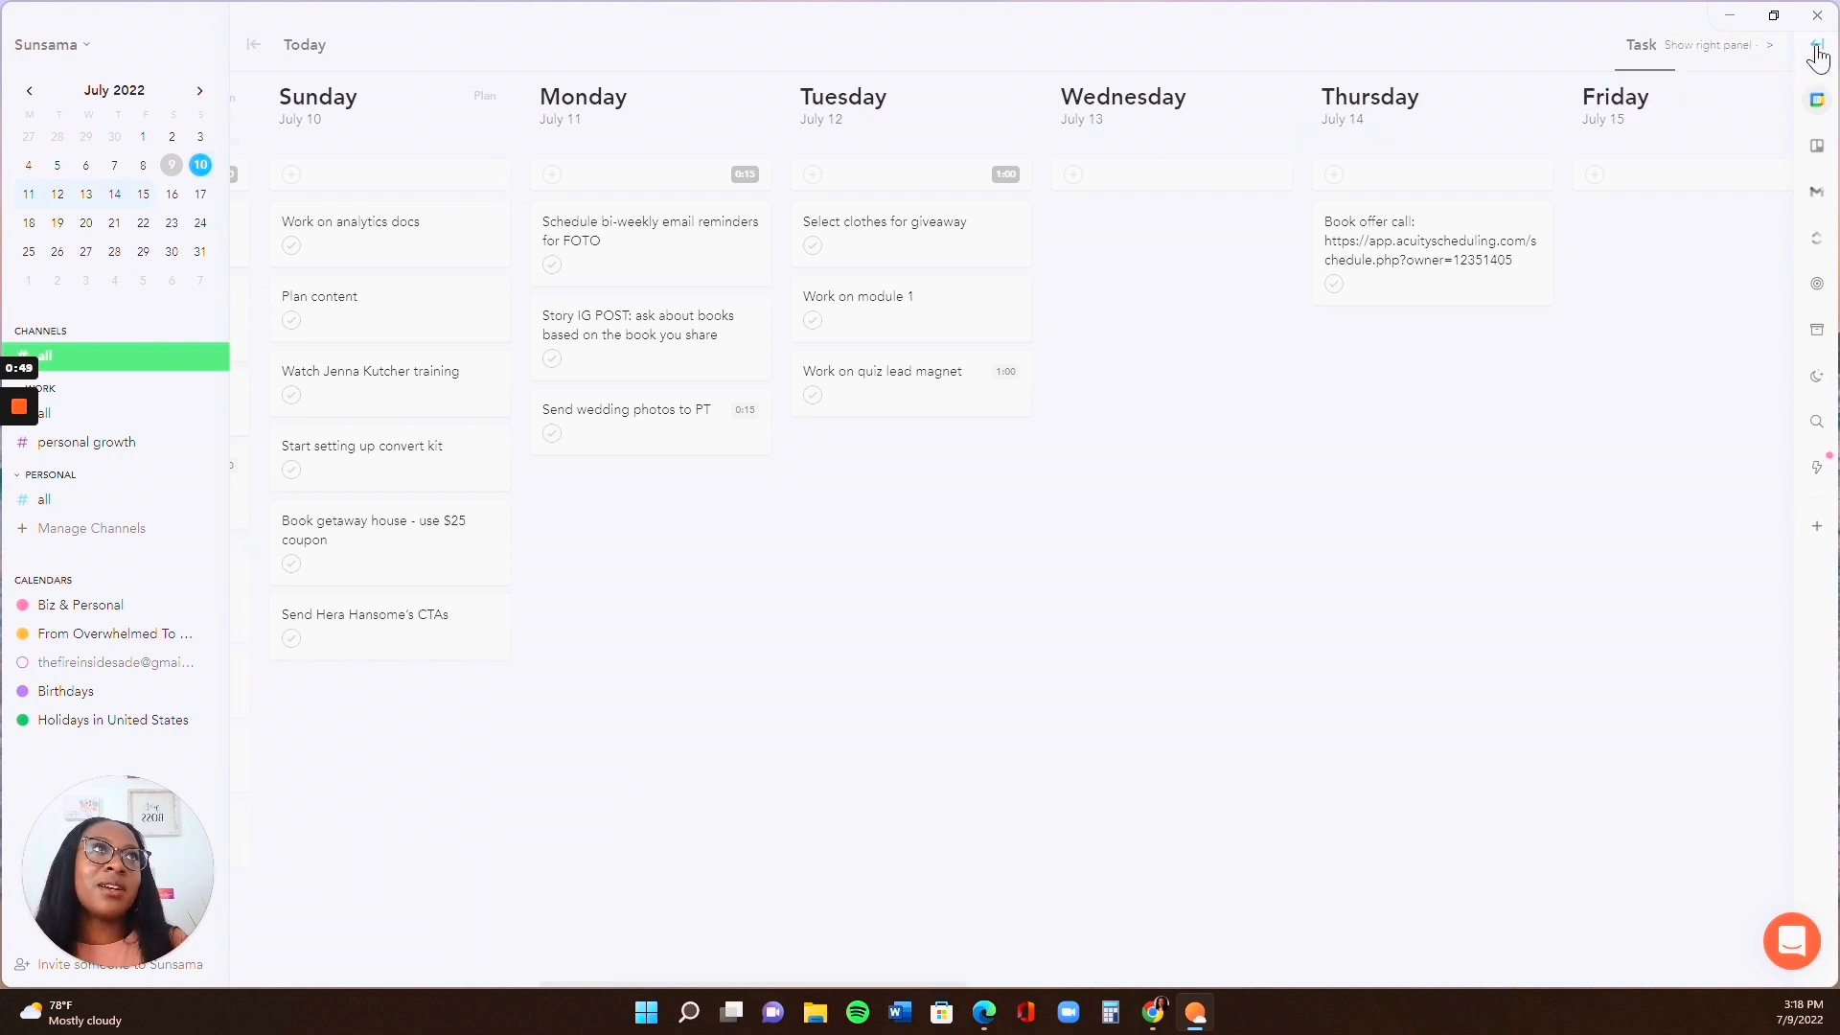
View the day calendar beside the tasks and the full weekly calendar with its time frame options, ending on the task board
click(1817, 53)
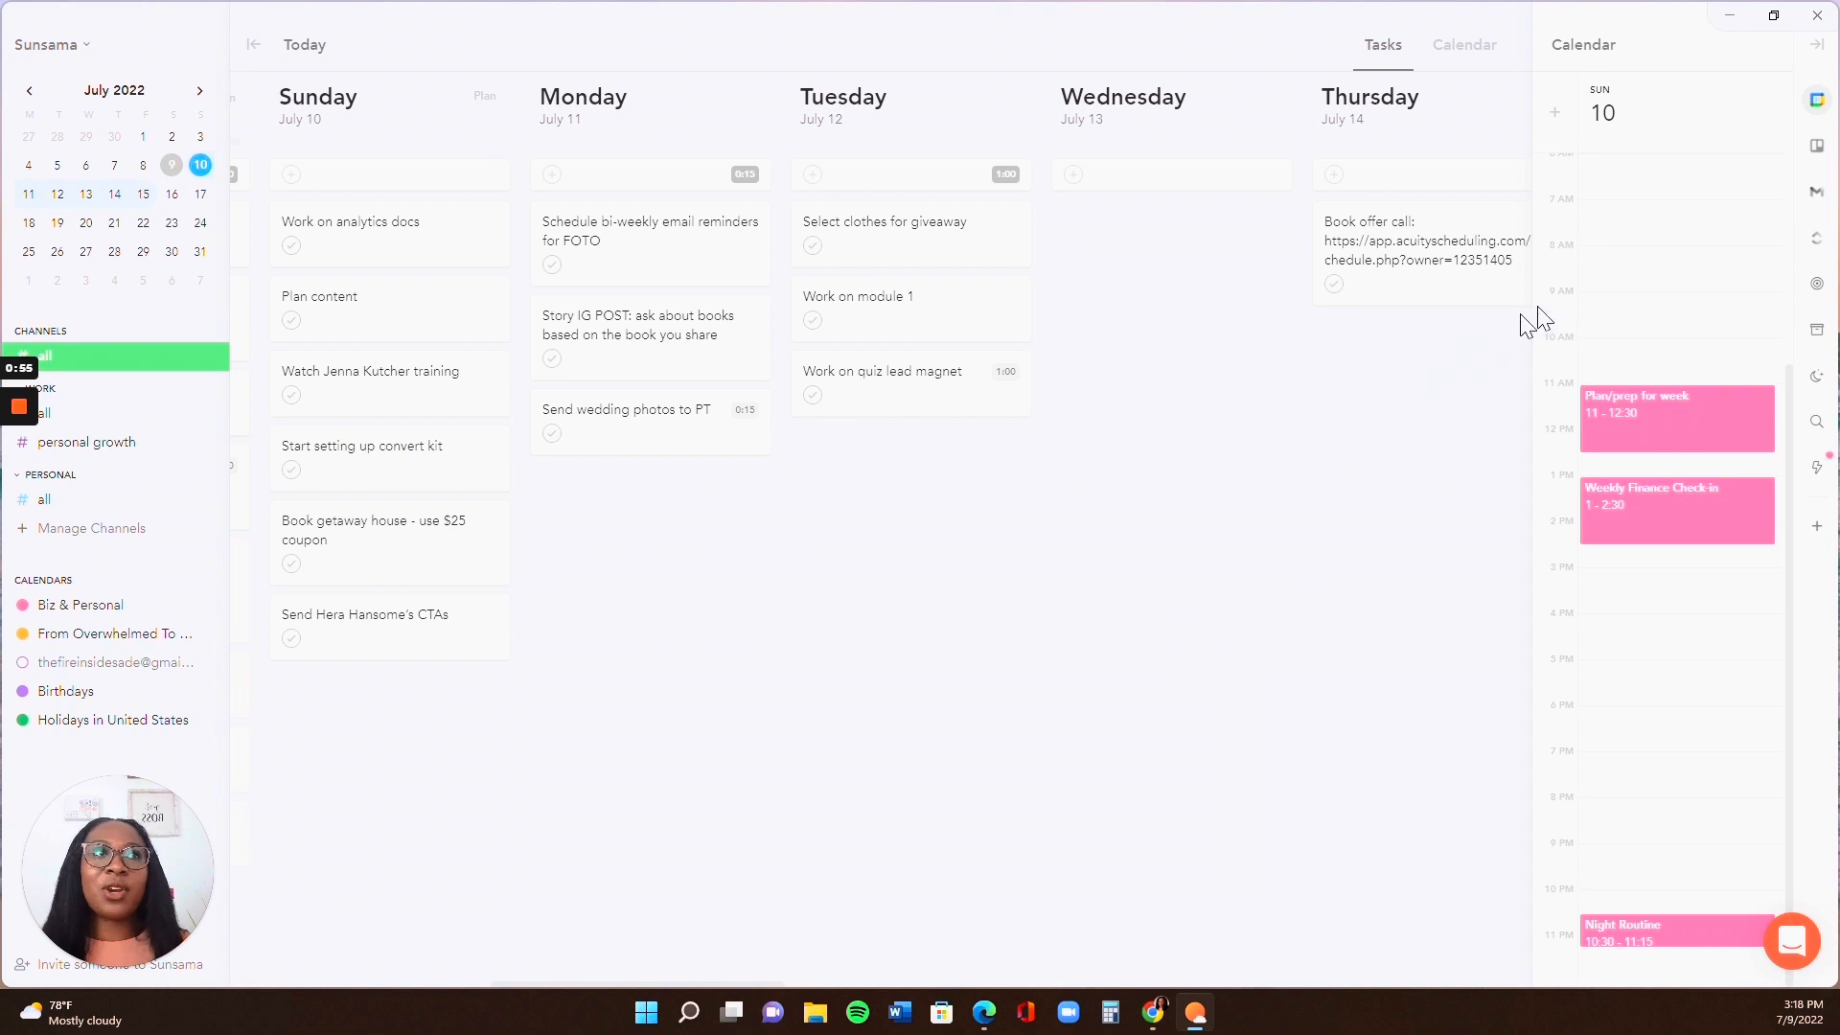
click(1817, 44)
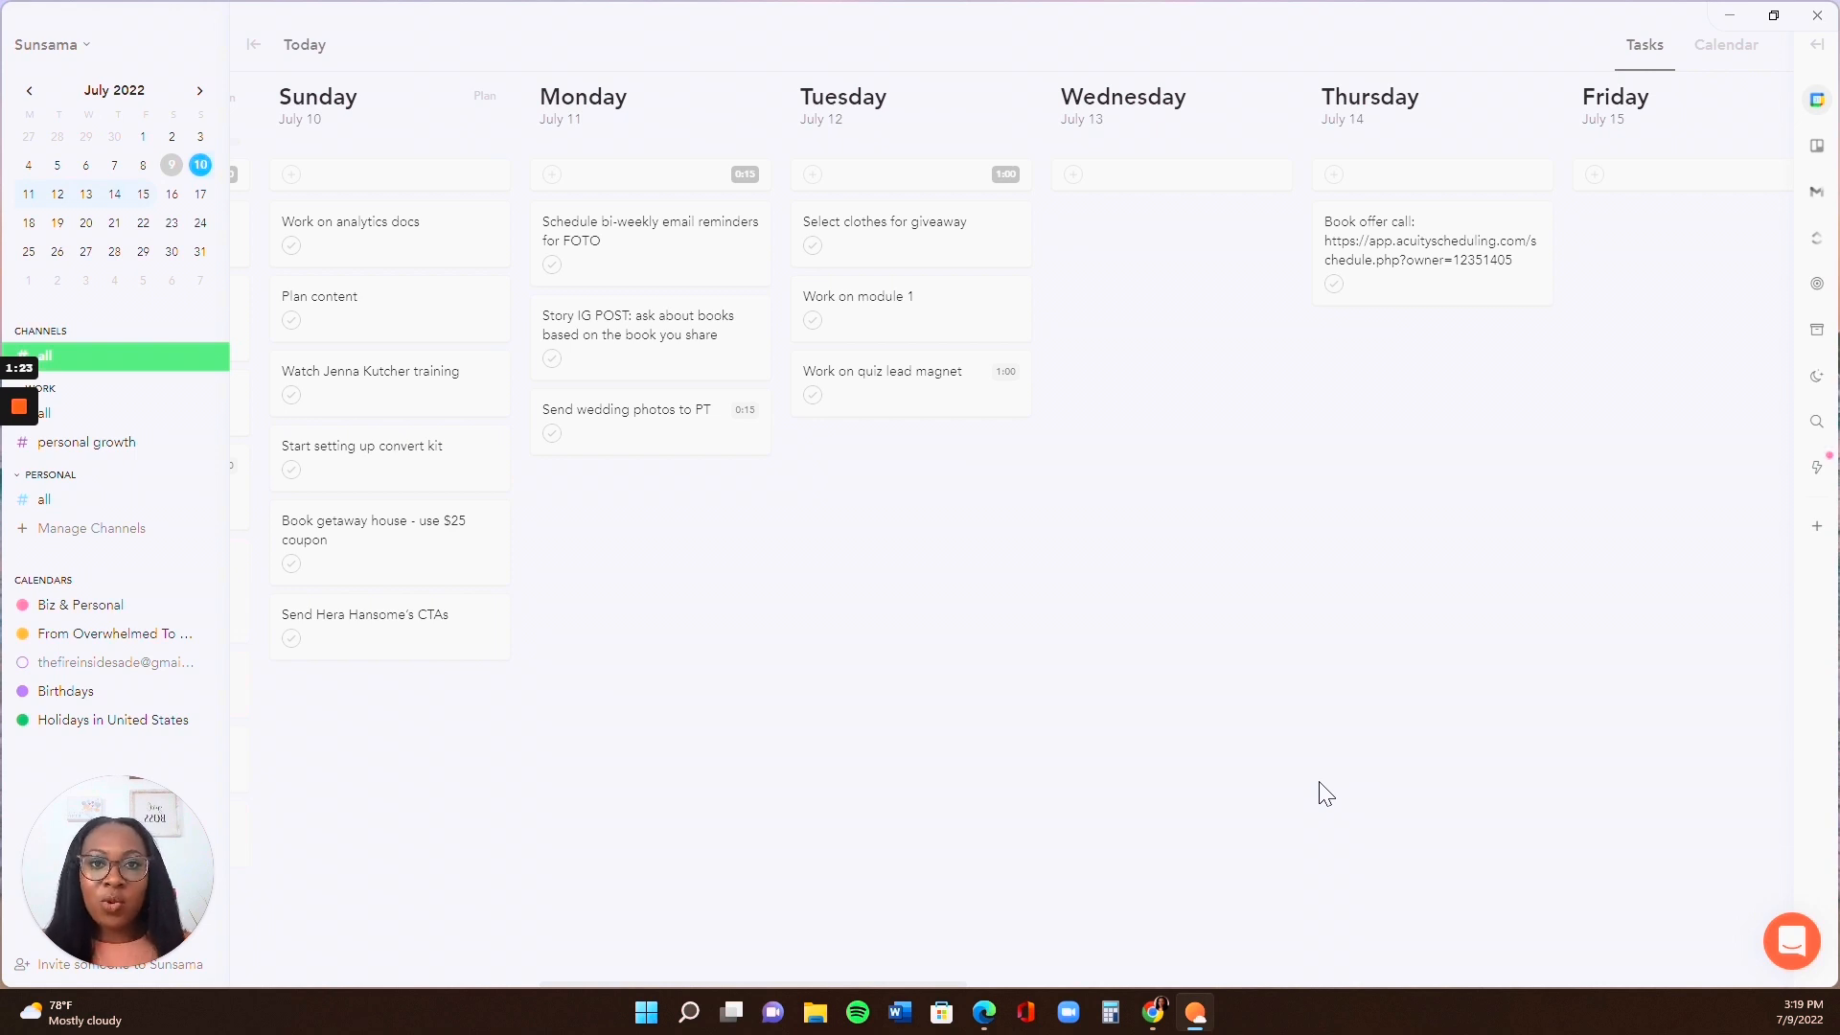
click(1721, 62)
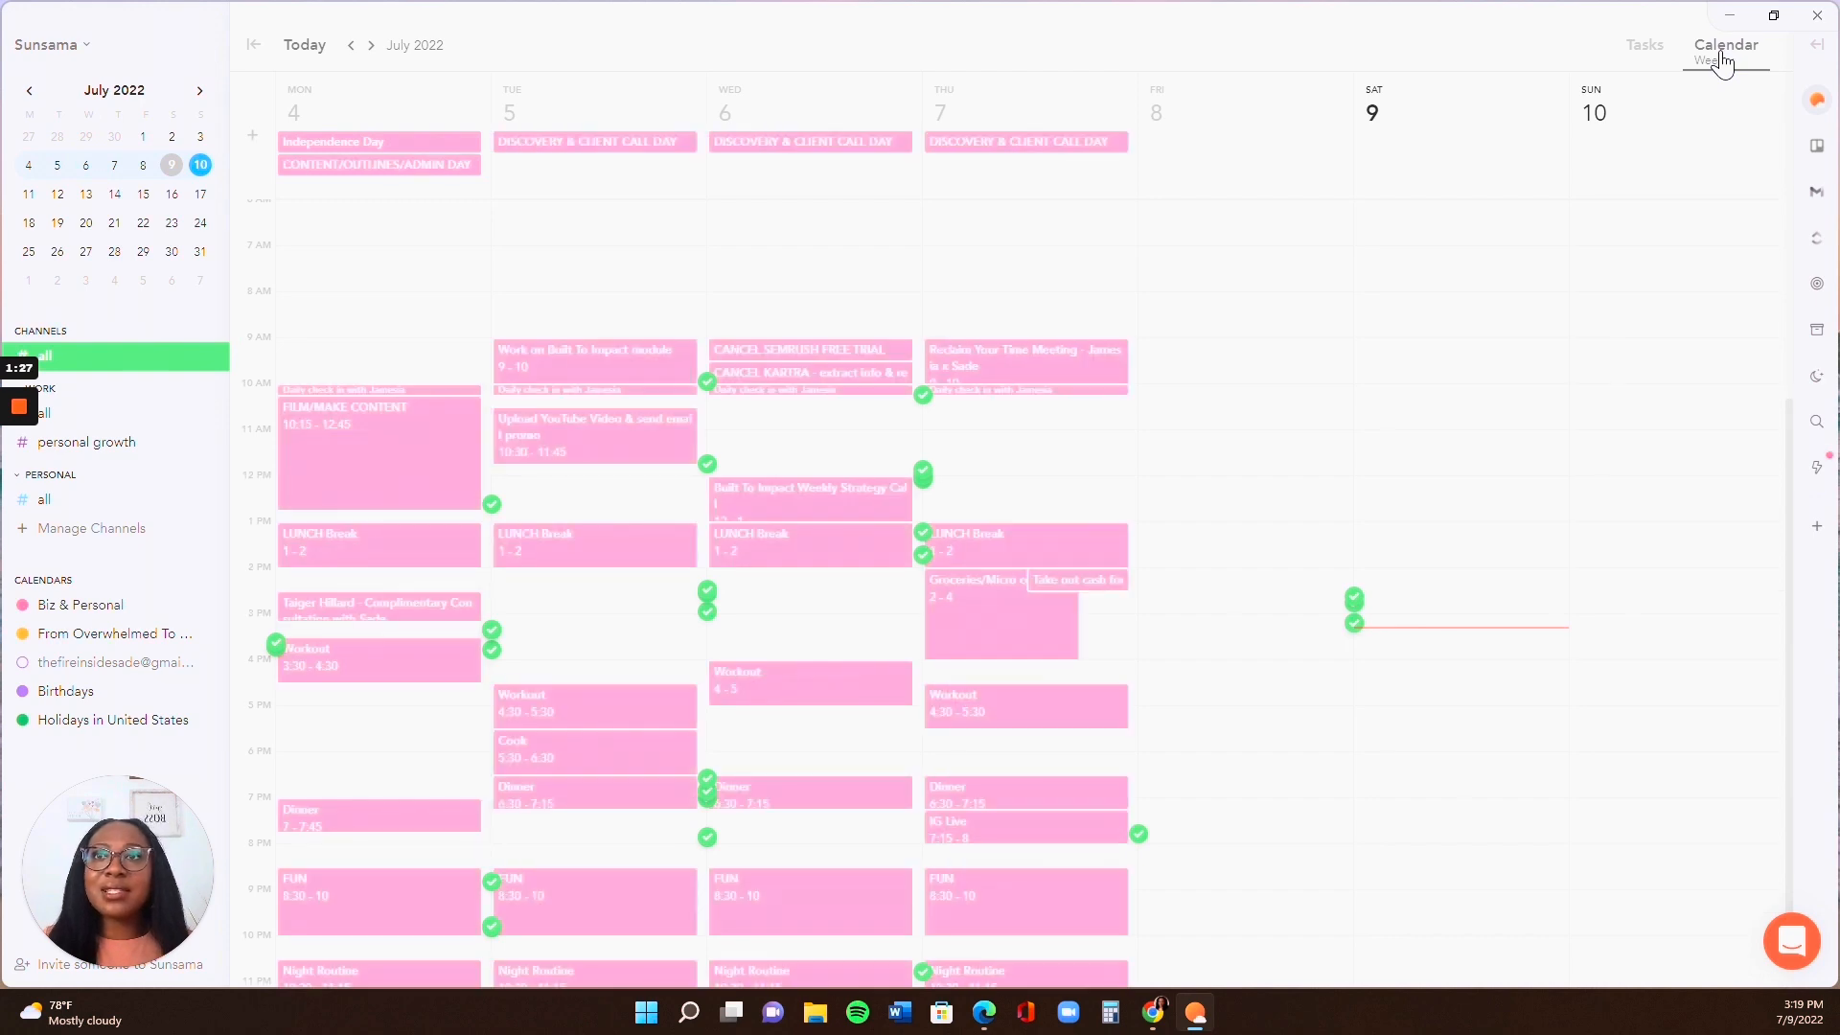
click(1722, 61)
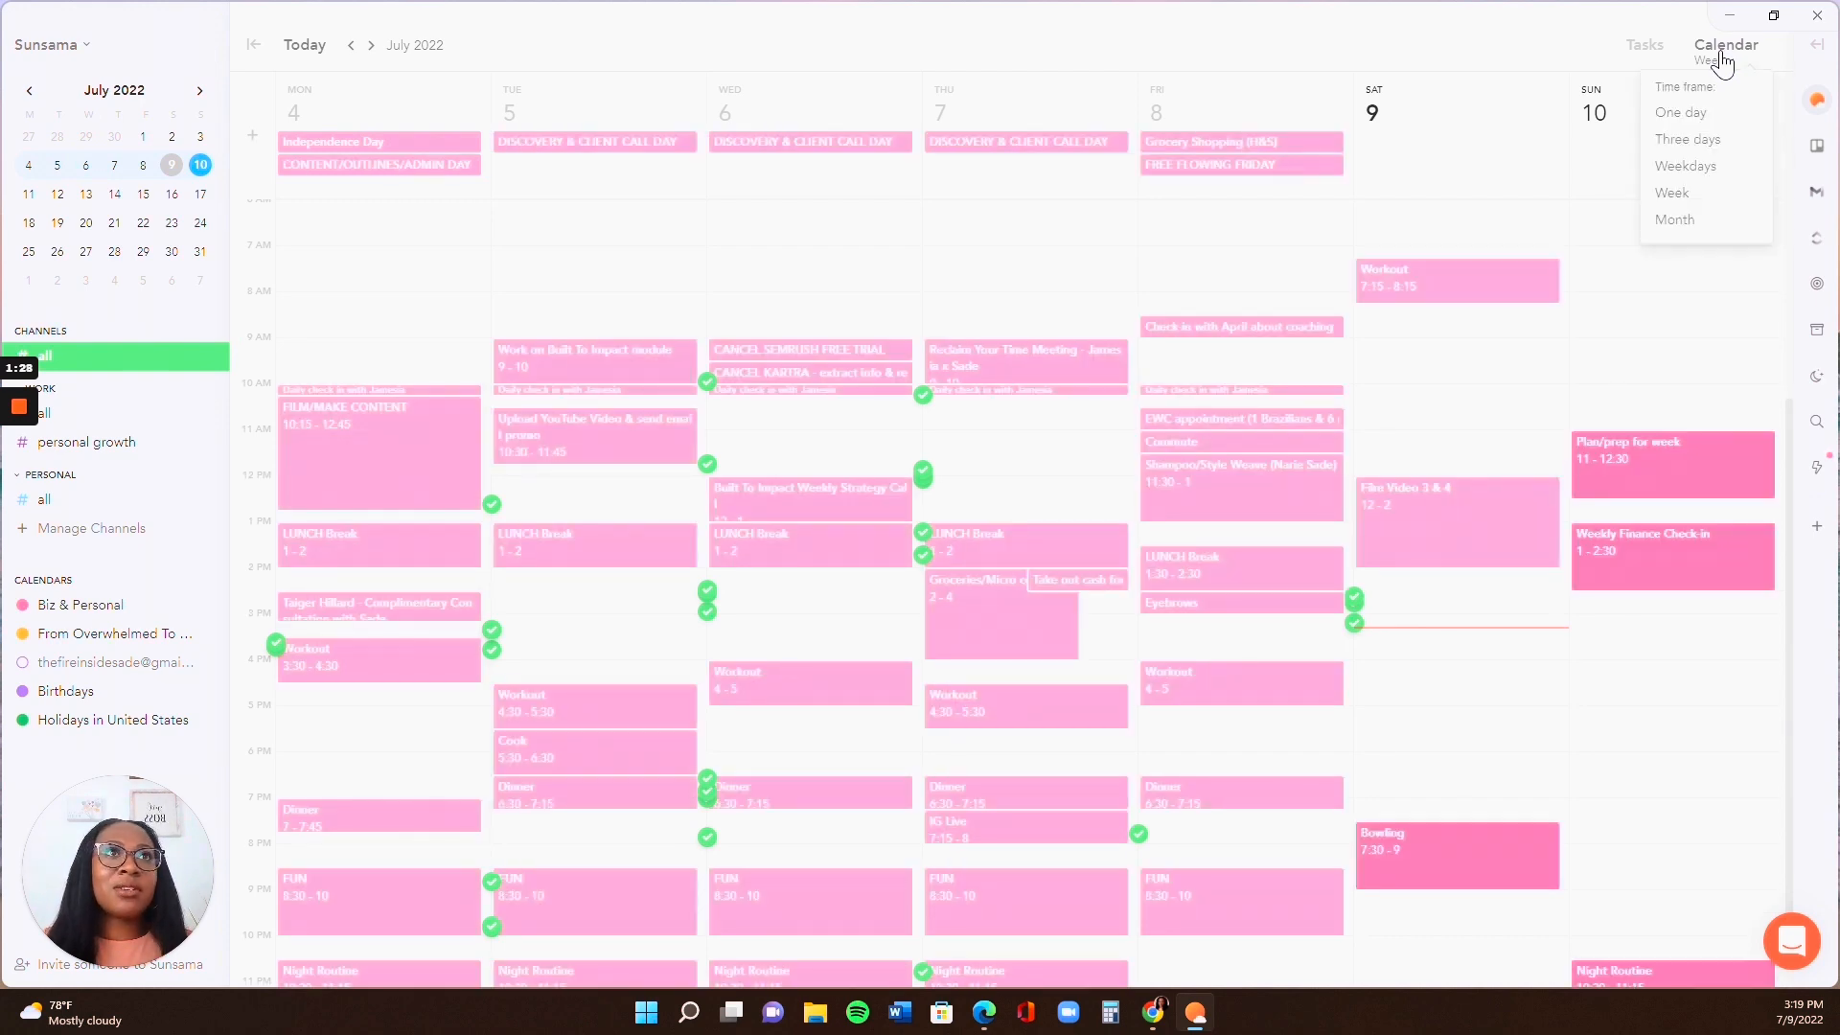
click(1645, 45)
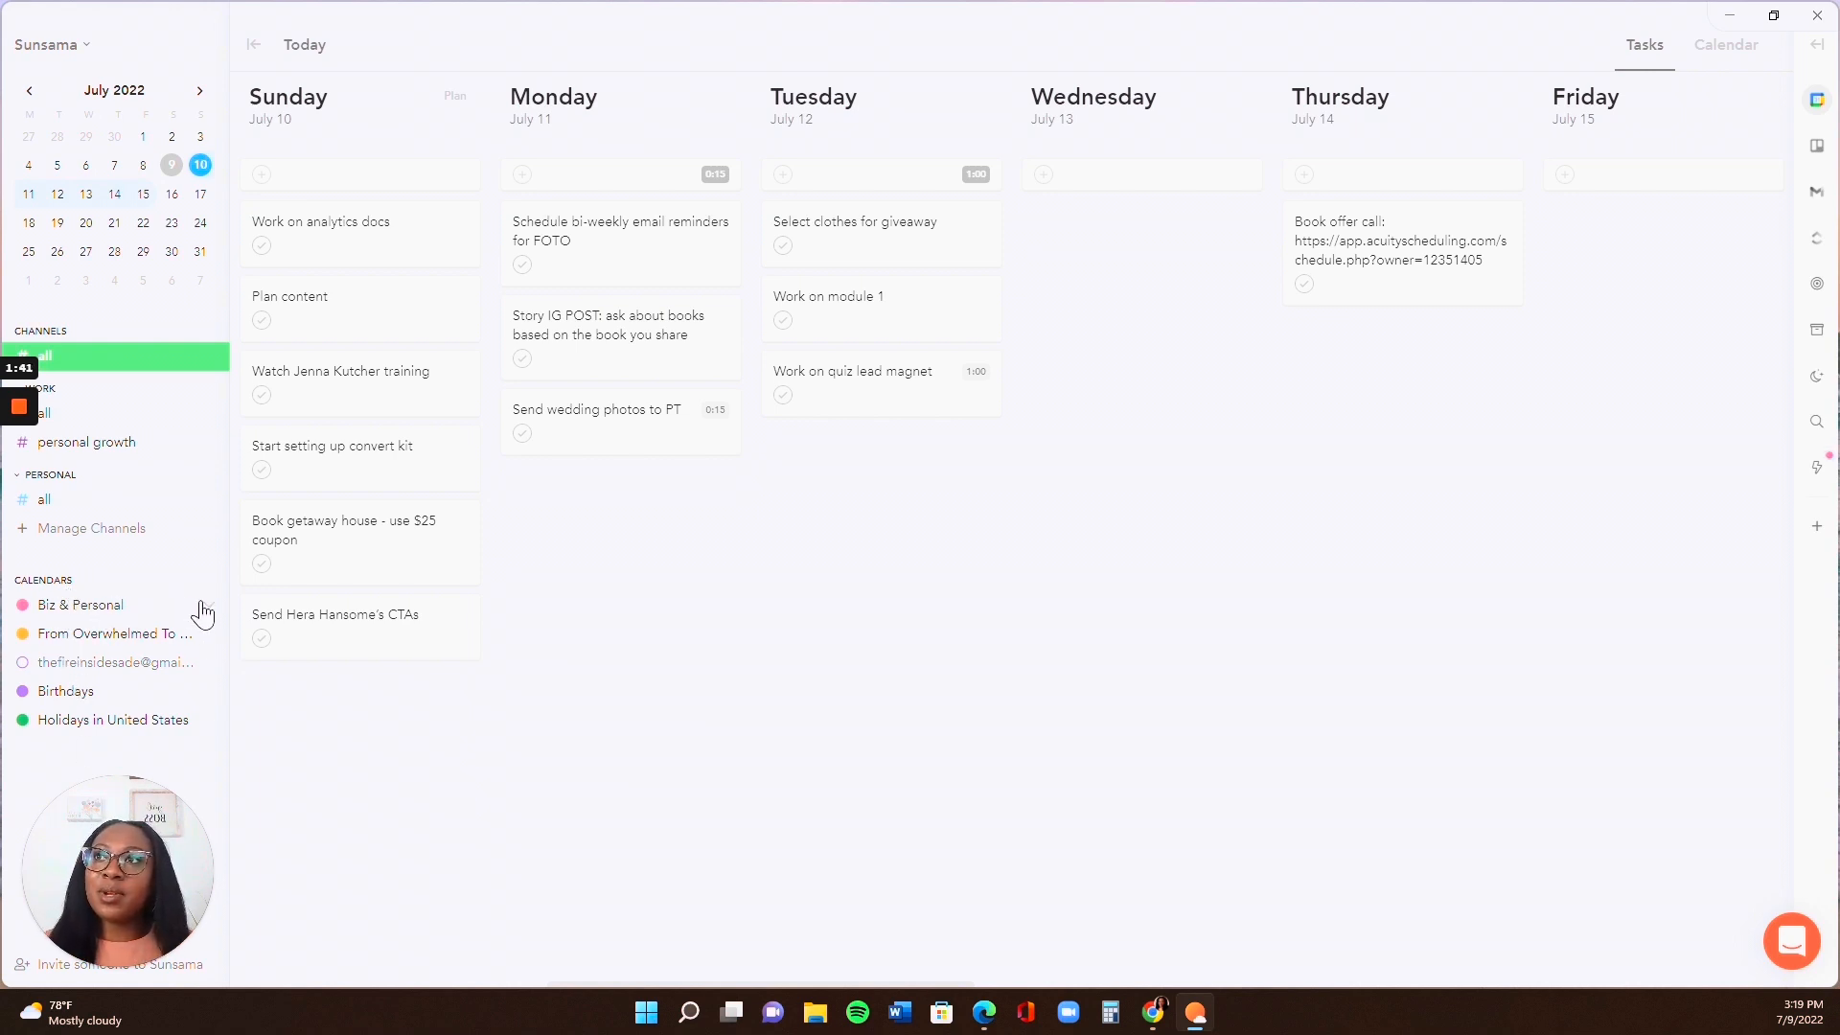
click(111, 608)
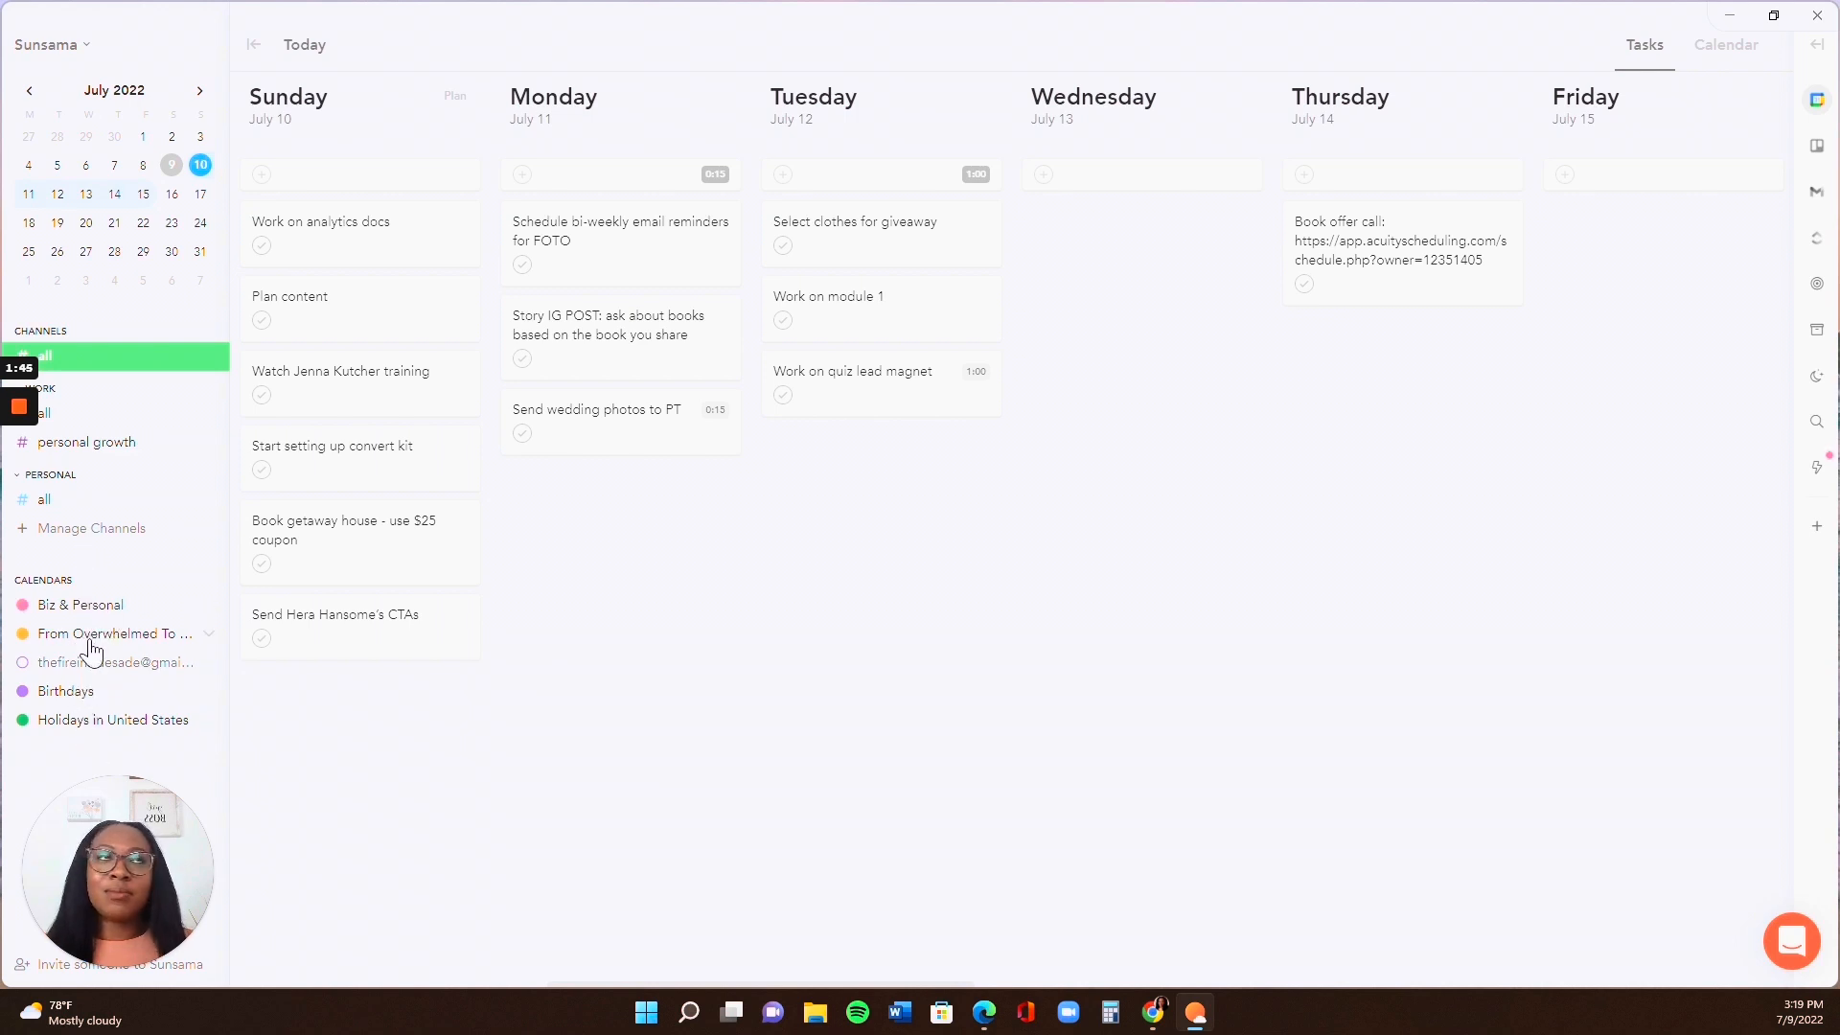
Show the day calendar beside the task board and switch it to Thursday, July 14
click(1819, 50)
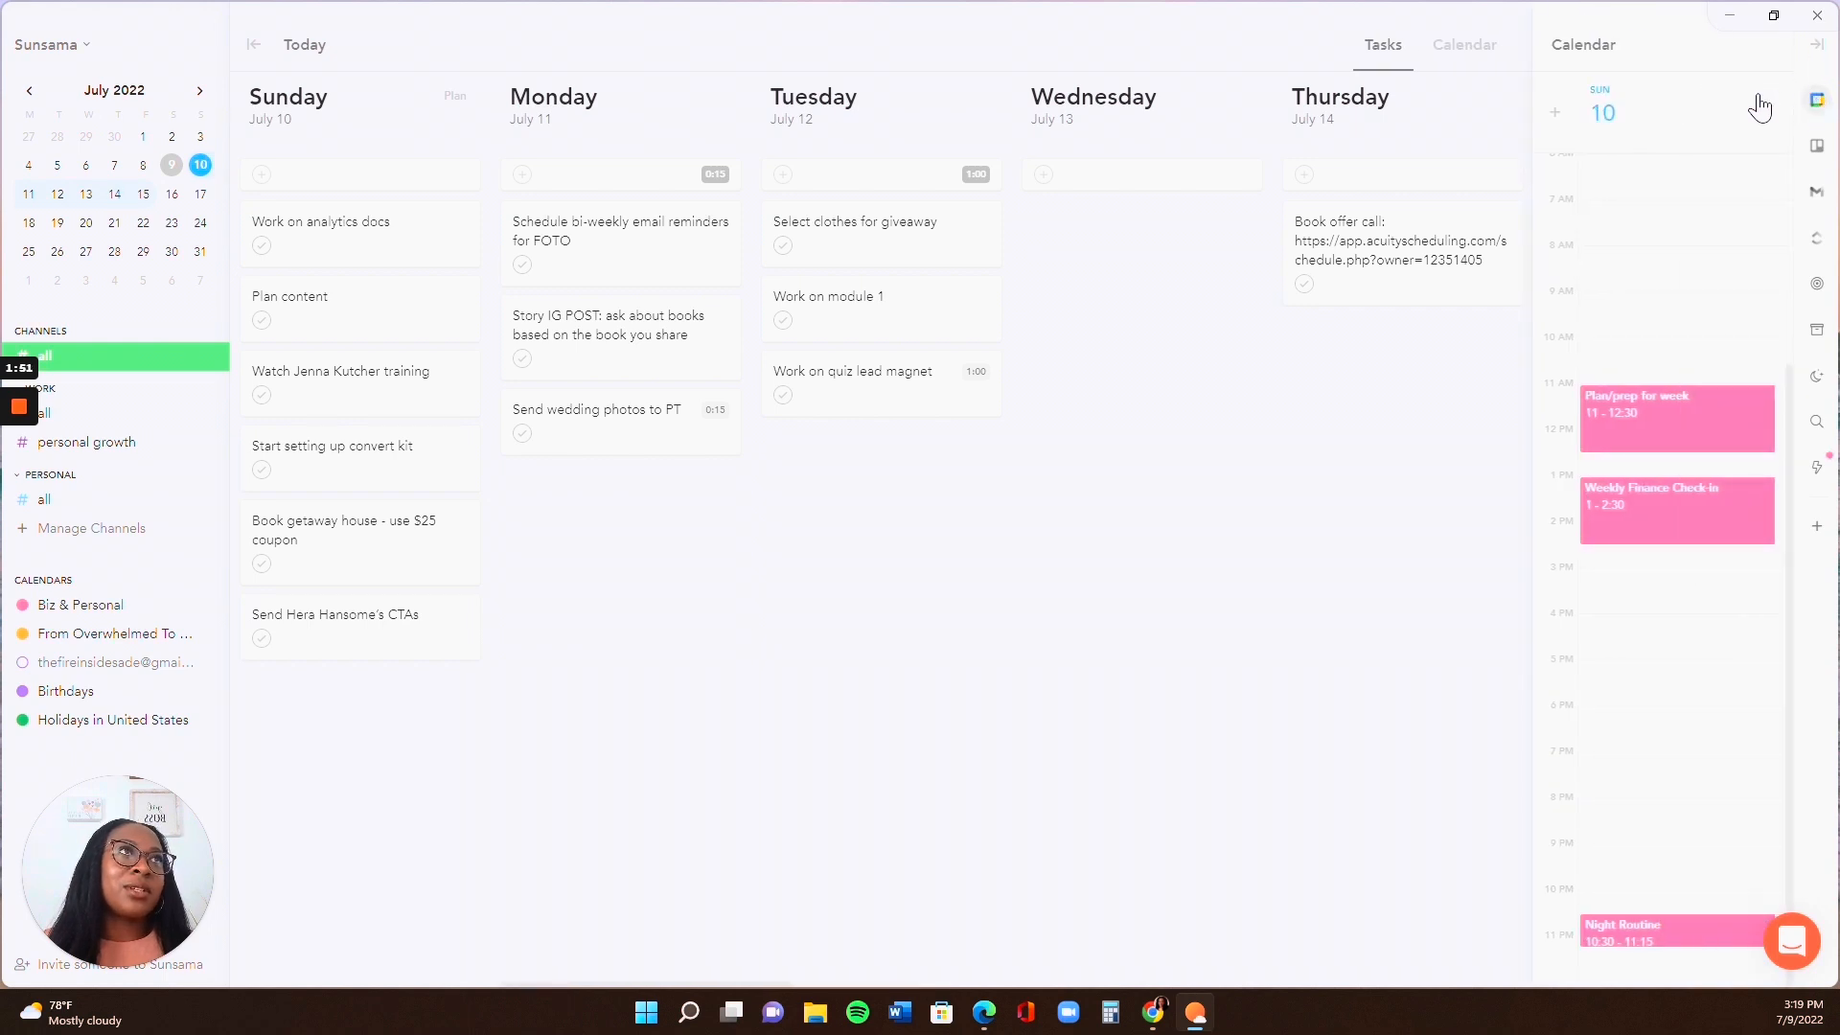
click(1551, 116)
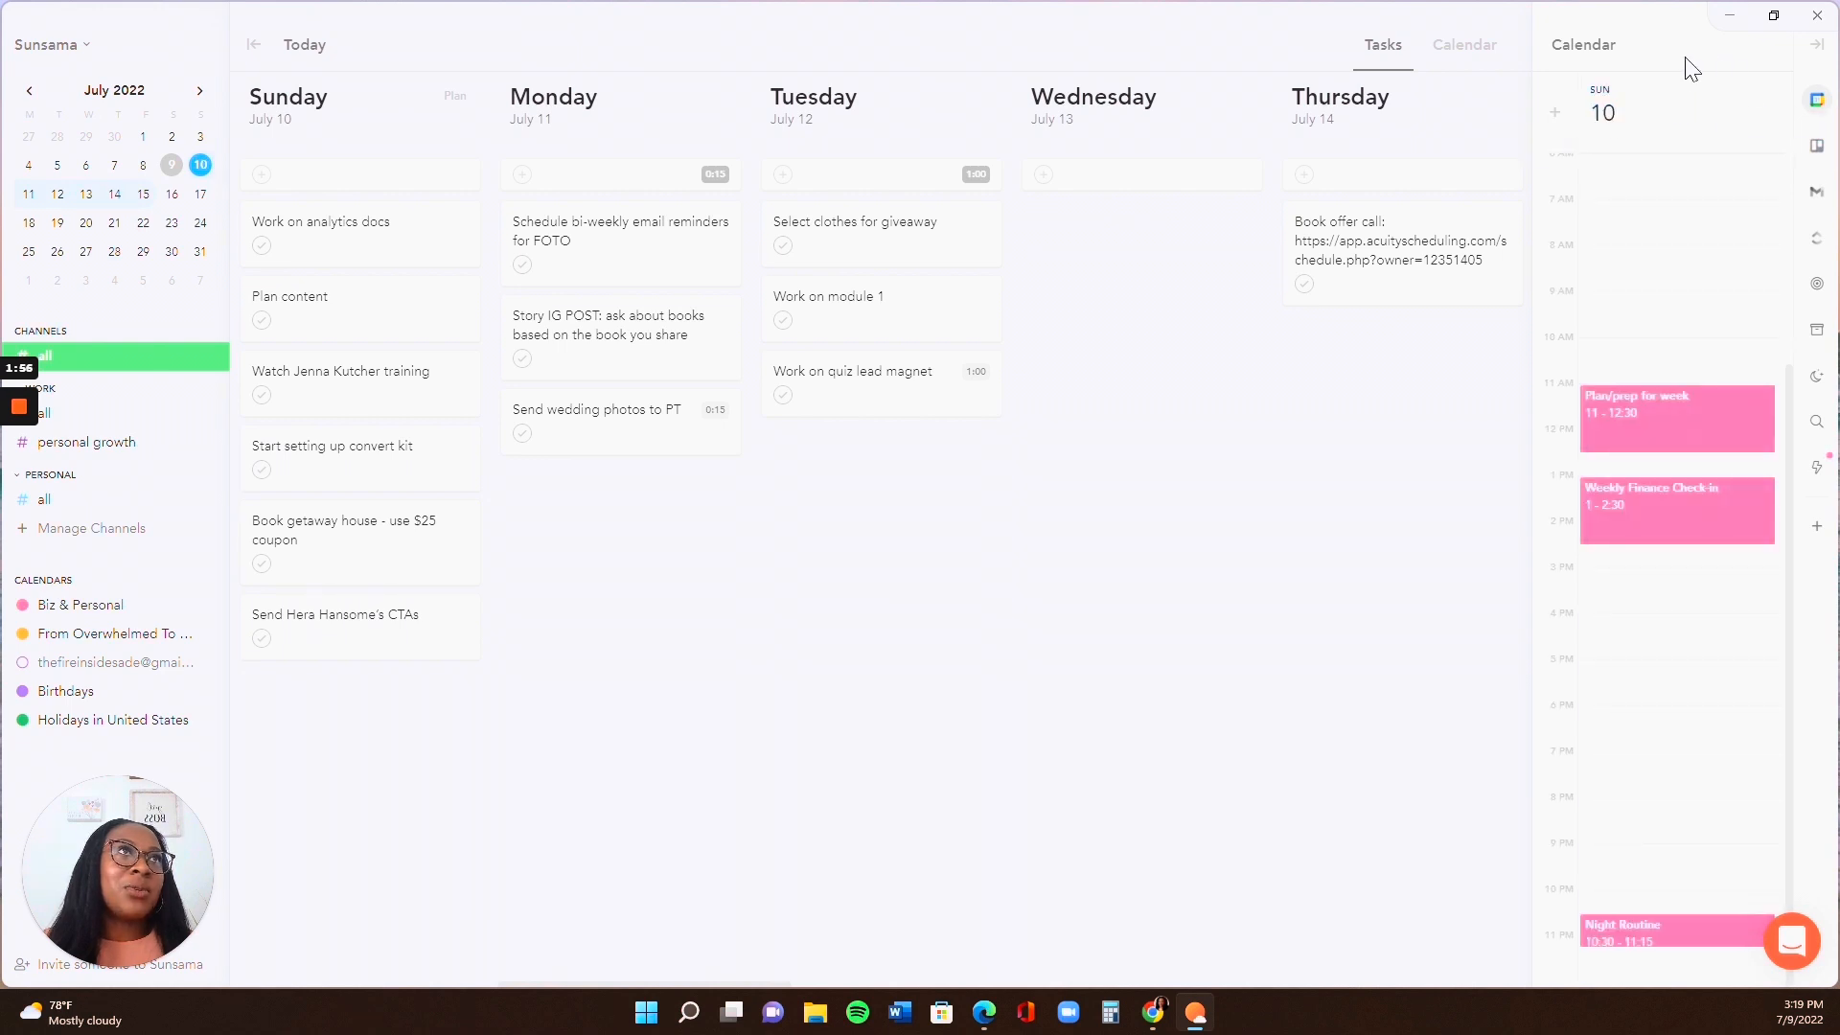
click(1321, 110)
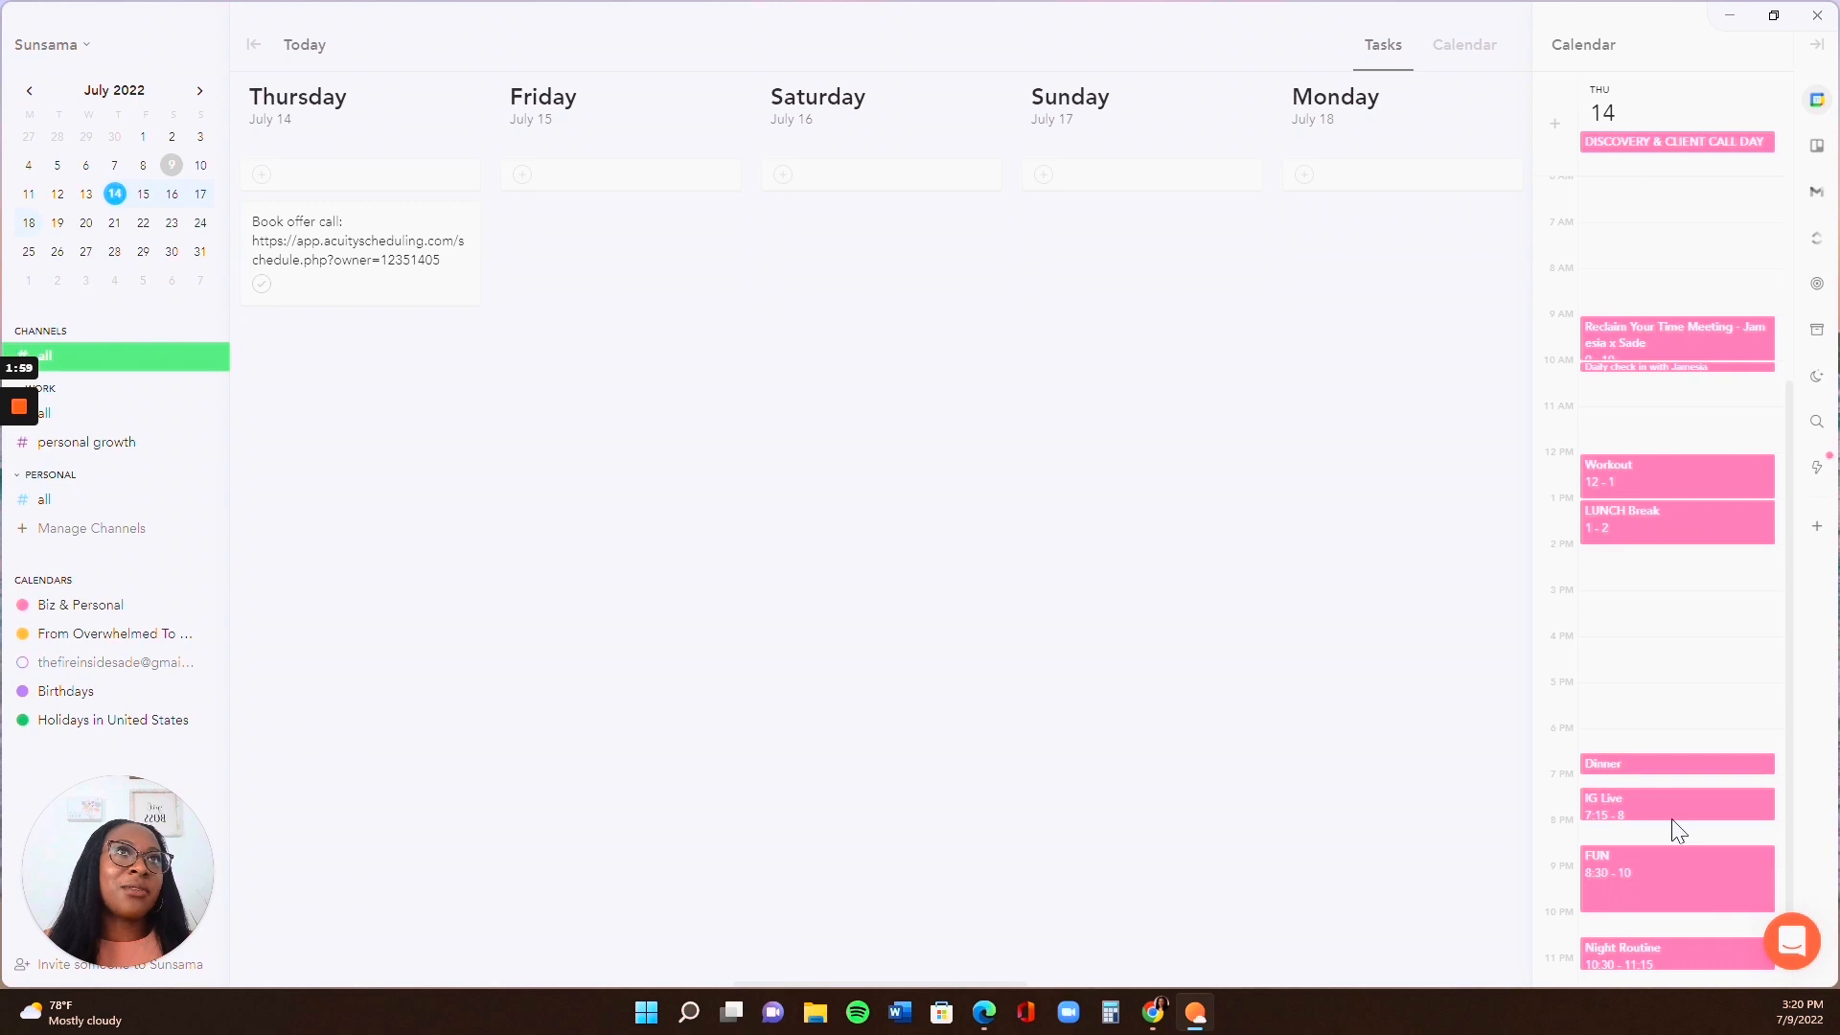
Hide and restore the channels and calendars sidebar, and bring the task board back to Sunday, July 10
click(251, 45)
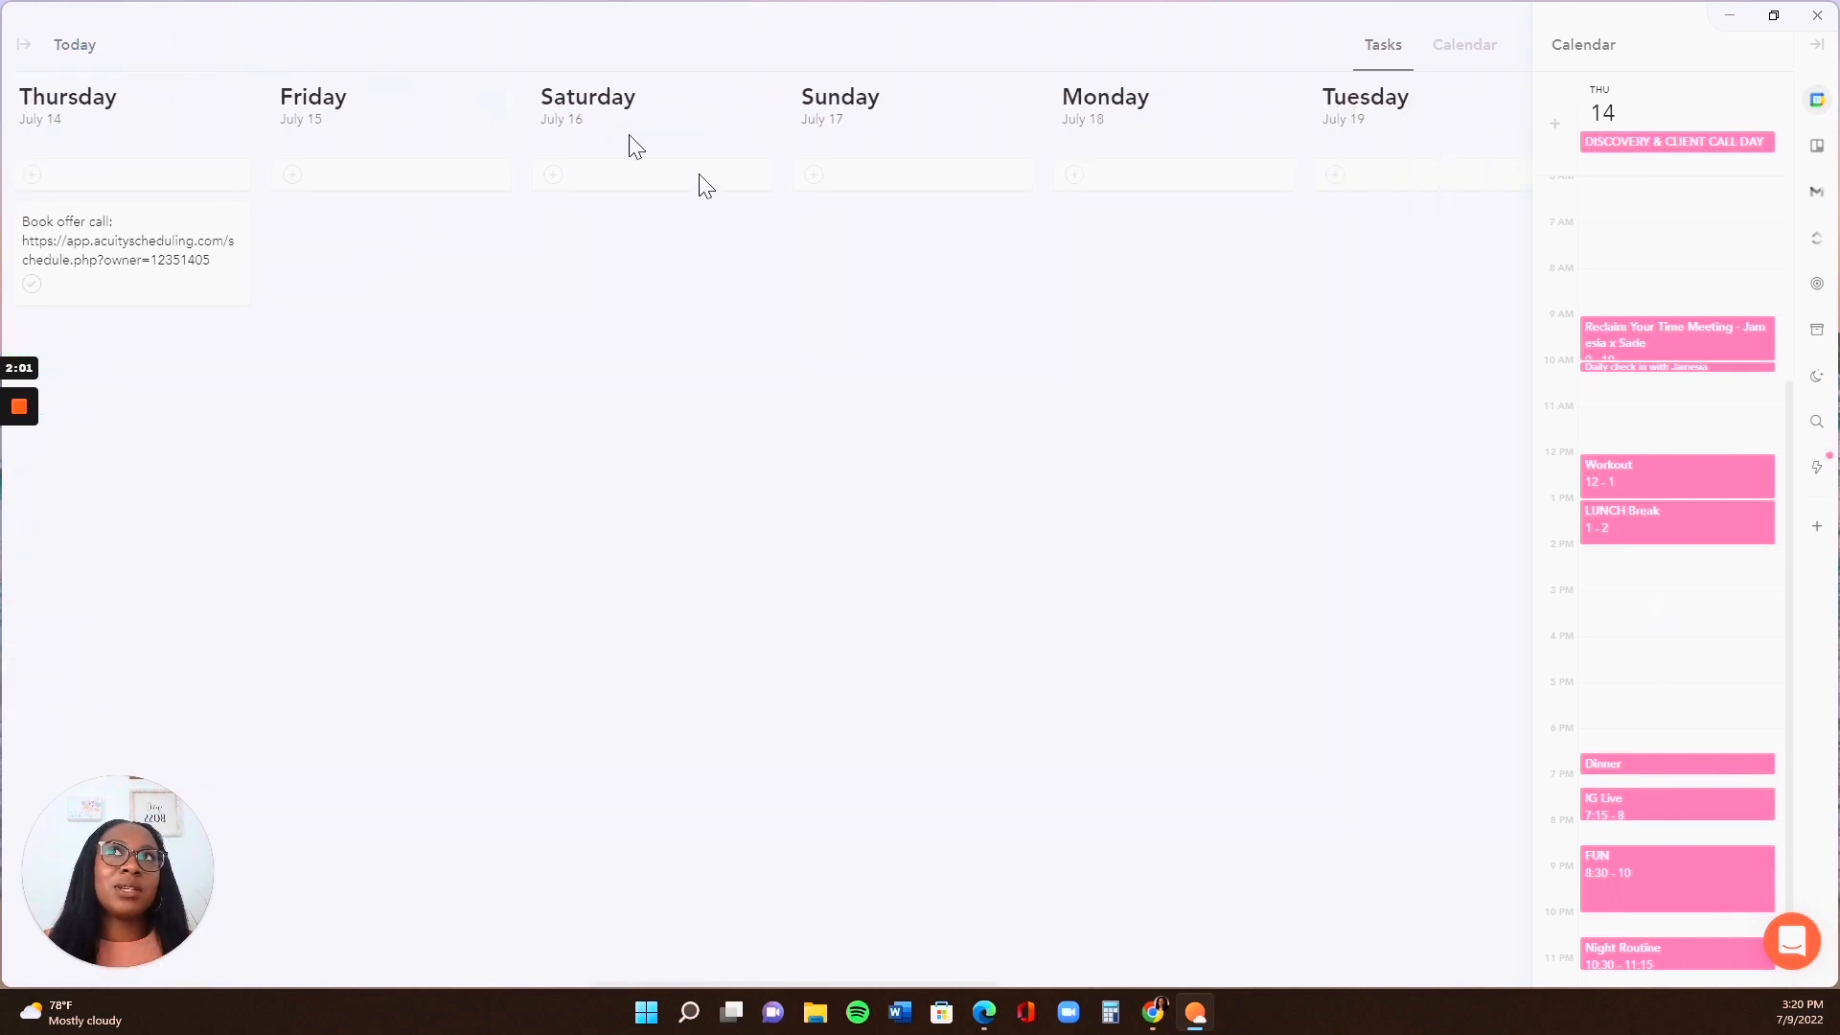
scroll(1322, 518, left, 2)
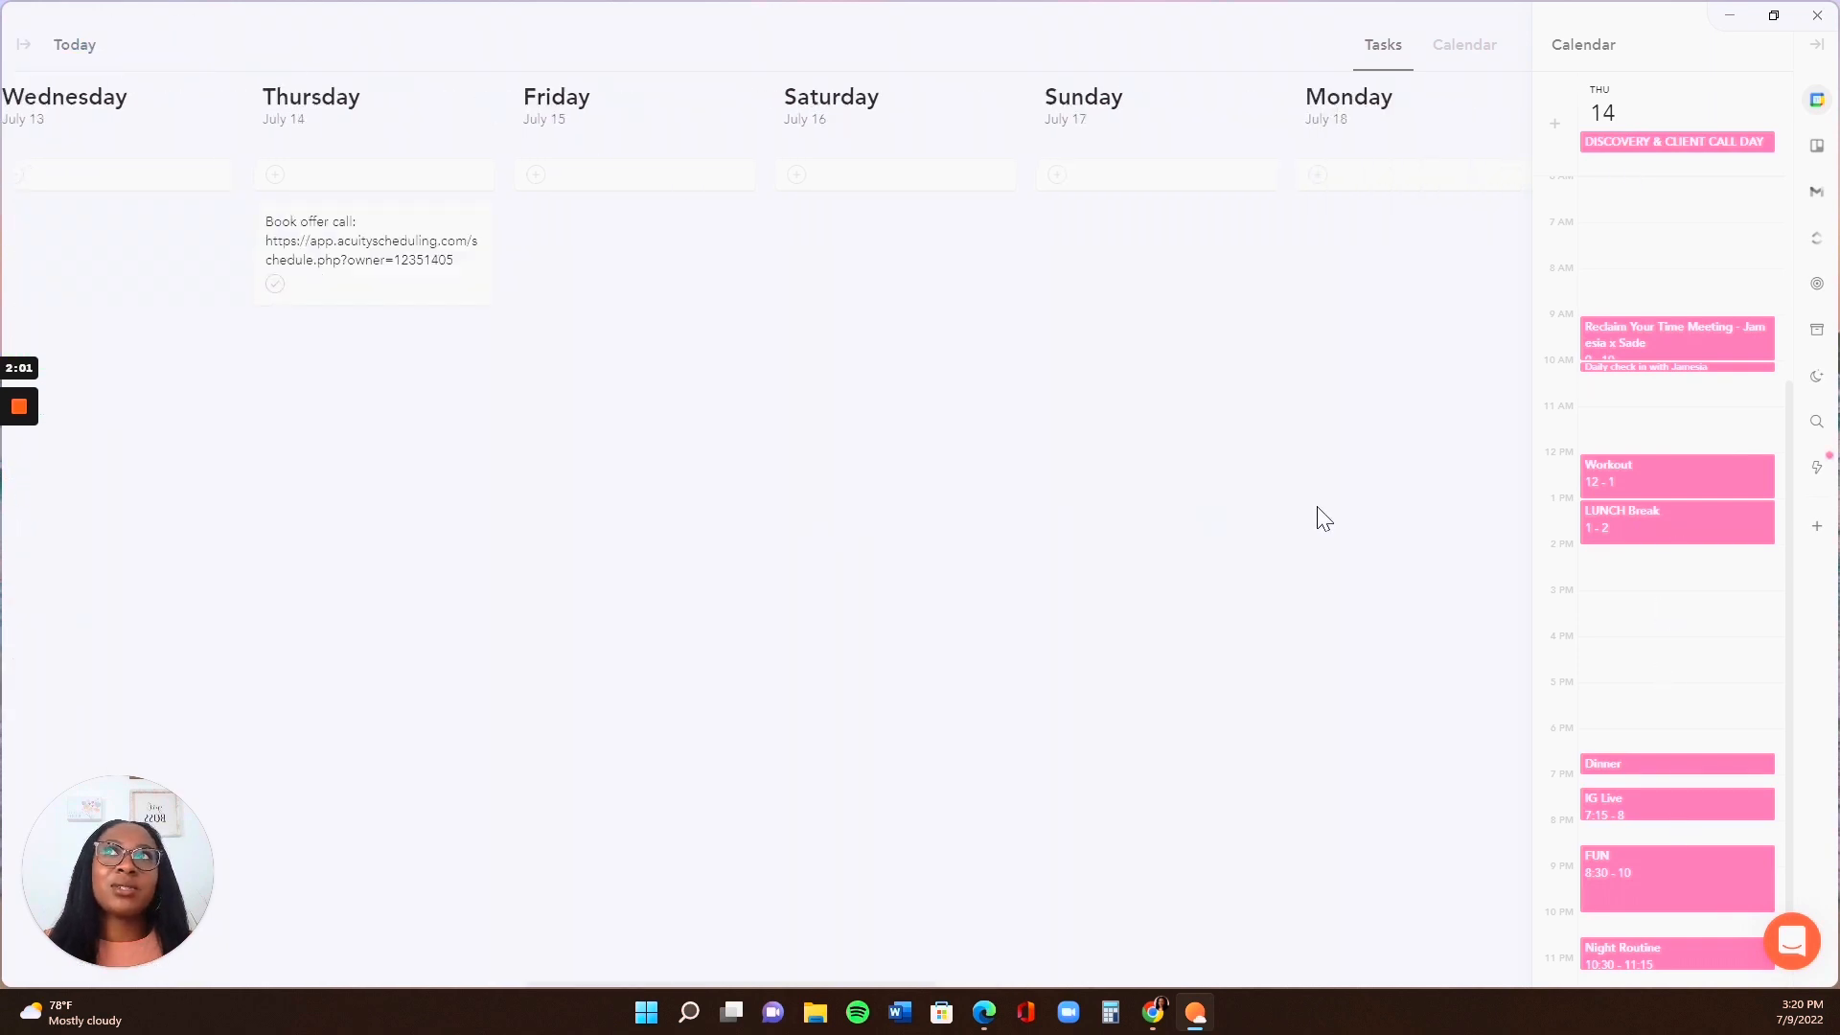
click(23, 44)
drag(1124, 628, 812, 590)
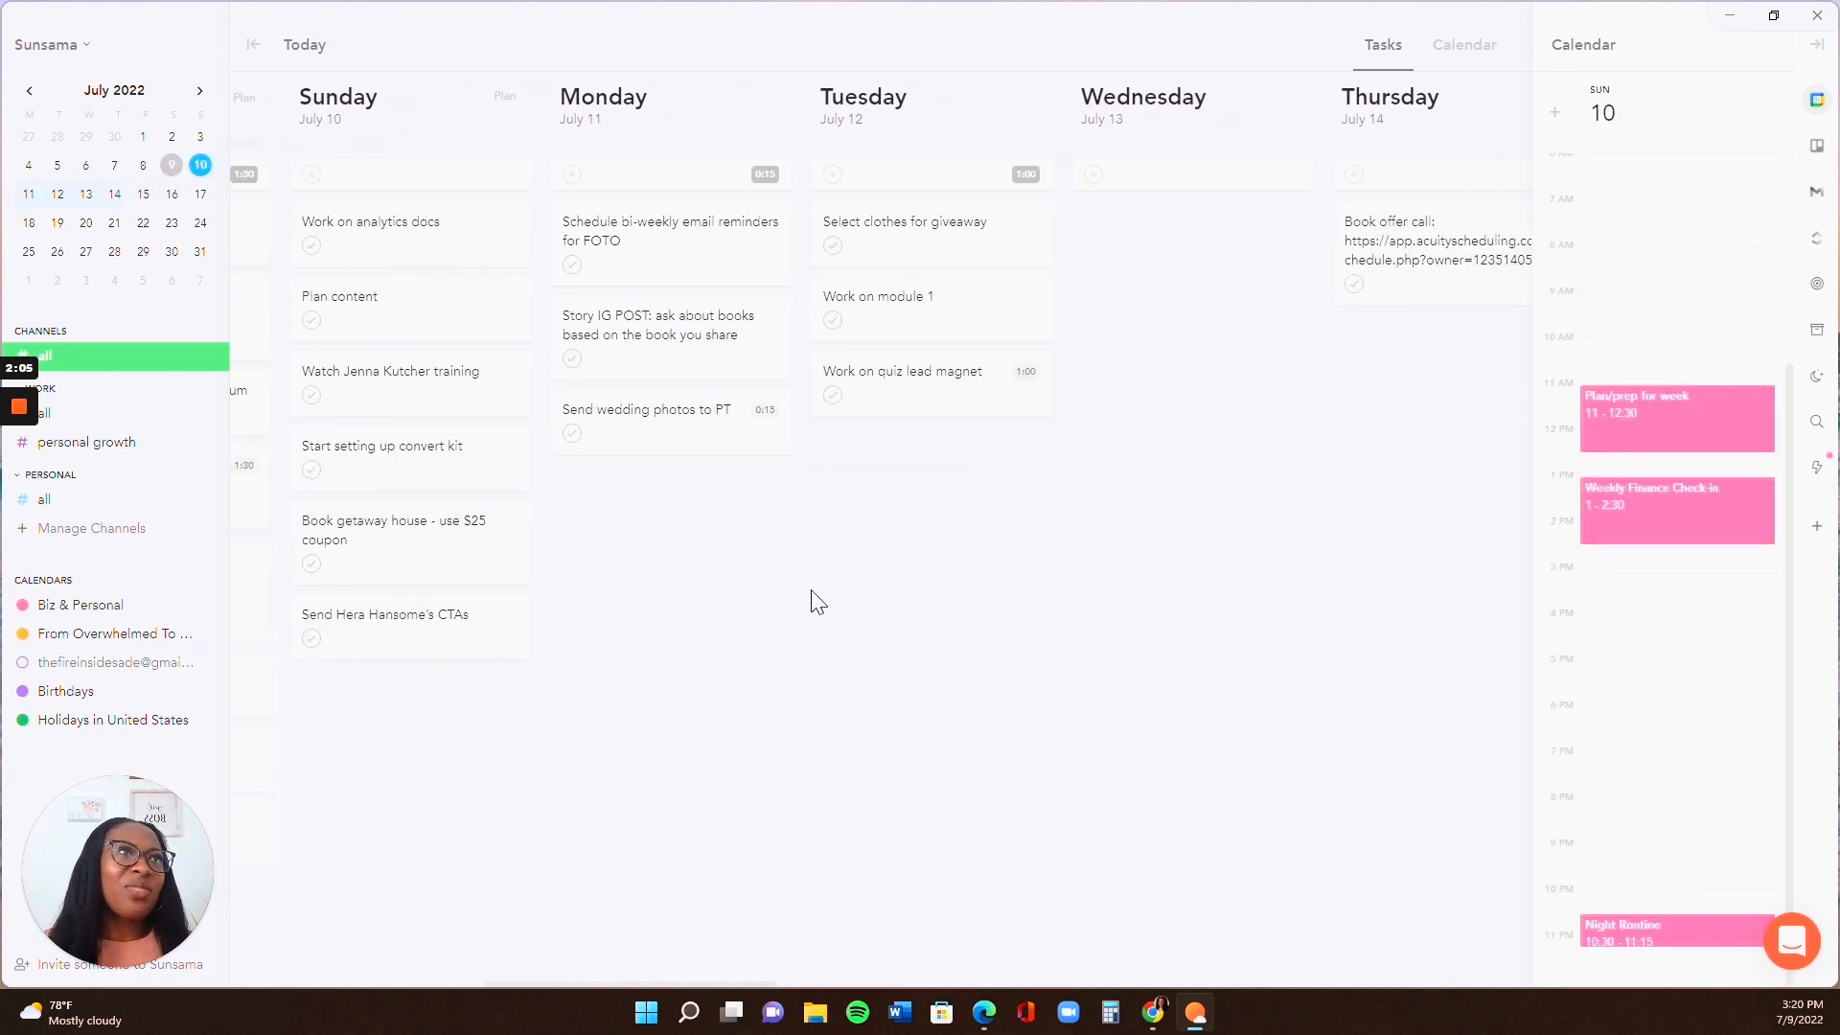
Look over the Trello board cards and the Gmail inbox messages beside the task board
click(1817, 149)
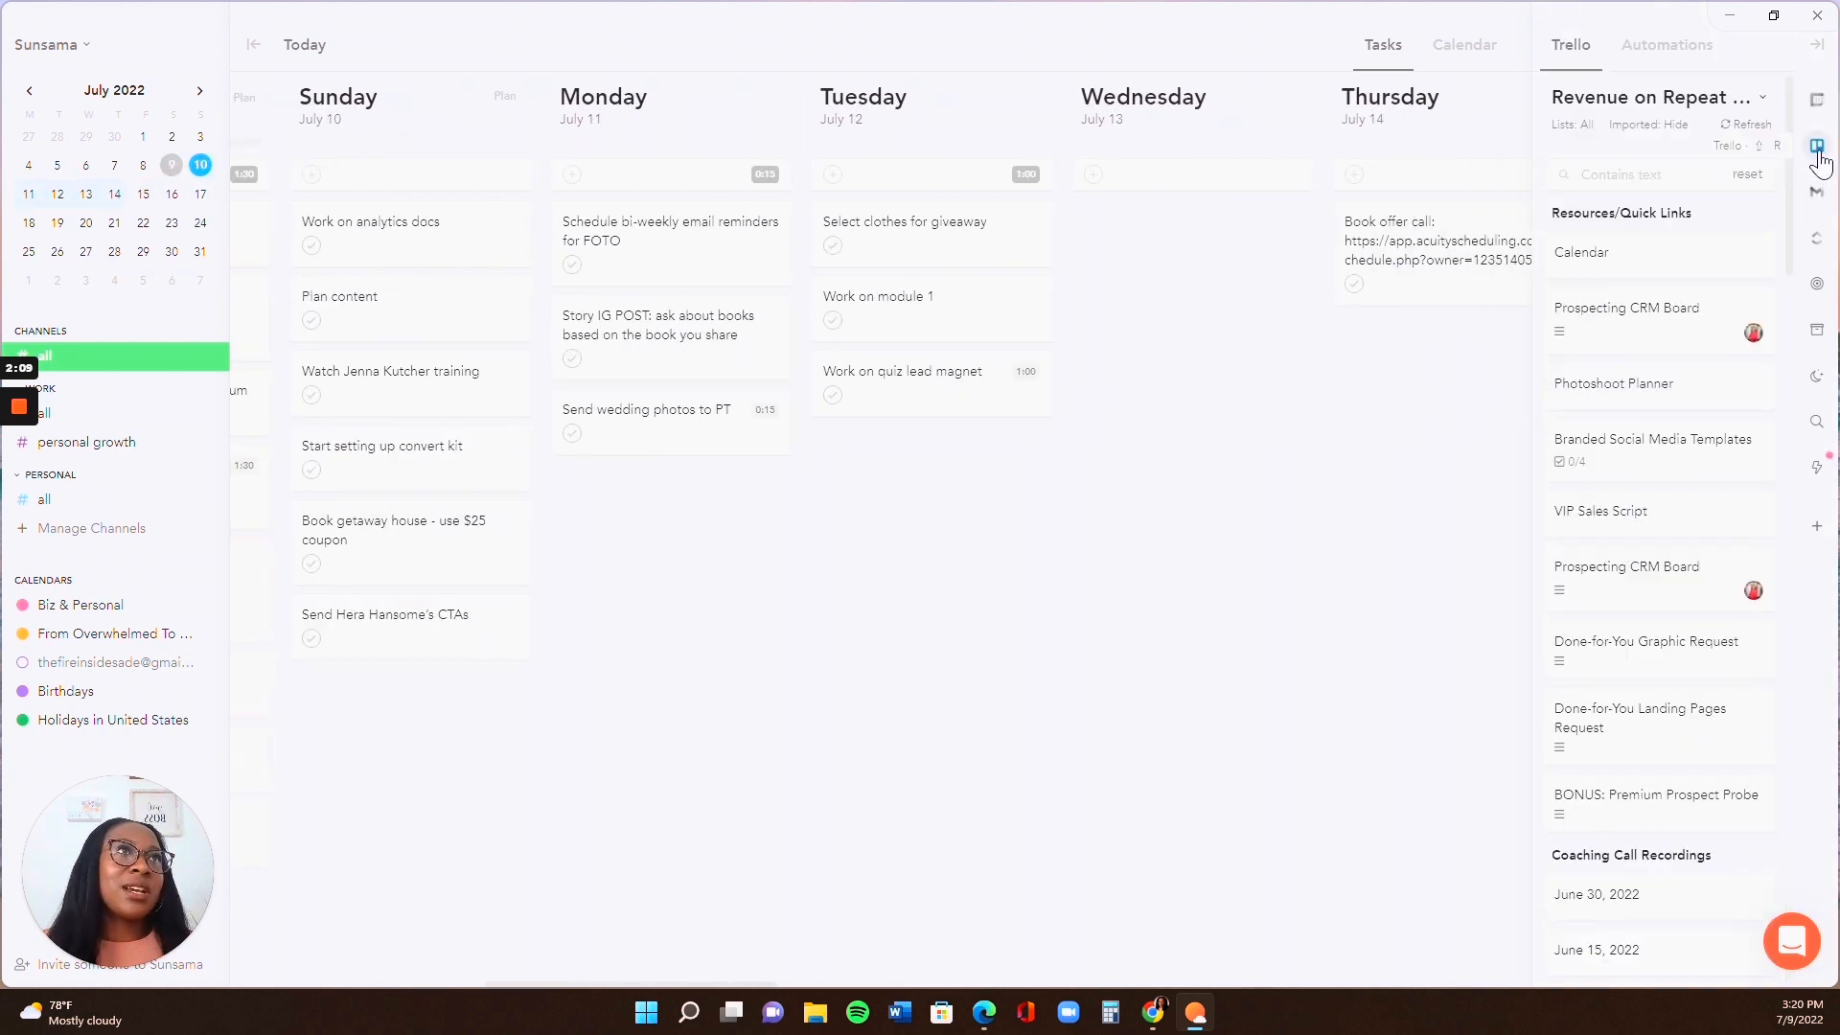
click(1818, 194)
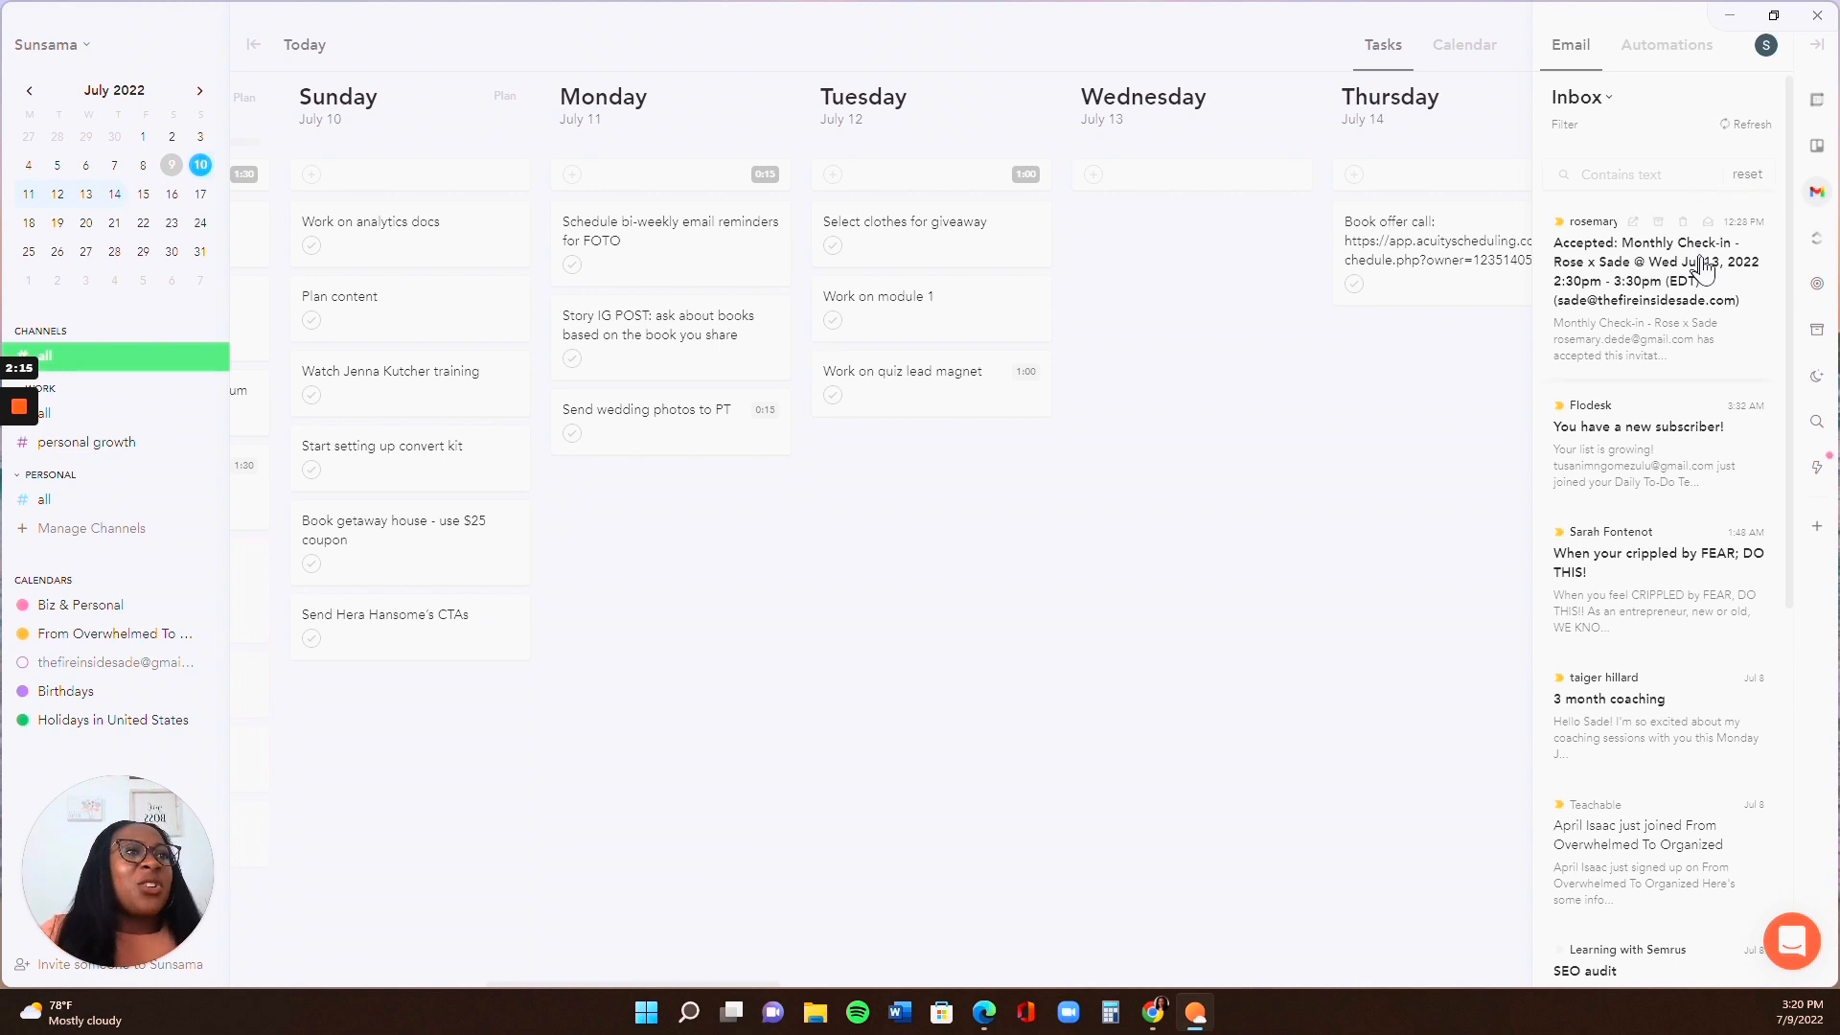
scroll(1704, 431, down, 6)
scroll(1677, 498, up, 6)
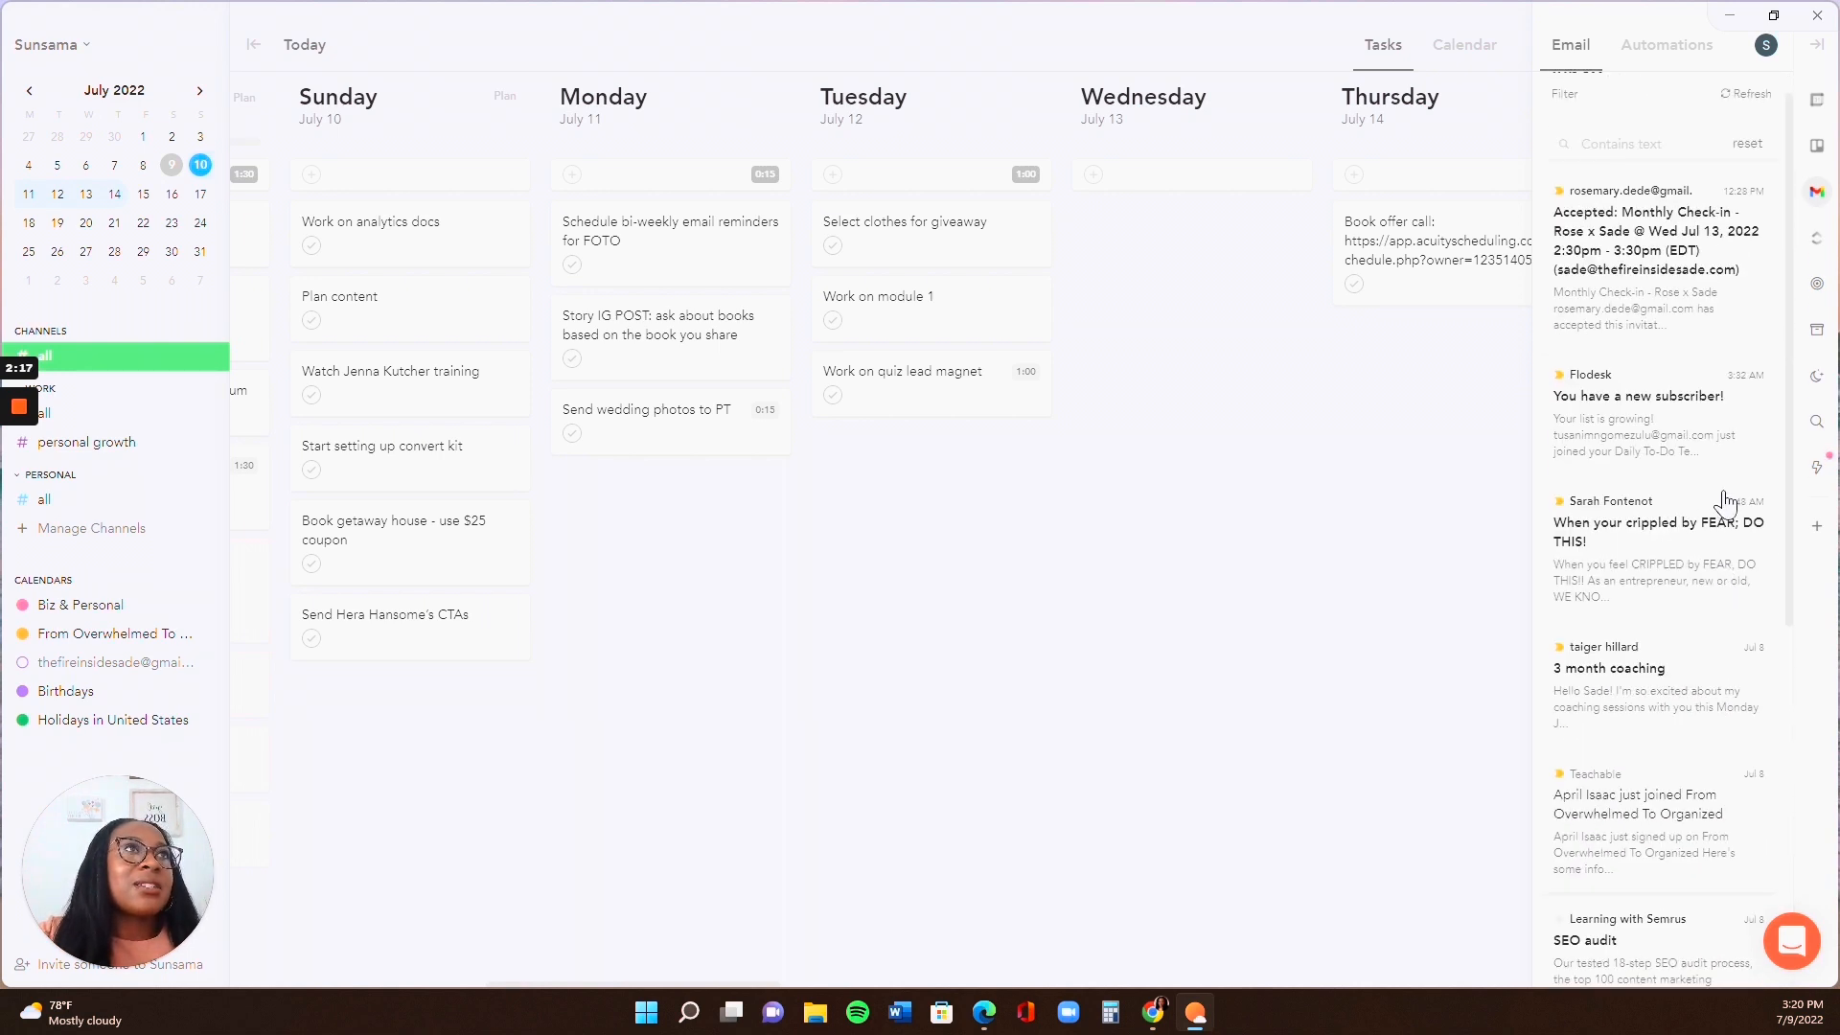
Enter "bhhhhh" as the email text filter, and view the available mailbox labels and email automations
click(1644, 175)
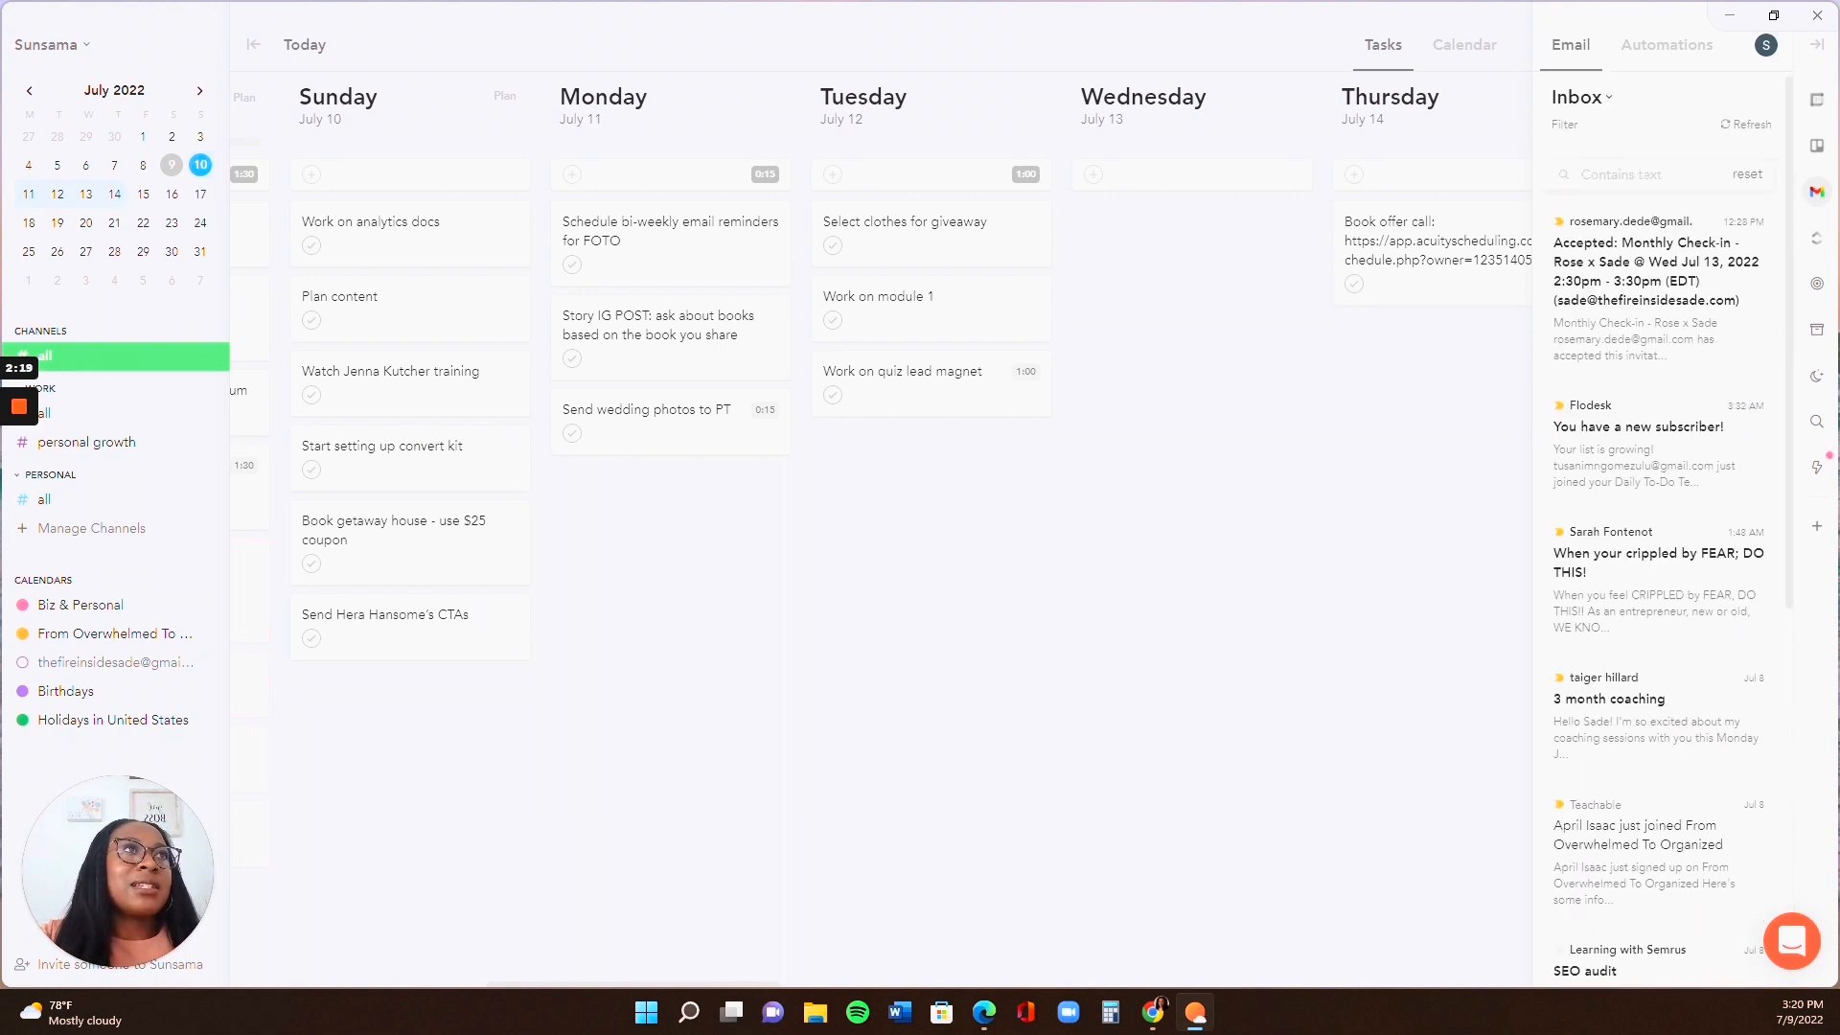
text(bhhhhh)
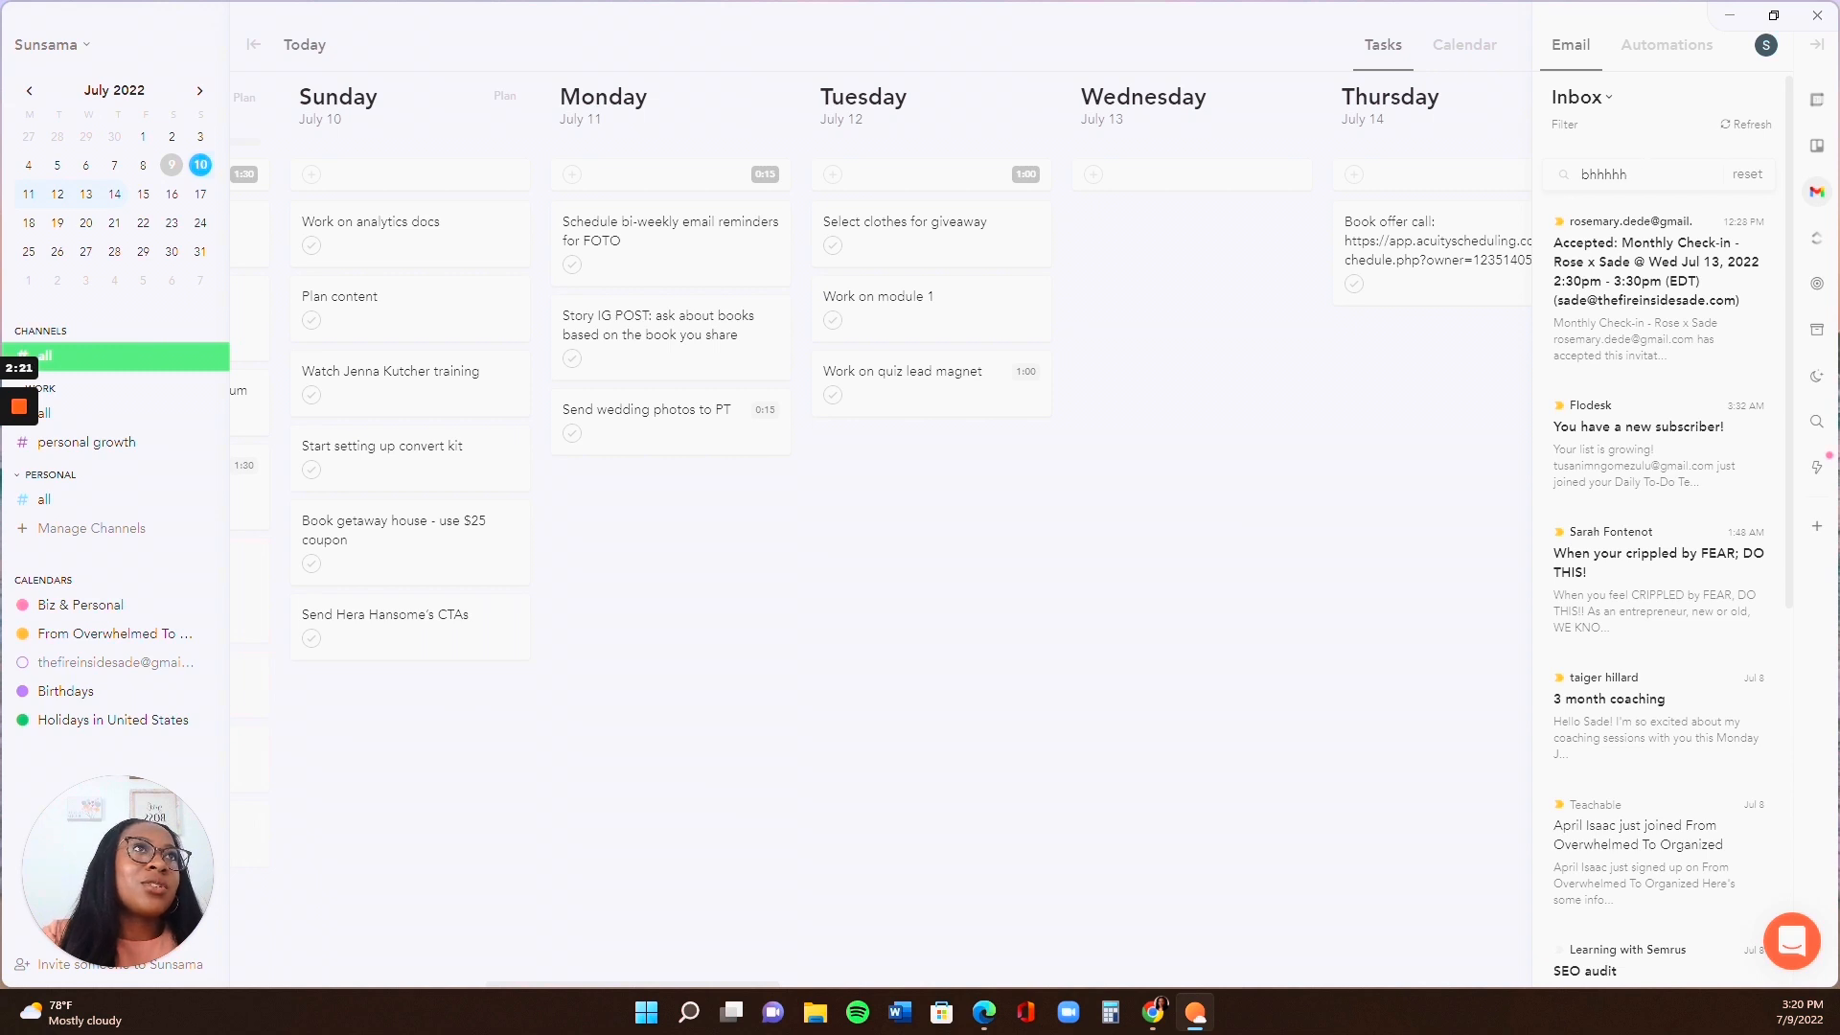
click(1593, 100)
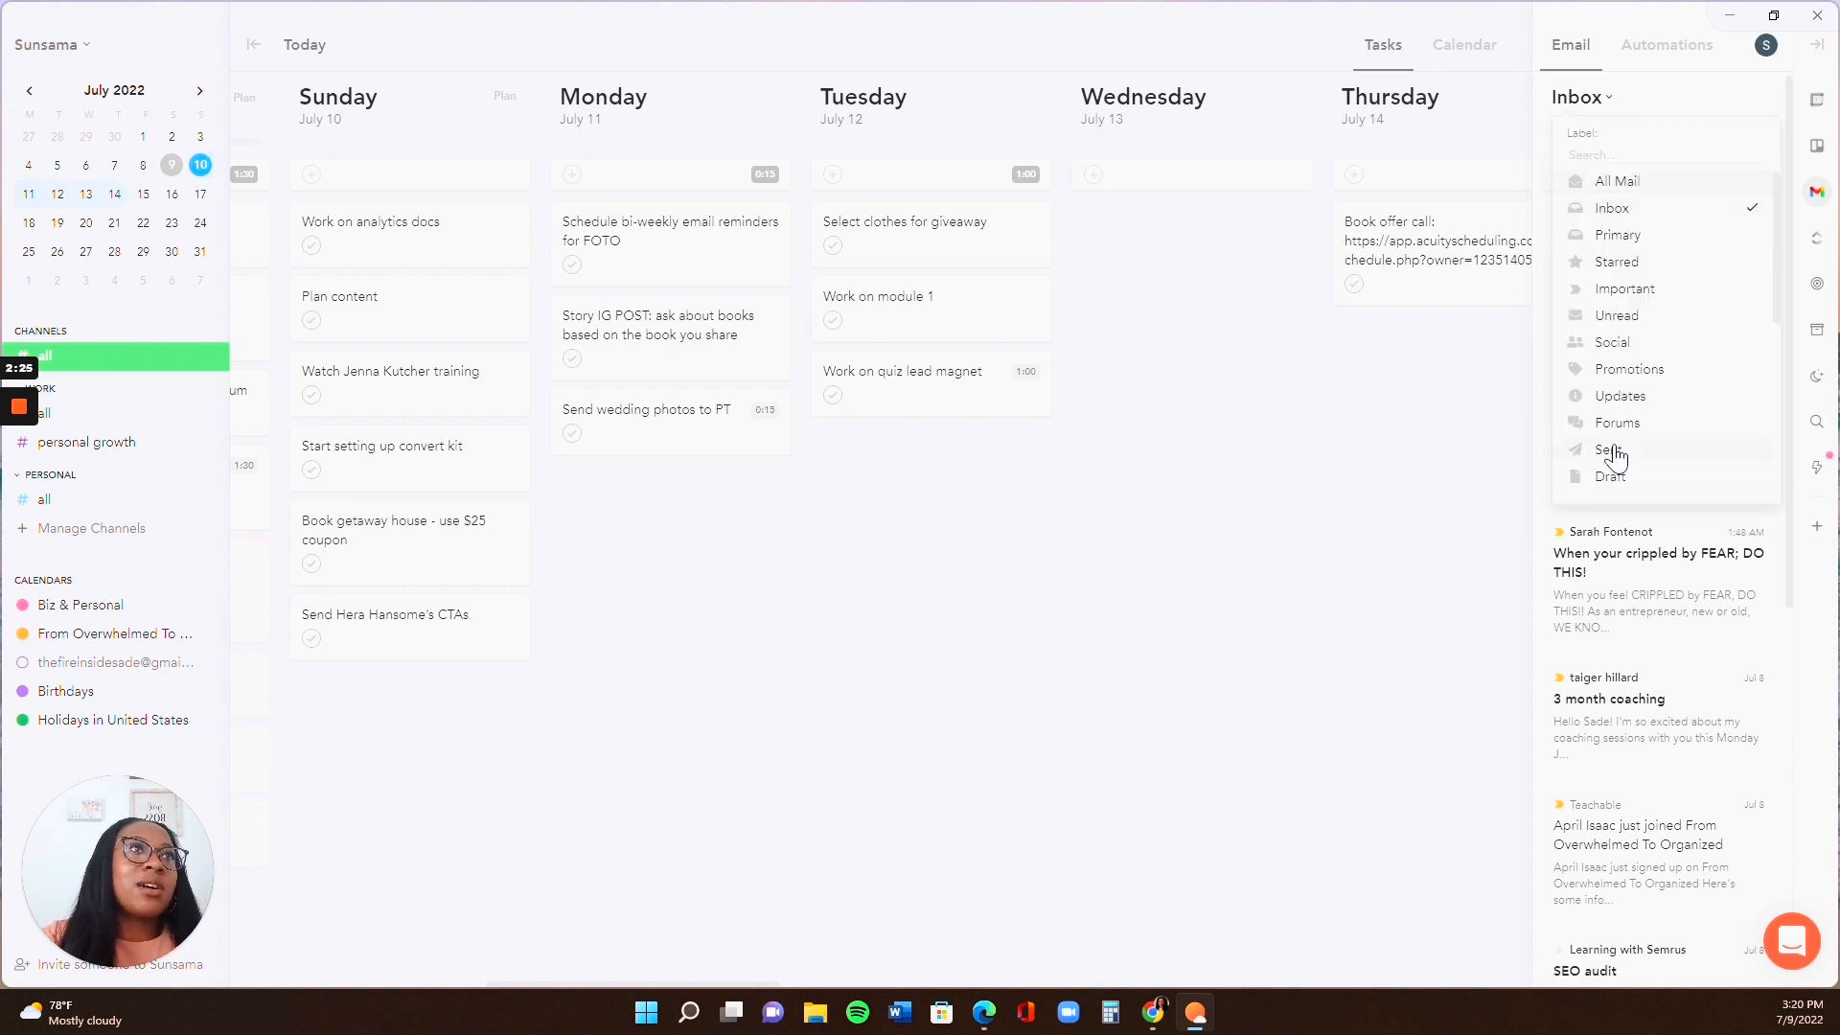
click(1659, 57)
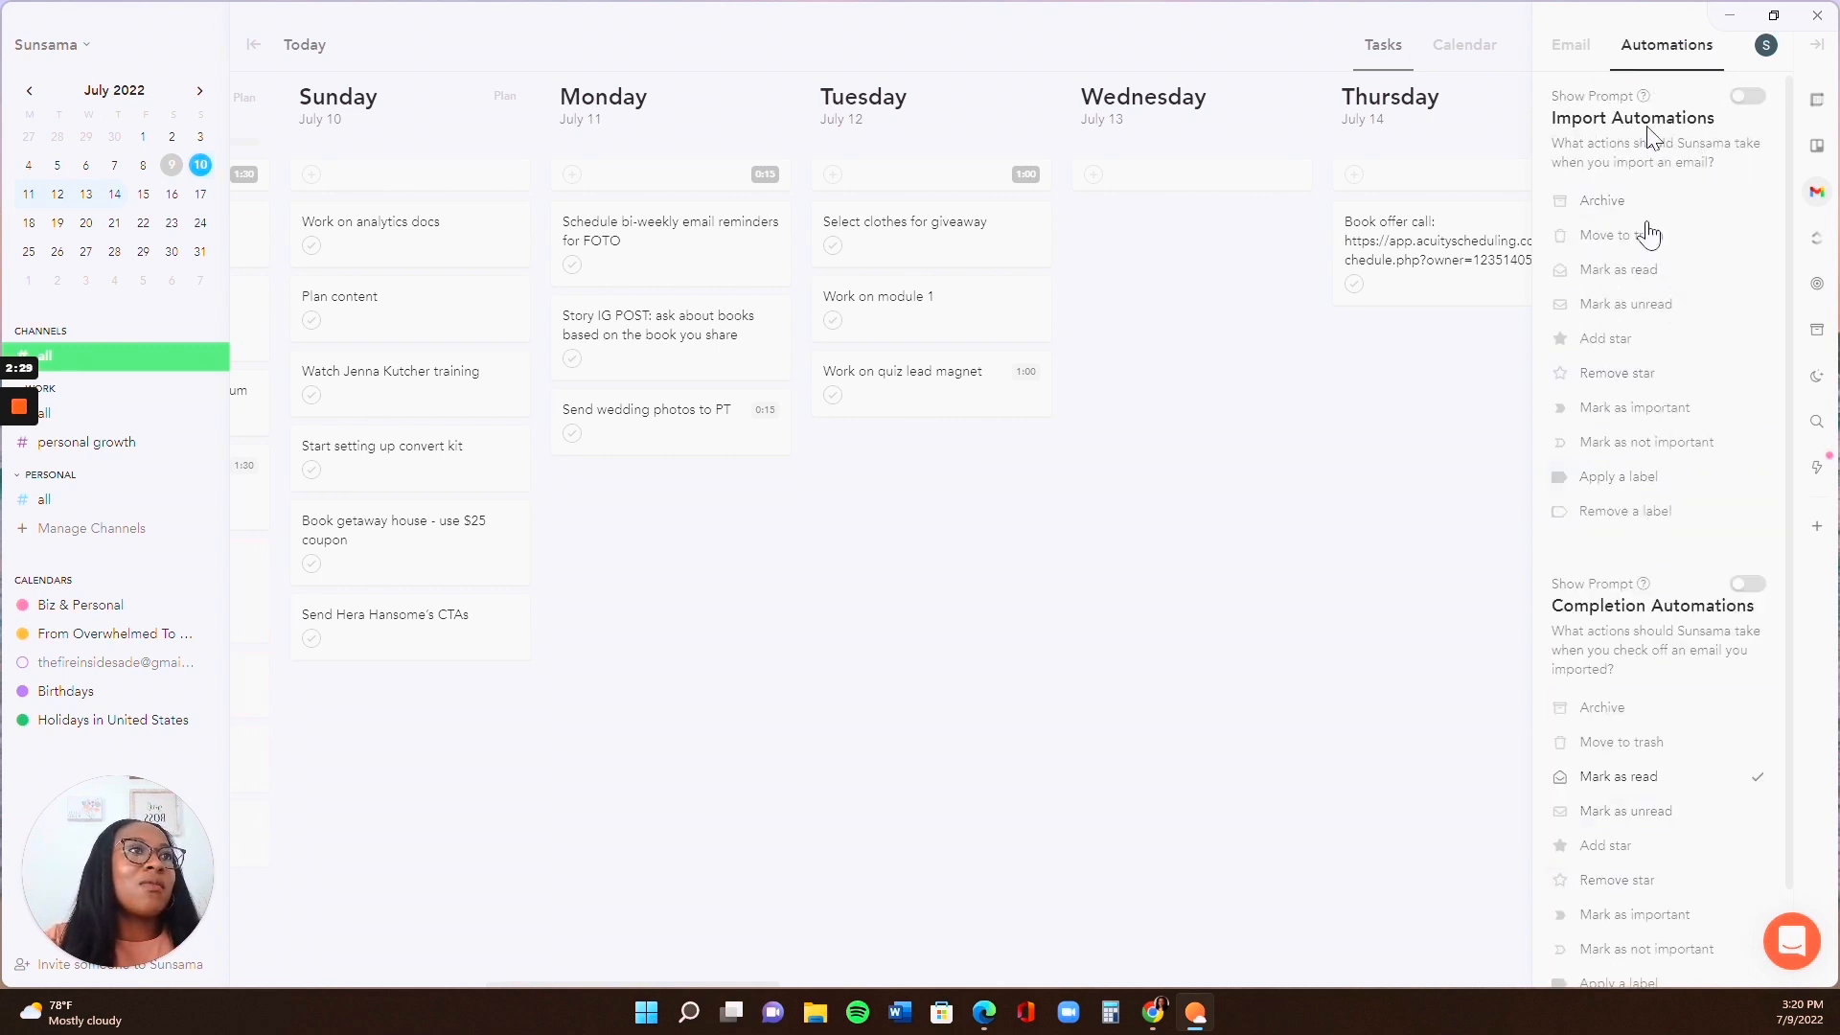
View the ClickUp tasks and the weekly objectives for July 11 - July 17
click(1811, 244)
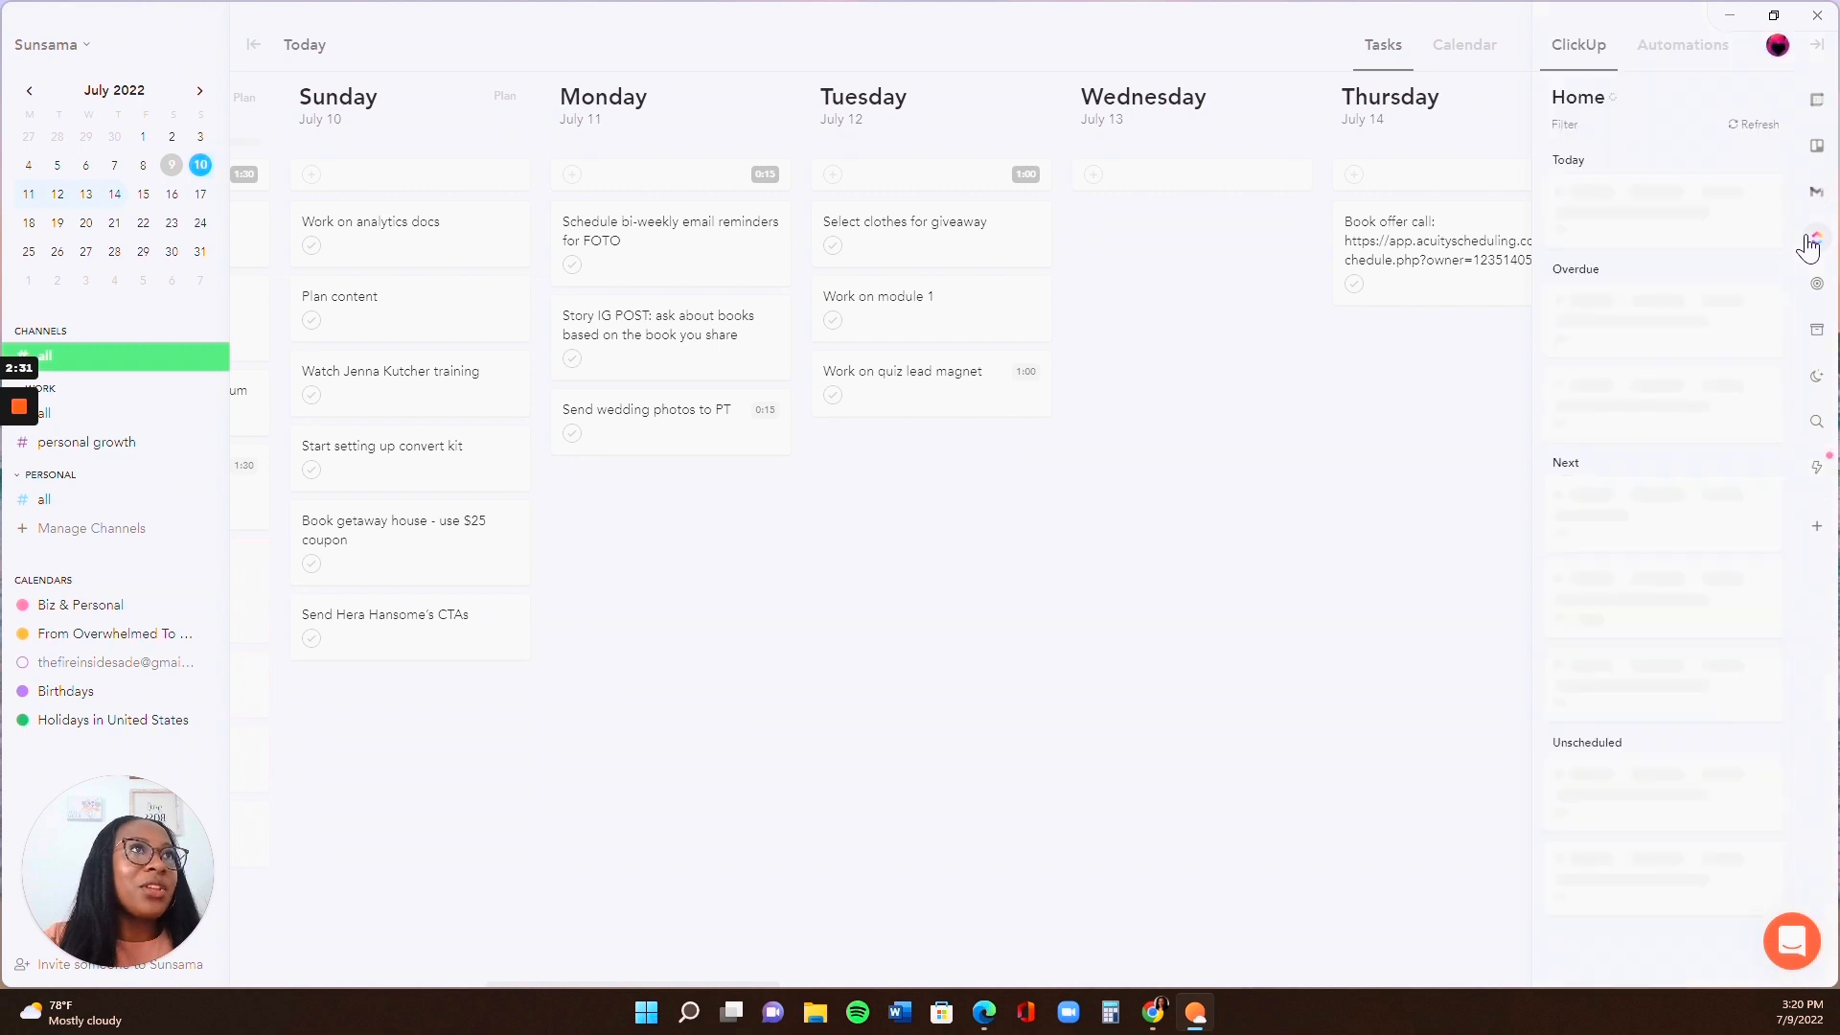
click(1817, 285)
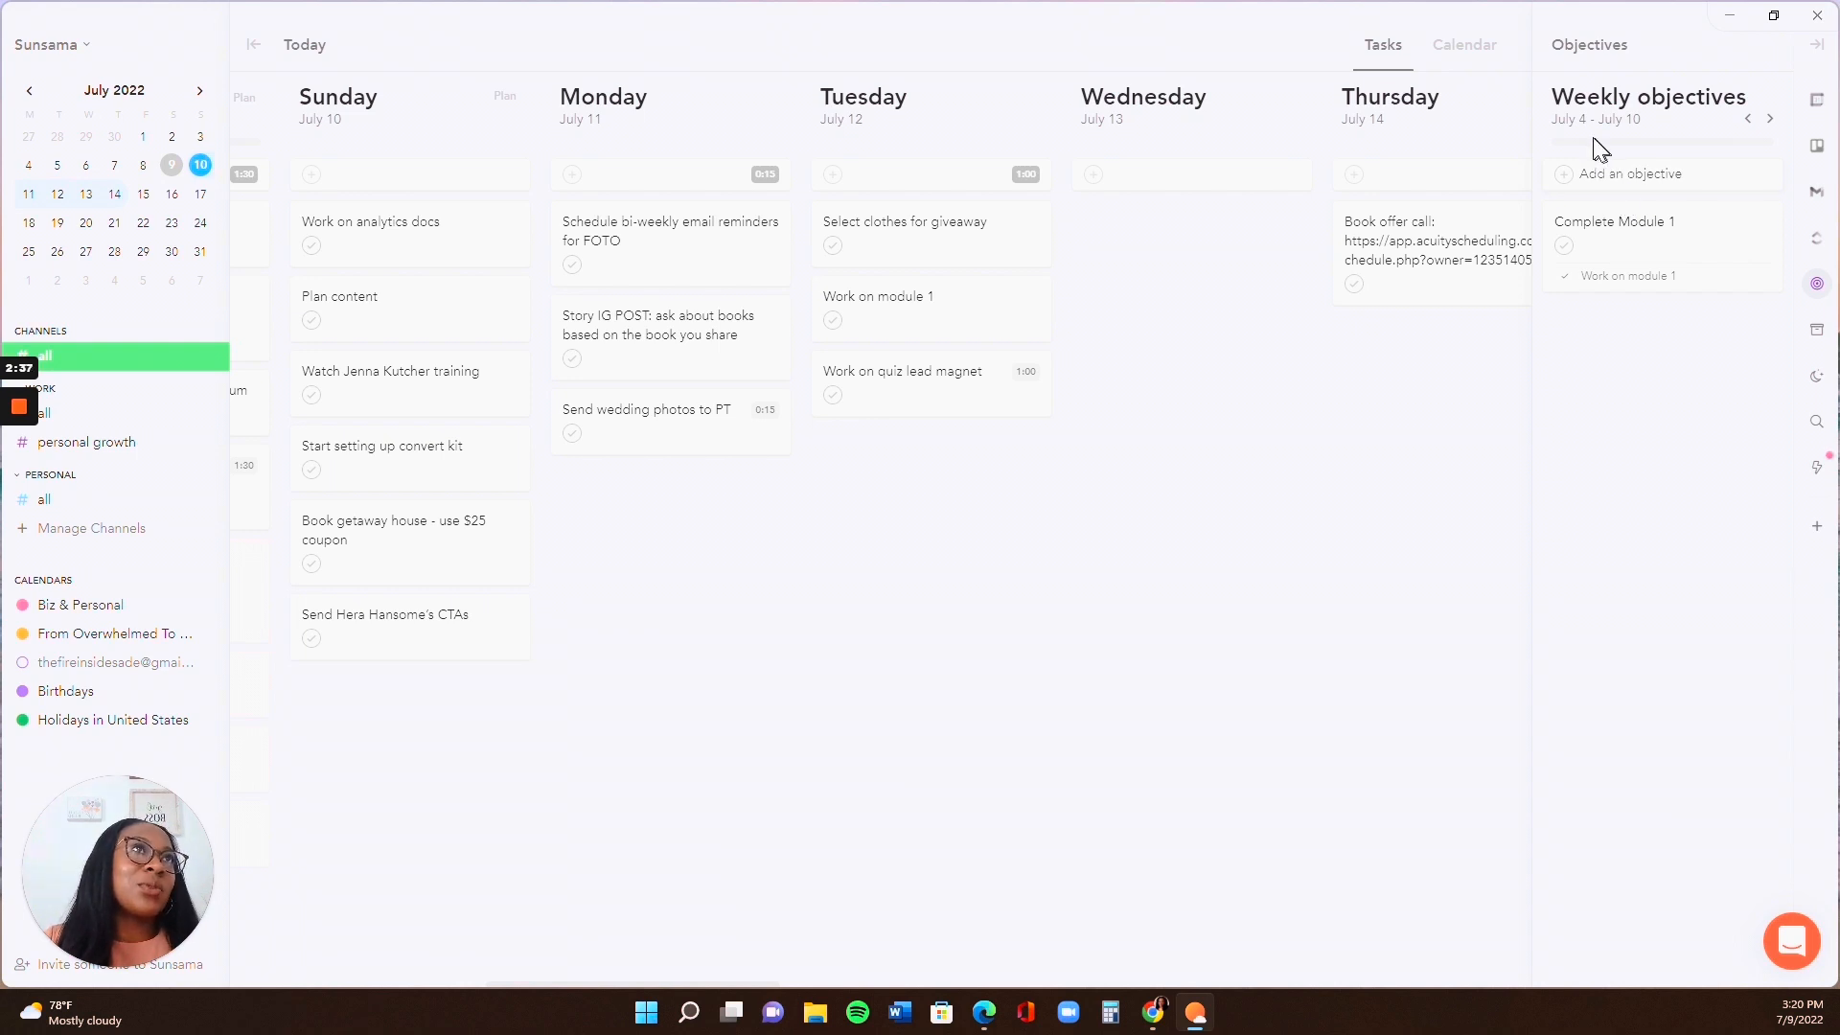
click(1767, 122)
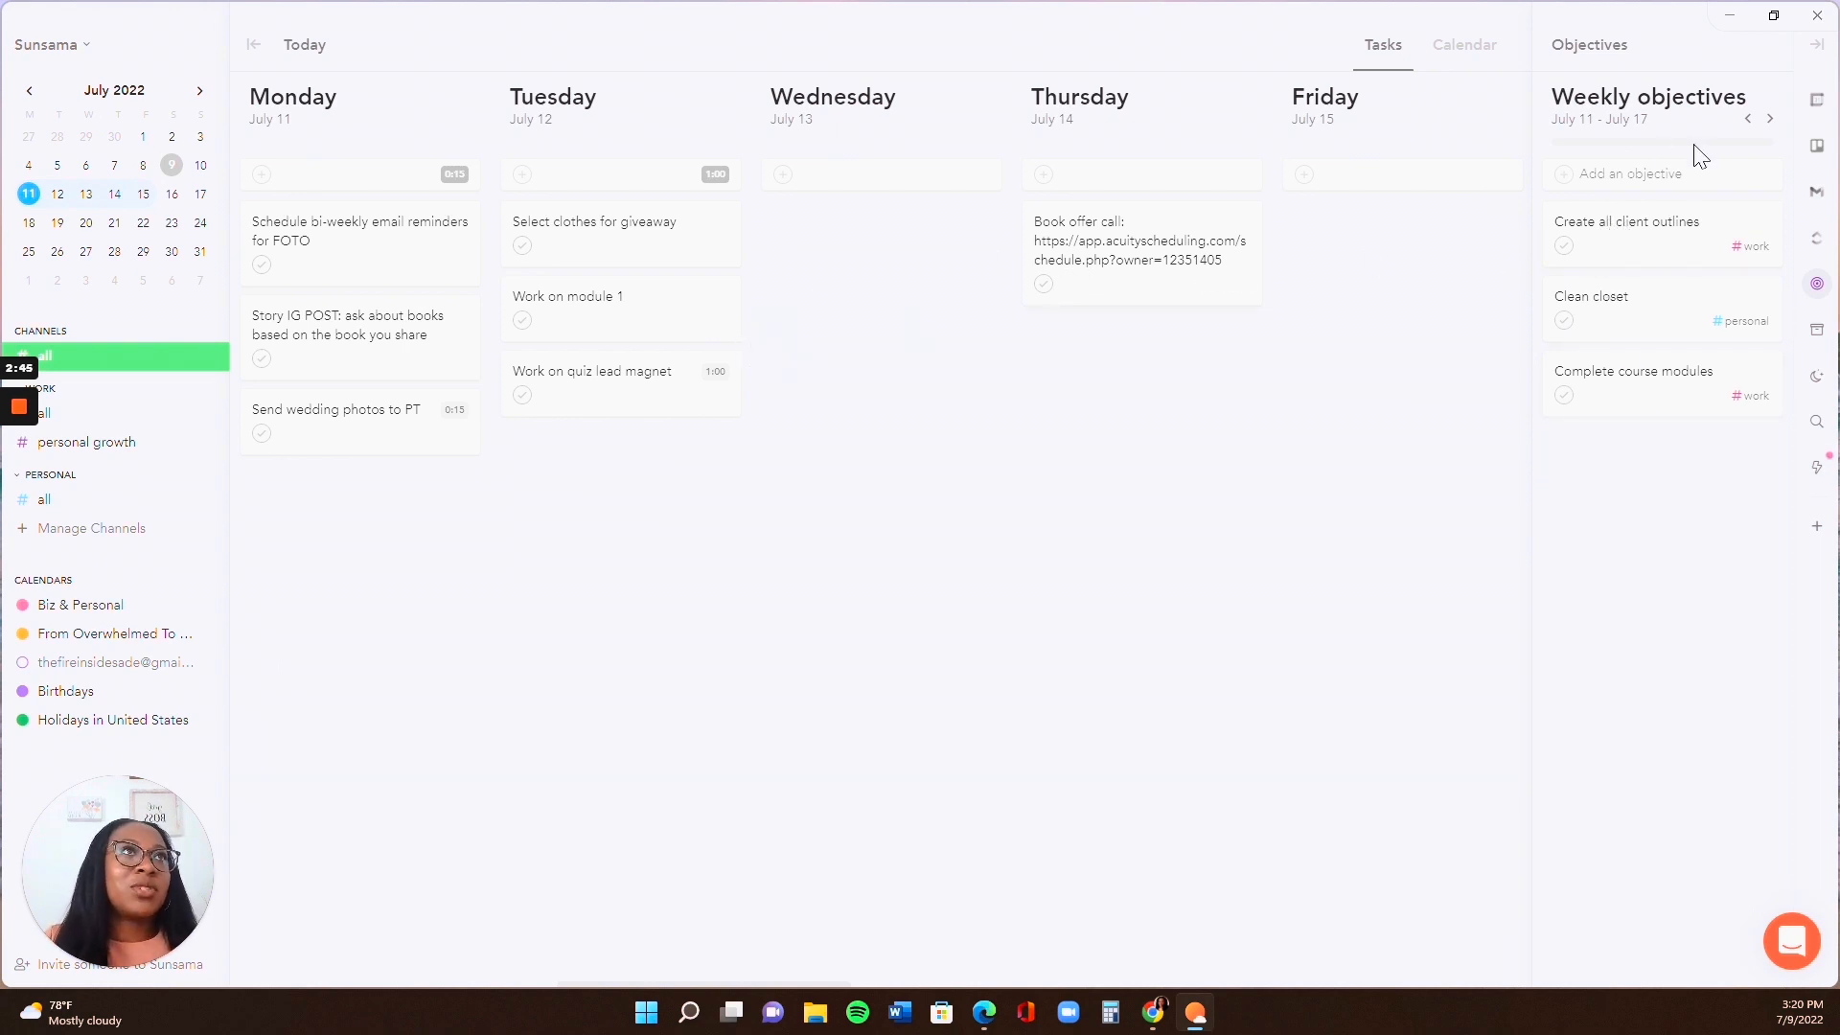
Review the tasks in the backlog and in the archive
click(1816, 332)
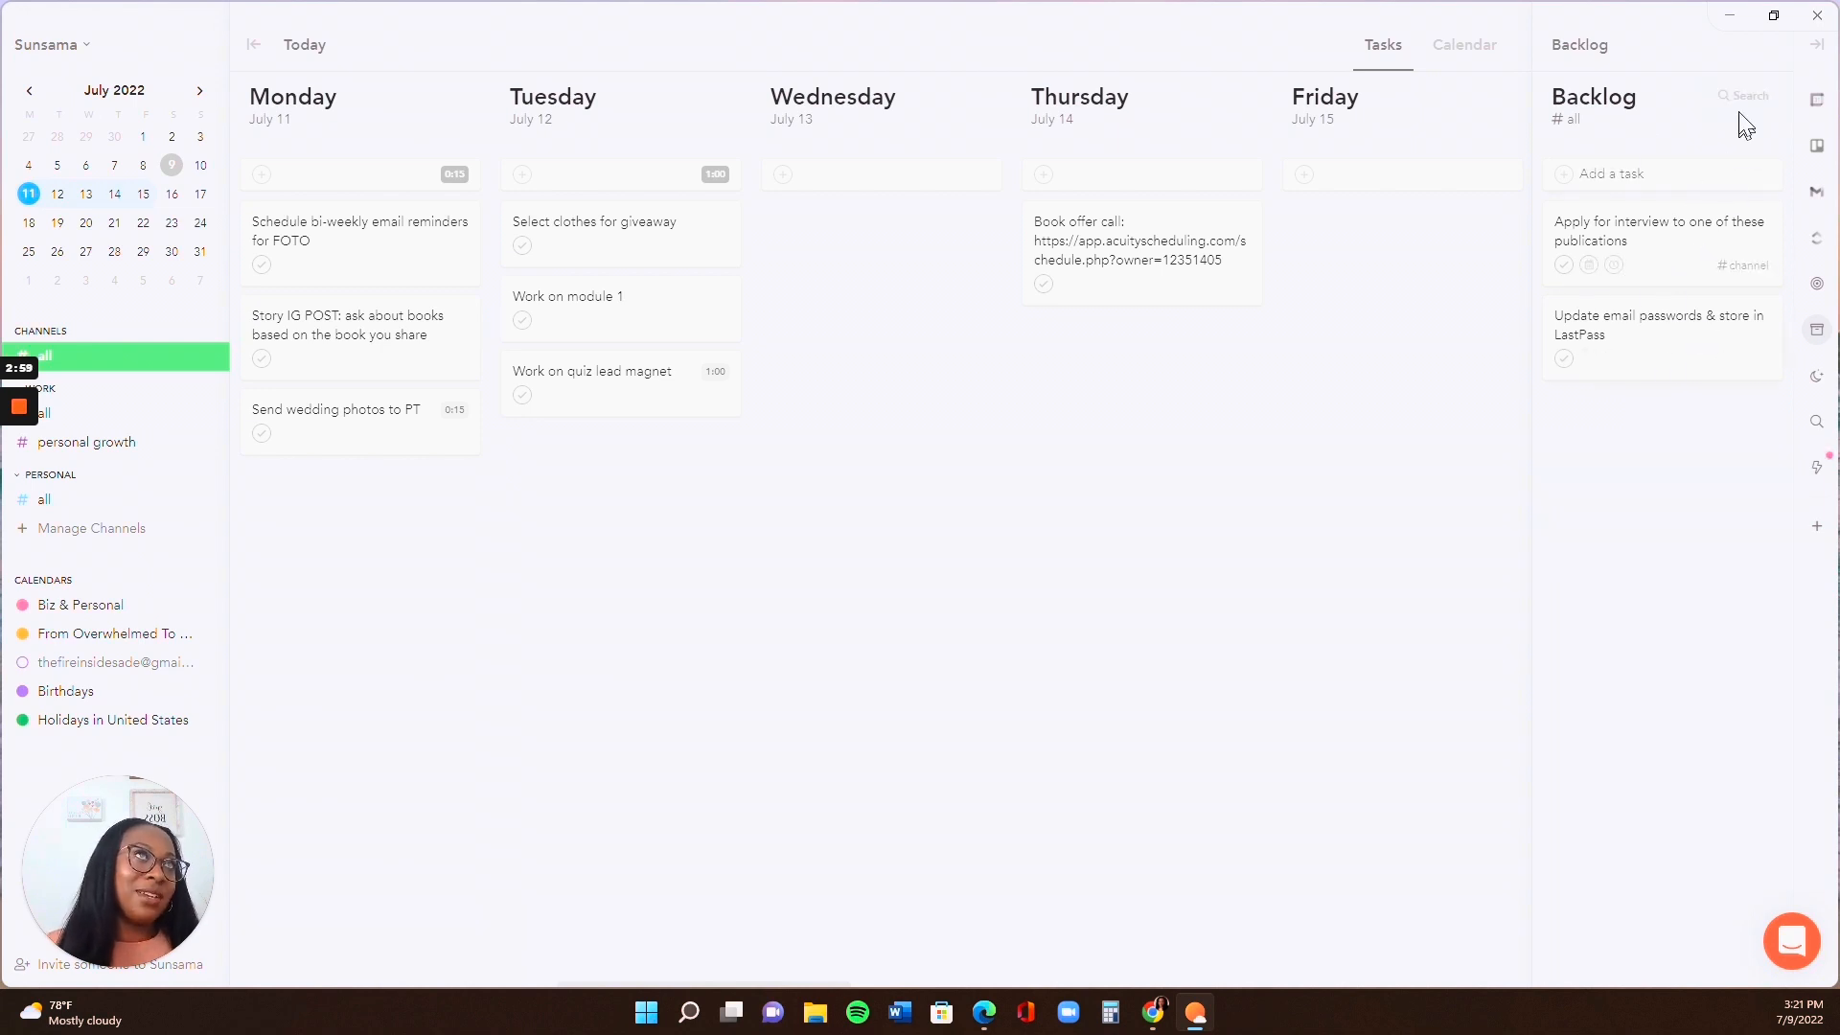
click(1818, 378)
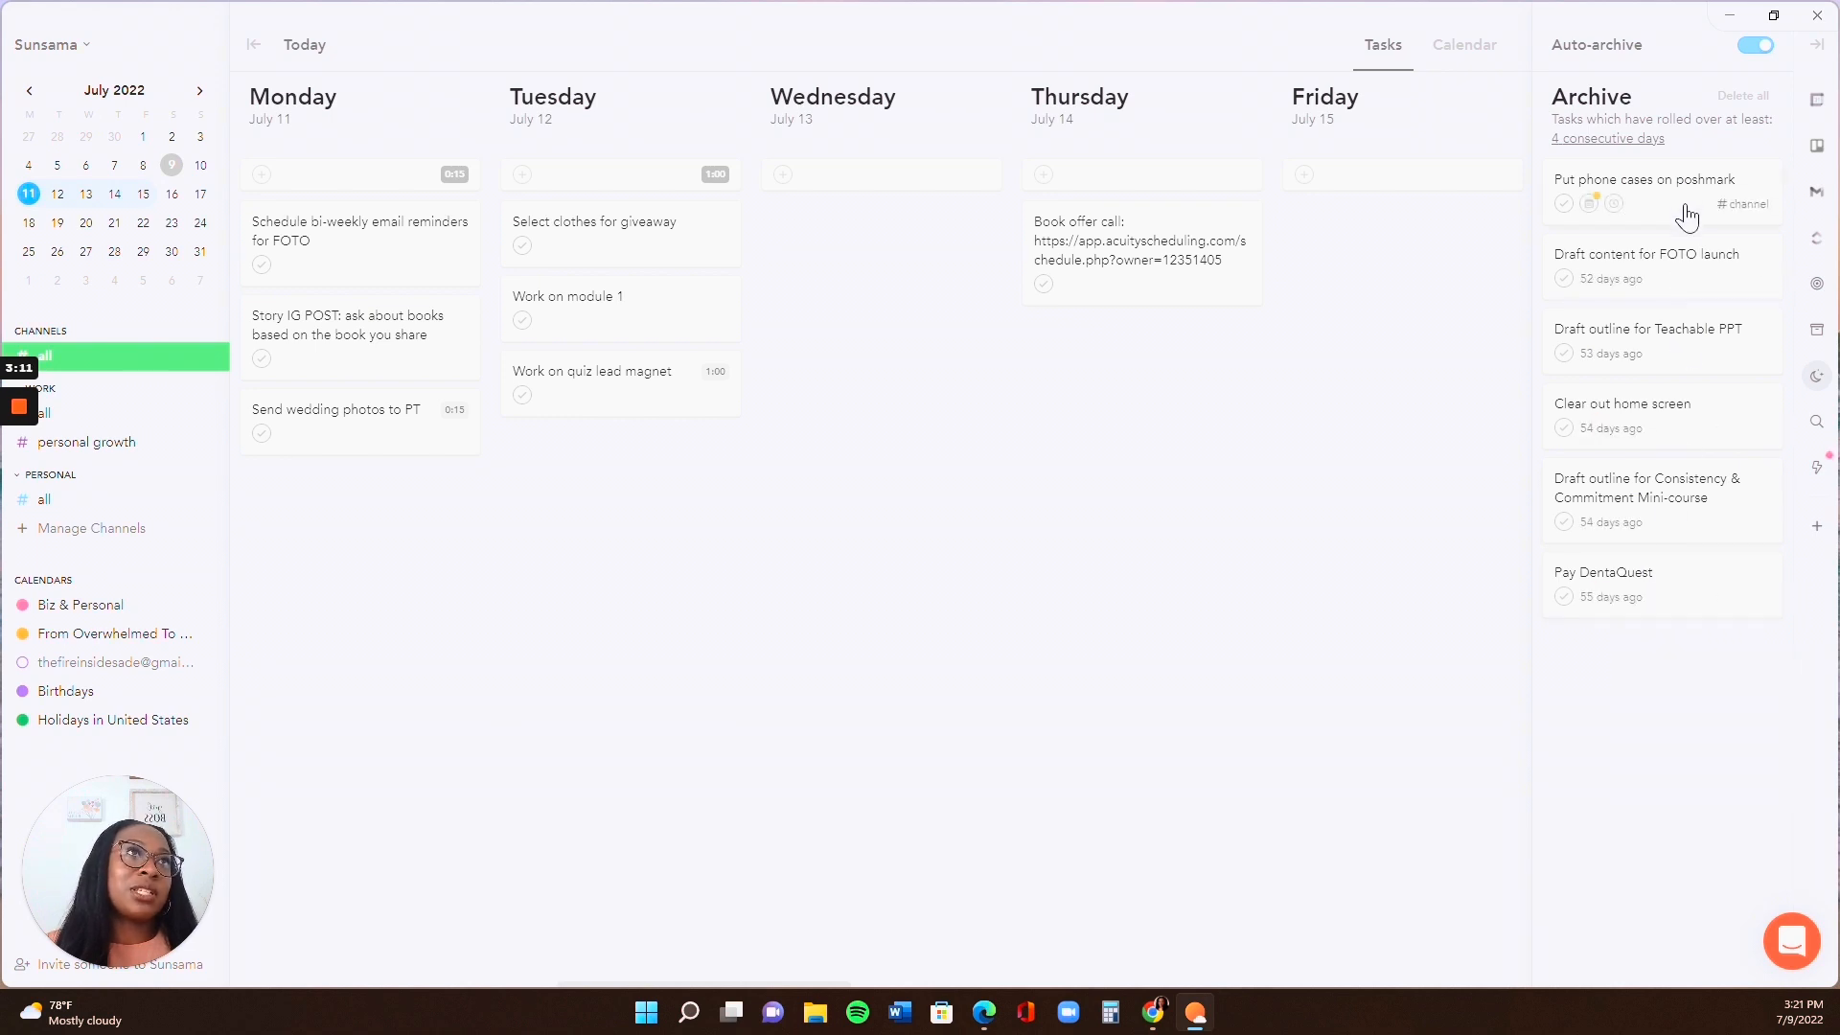
Search all tasks for "ggg" and clear the search text
click(1821, 429)
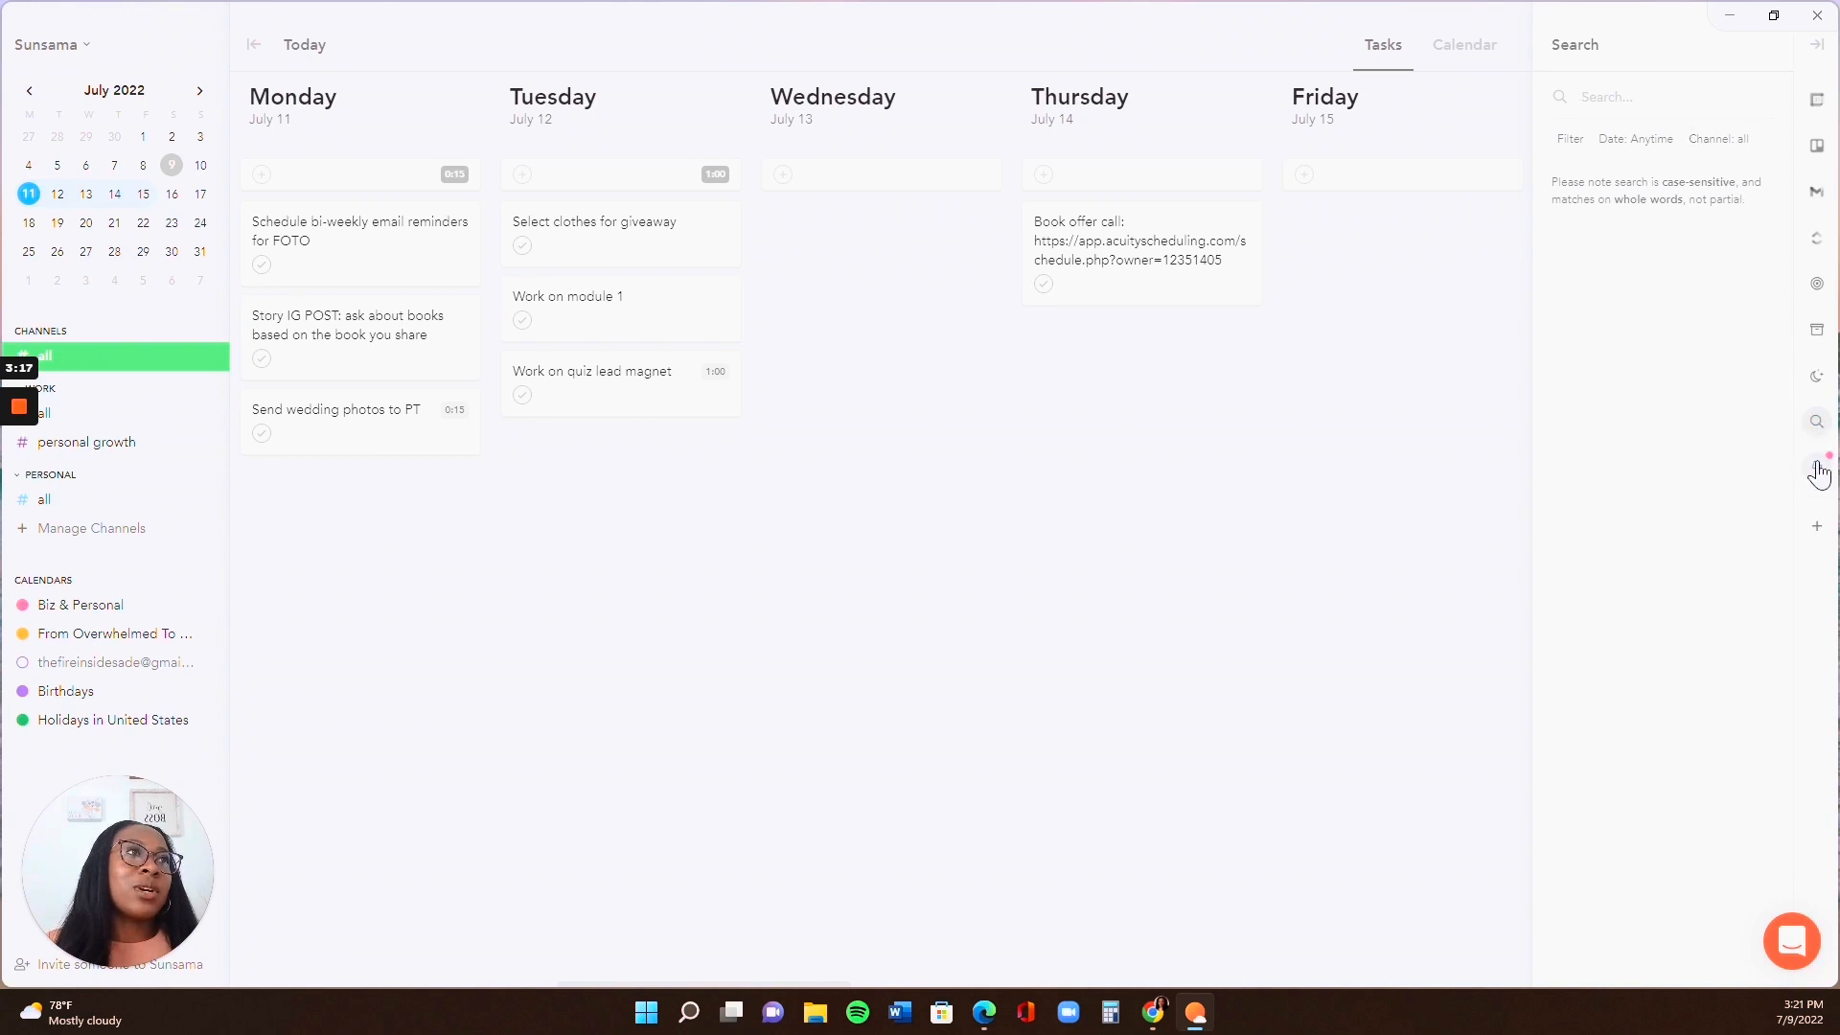
text(ggg)
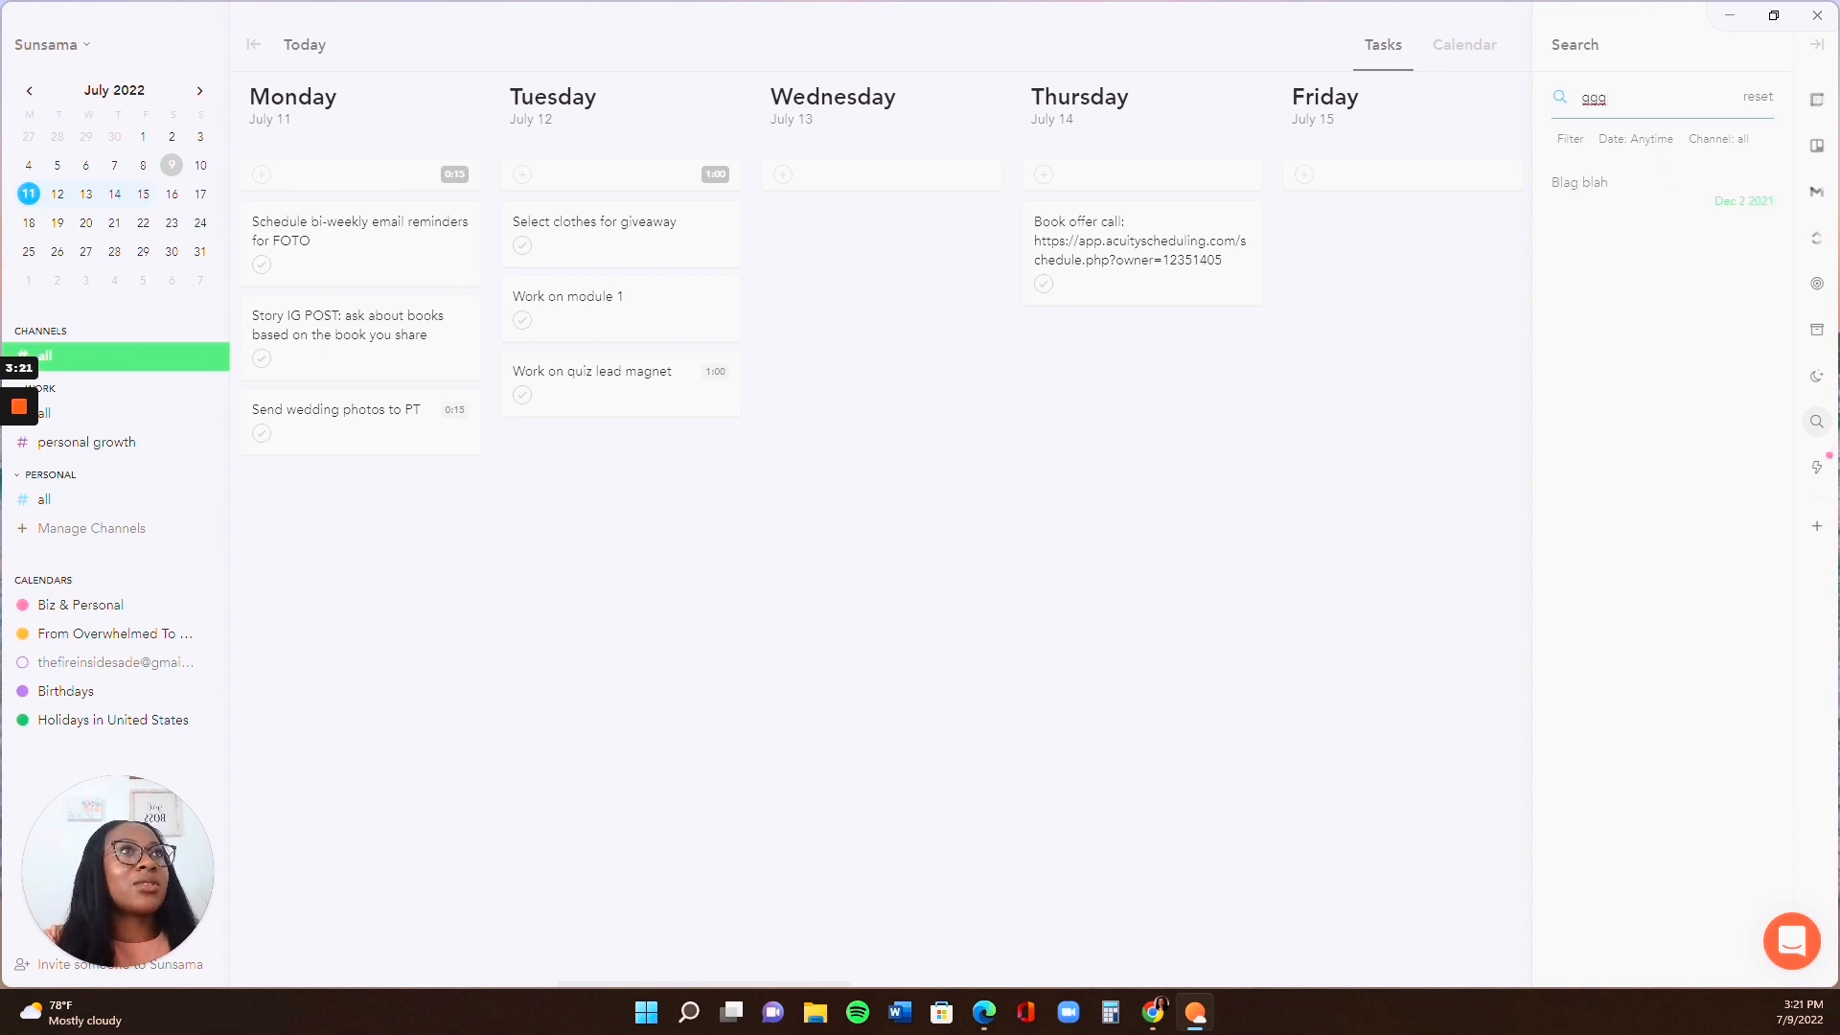
key(BackSpace)
key(BackSpace)
key(BackSpace)
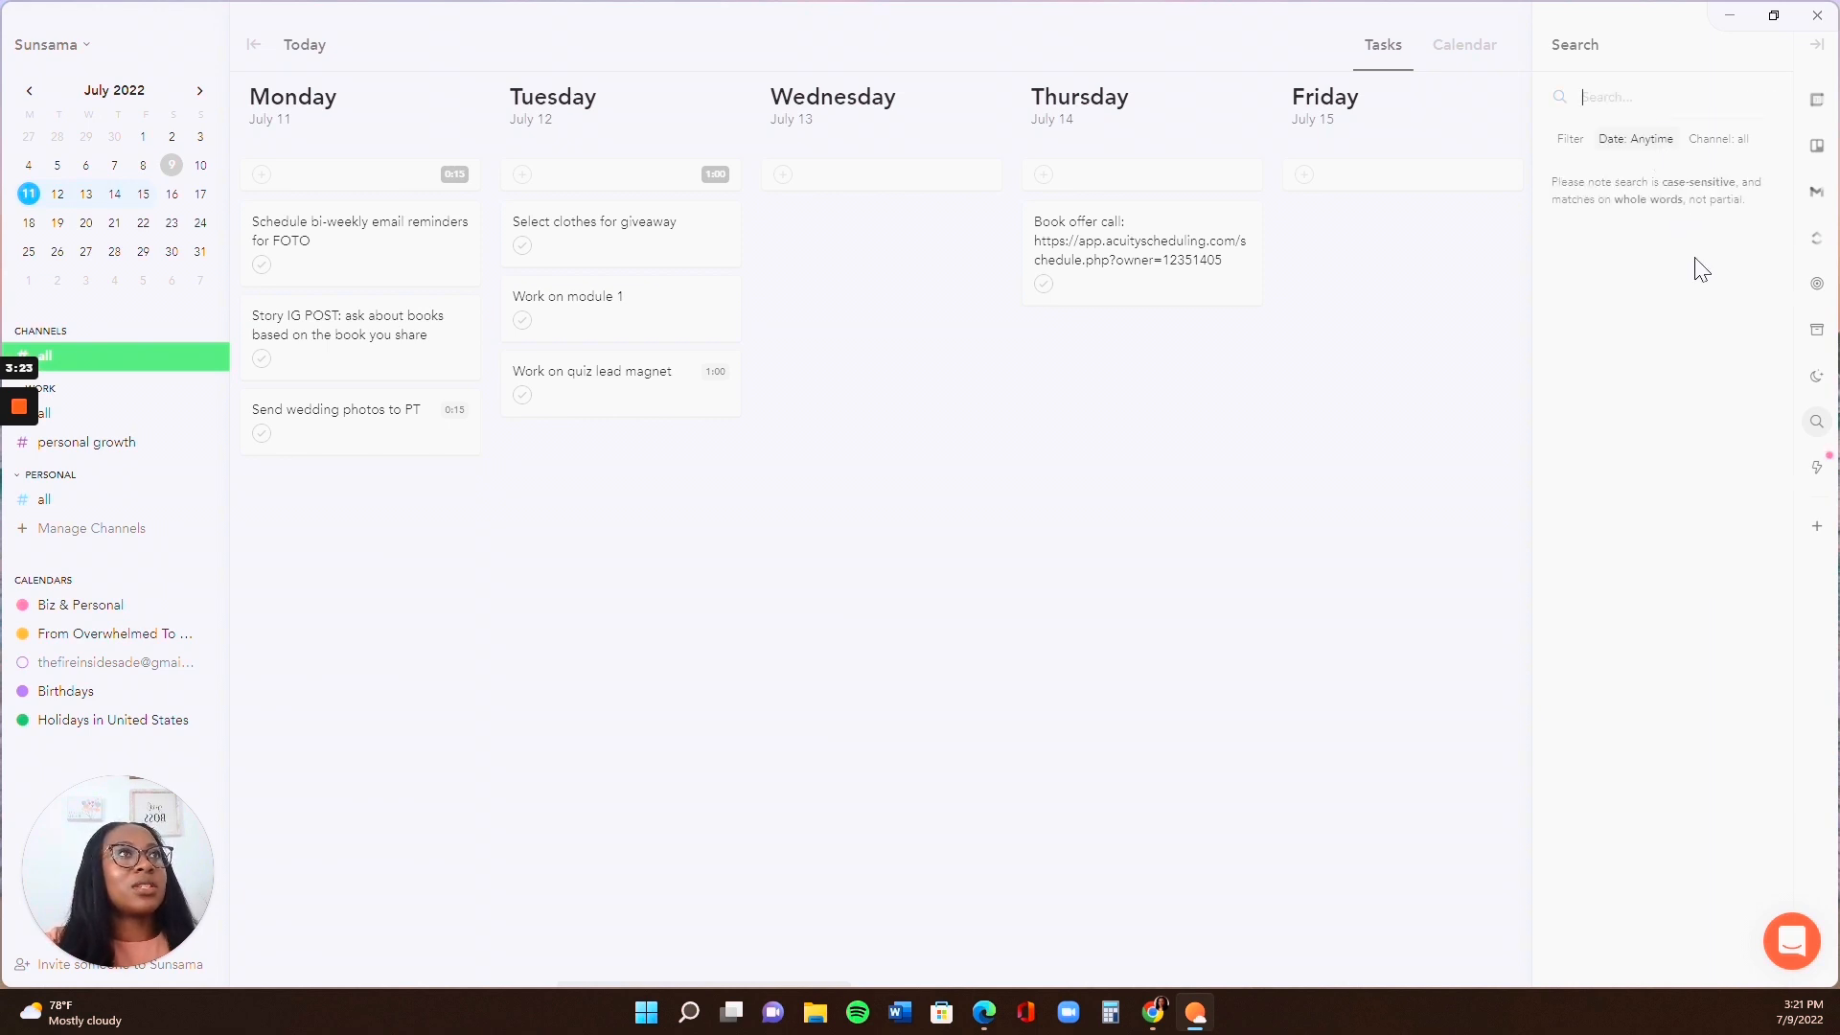
View the list of latest Sunsama updates and close it
click(1816, 472)
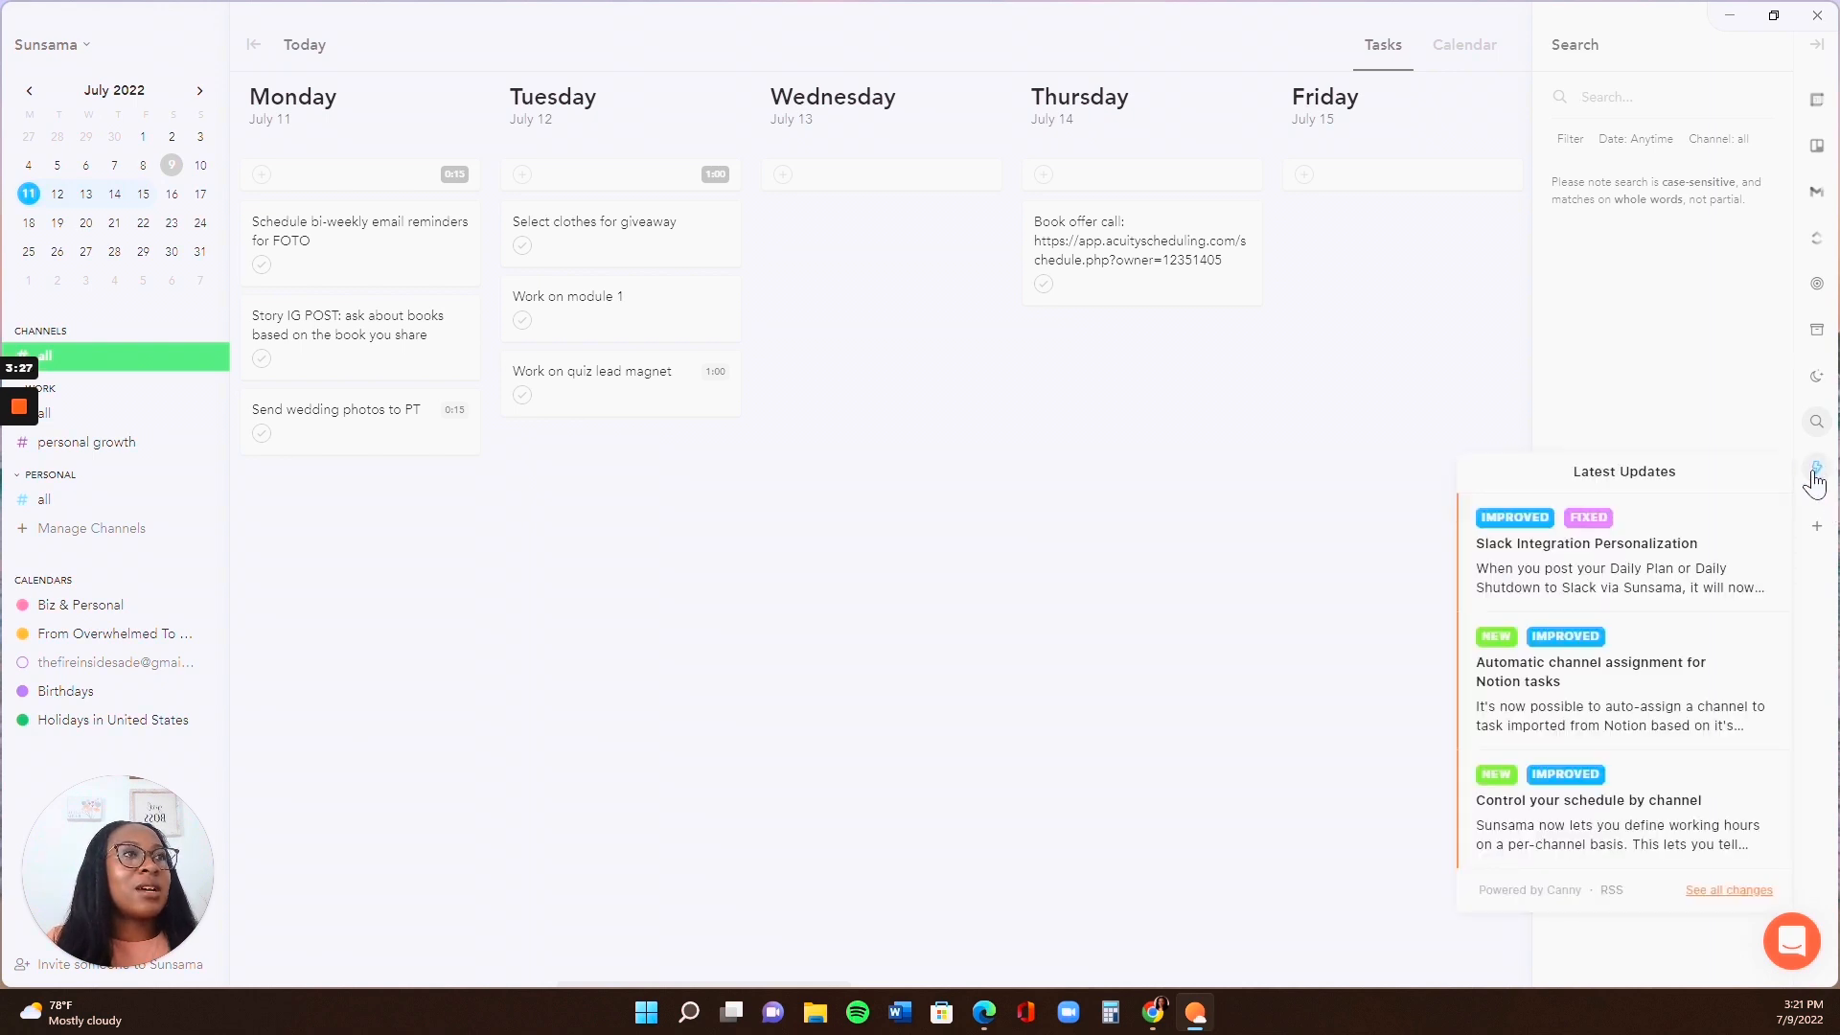
click(1816, 474)
Browse the additional integrations, including GitHub, Asana, Notion and Outlook, without adding any
click(1820, 535)
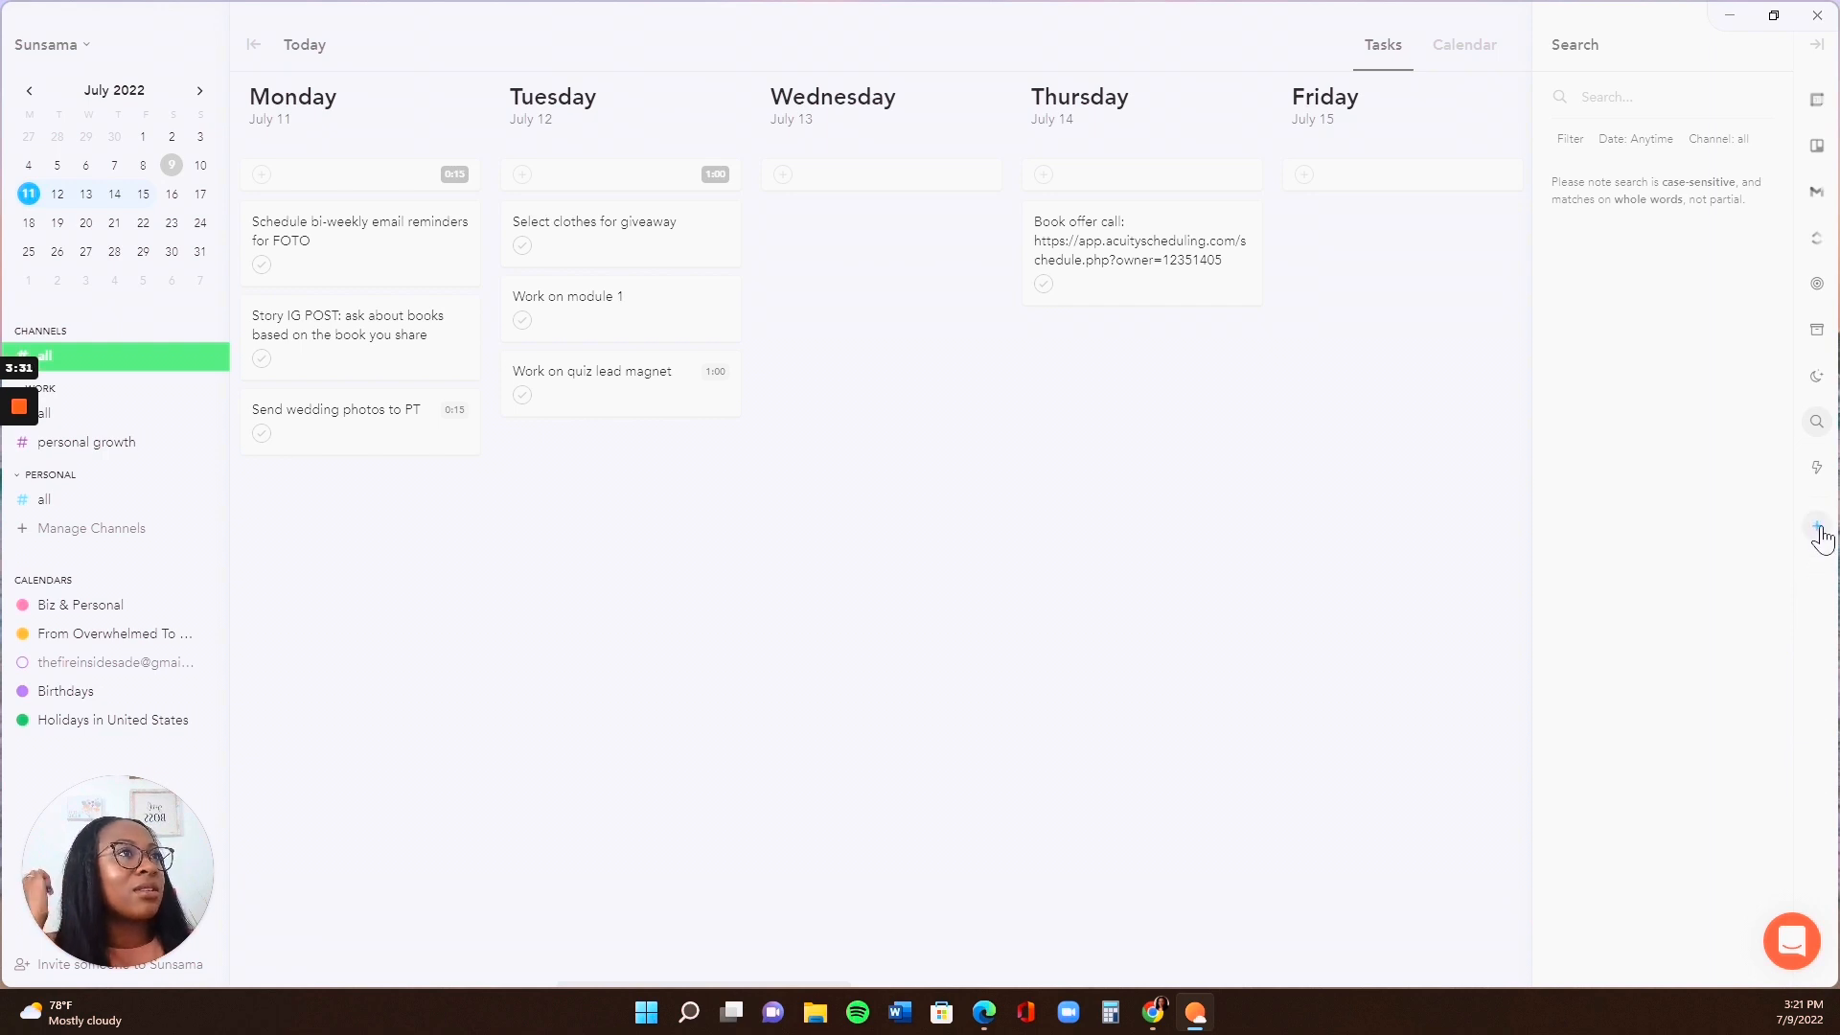
click(1819, 588)
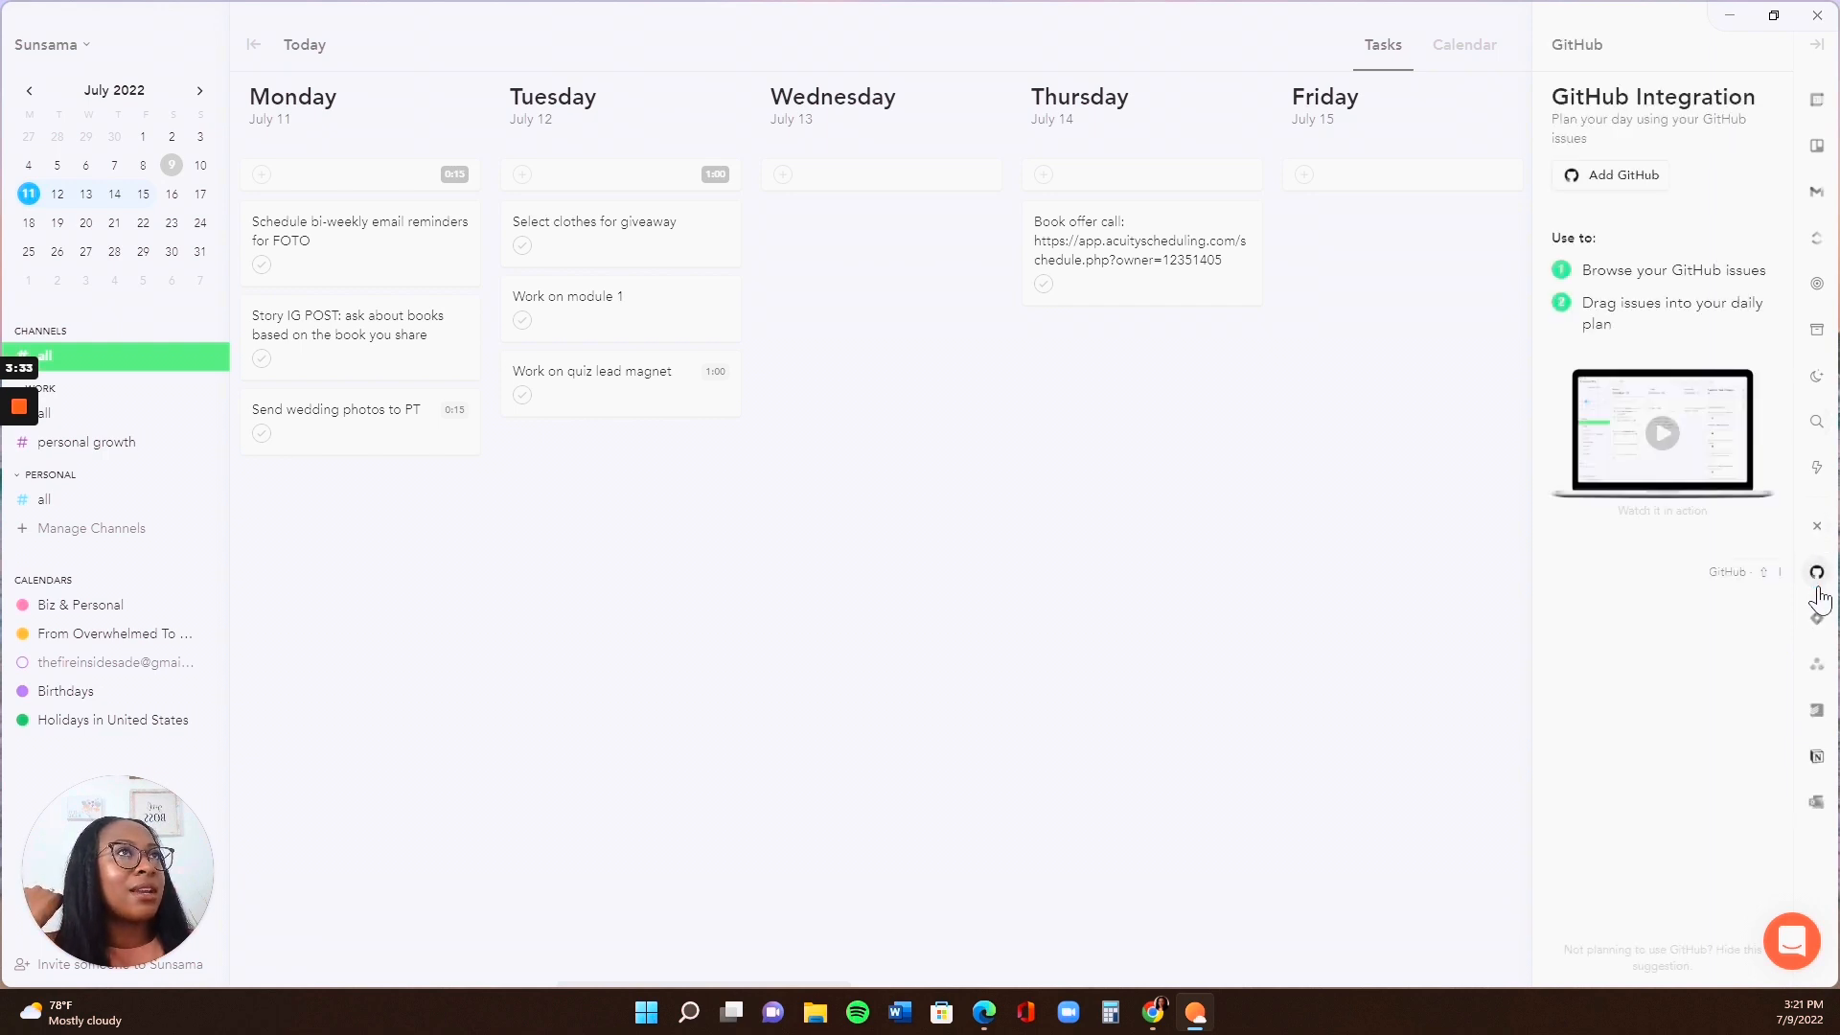
click(1818, 621)
click(1820, 668)
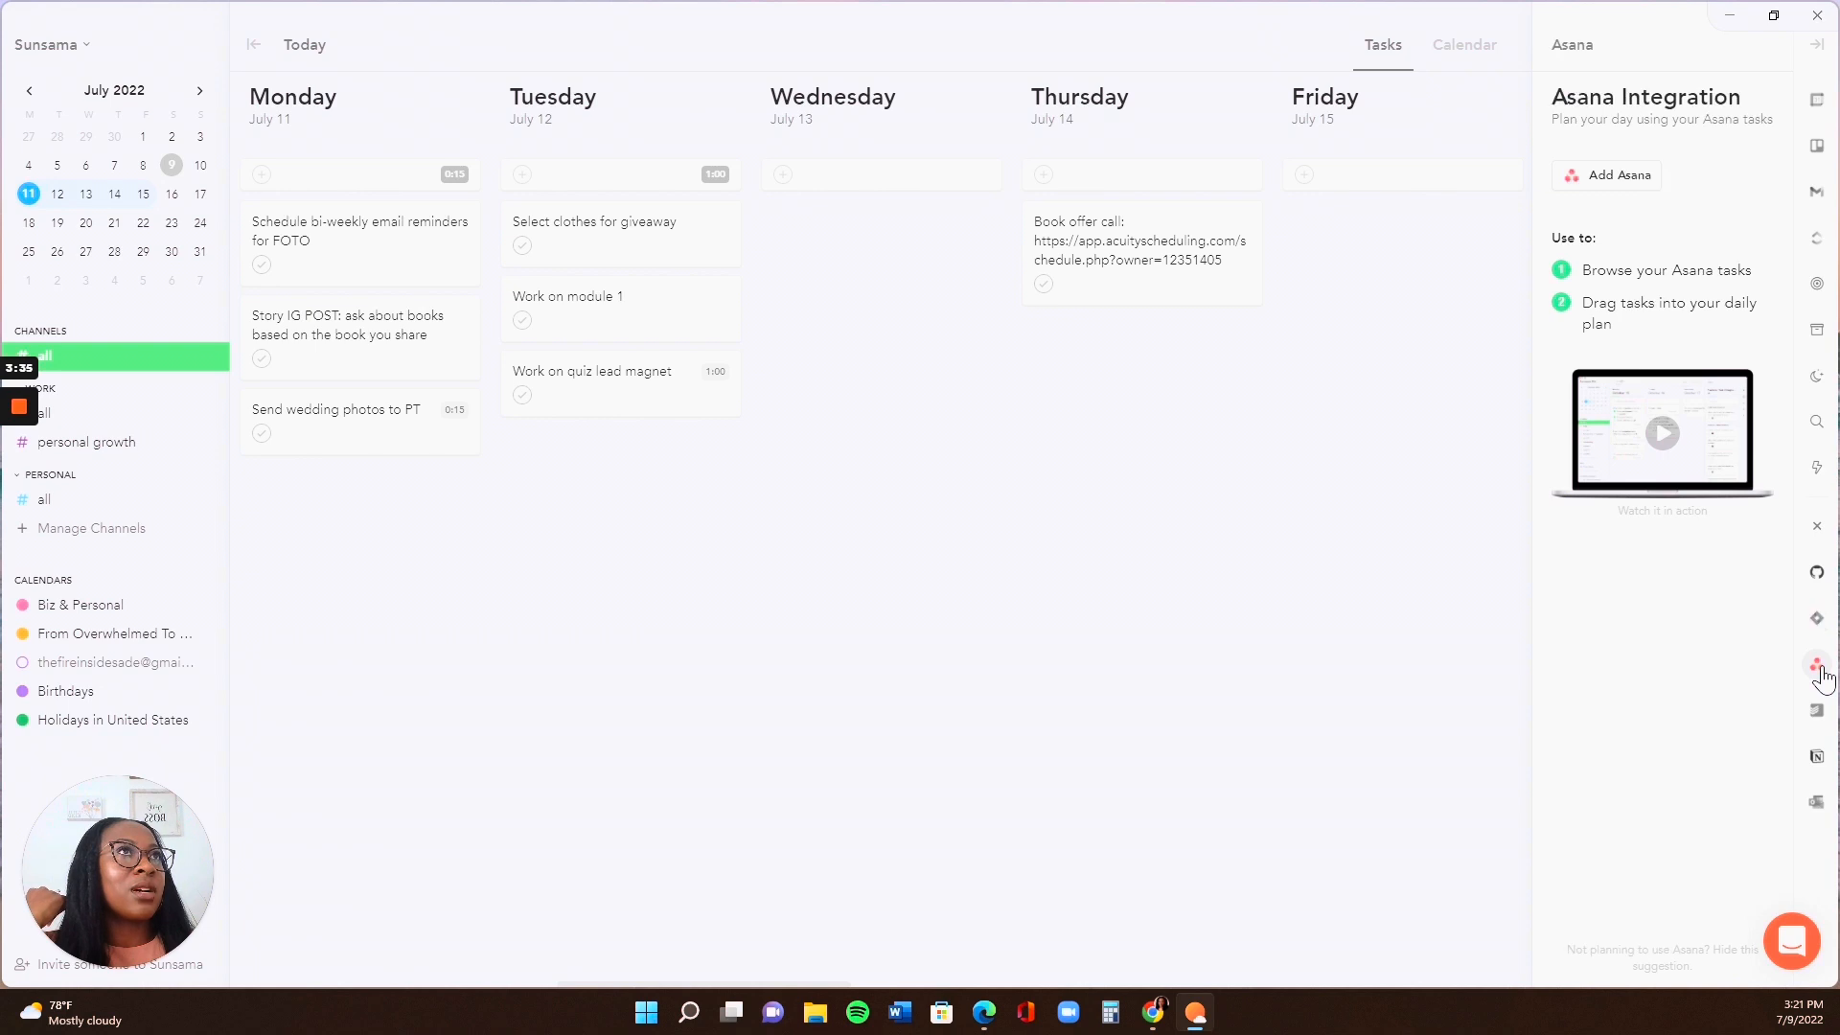
click(1818, 621)
click(1820, 573)
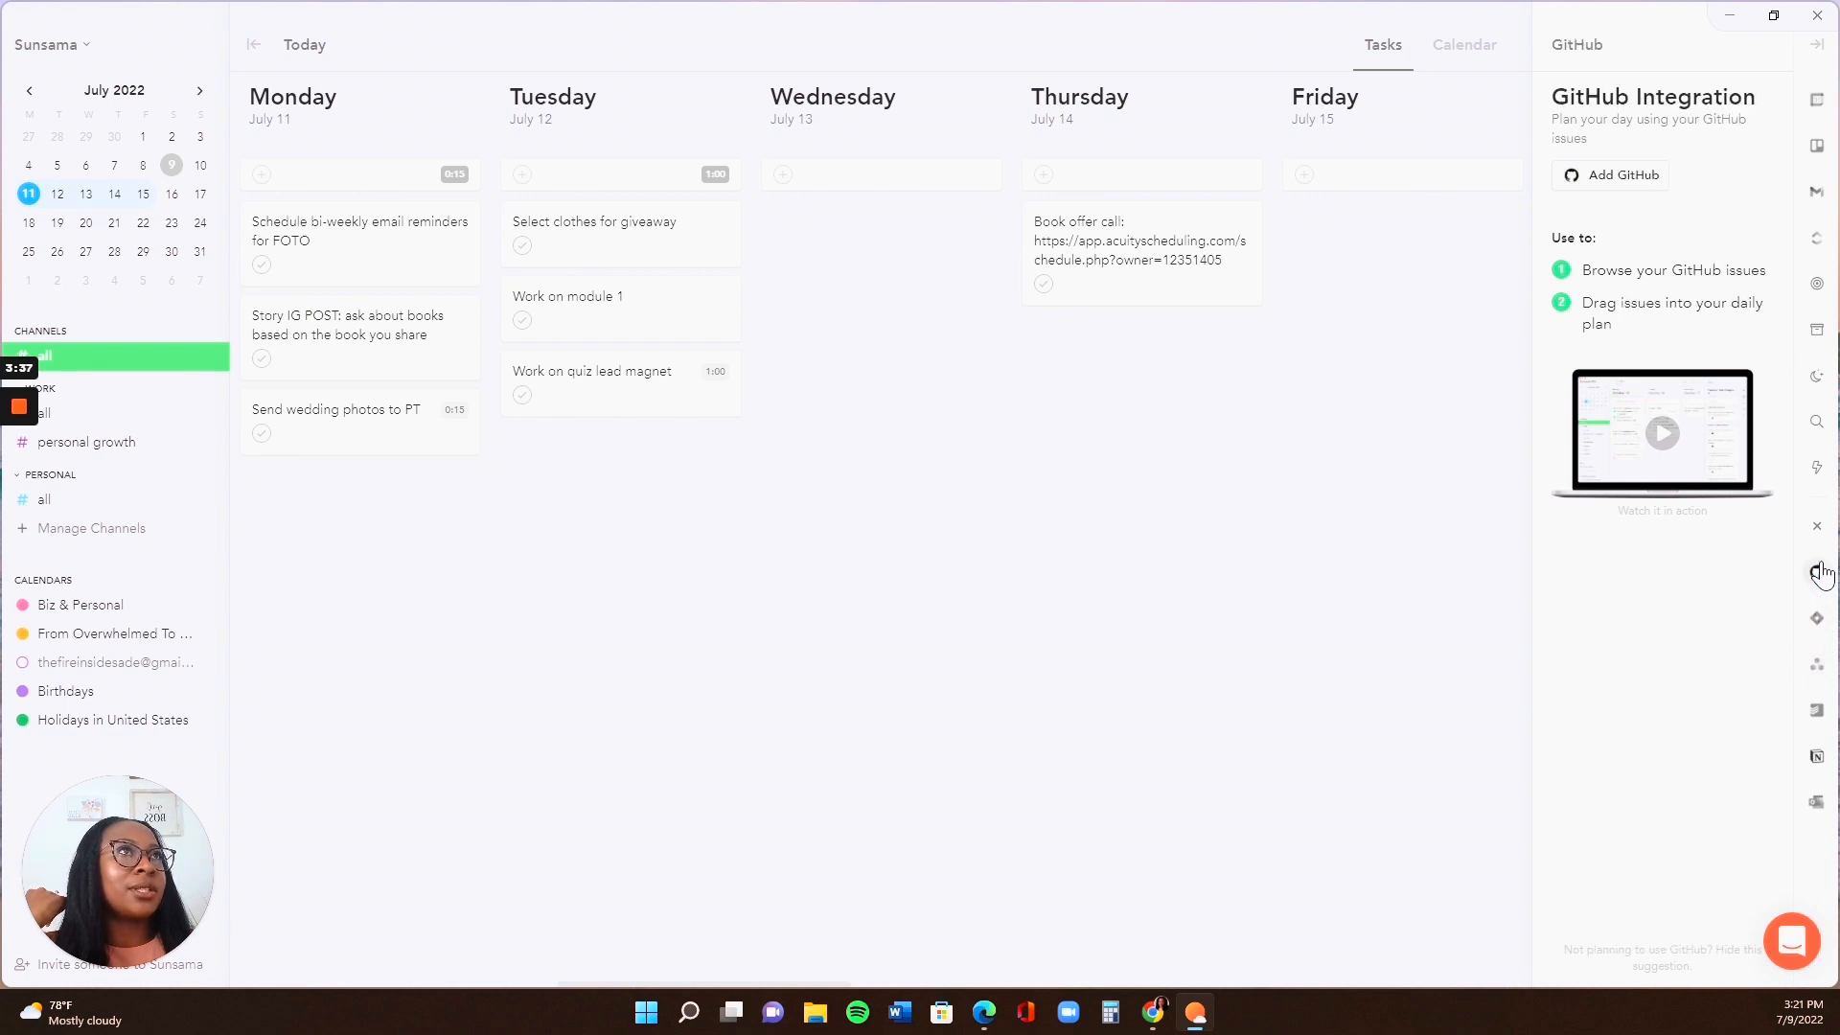
click(1817, 666)
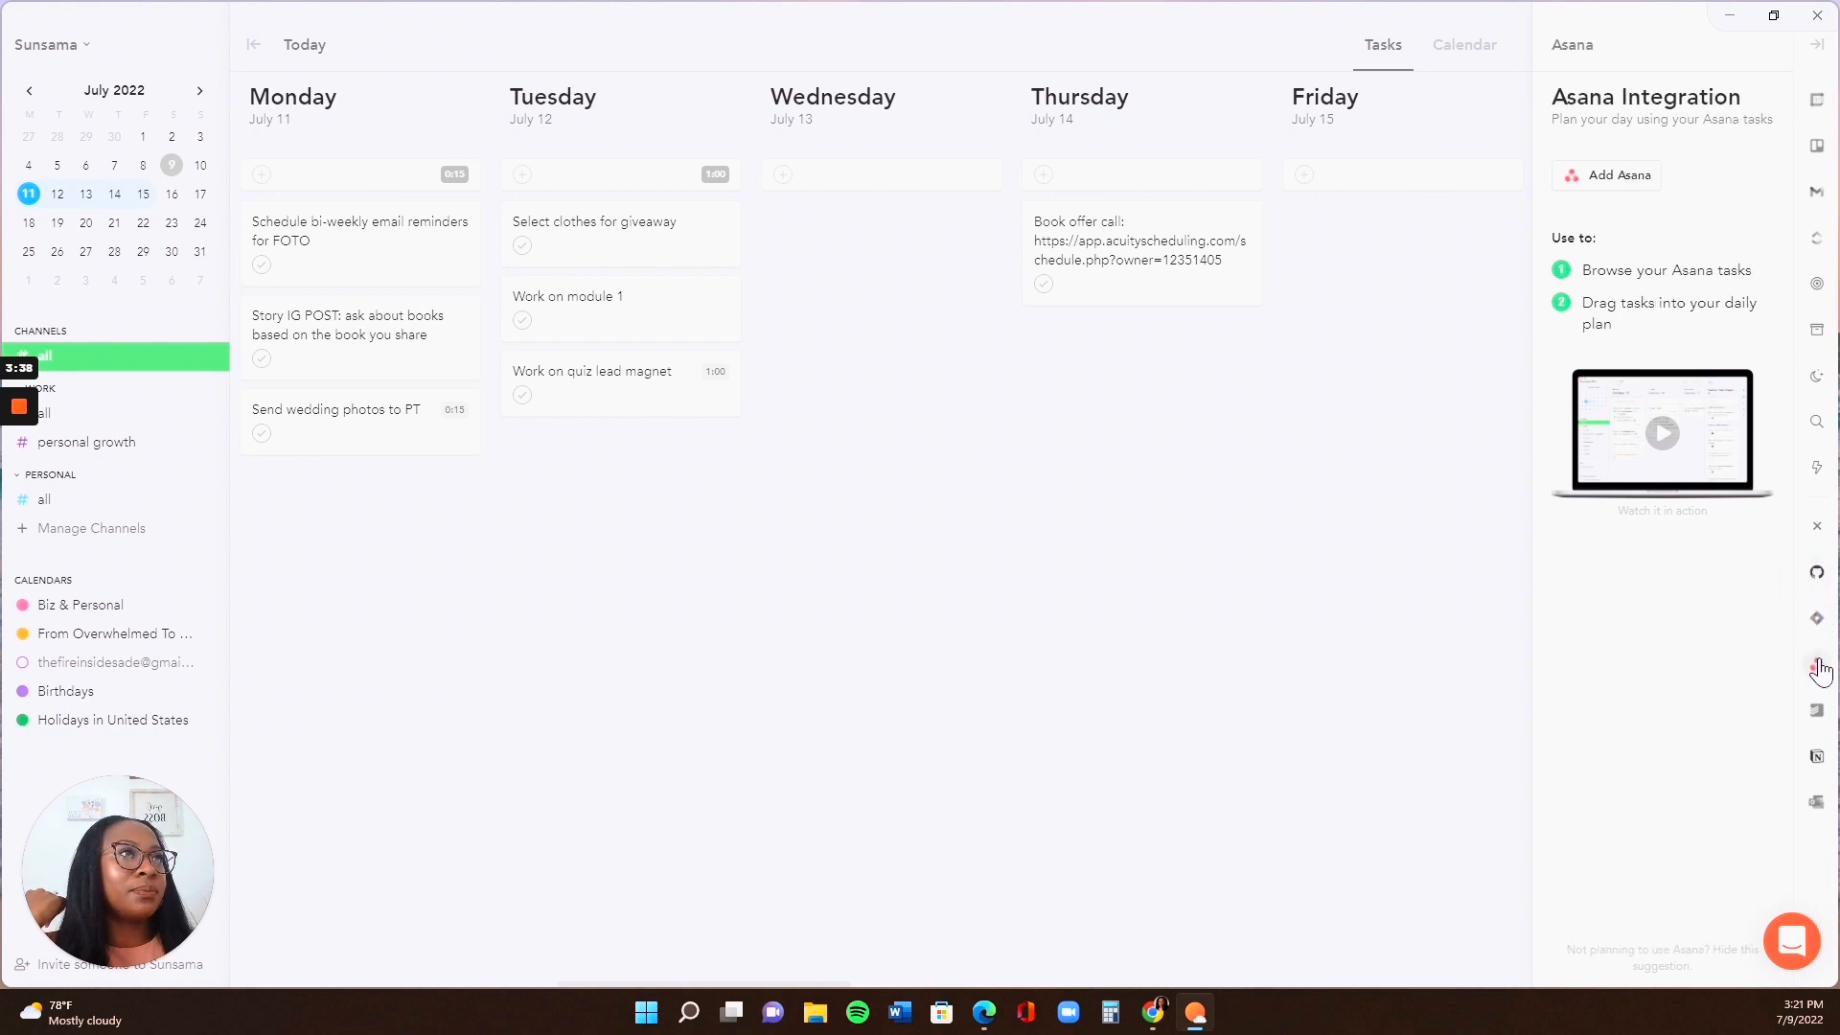
click(1818, 711)
click(1818, 757)
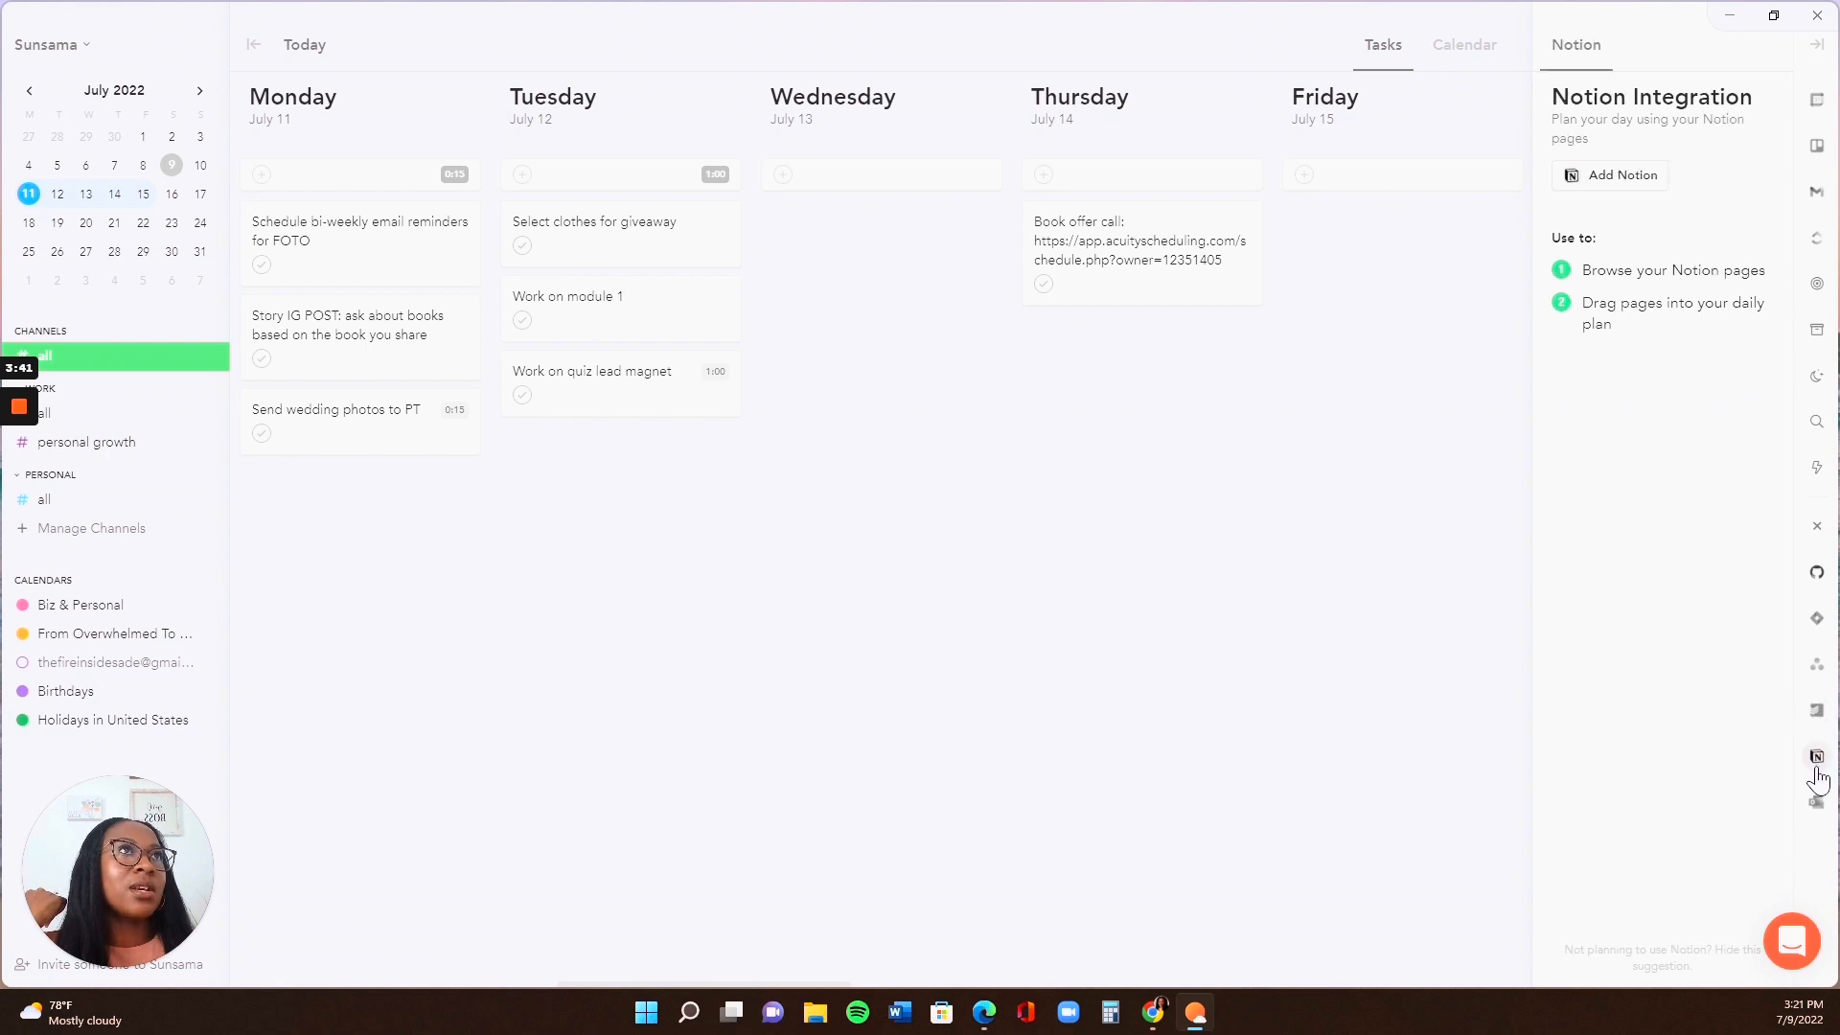
click(1813, 805)
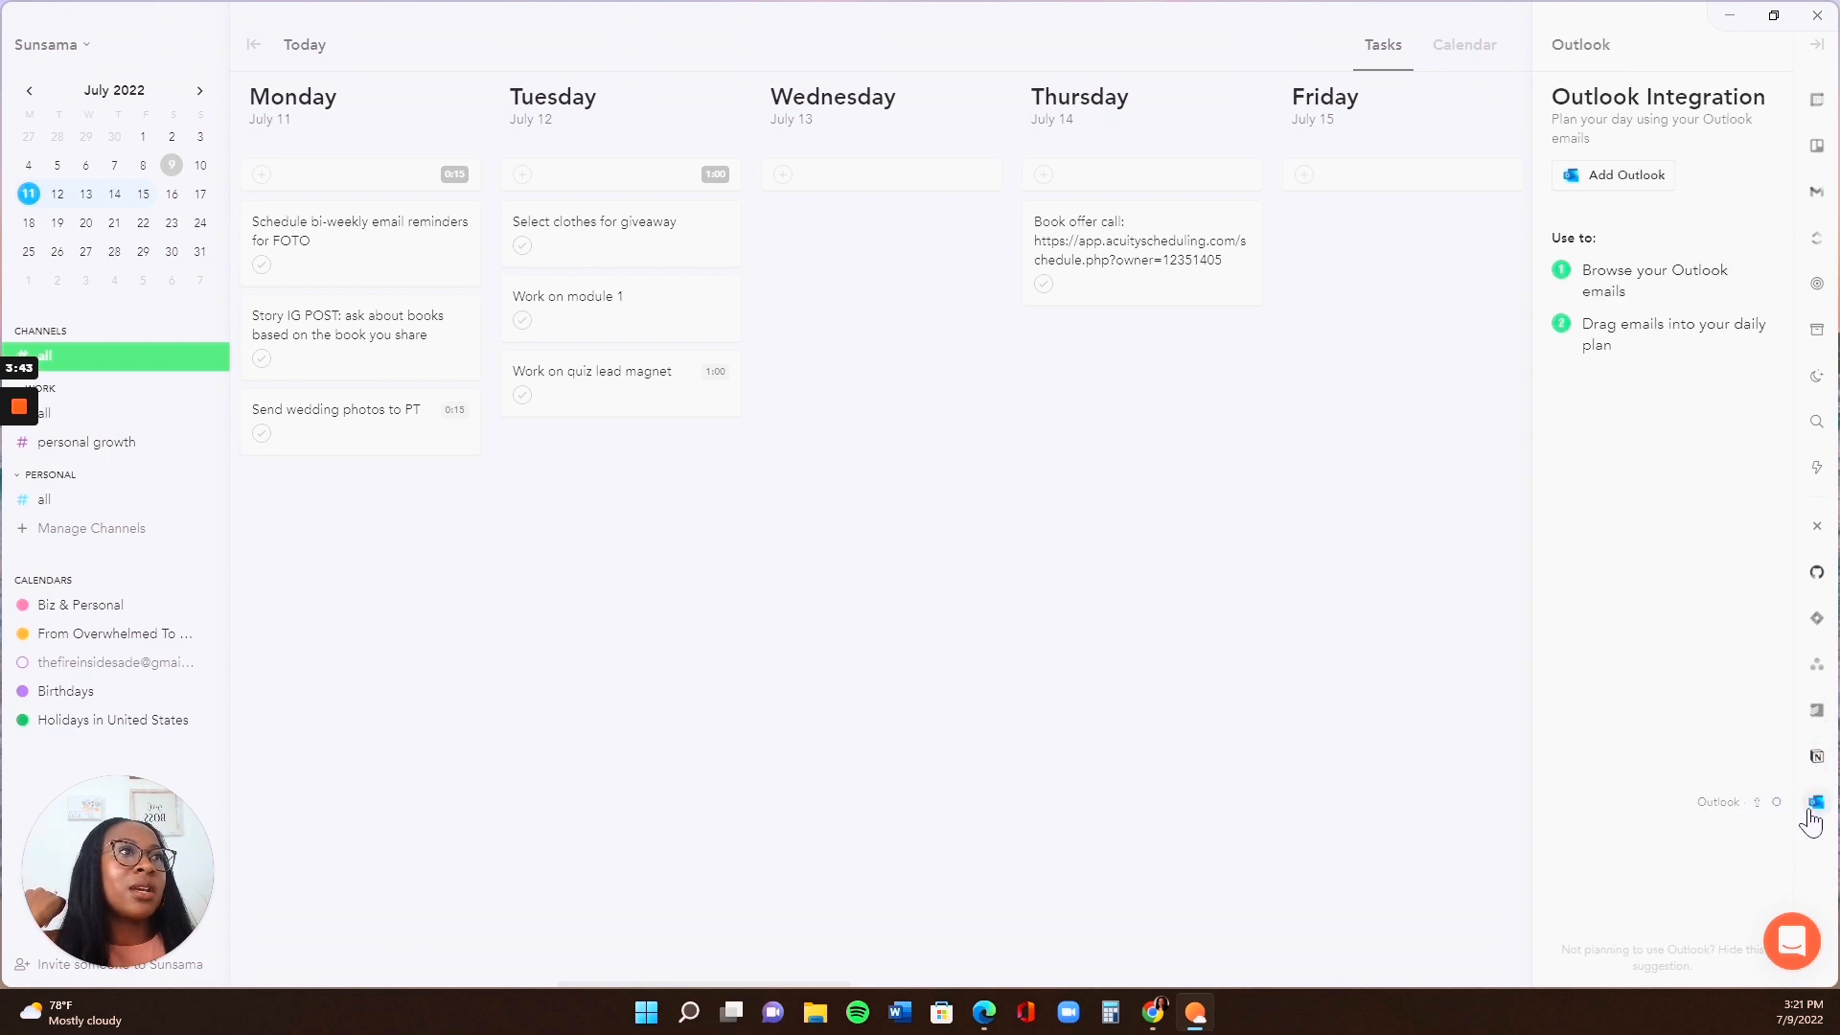
Collapse the extra integrations and the Outlook side panel, and view the channel and context settings before closing them
click(1817, 528)
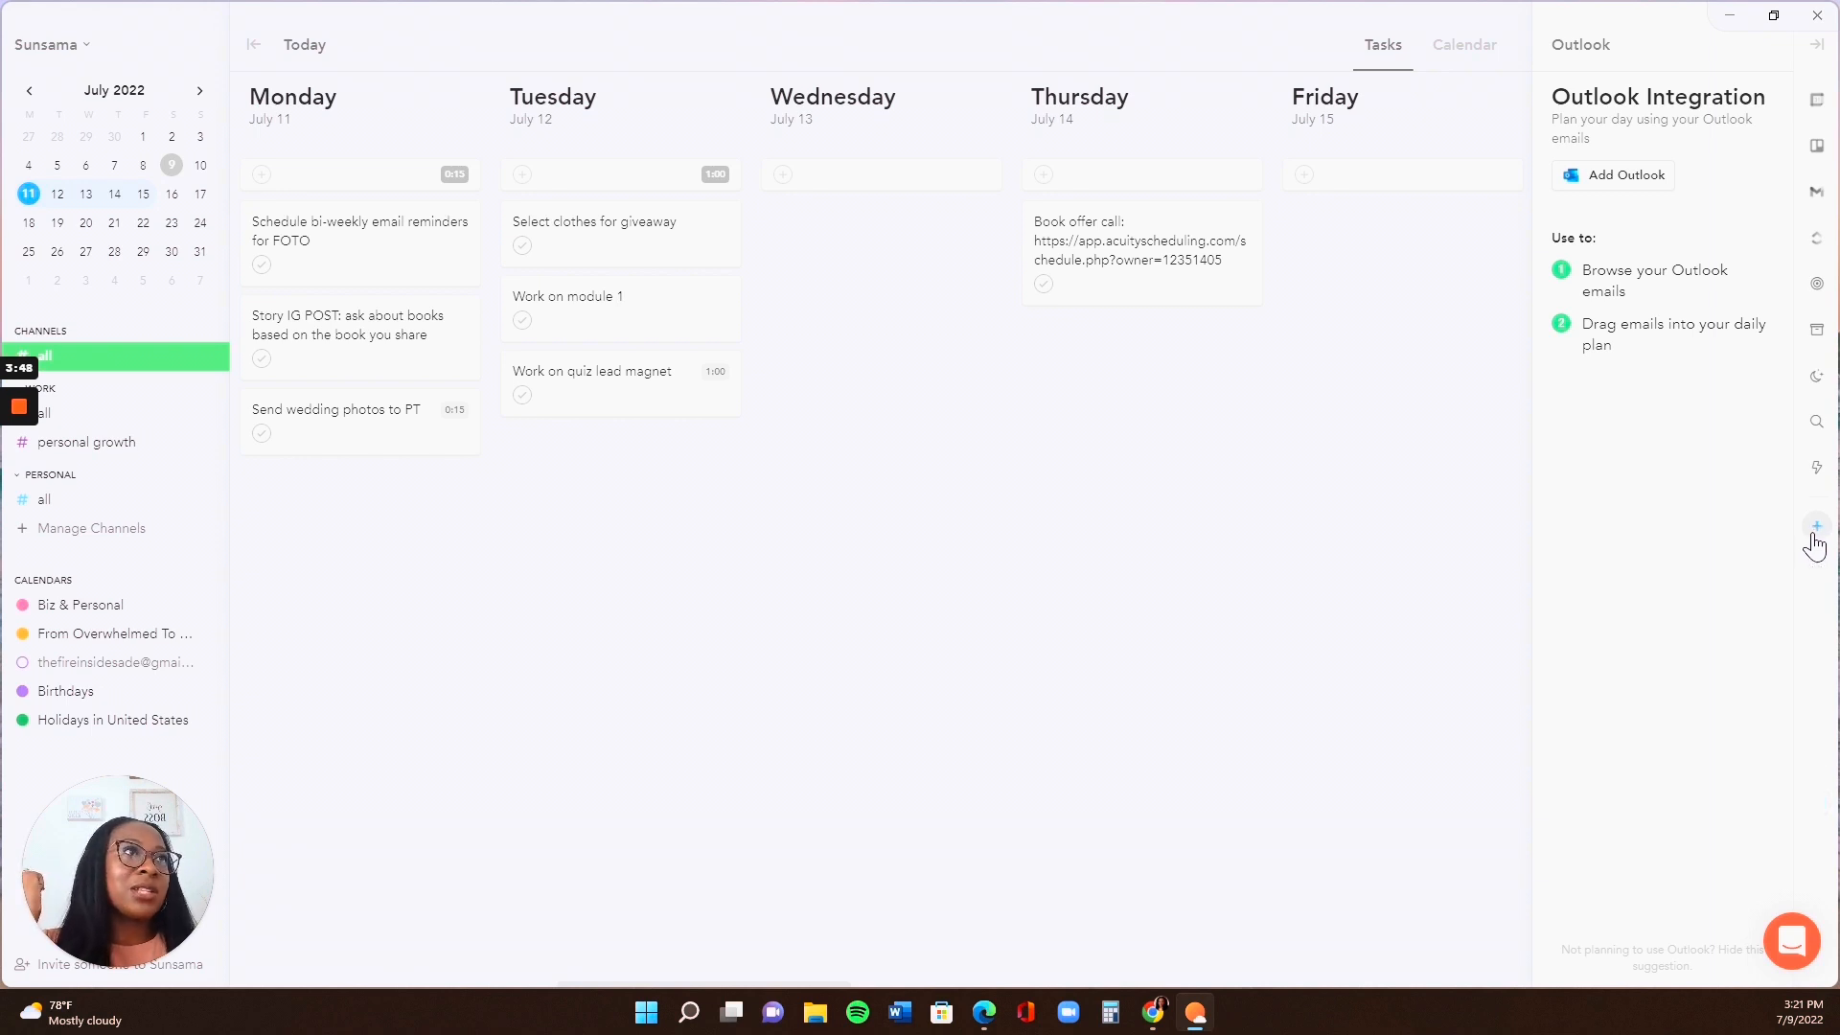
click(1817, 45)
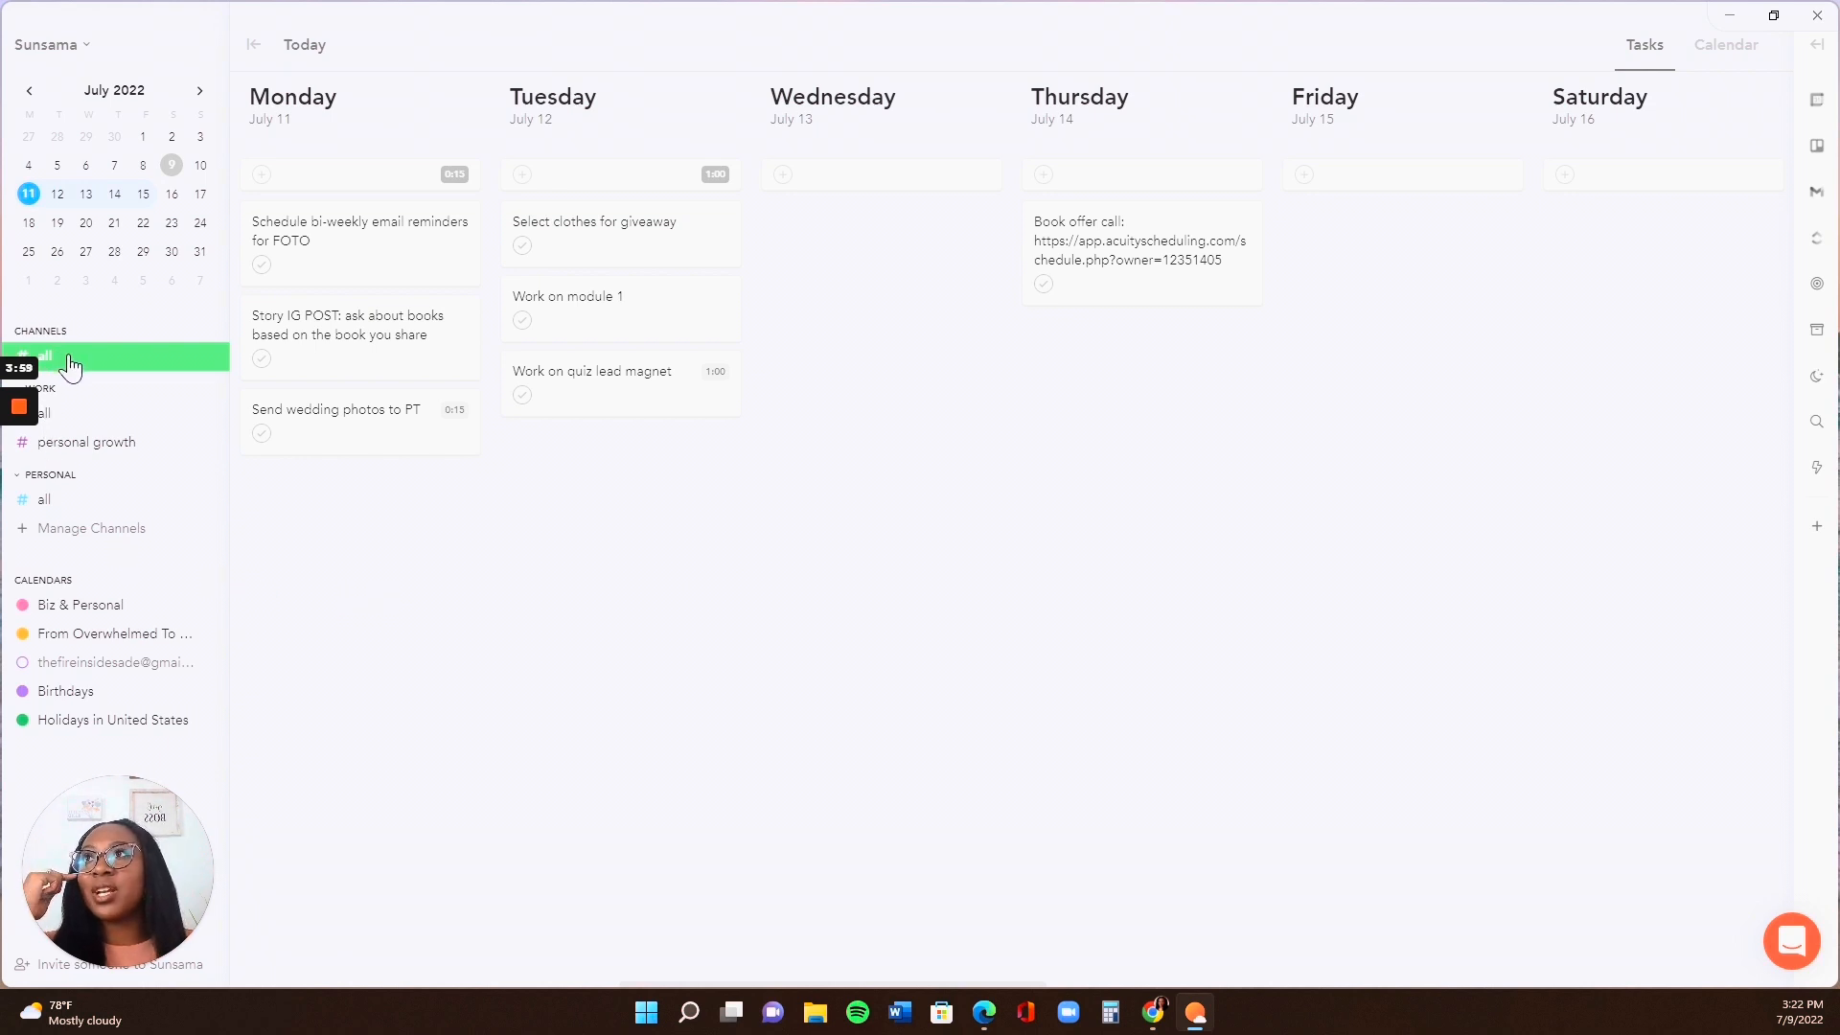
click(122, 542)
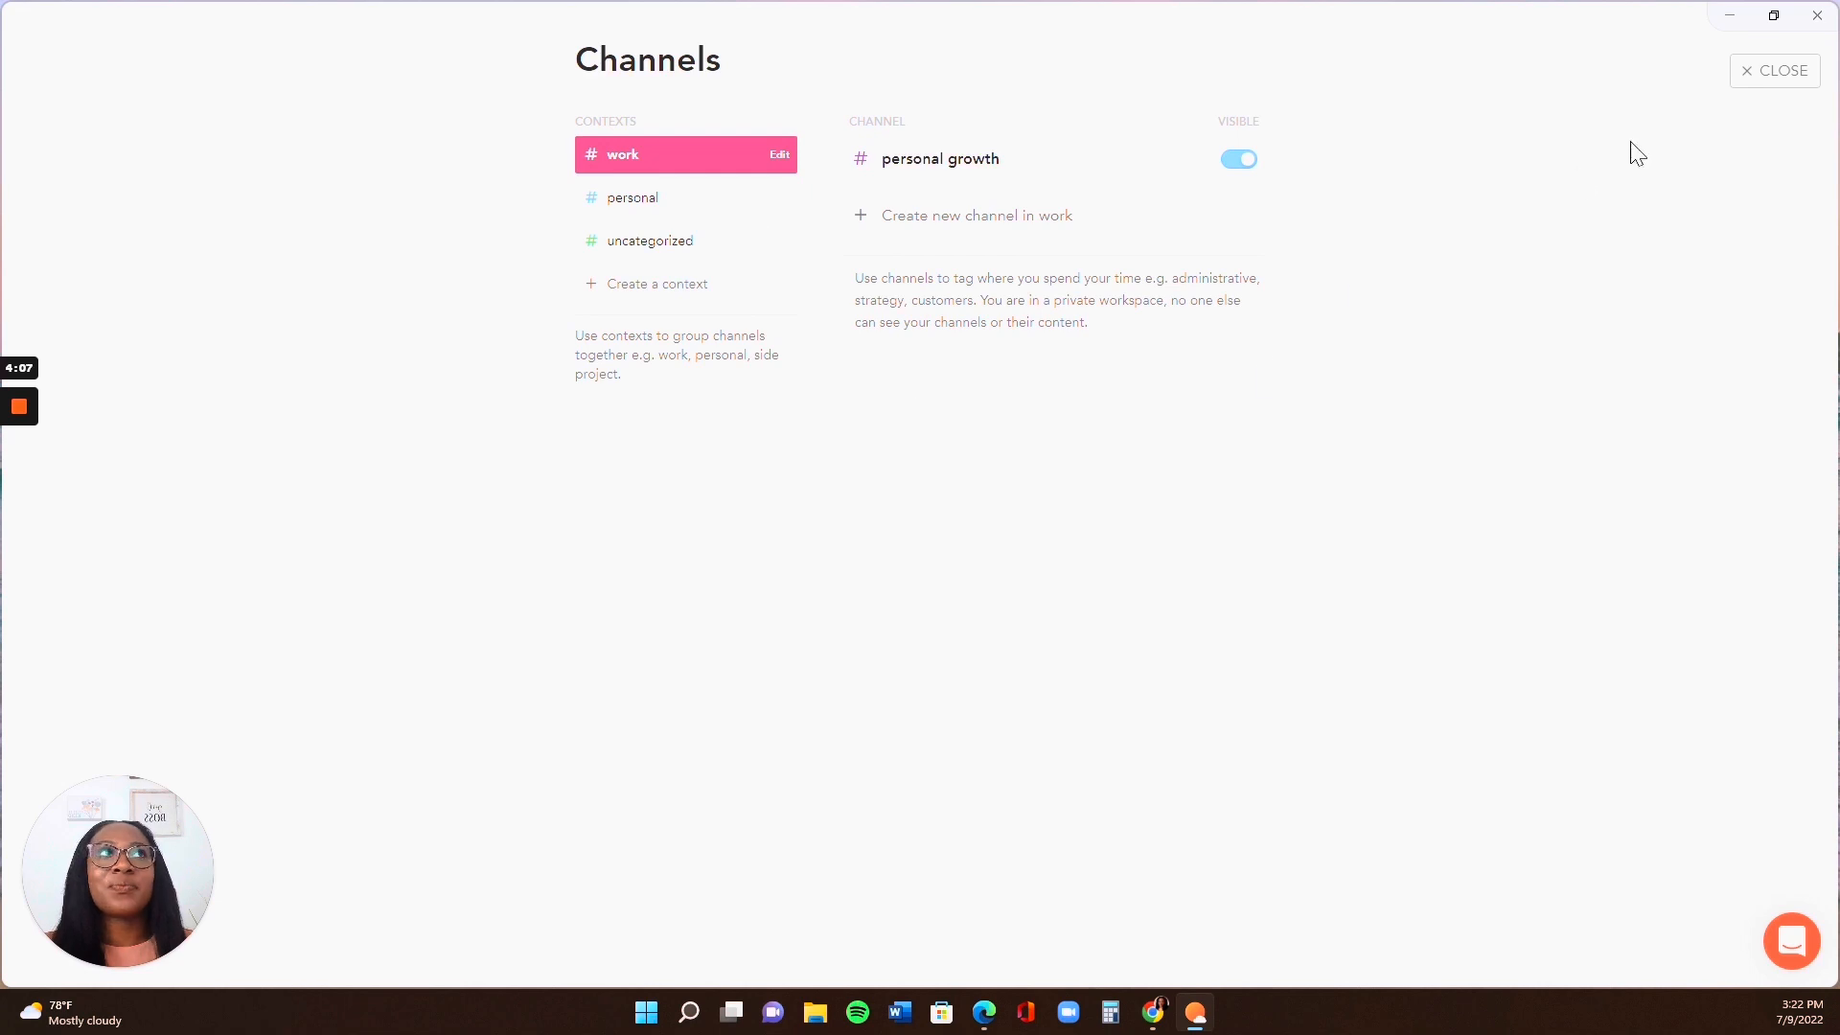
click(1754, 82)
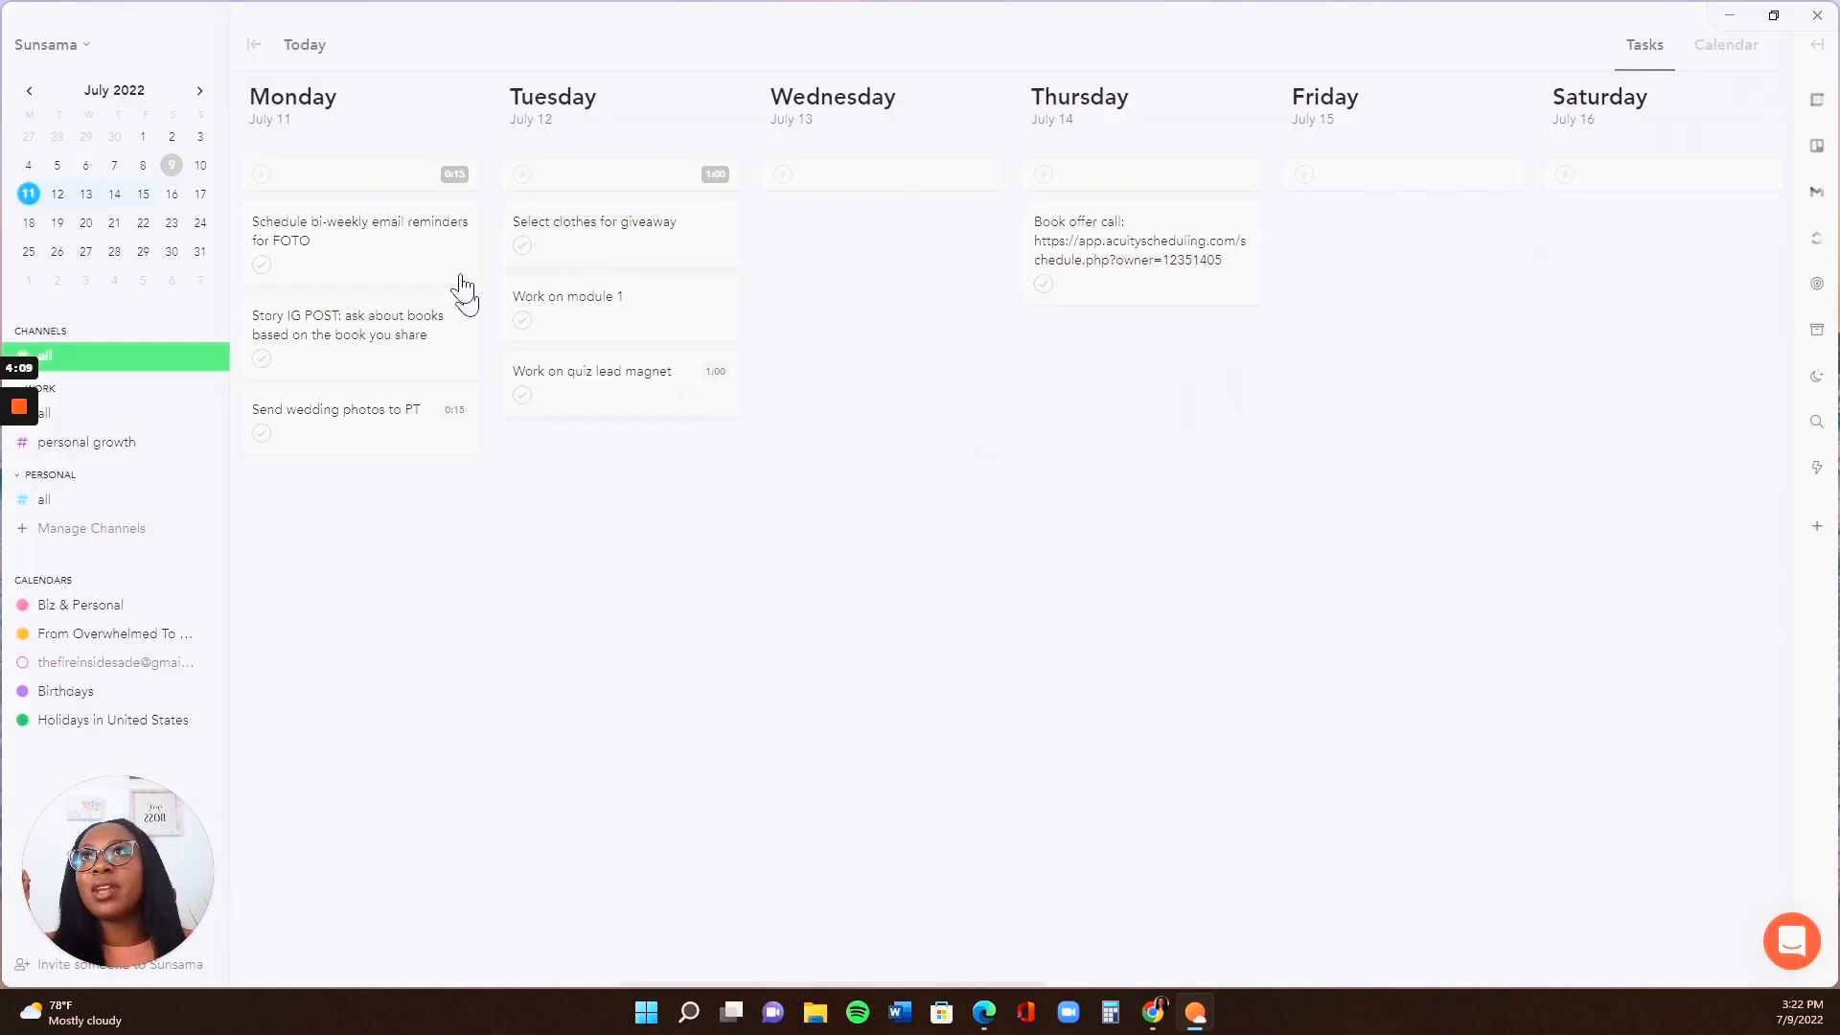
Assign Monday's "Schedule bi-weekly email reminders for FOTO" task to the personal channel
mouse_move(453, 265)
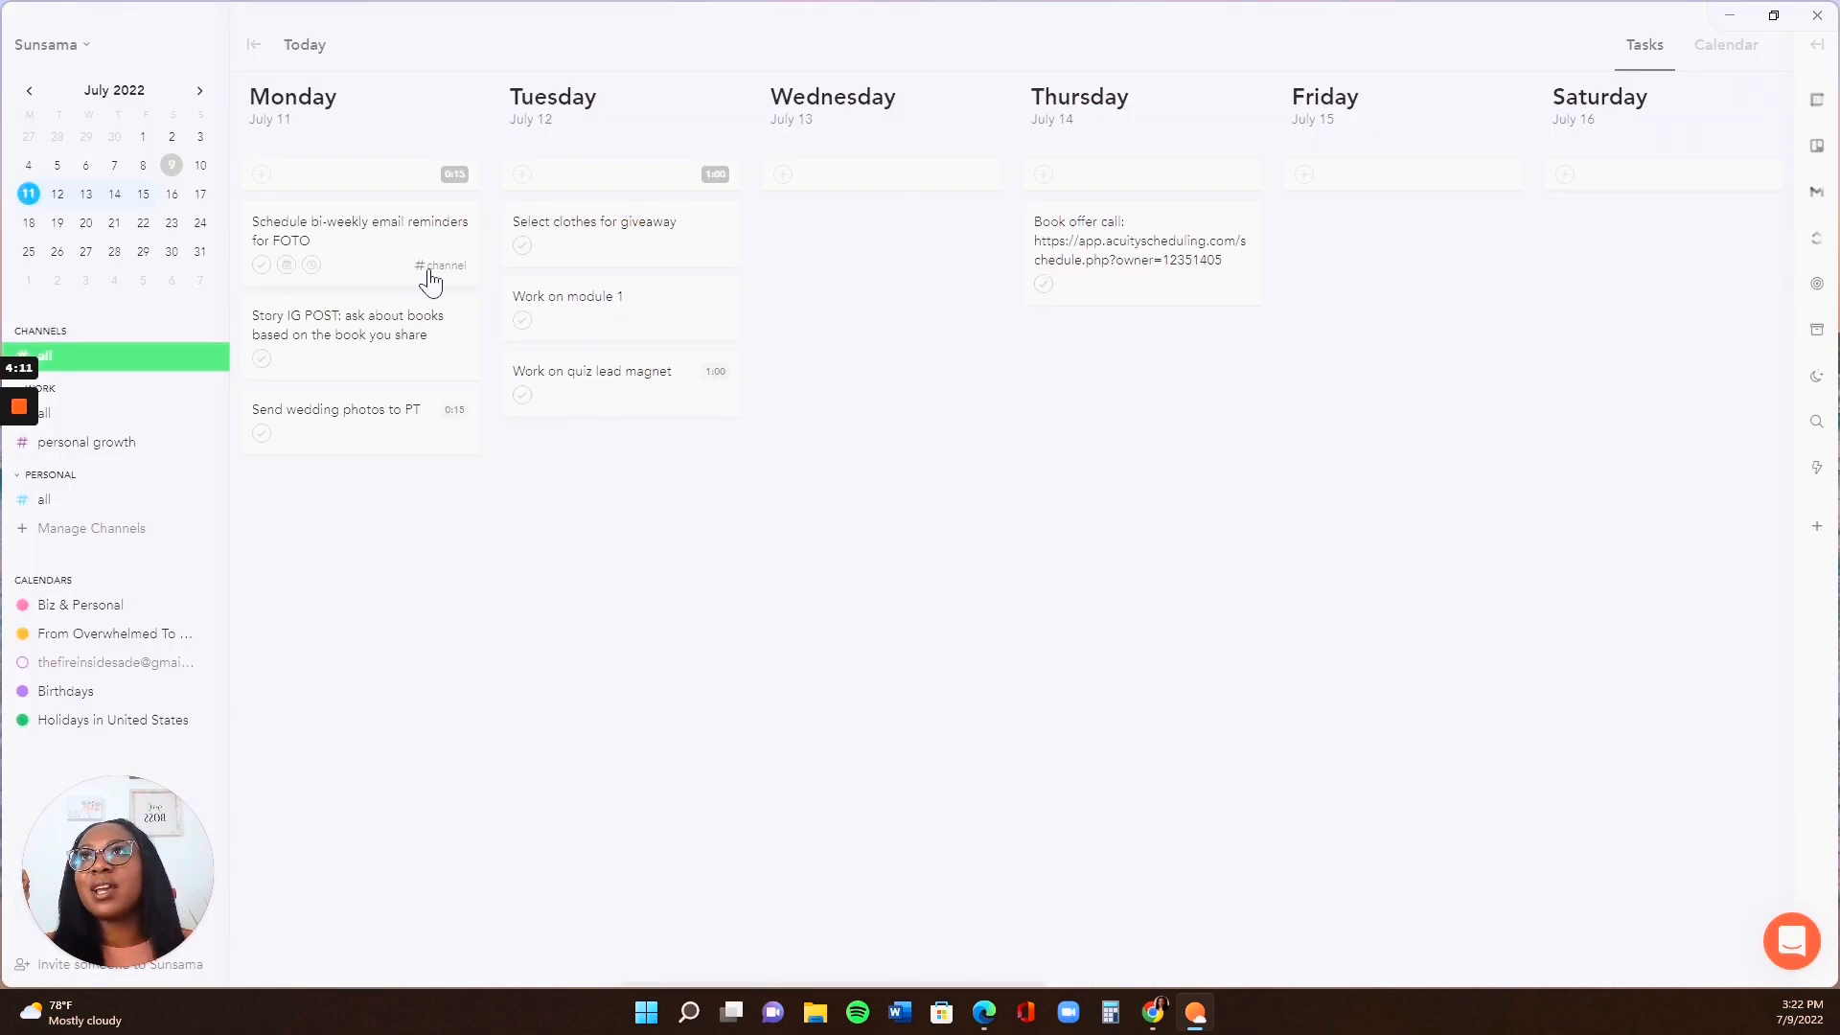
click(430, 273)
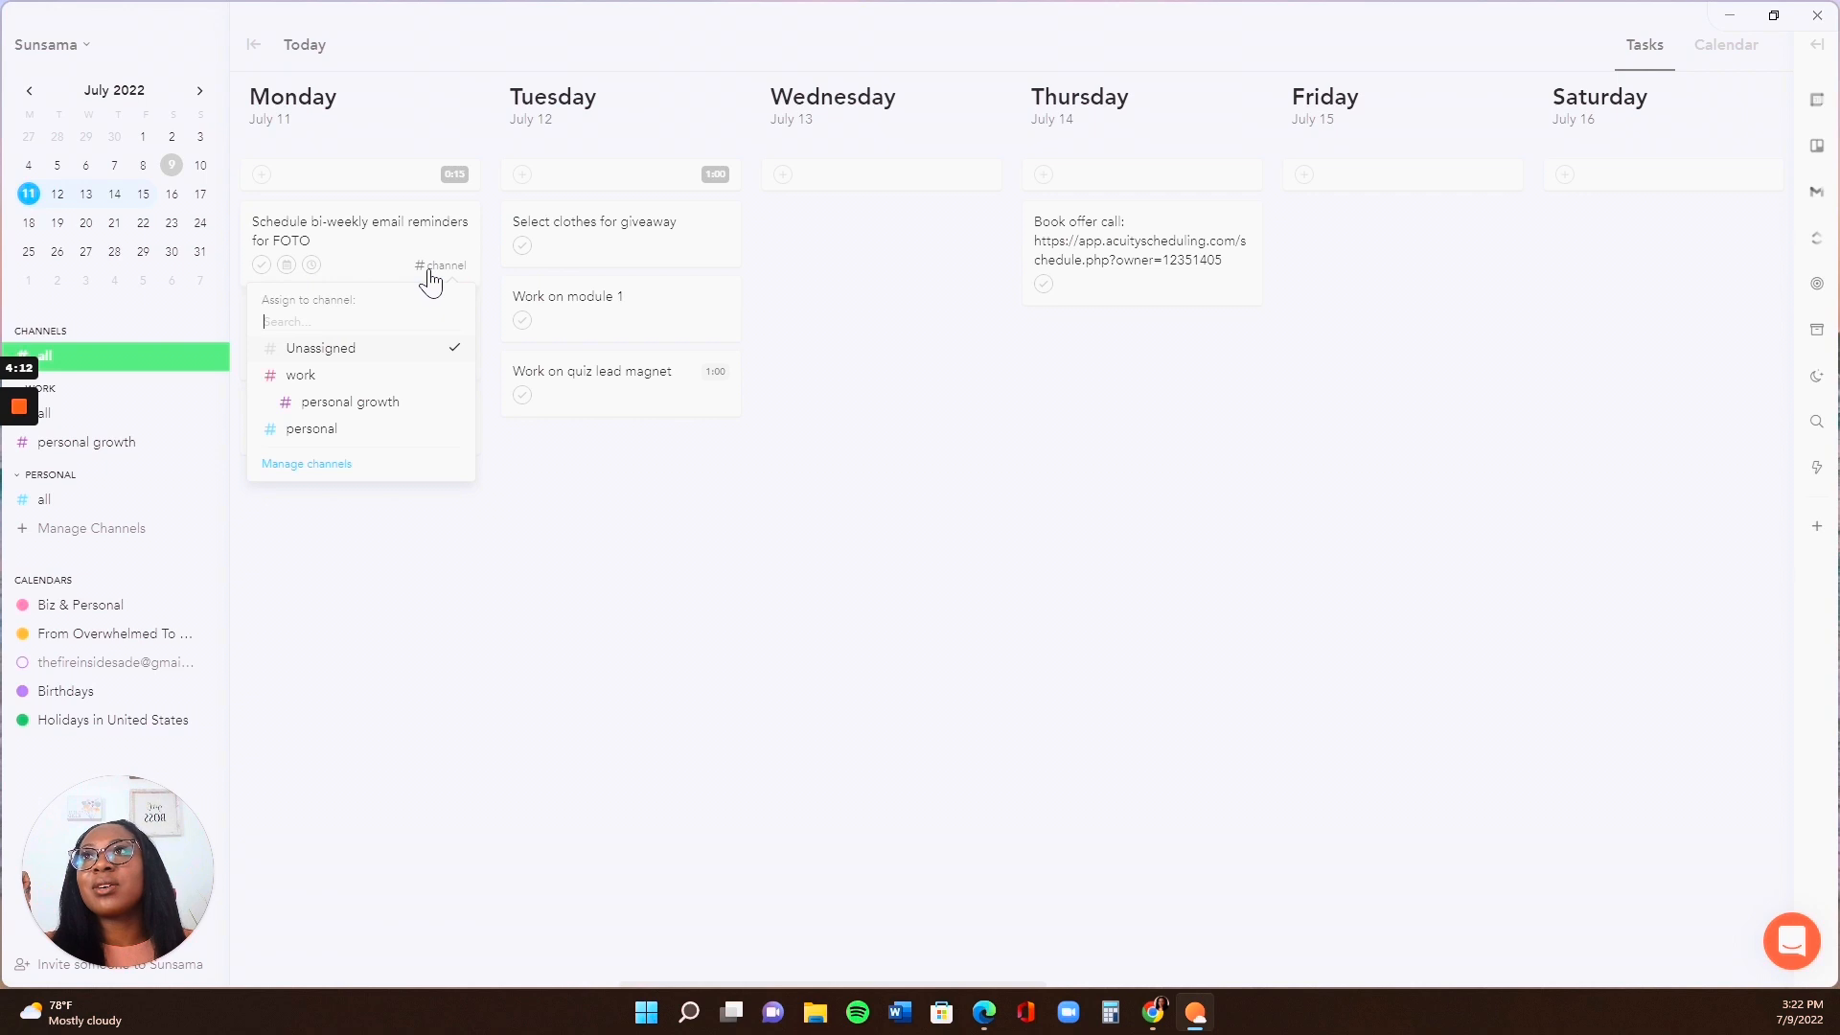
click(407, 375)
click(441, 275)
click(415, 435)
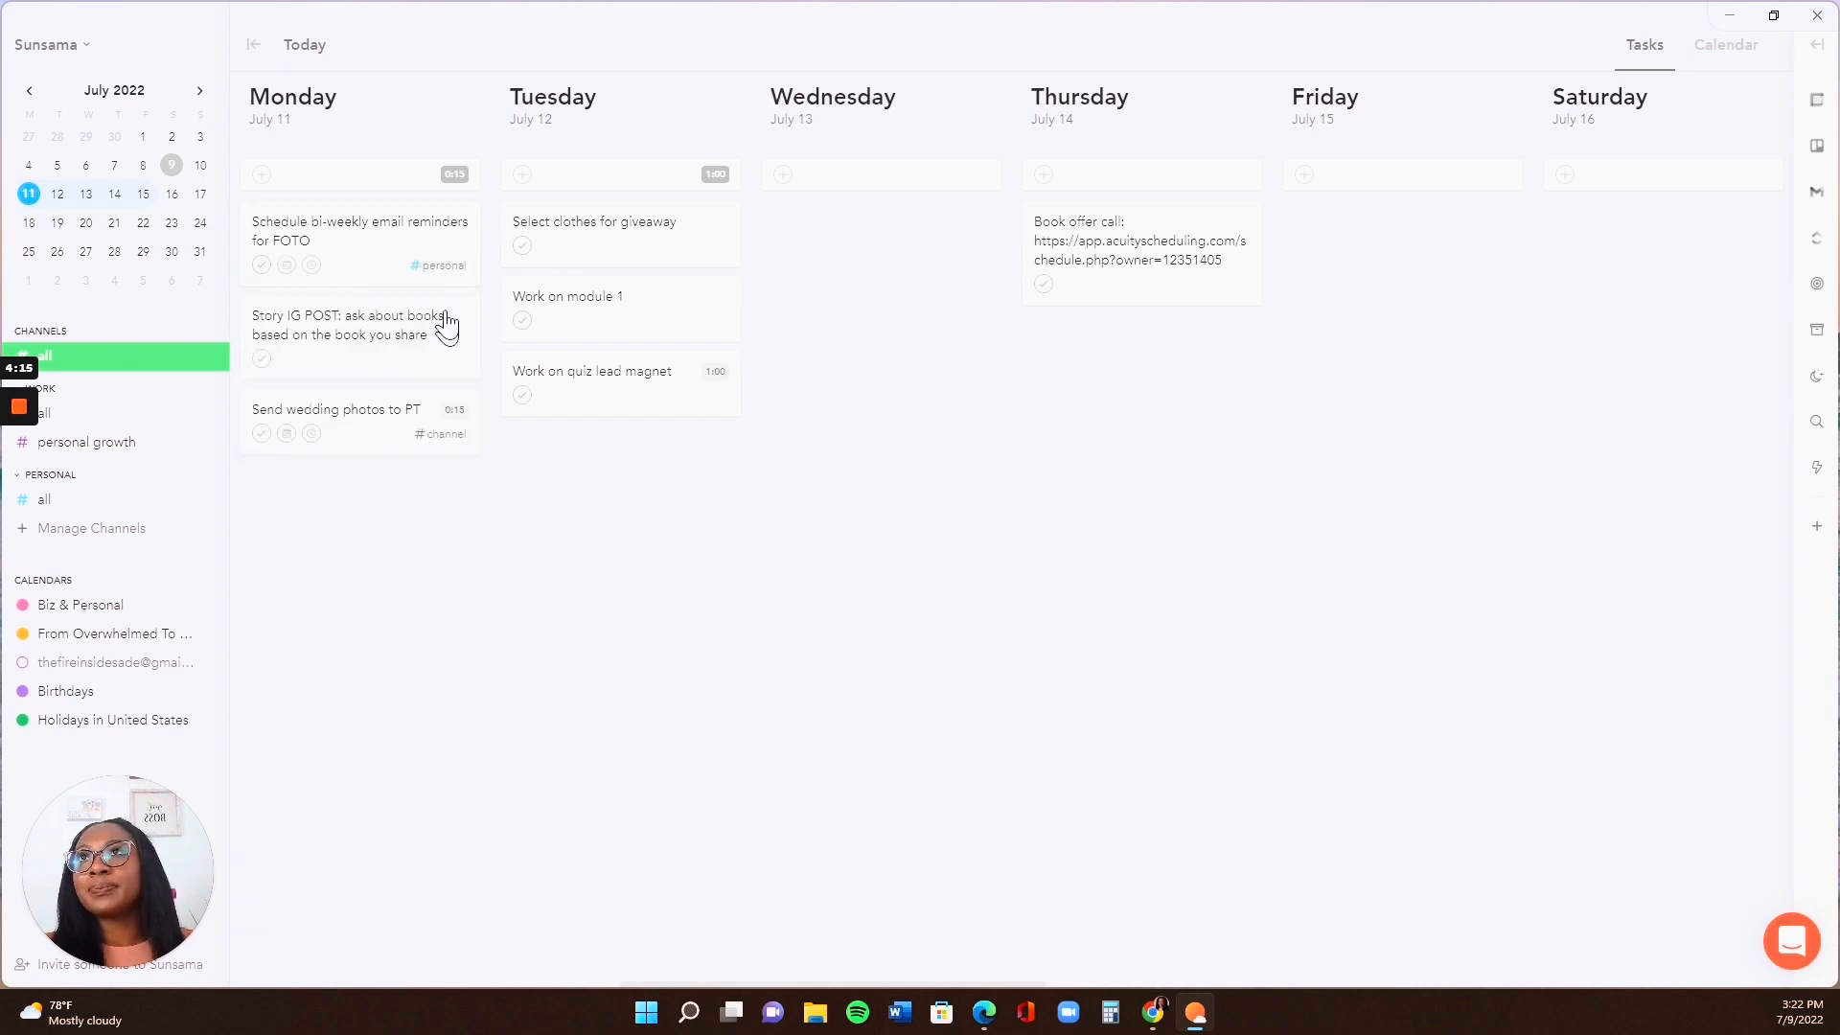
View the board filtered by all personal tasks and by all work tasks, and return to all channels
click(72, 508)
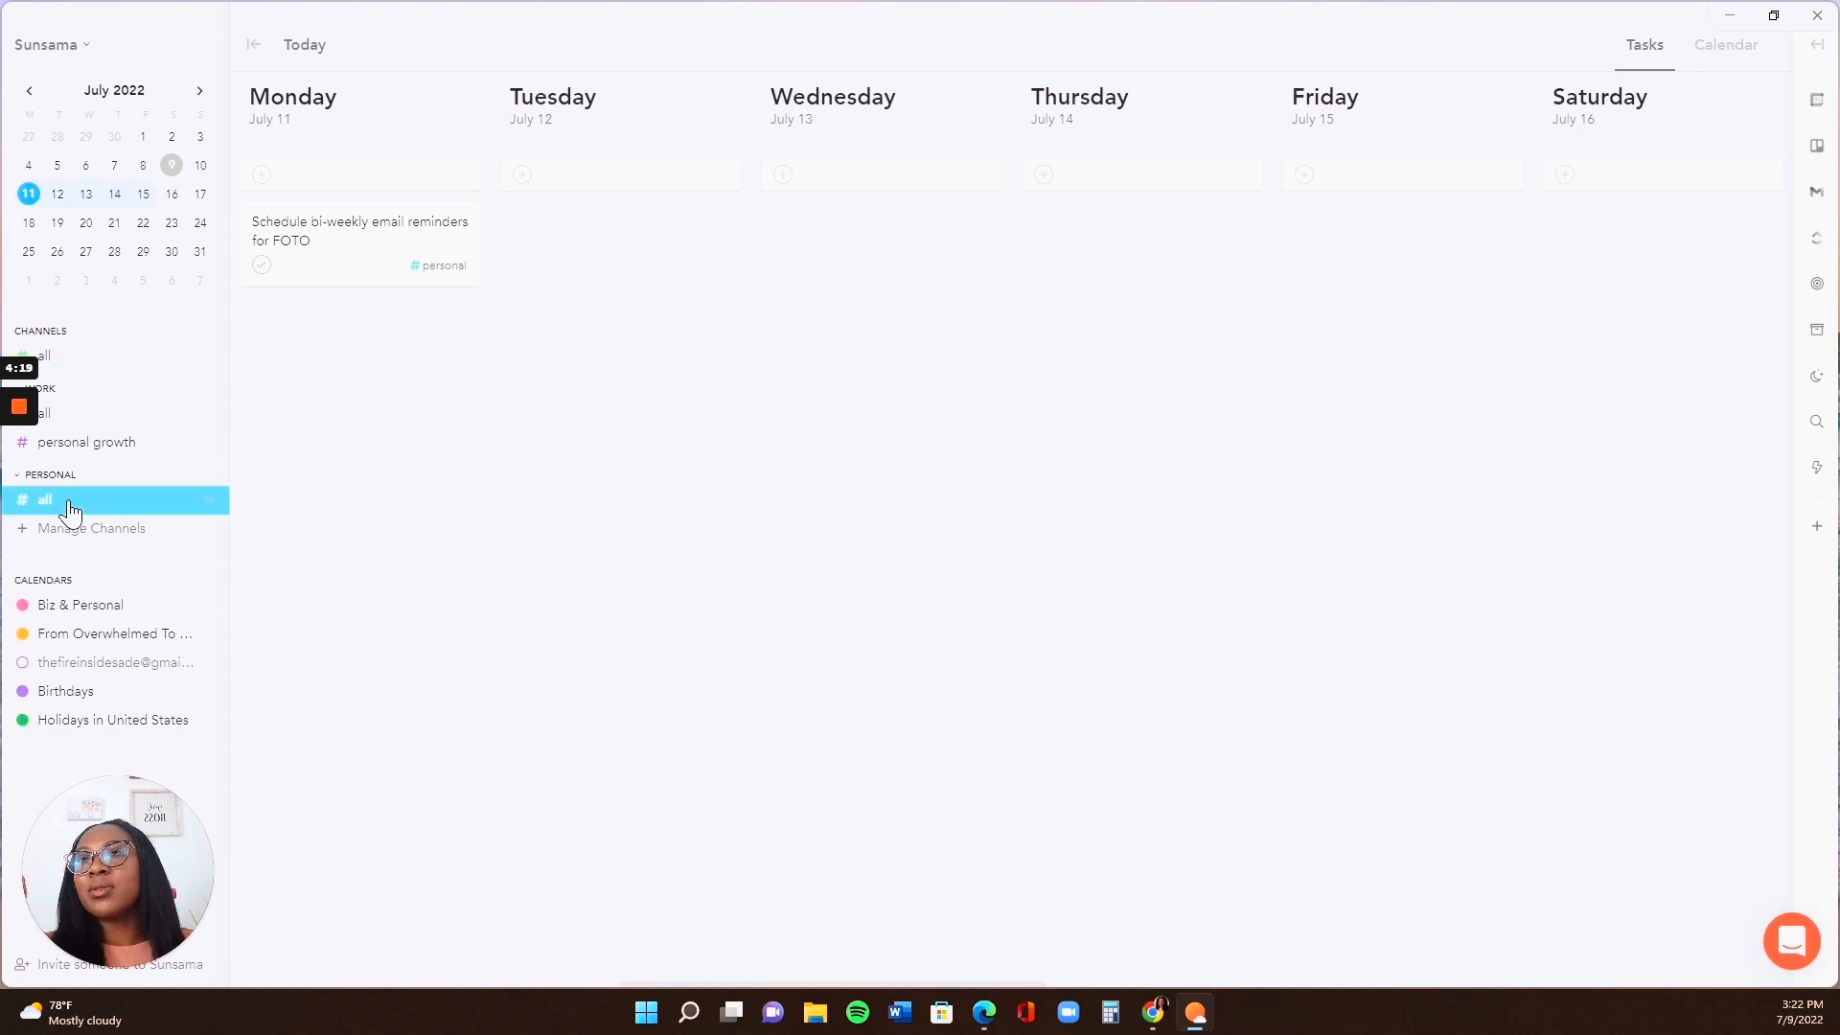
click(100, 414)
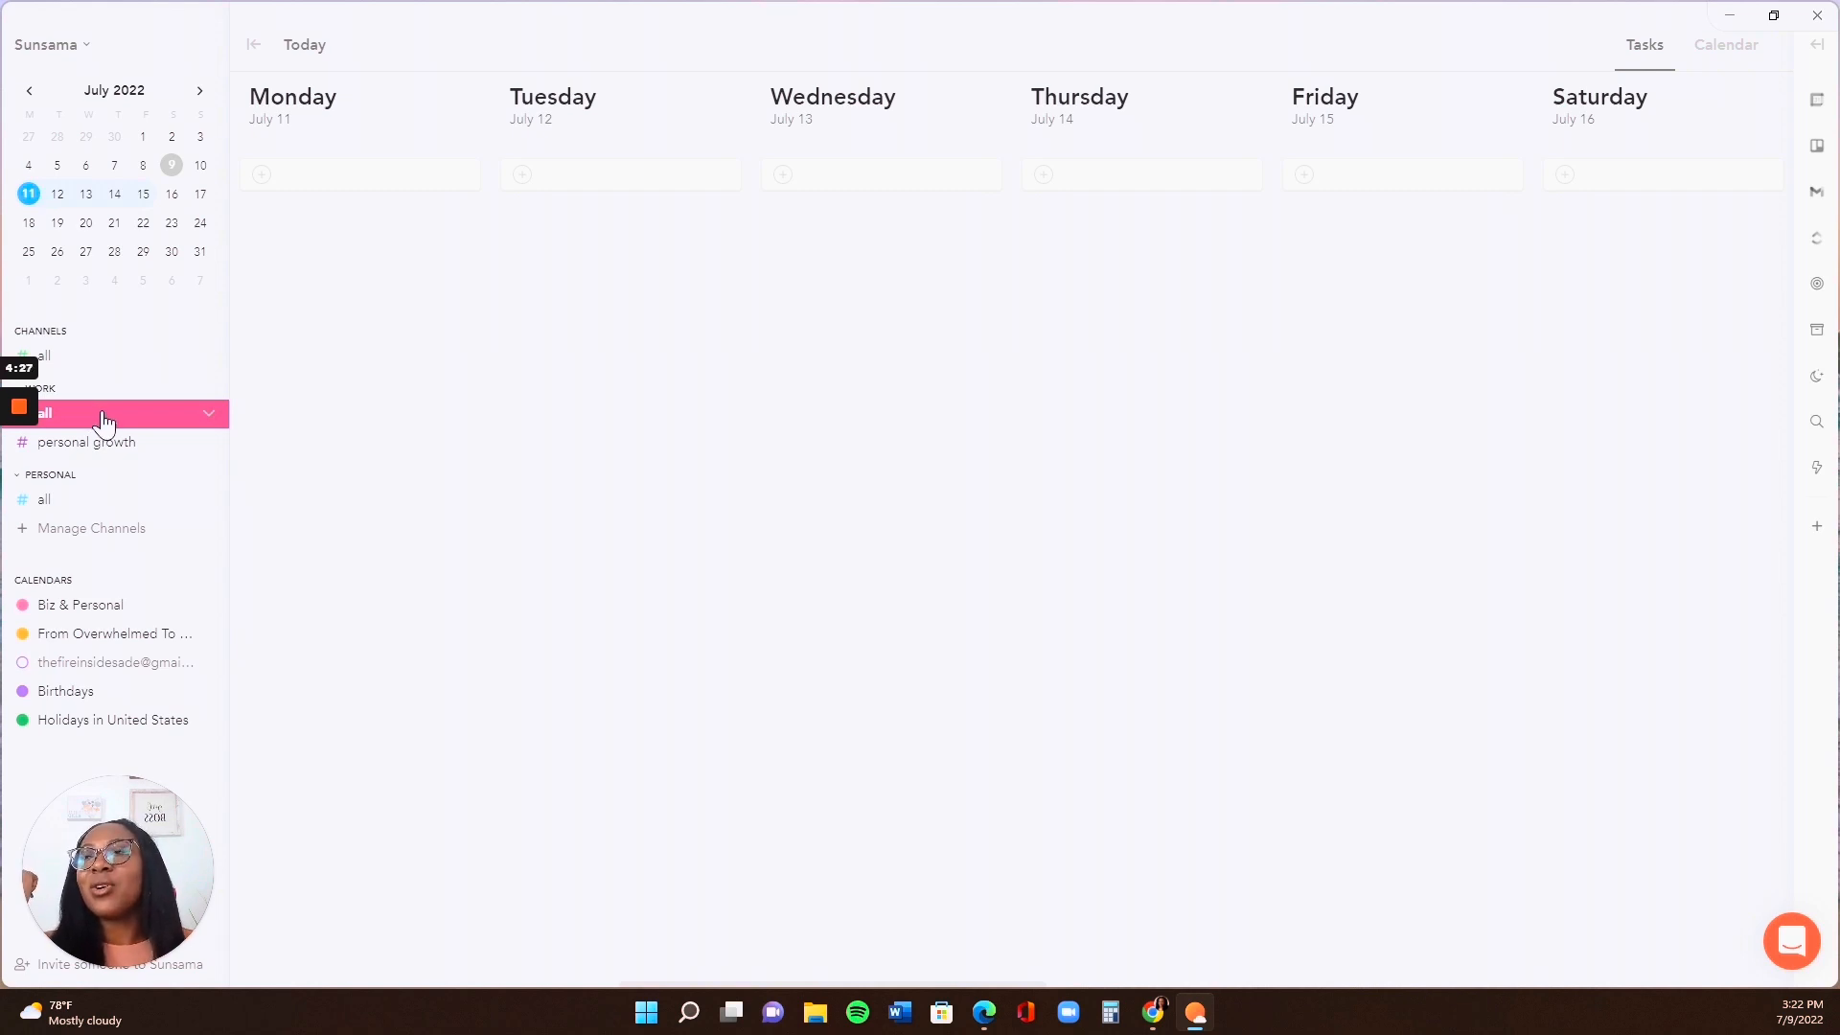
click(58, 358)
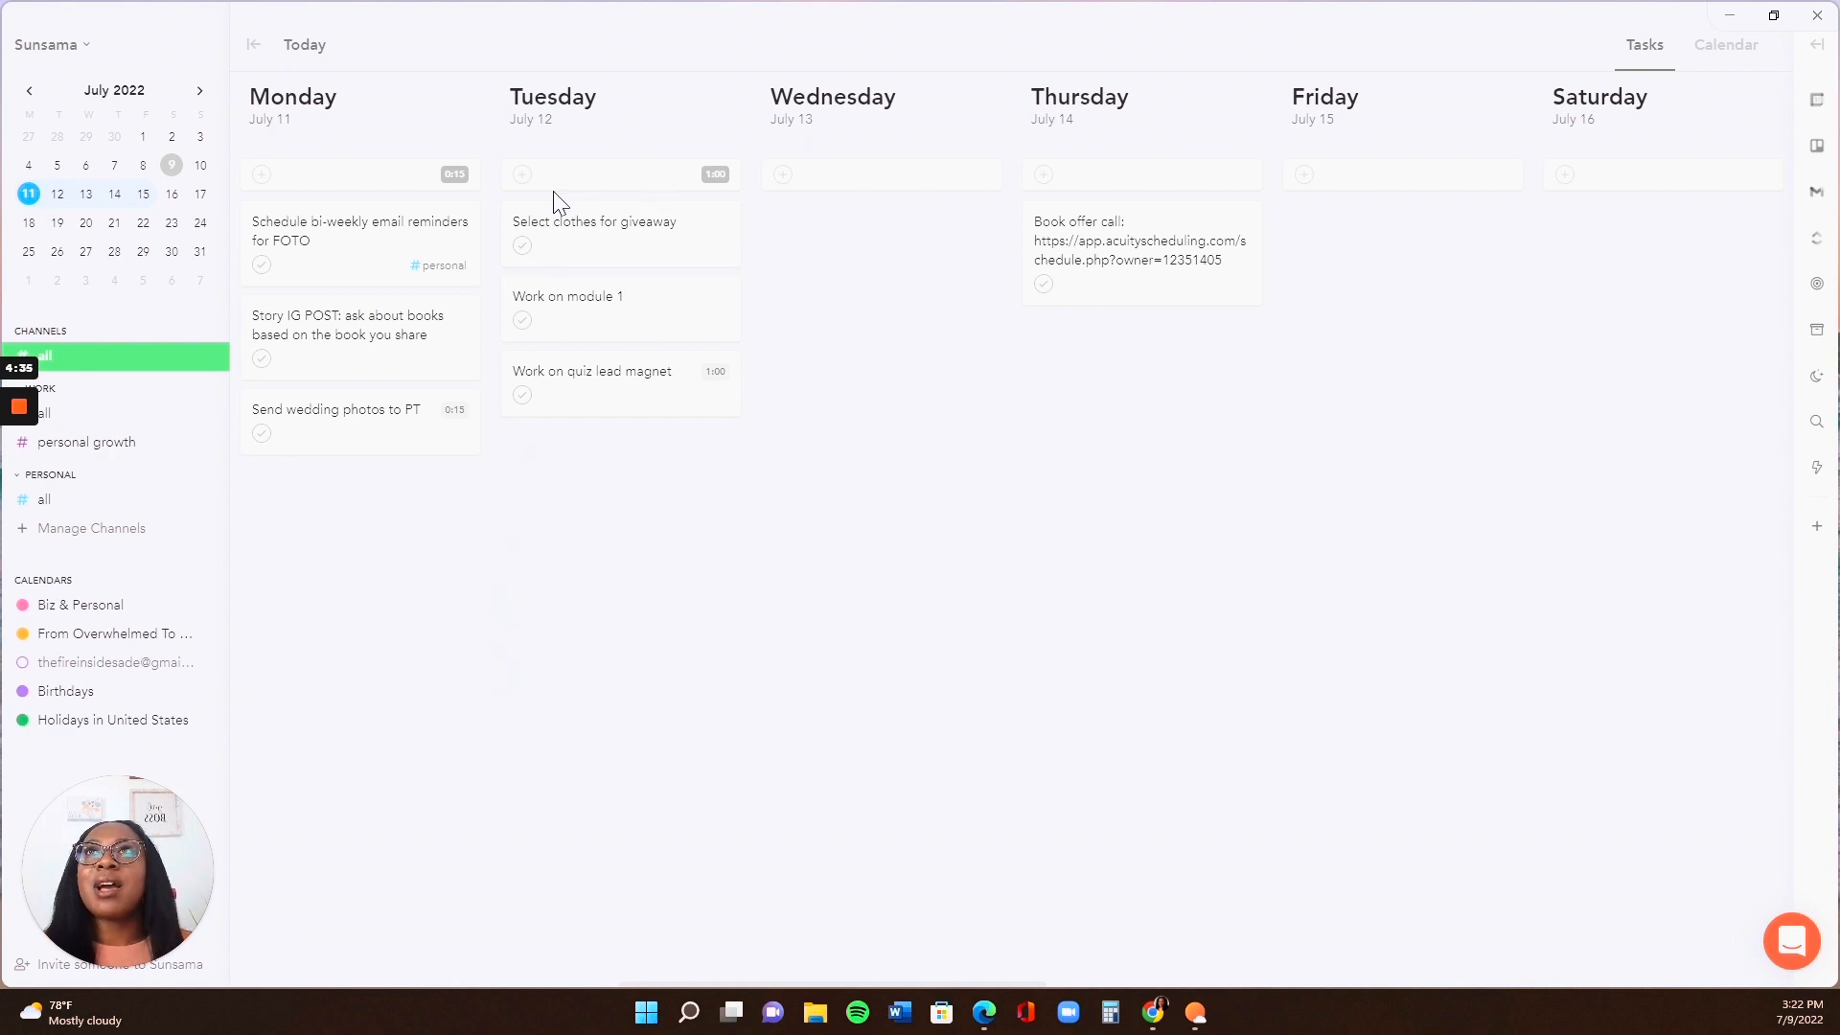
Assign Tuesday's "Select clothes for giveaway" task to the personal channel and "Work on module 1" to the work channel
click(692, 246)
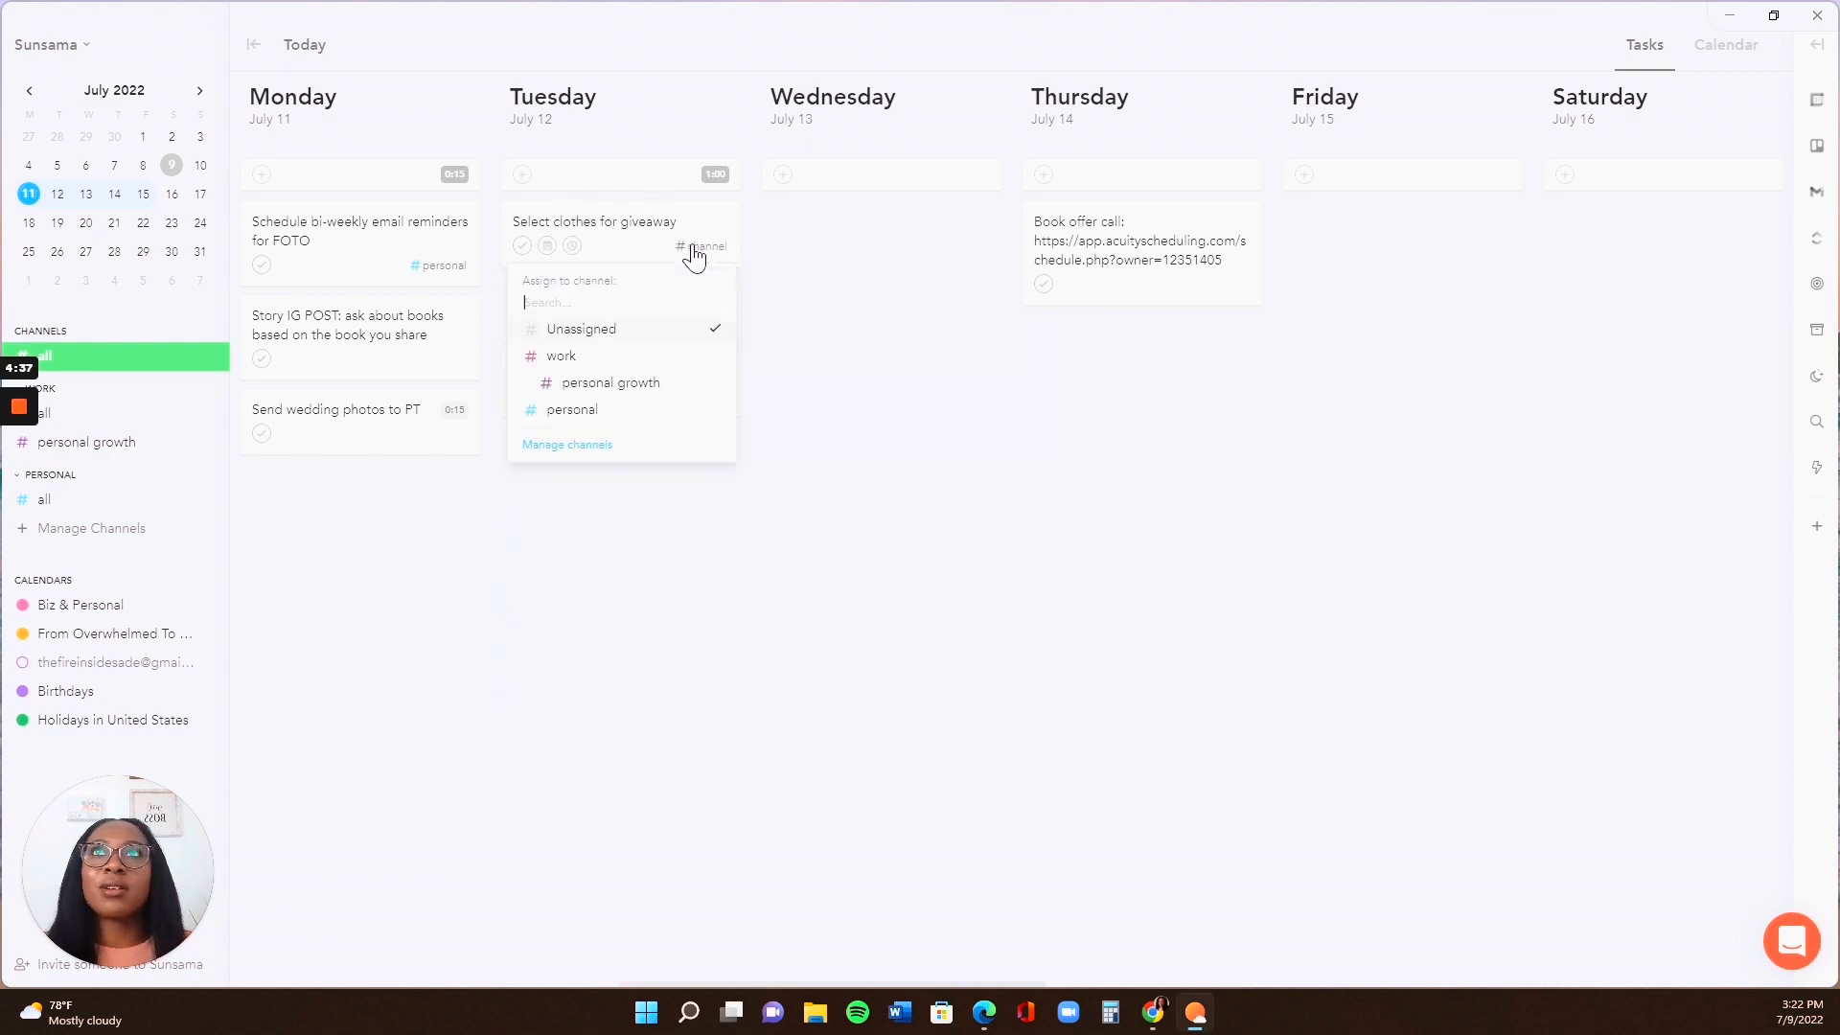
click(621, 412)
click(691, 321)
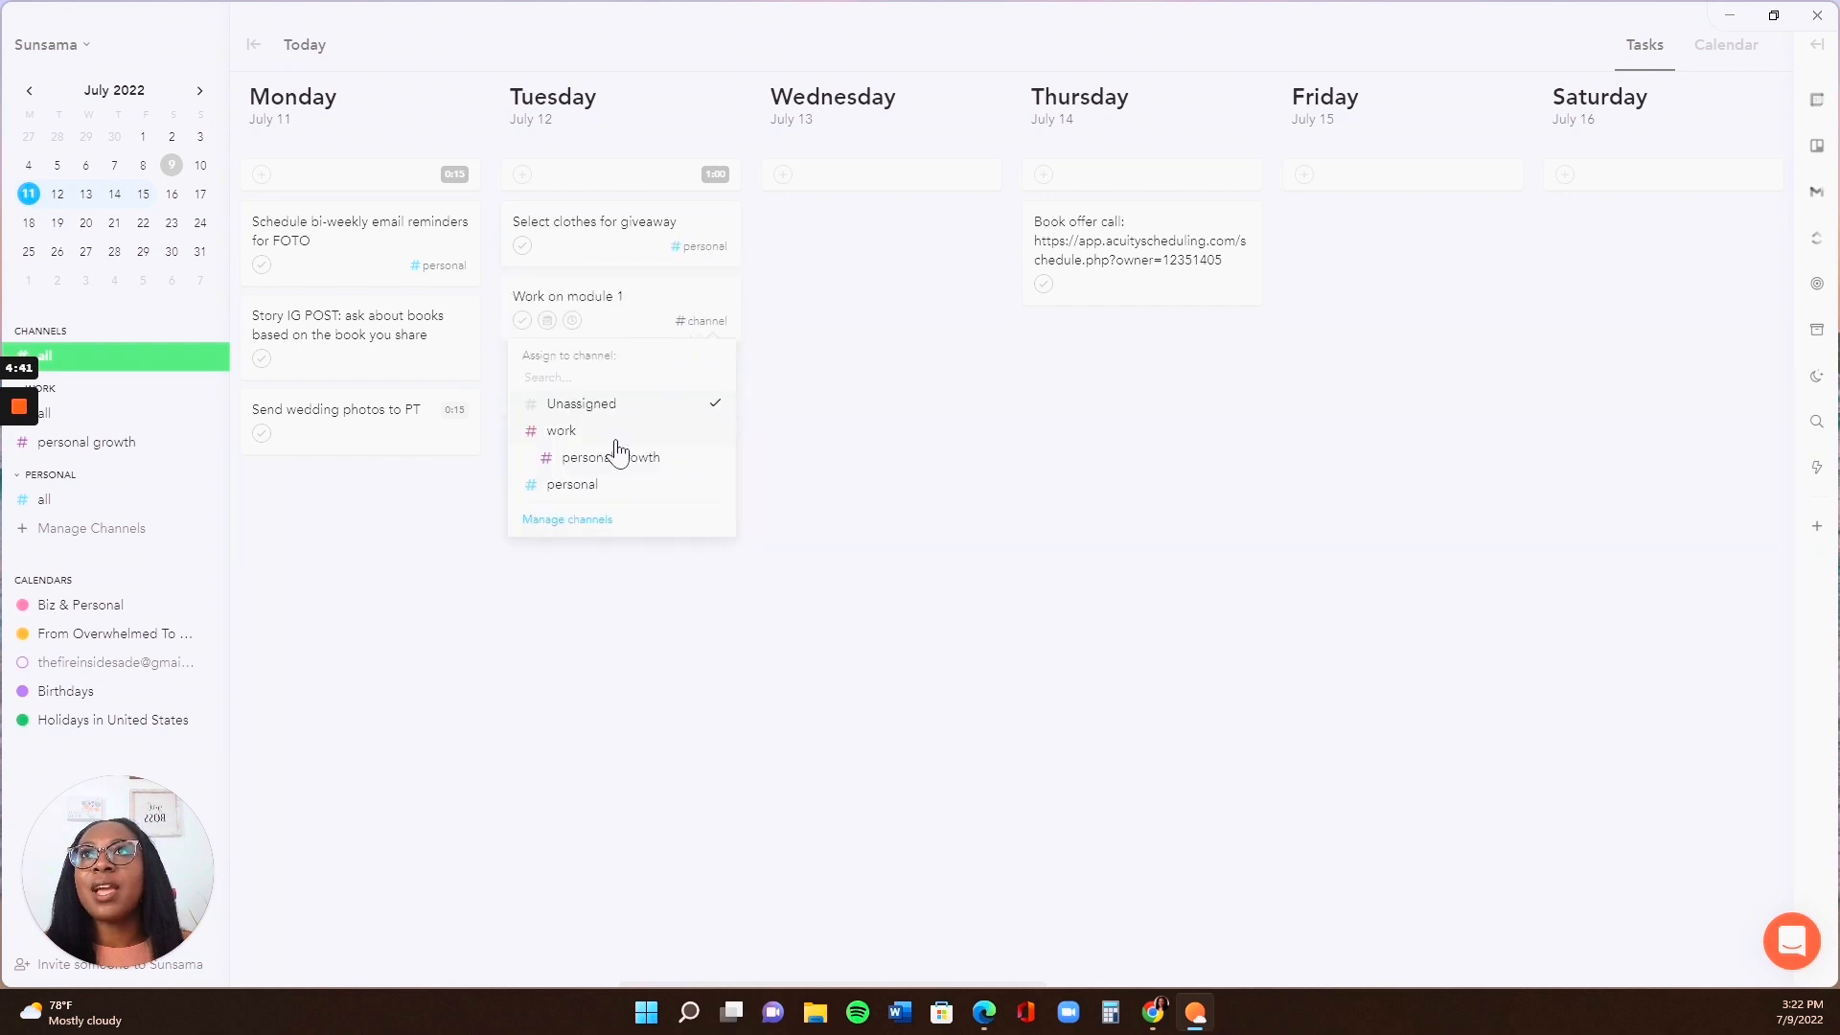
click(618, 433)
Open the "Work on module 1" task and align it with the objective "Complete course modules"
click(613, 304)
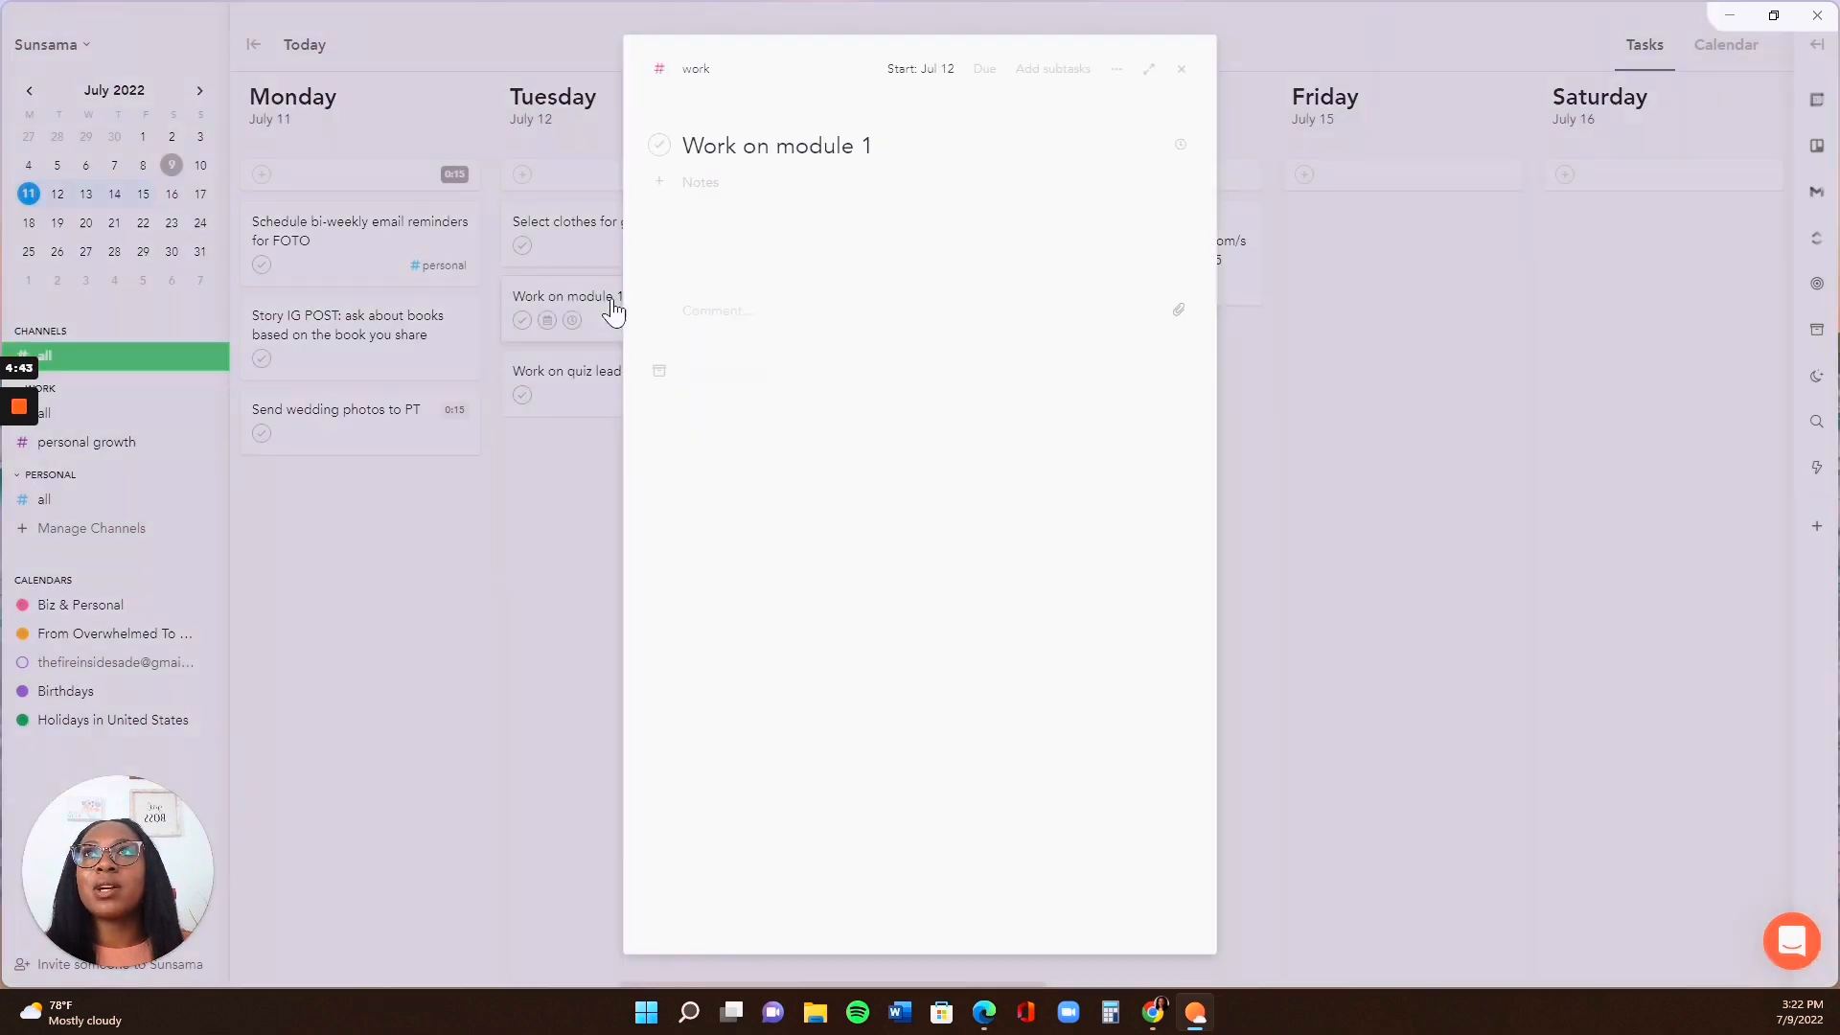
click(1115, 69)
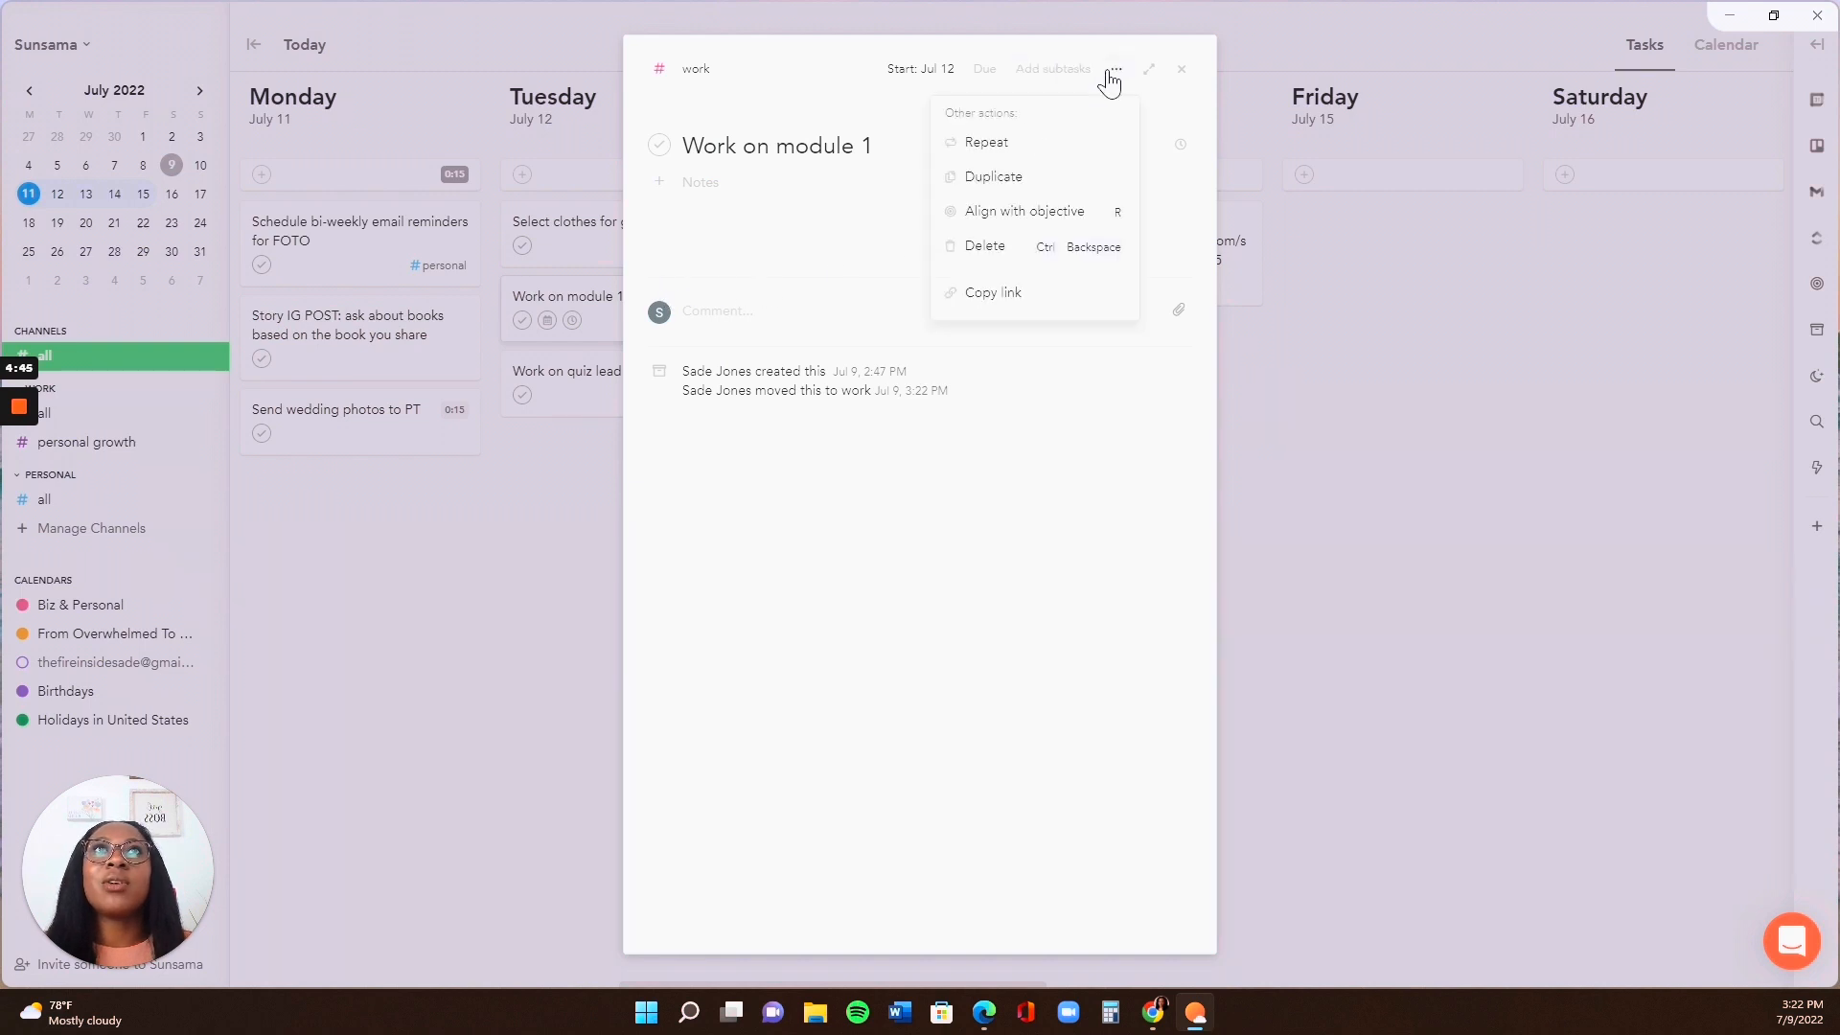
click(1042, 218)
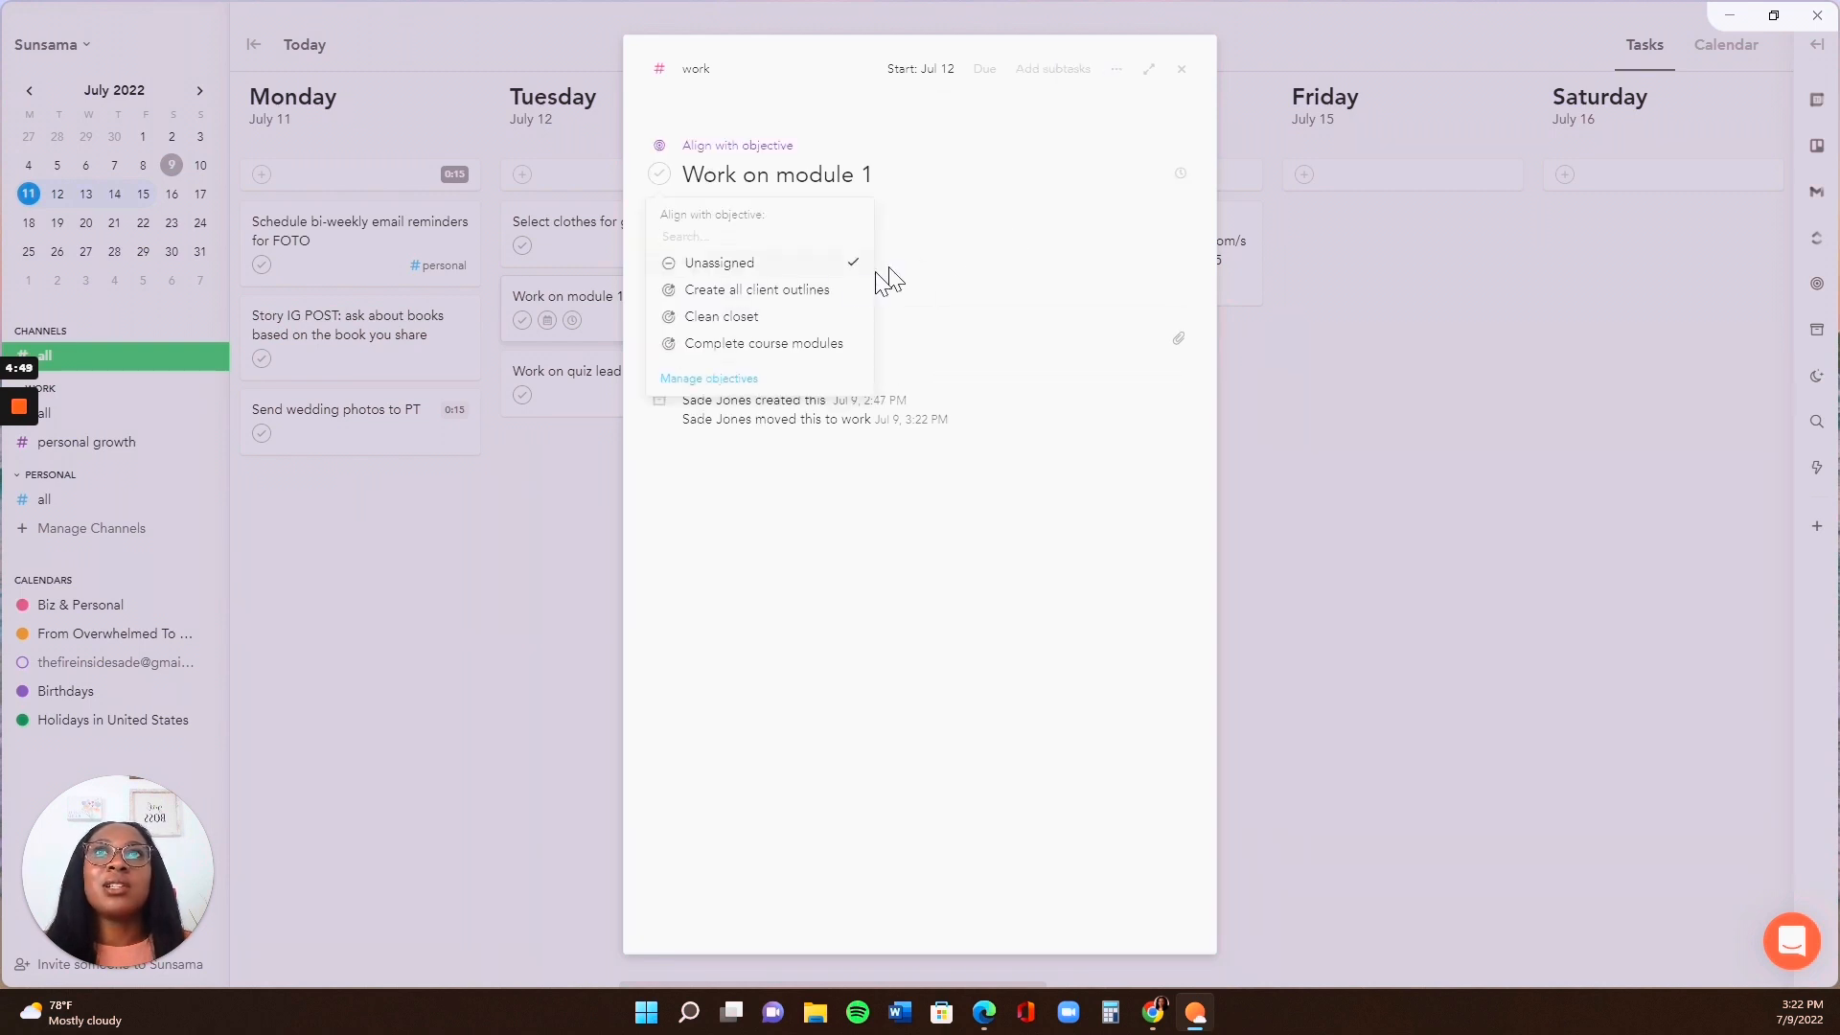
click(762, 347)
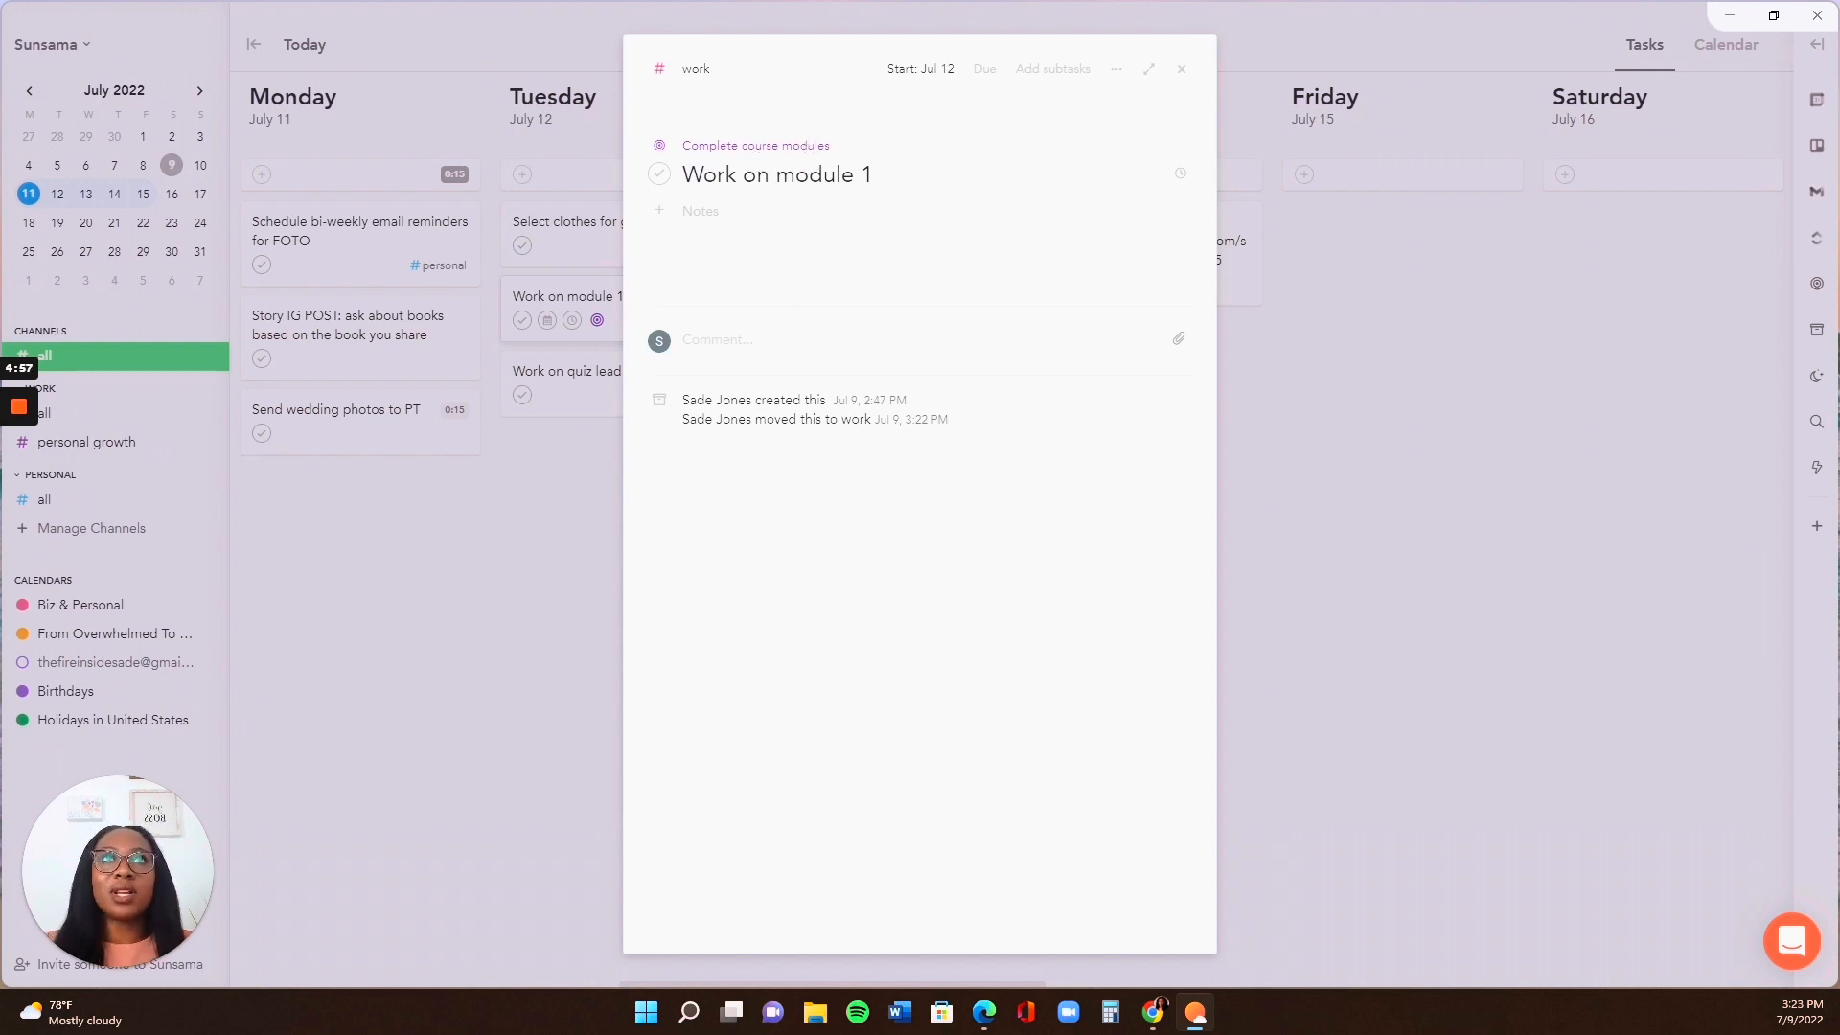
Add the subtasks "Complete activity 1" and "Complete activity 2" to the "Work on module 1" task
click(1054, 70)
right_click(772, 213)
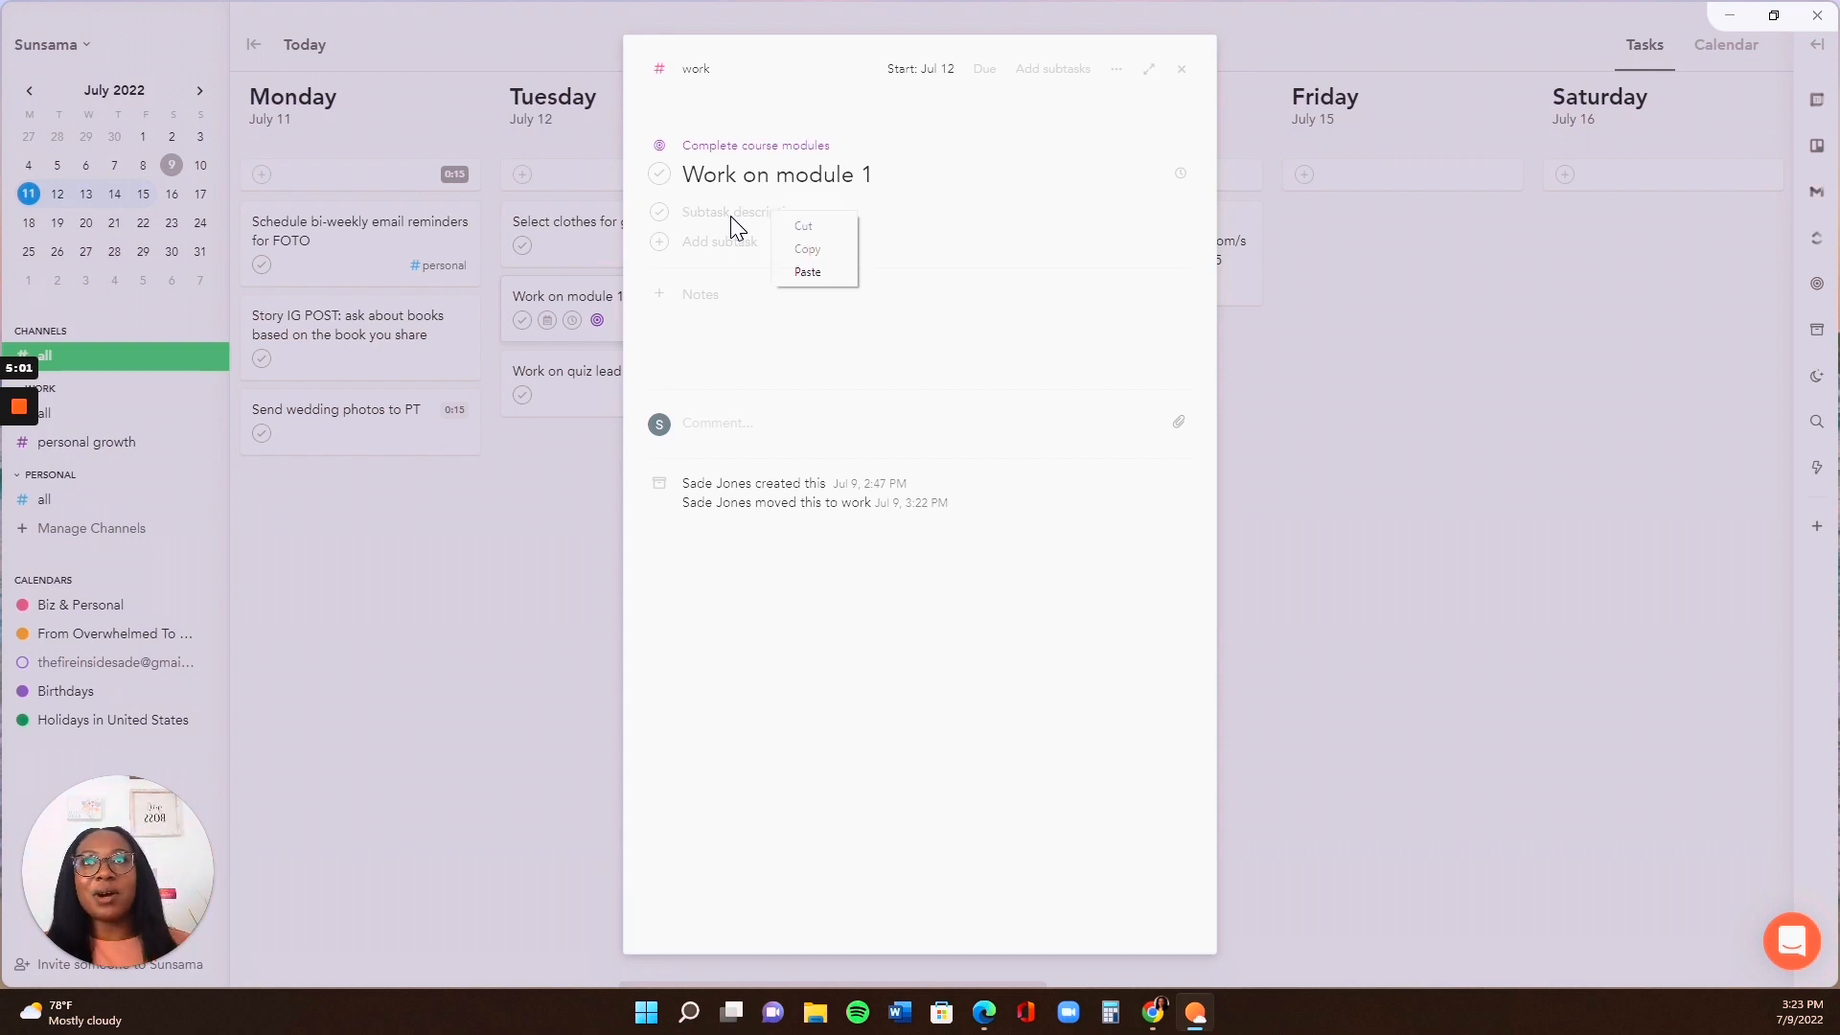
click(732, 218)
text(Co)
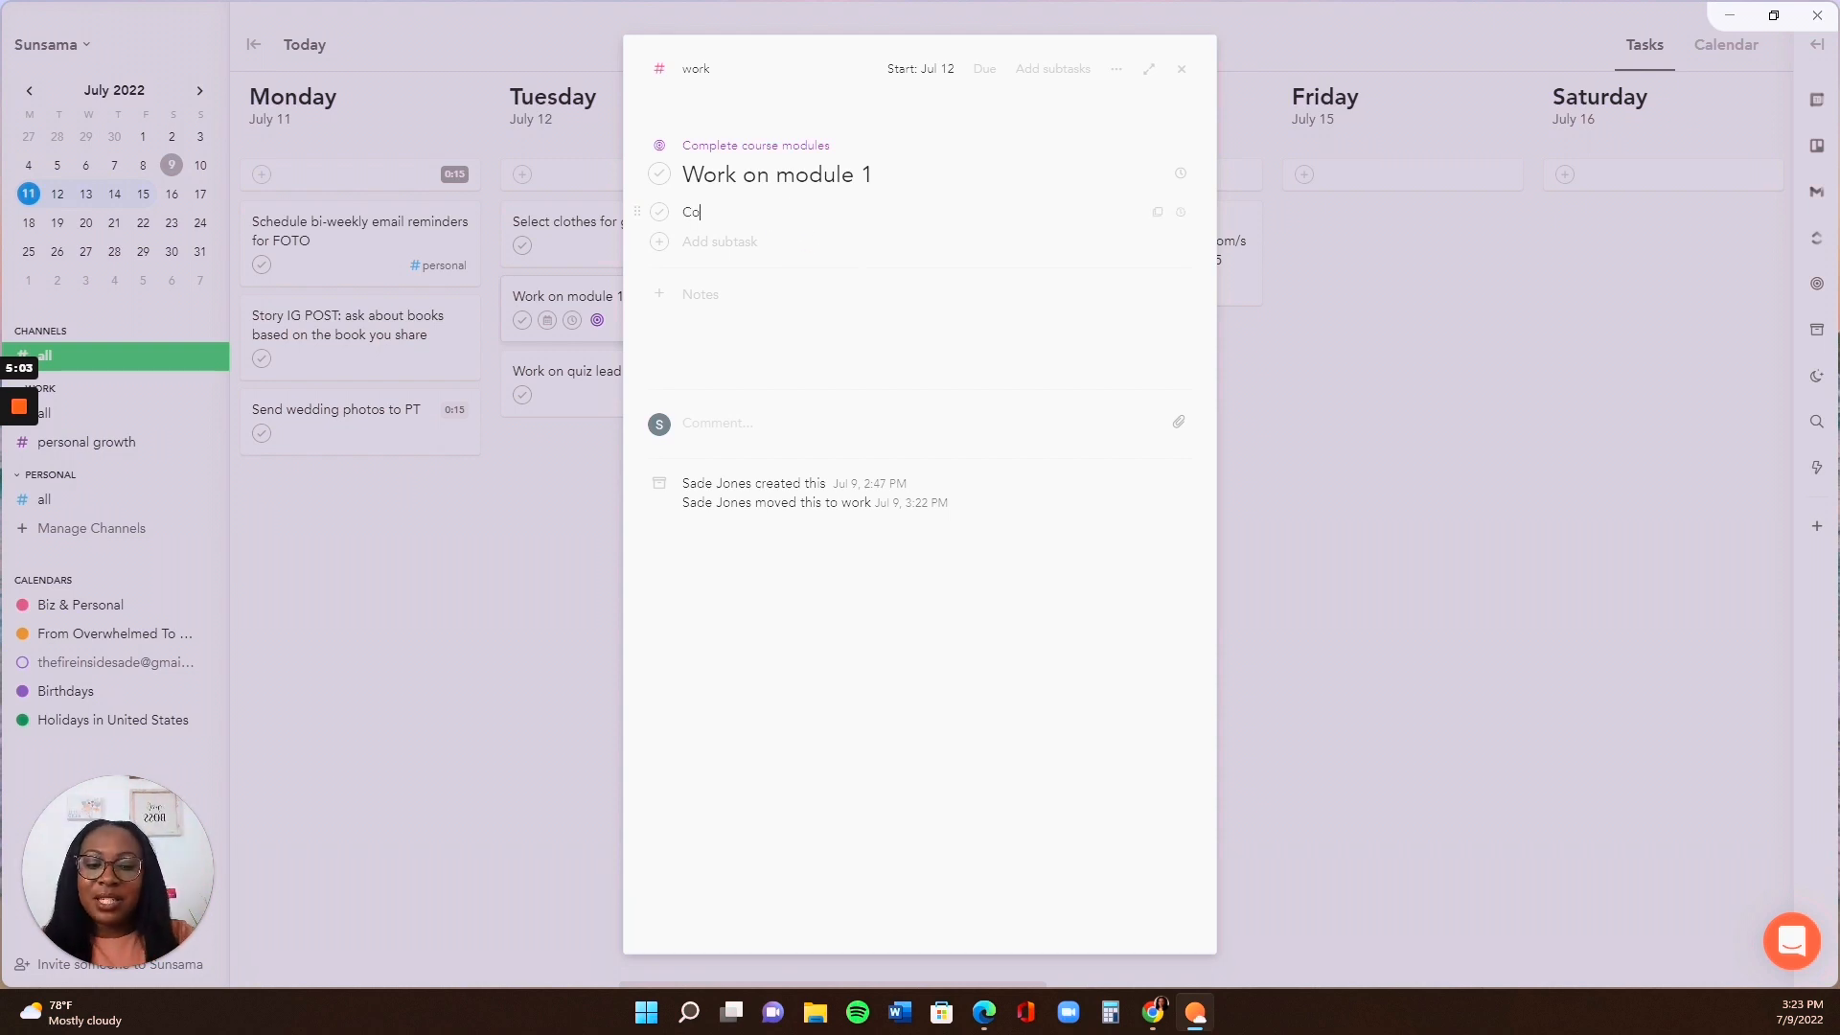
text(mplete activity 1)
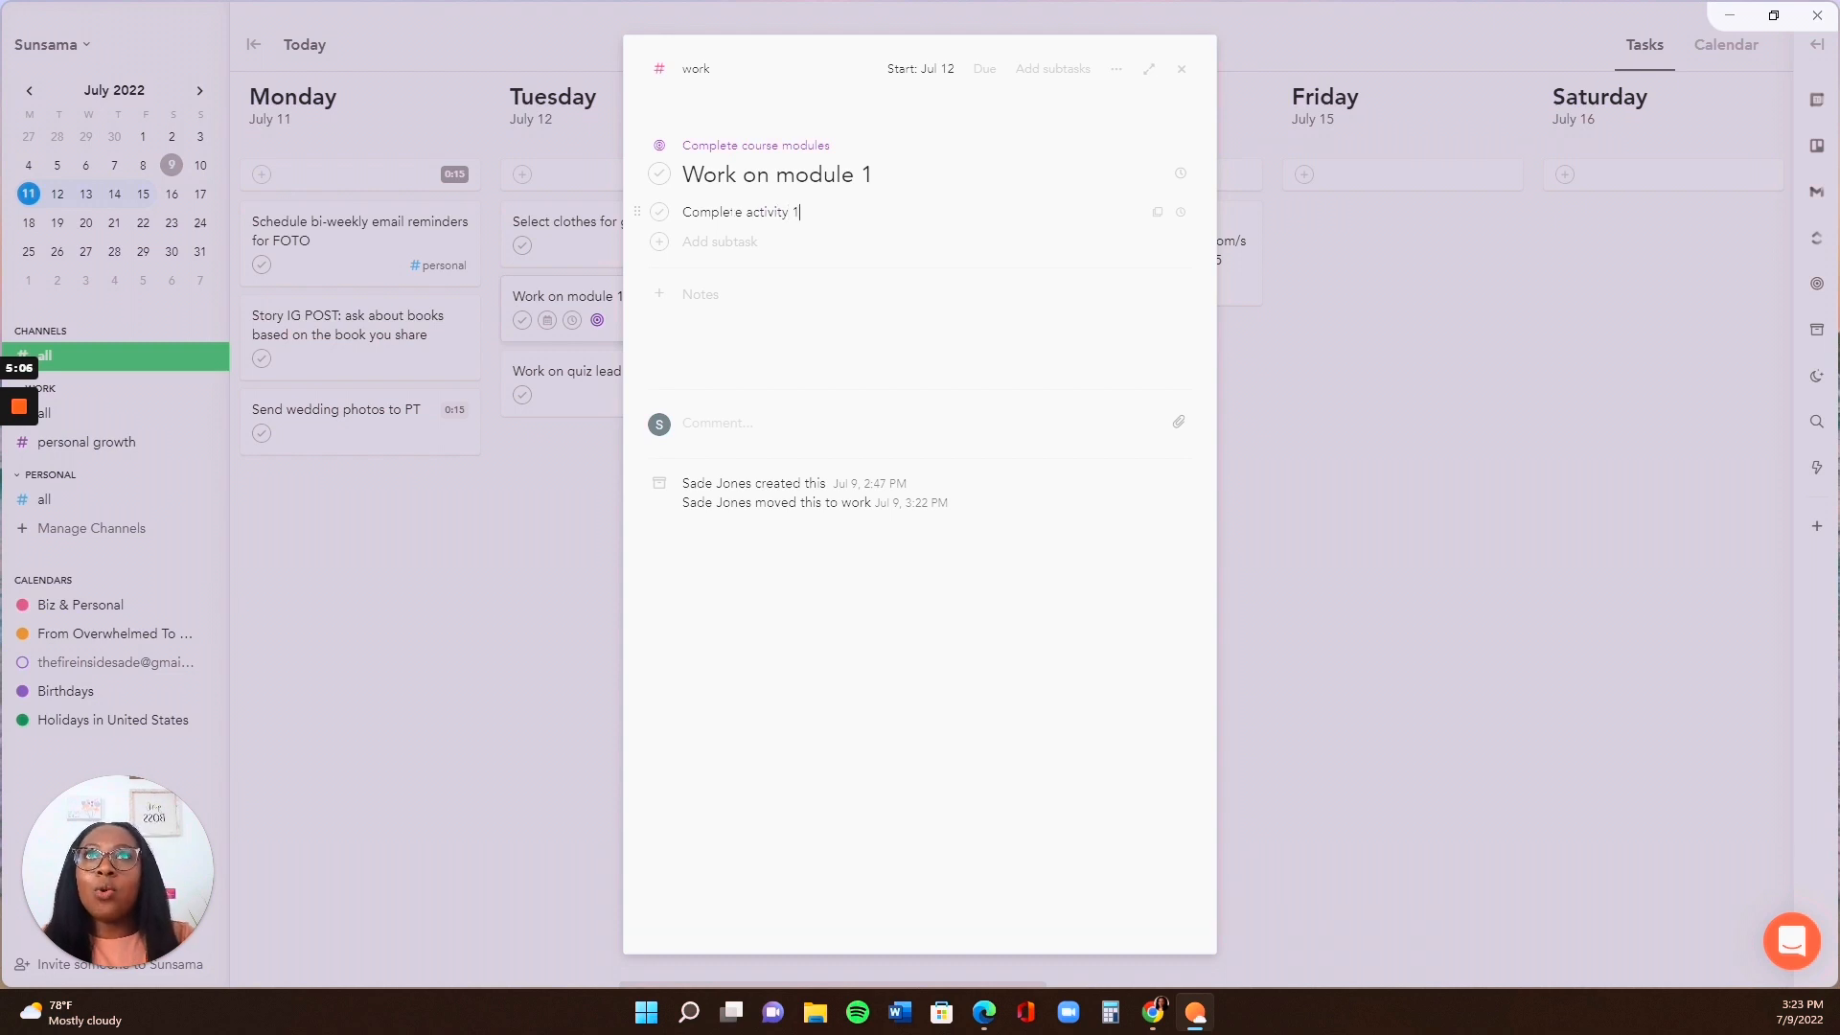
key(Return)
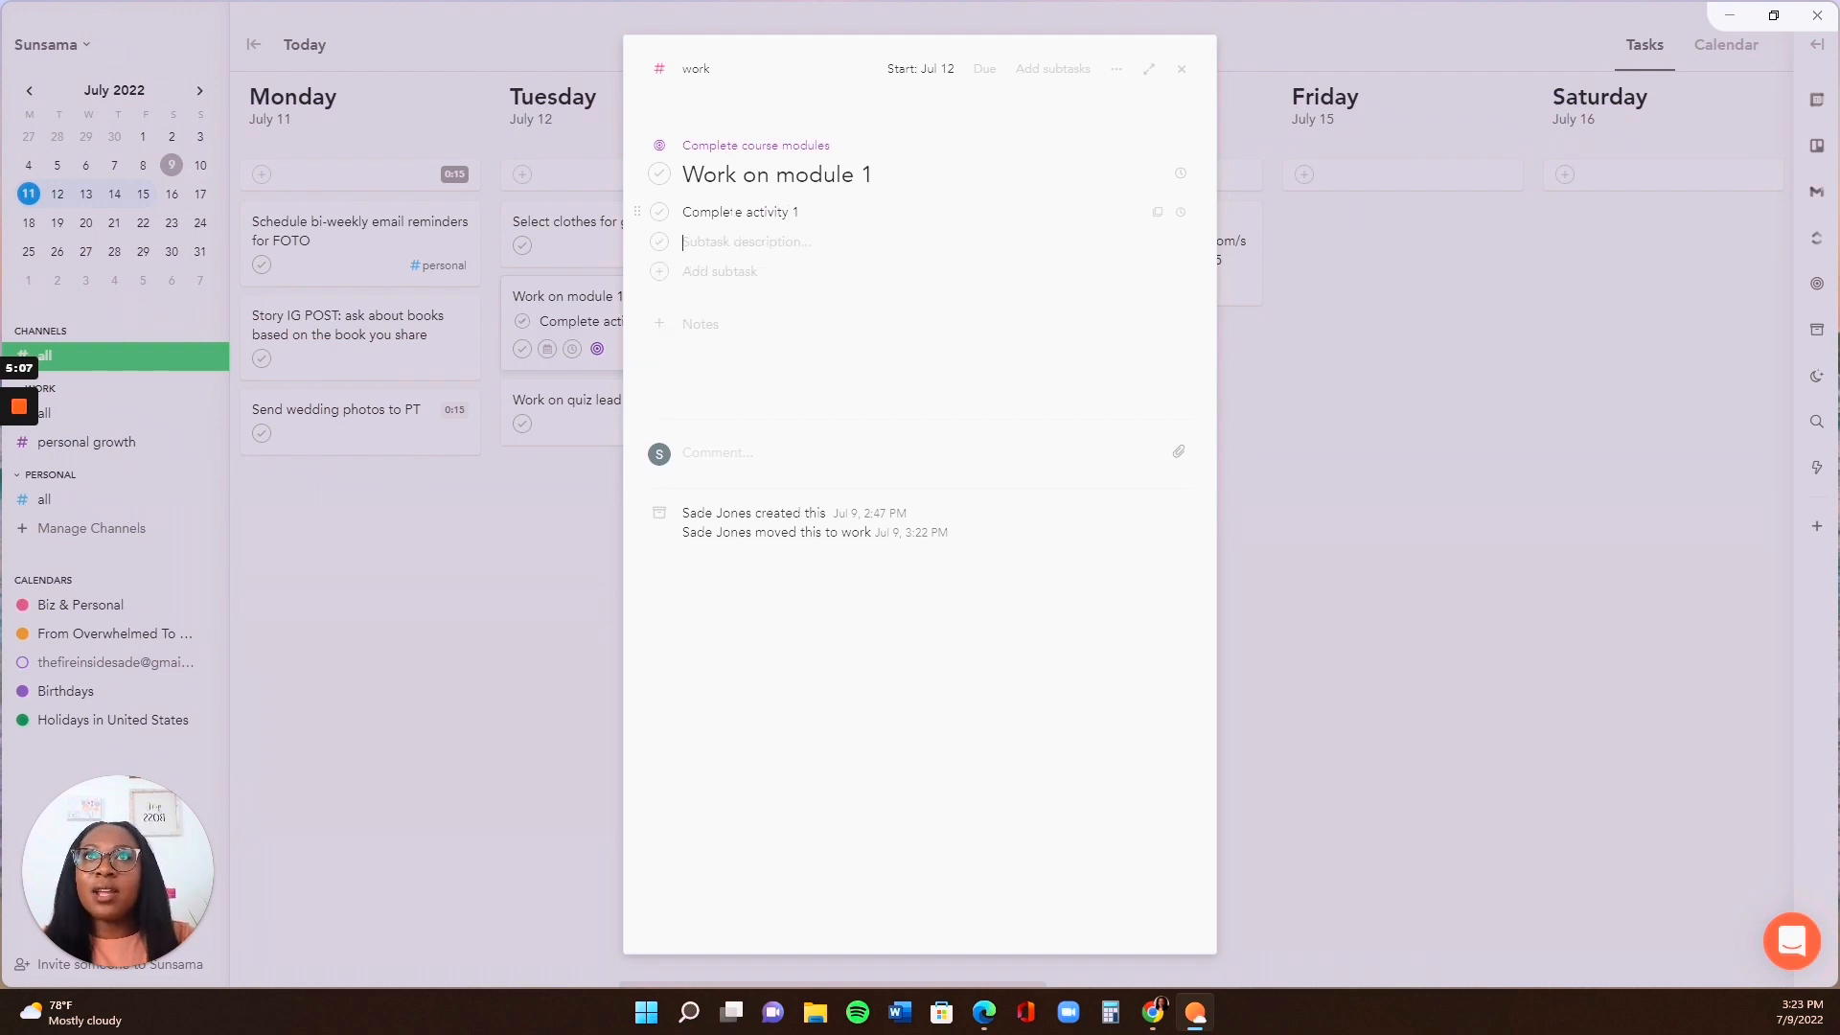
text(Complee)
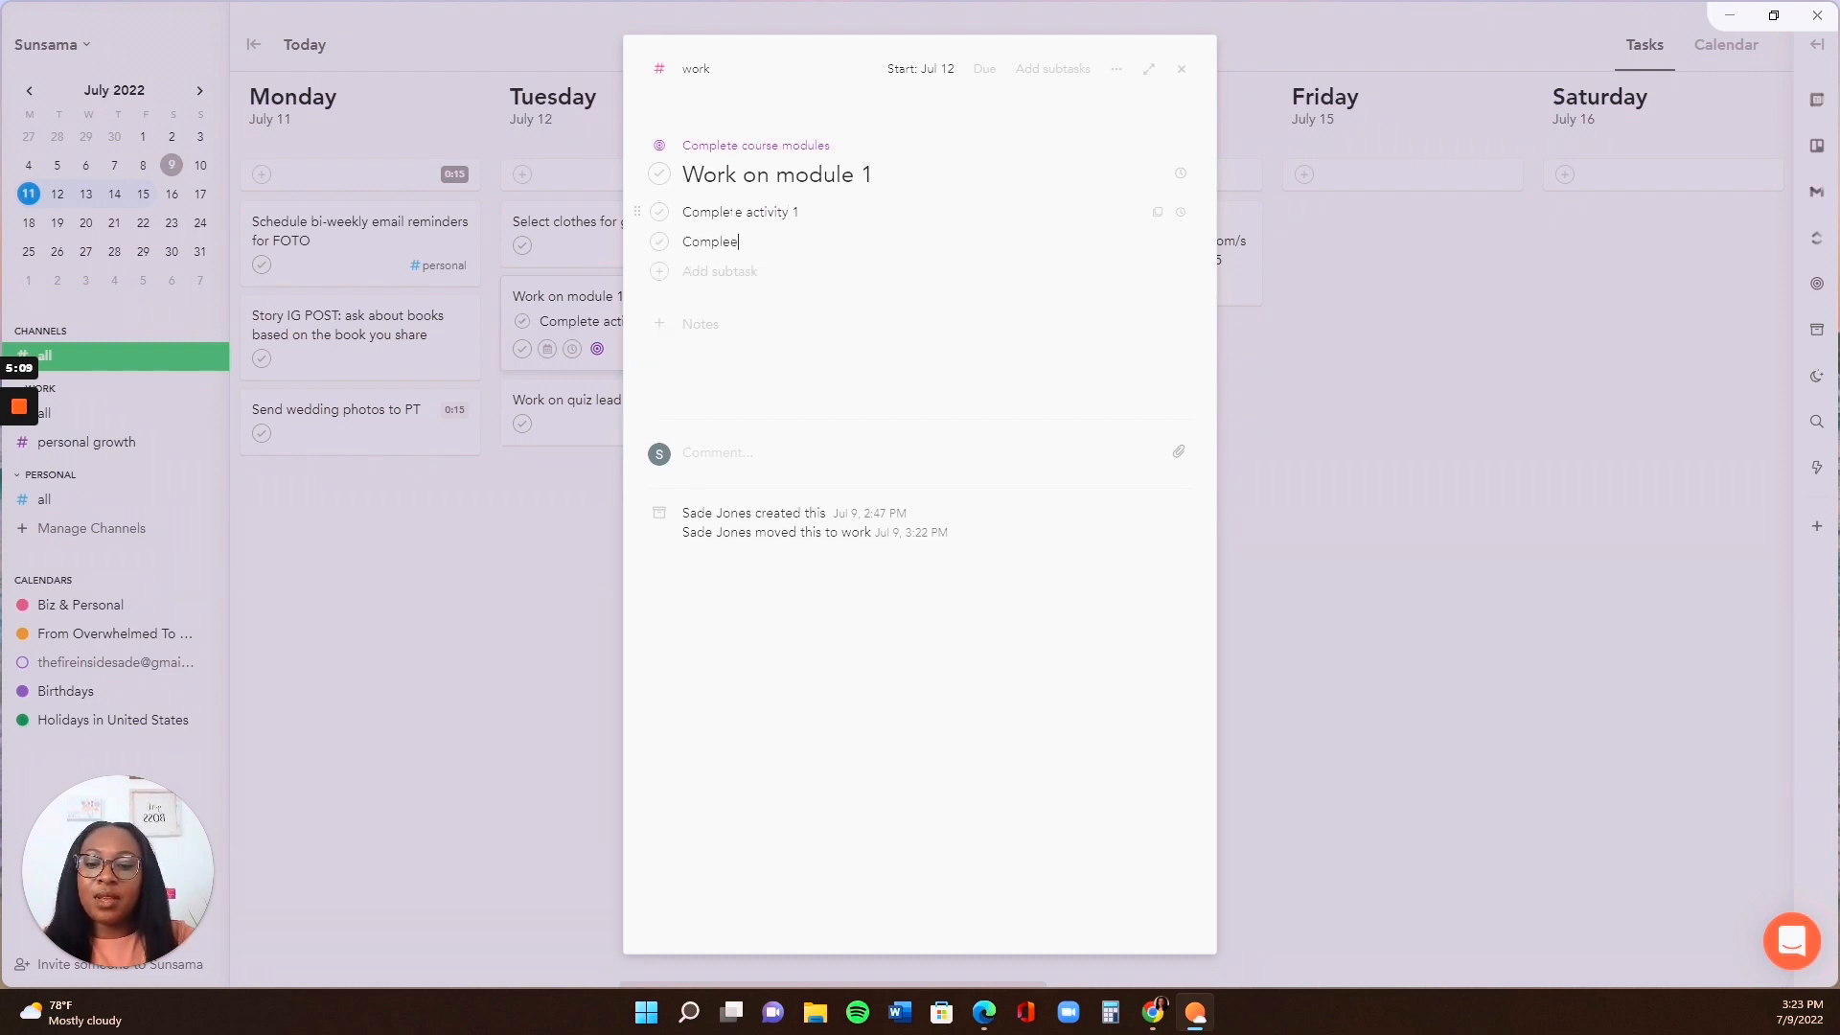
key(BackSpace)
key(BackSpace)
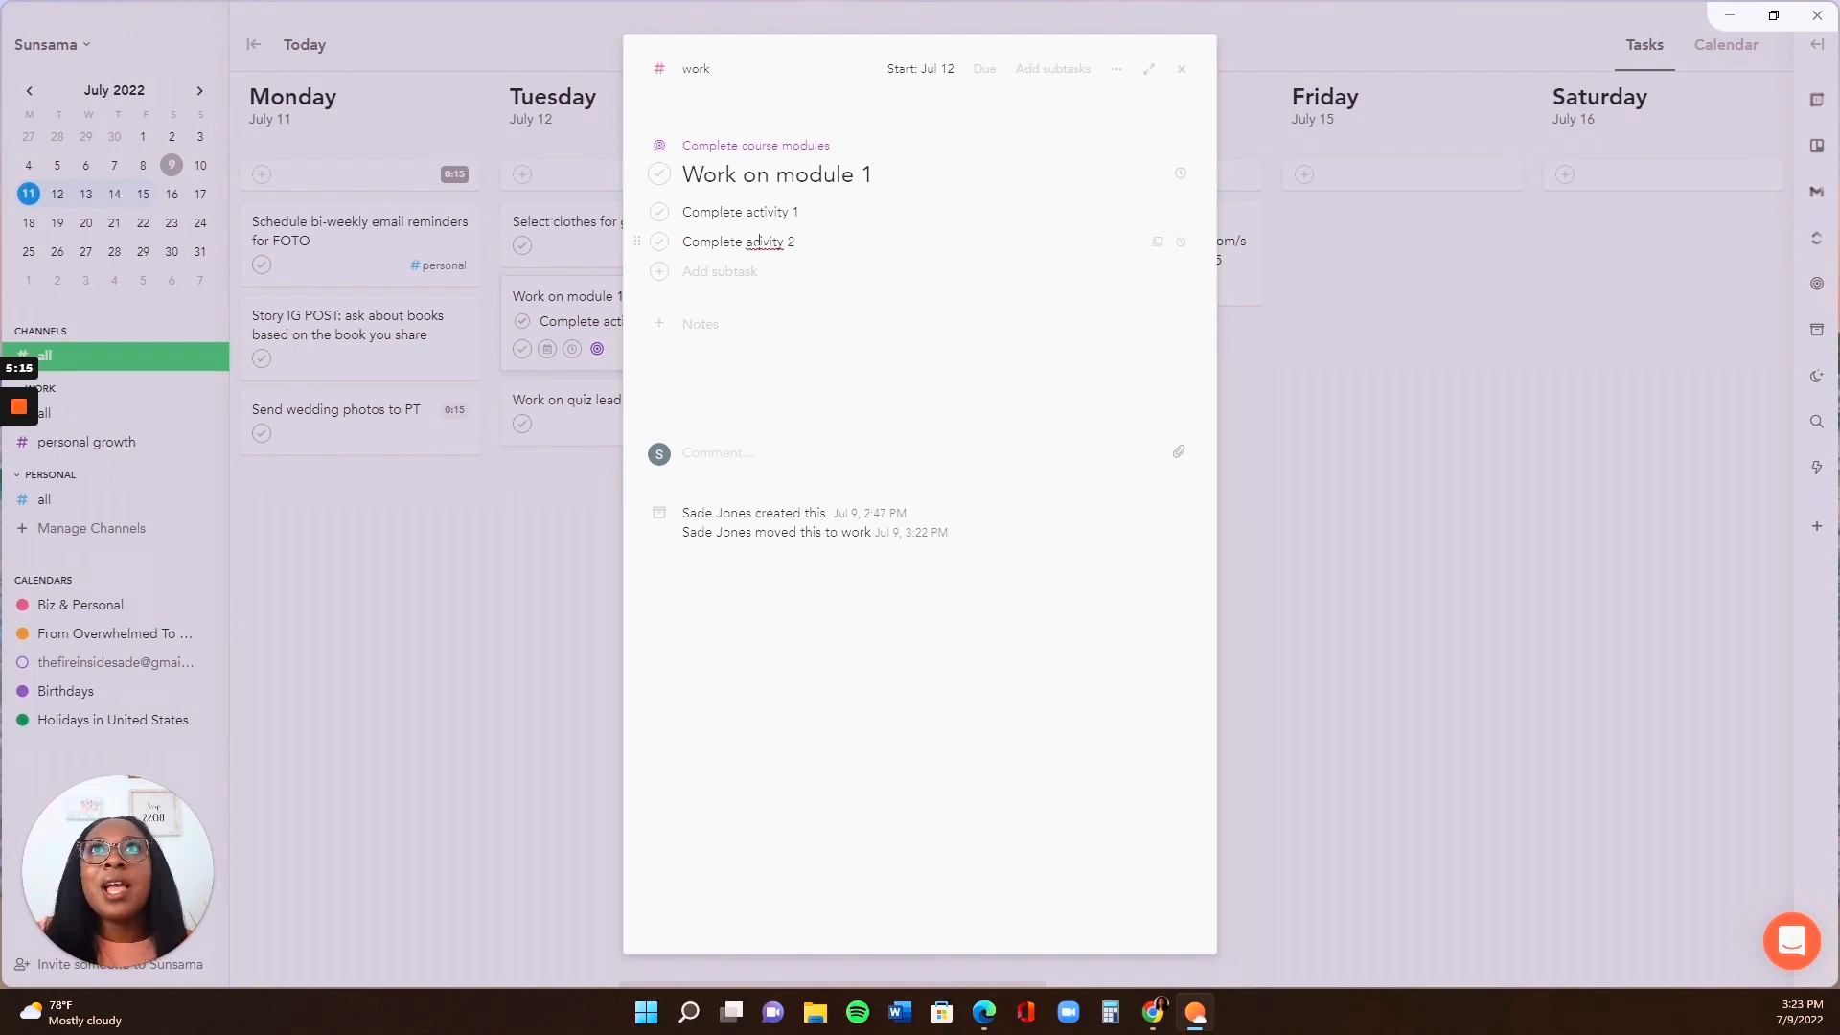
right_click(767, 243)
click(838, 253)
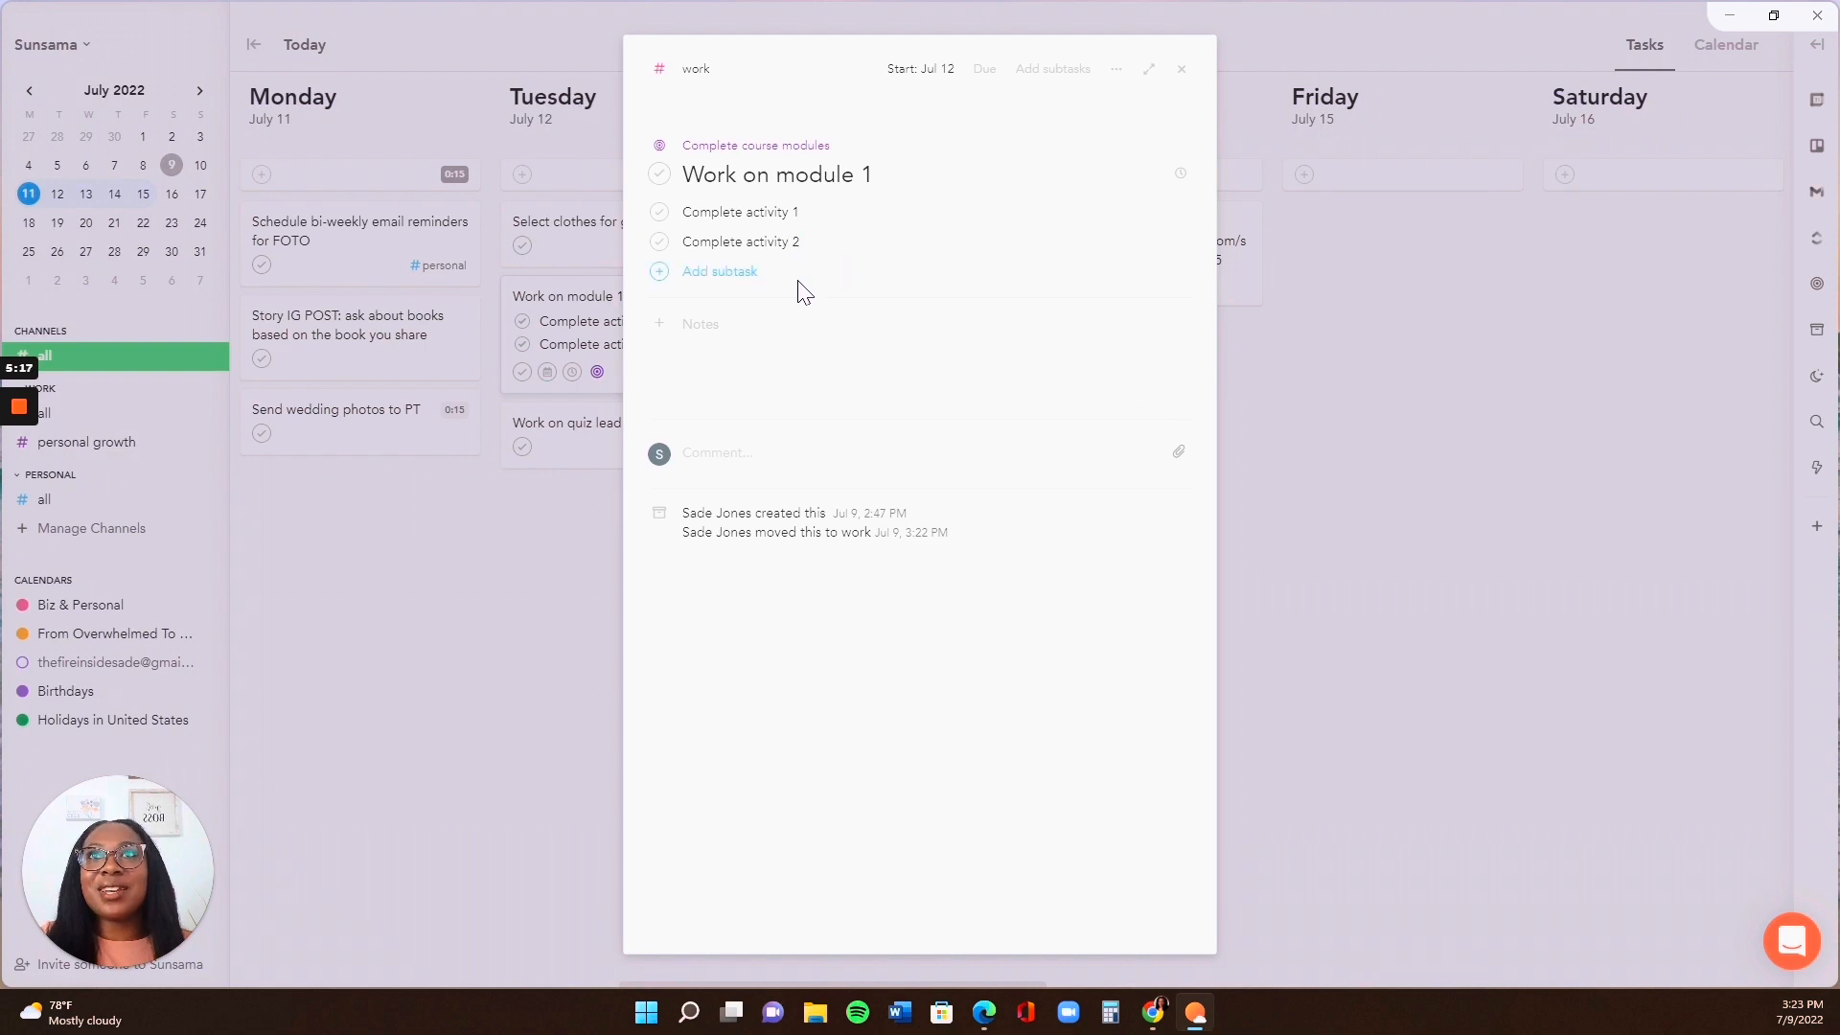
Enter "jfjfjfjfjf" as the task's notes and draft the comment "fffff" without posting it
click(688, 326)
text(jfjfjfjfjf)
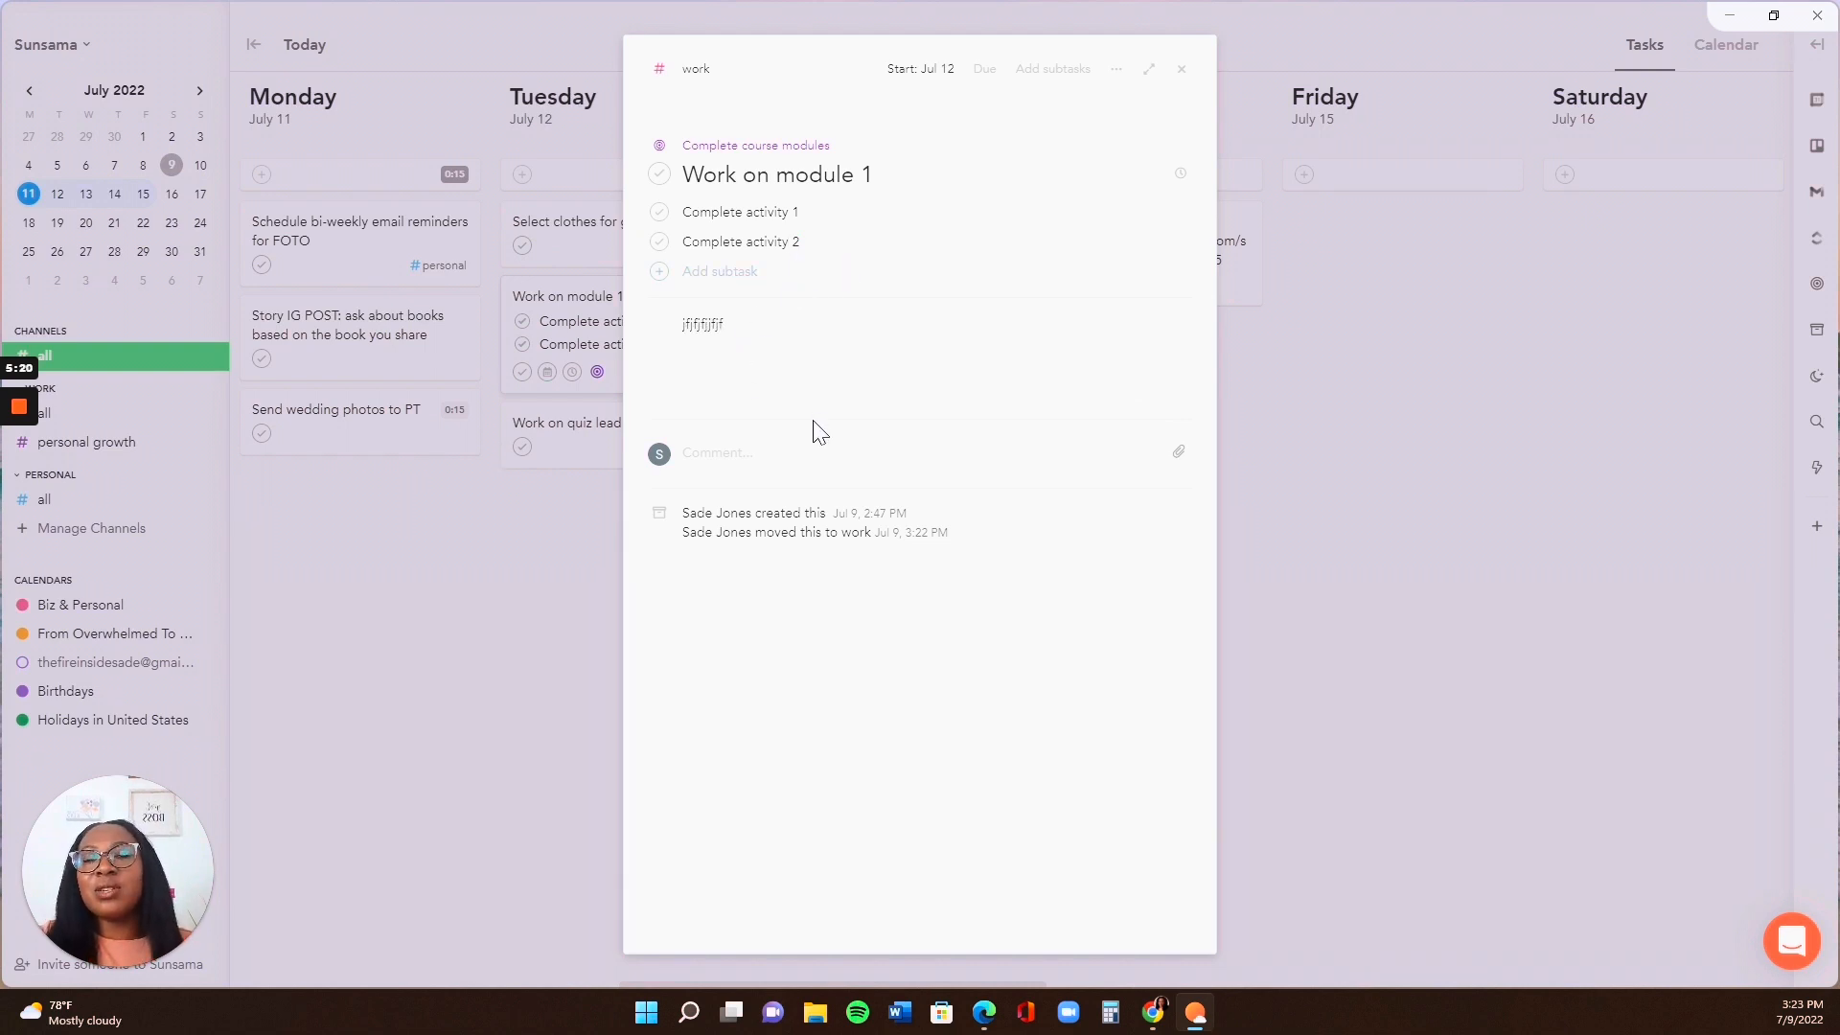
key(Tab)
text(ff)
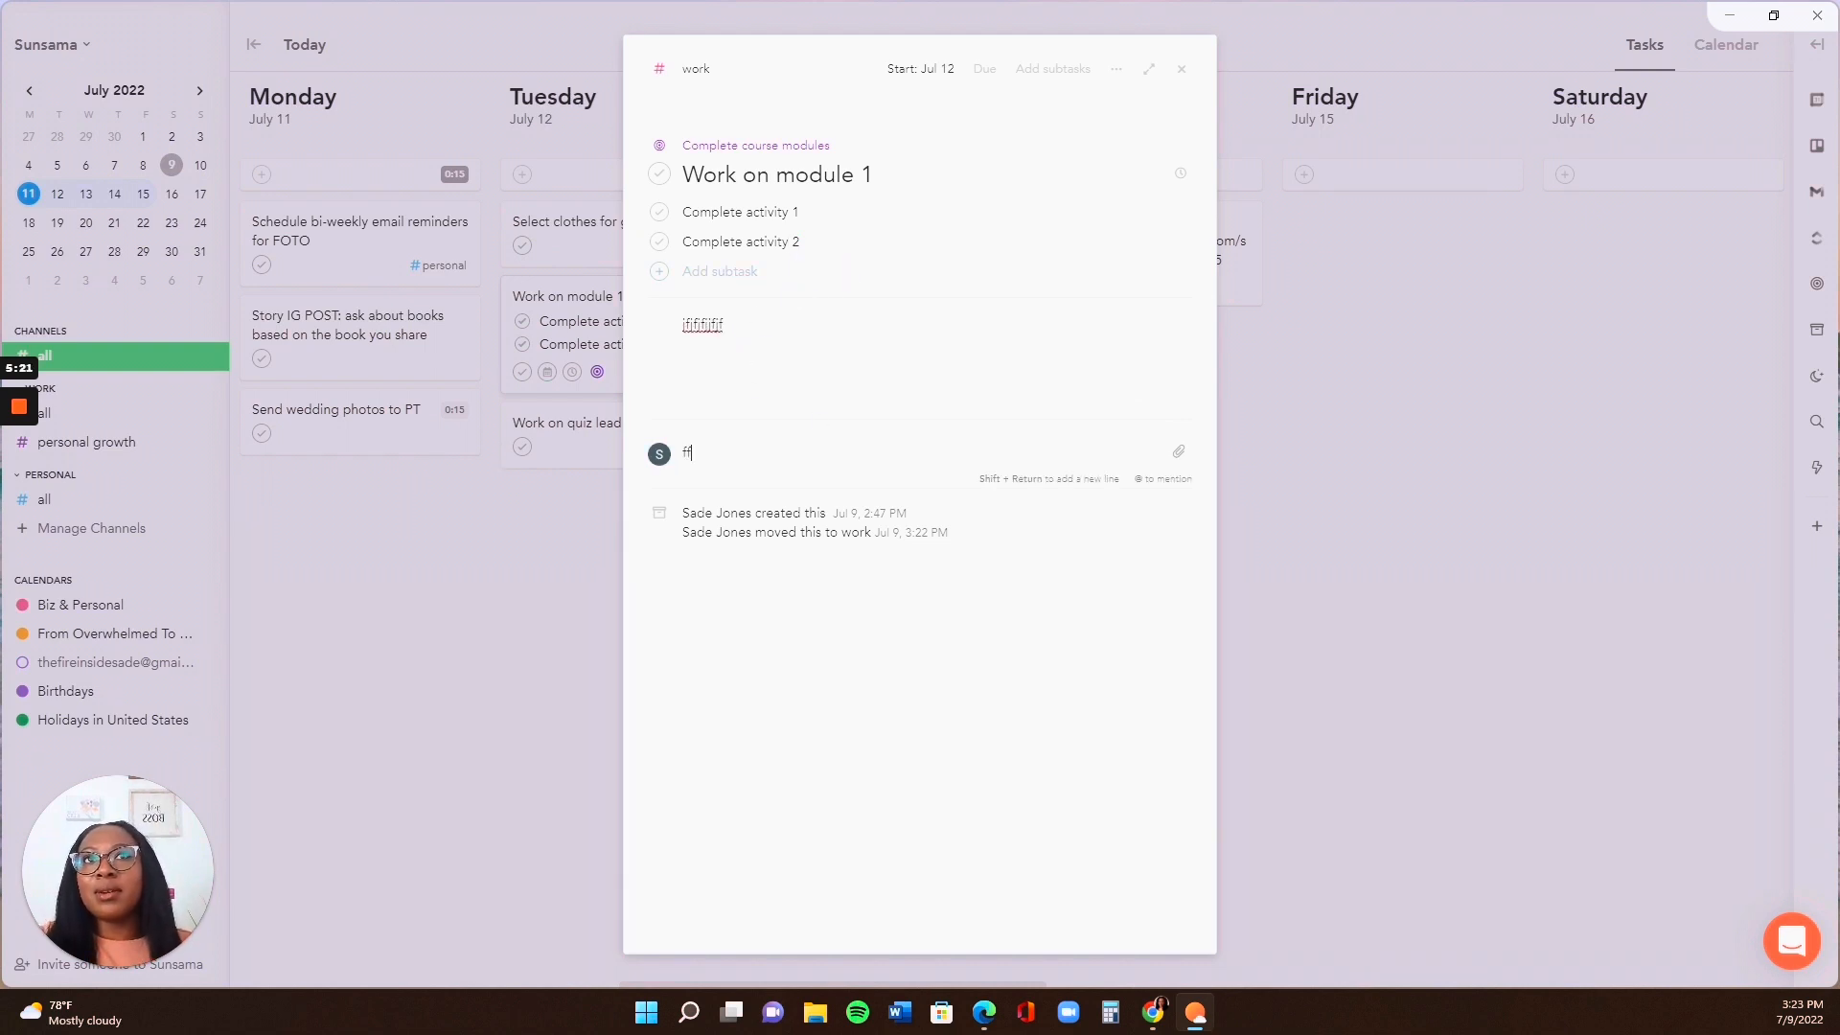
text(fff)
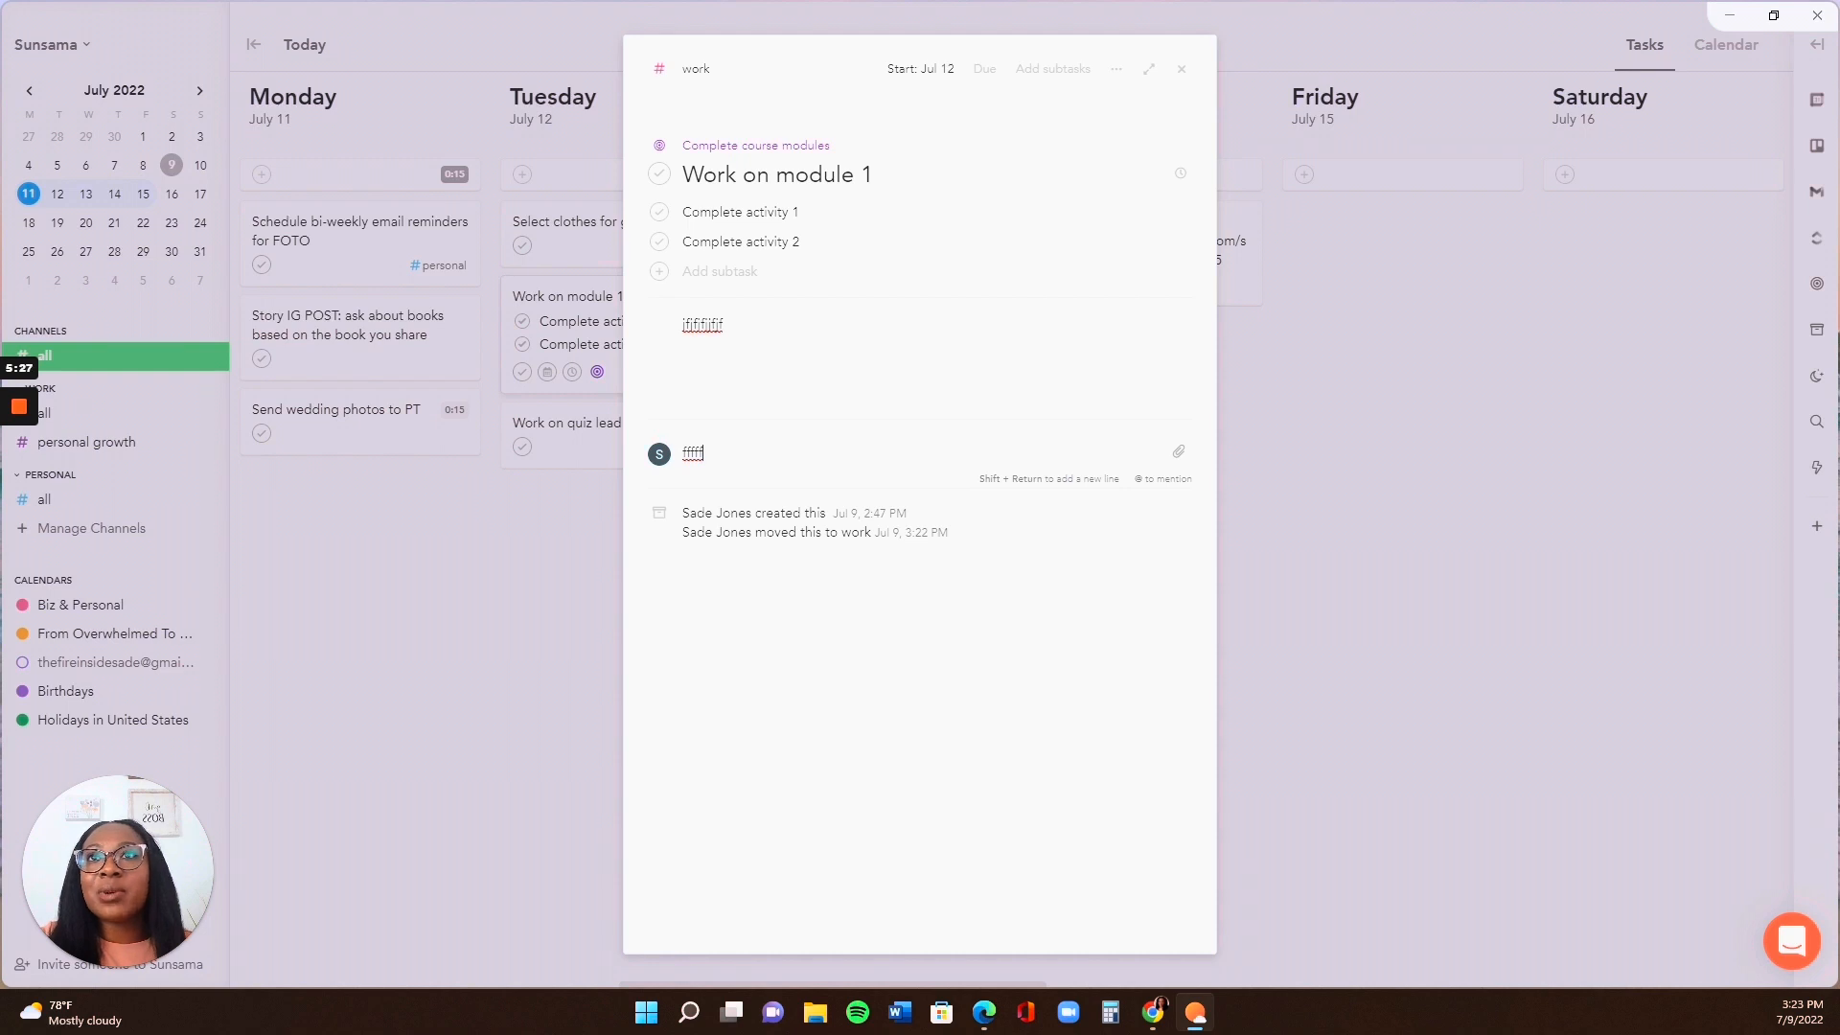
Review the repeat frequency options for the "Work on module 1" task and dismiss them without saving
click(1117, 73)
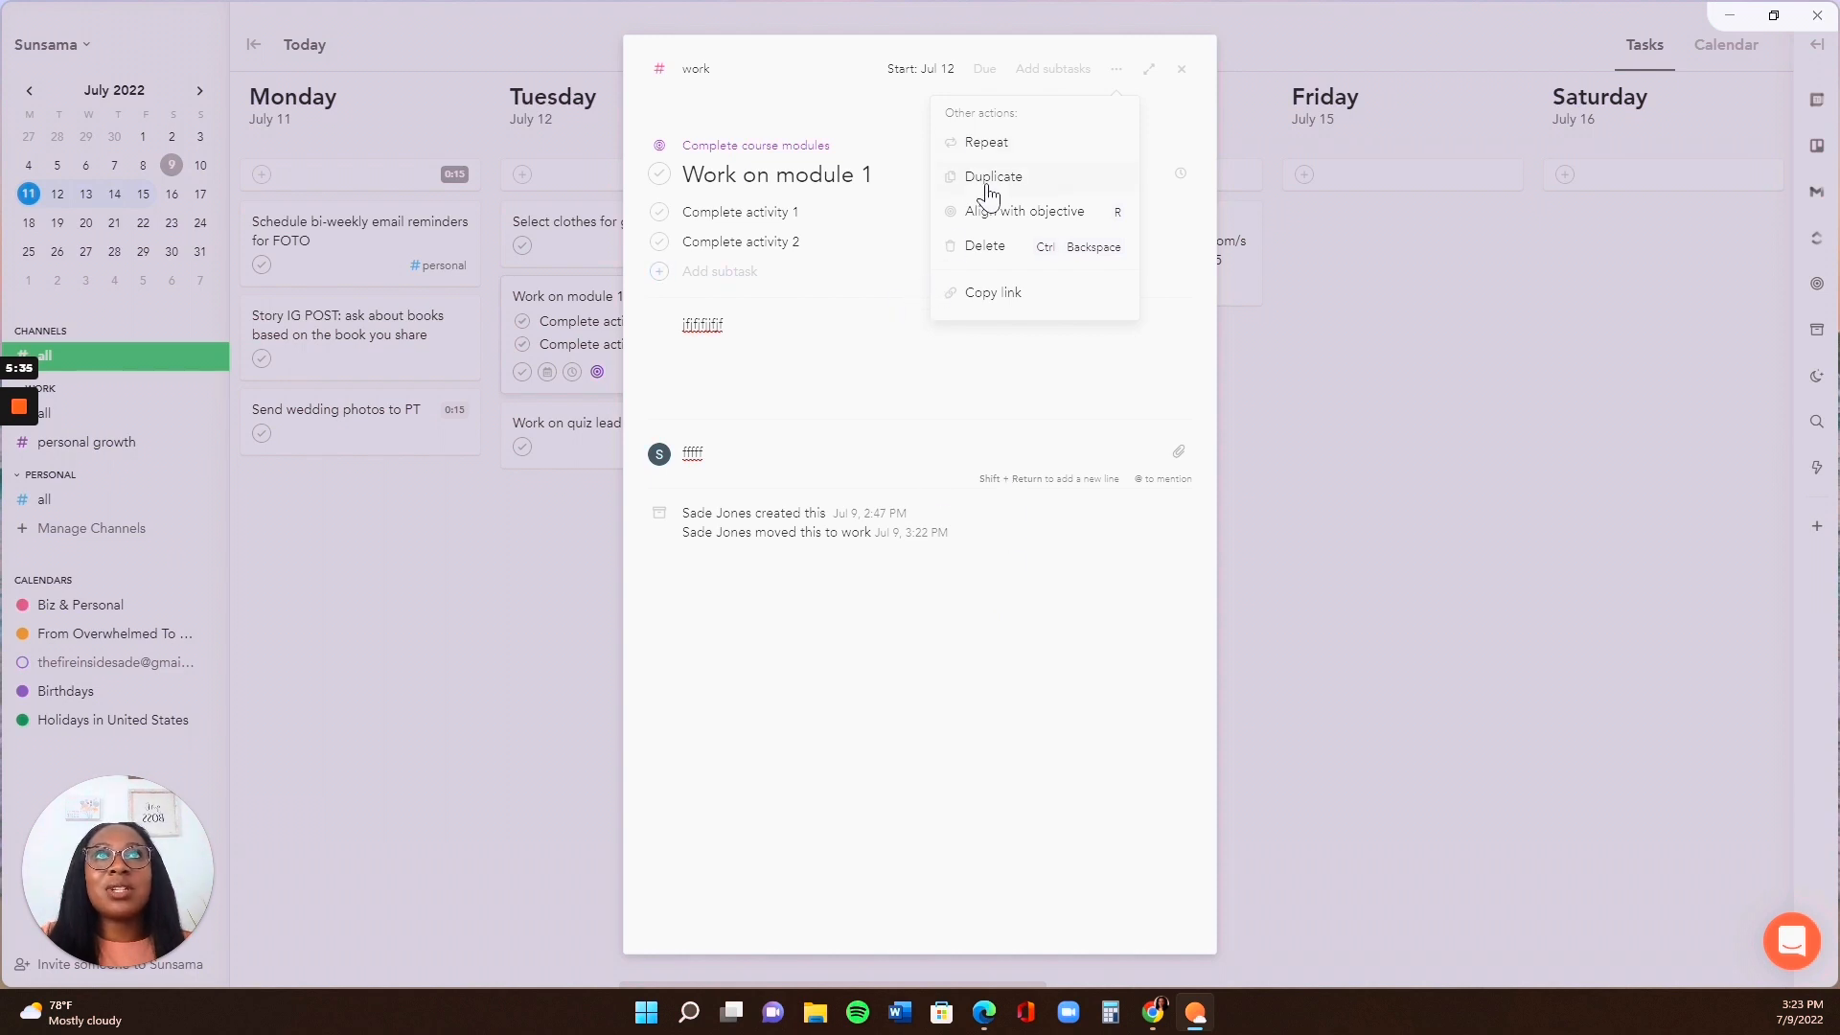
click(992, 144)
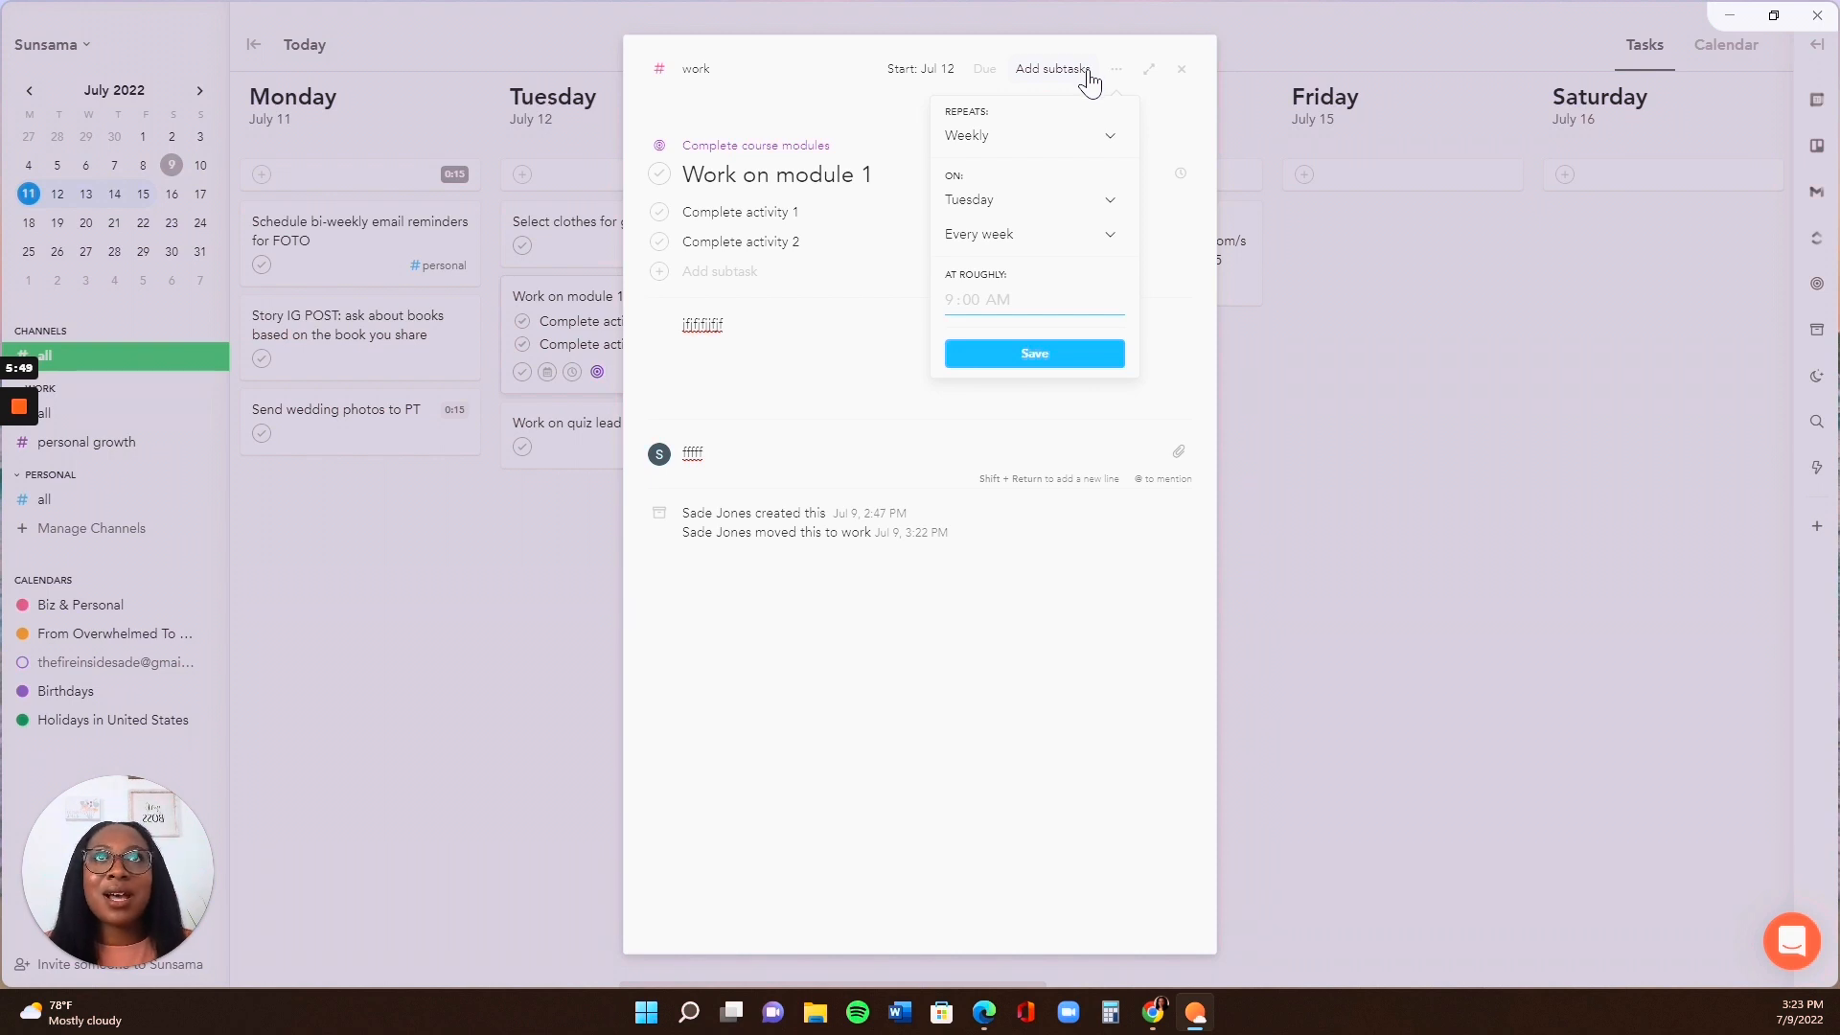
click(1109, 137)
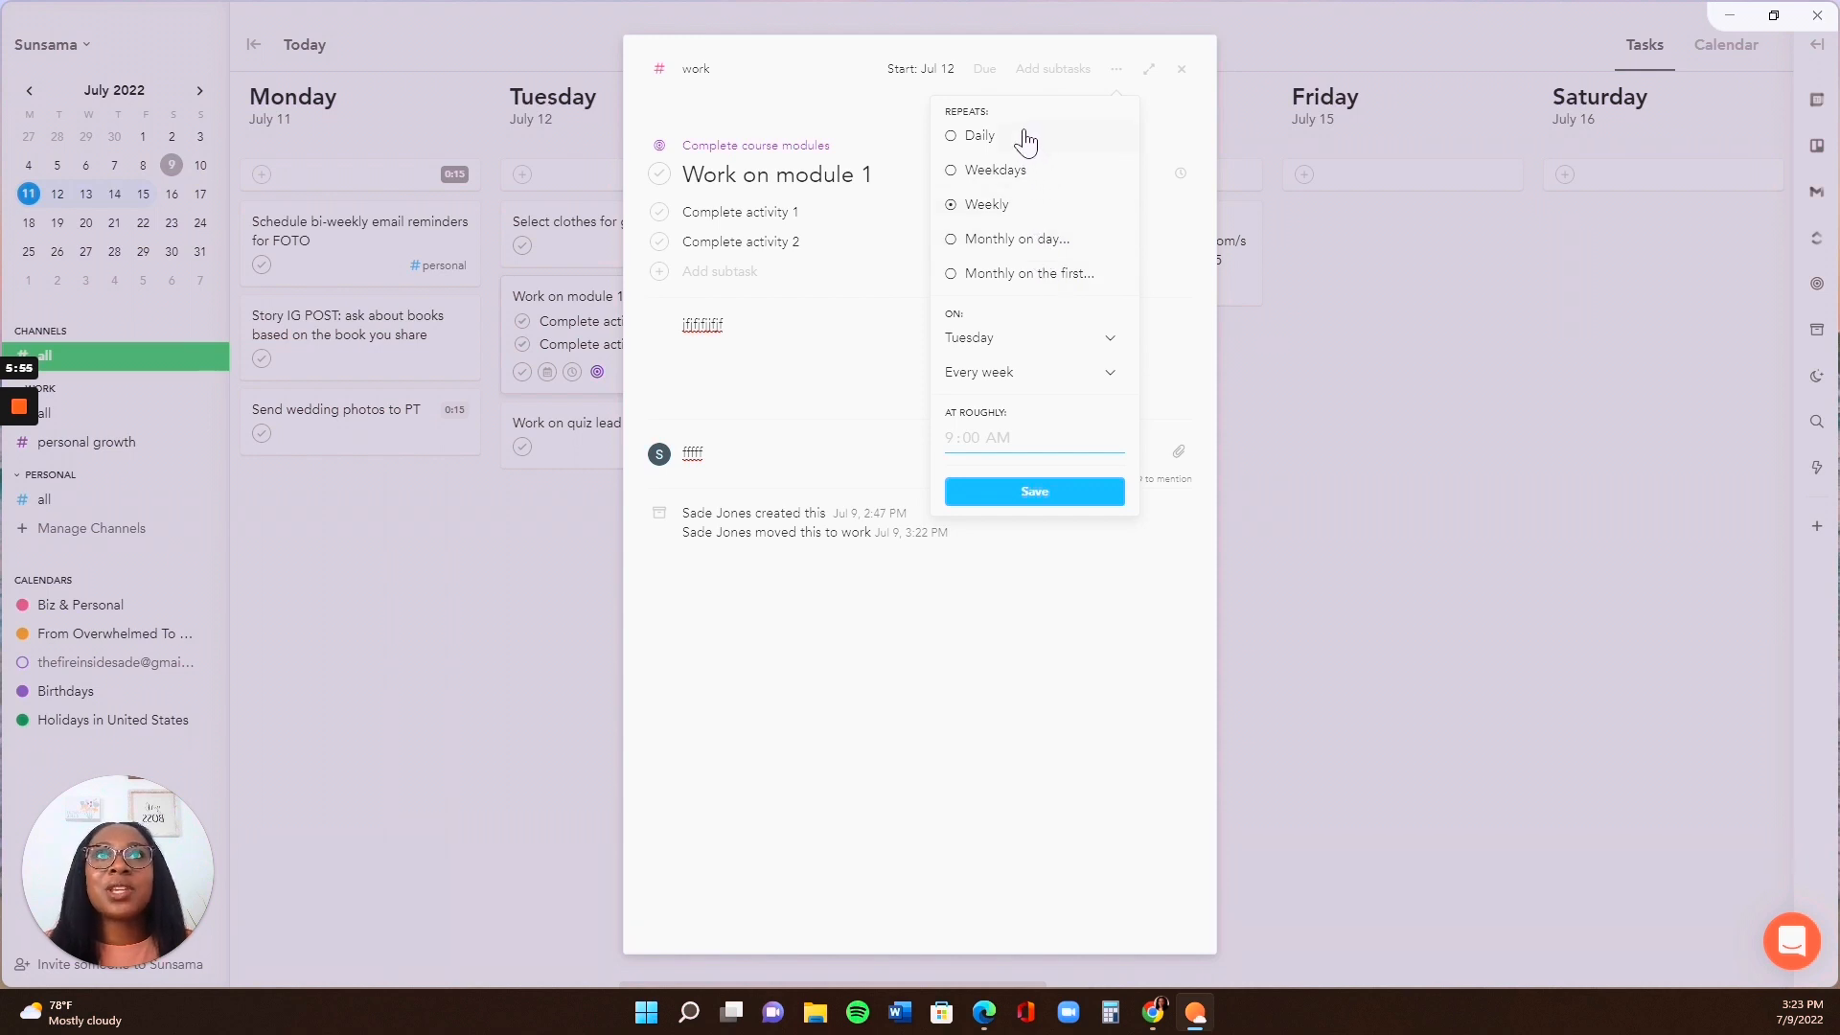
click(826, 76)
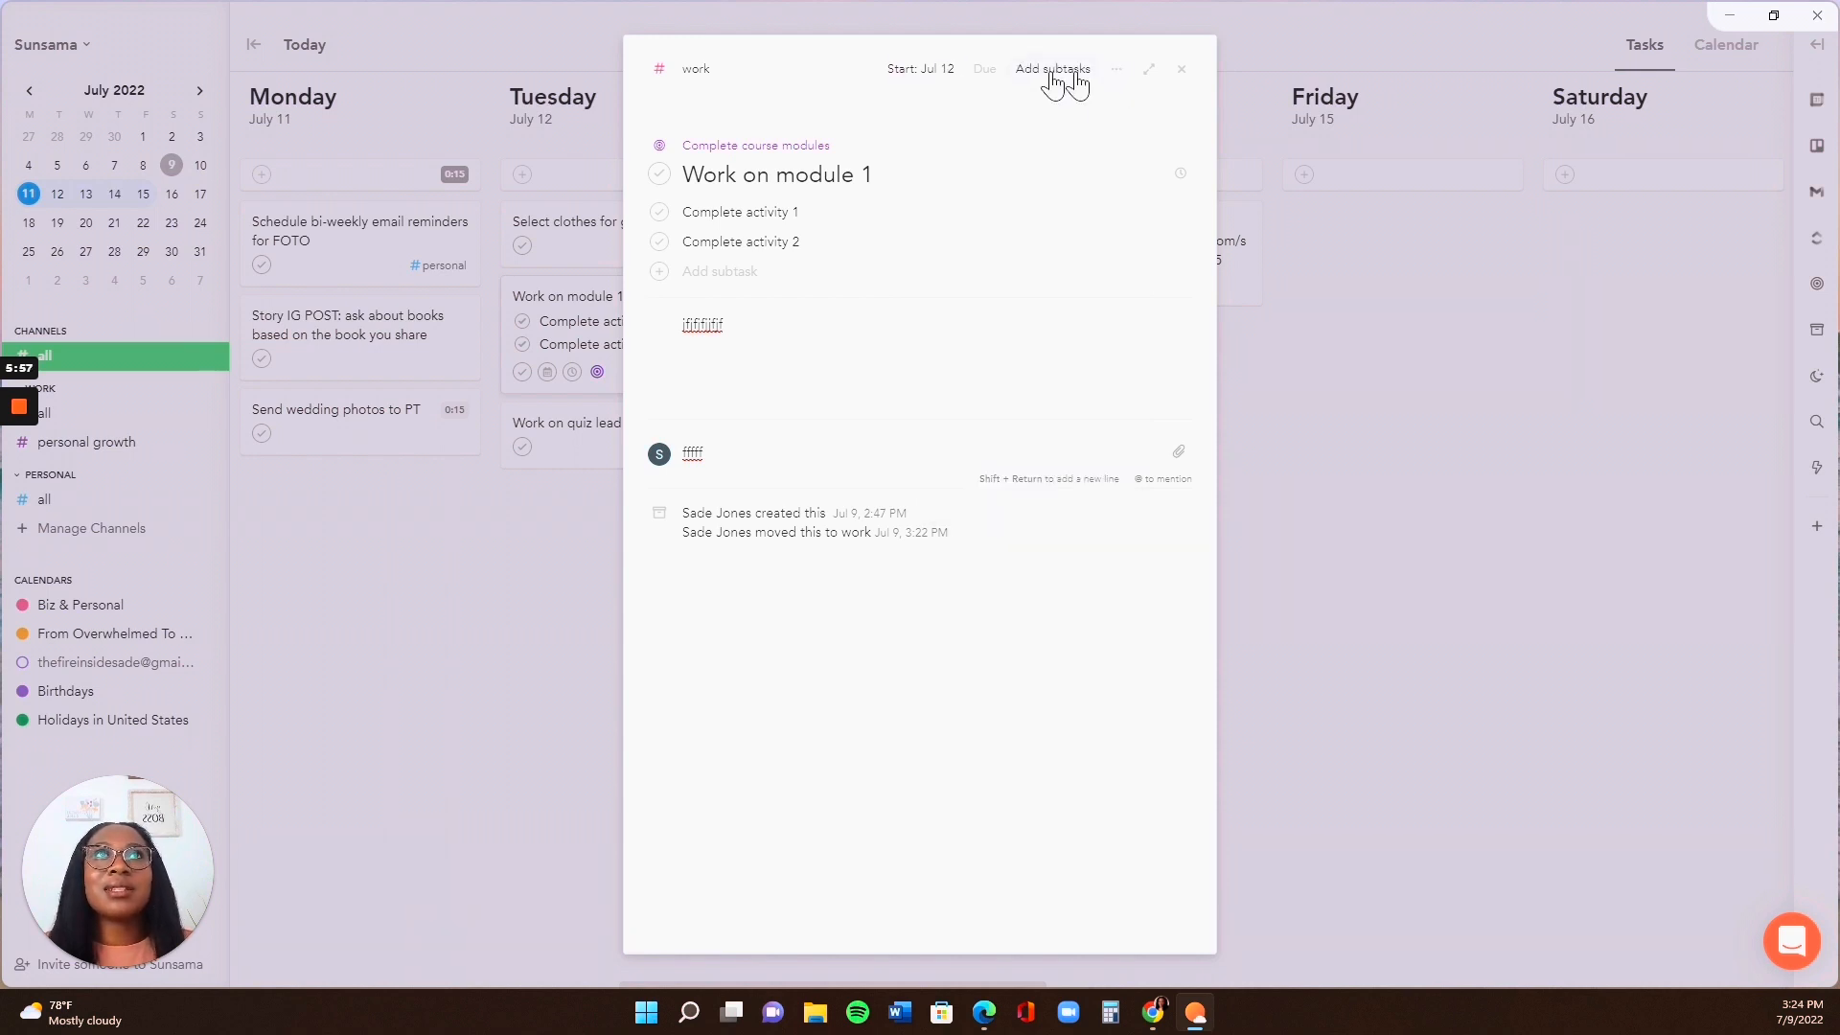
Open the "Work on module 1" task in focus mode and start its timer
click(1146, 73)
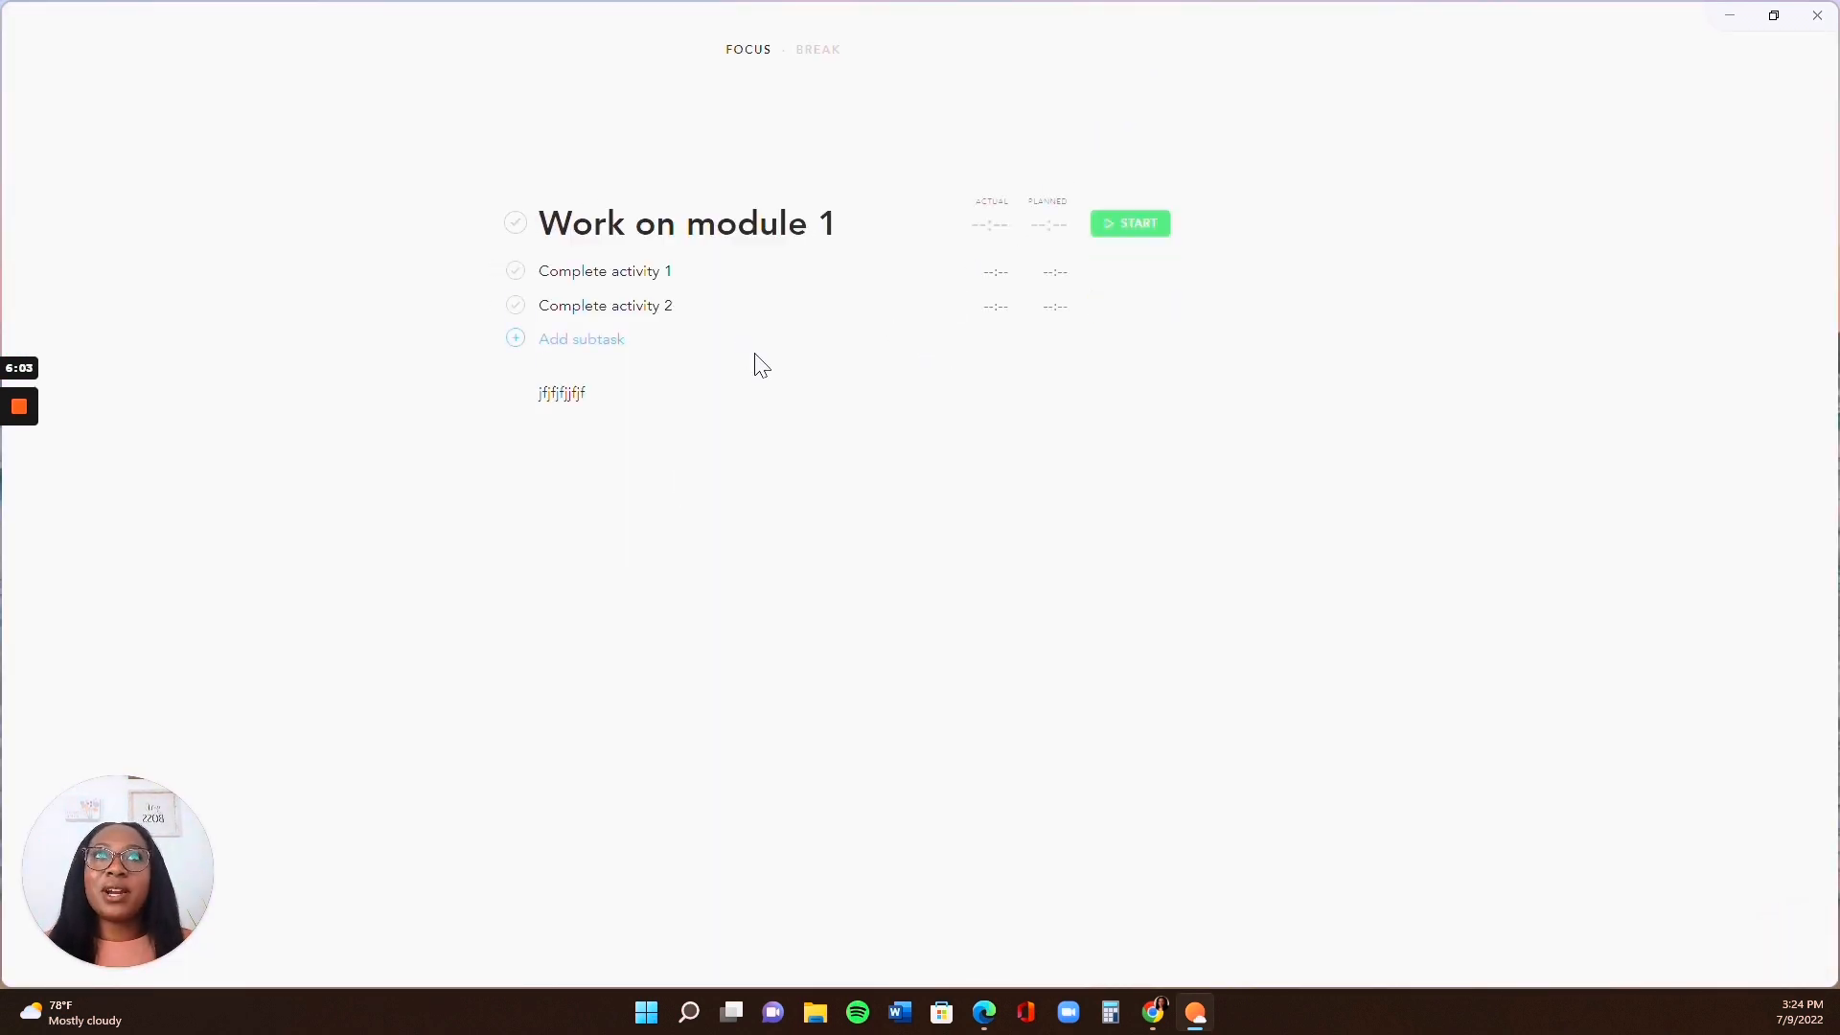
mouse_move(754, 66)
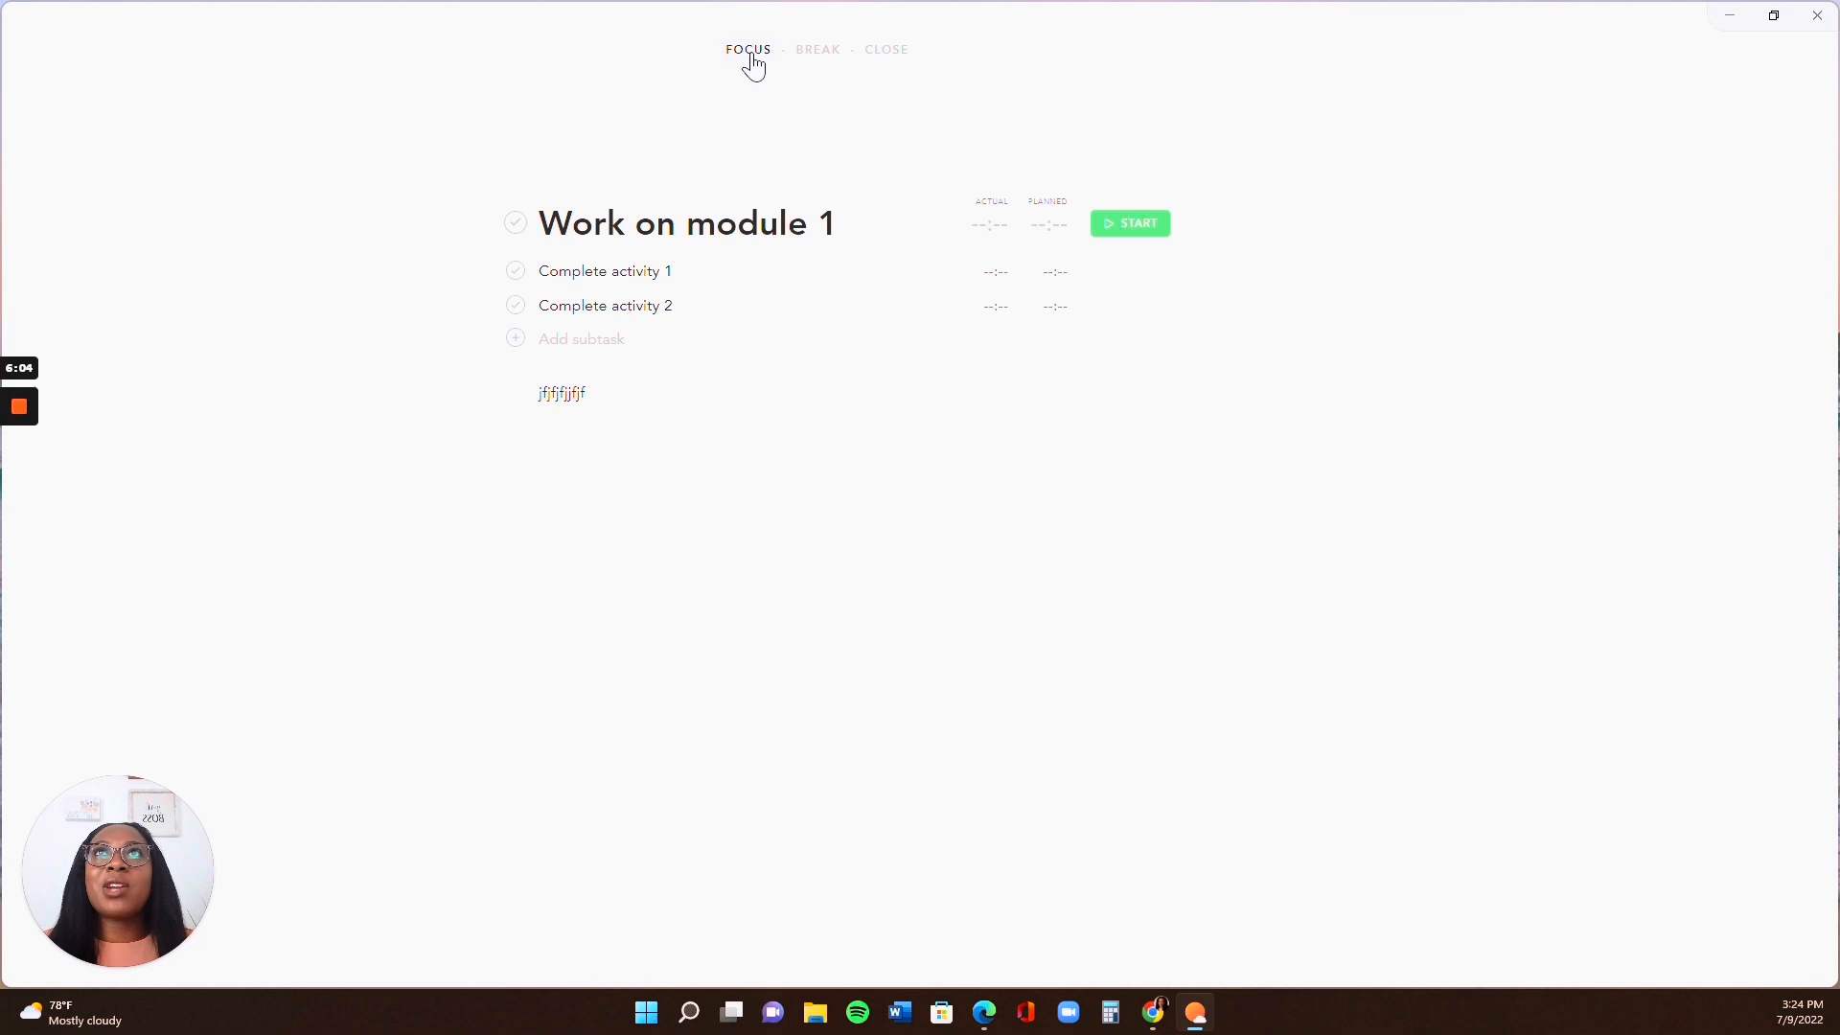
click(1137, 230)
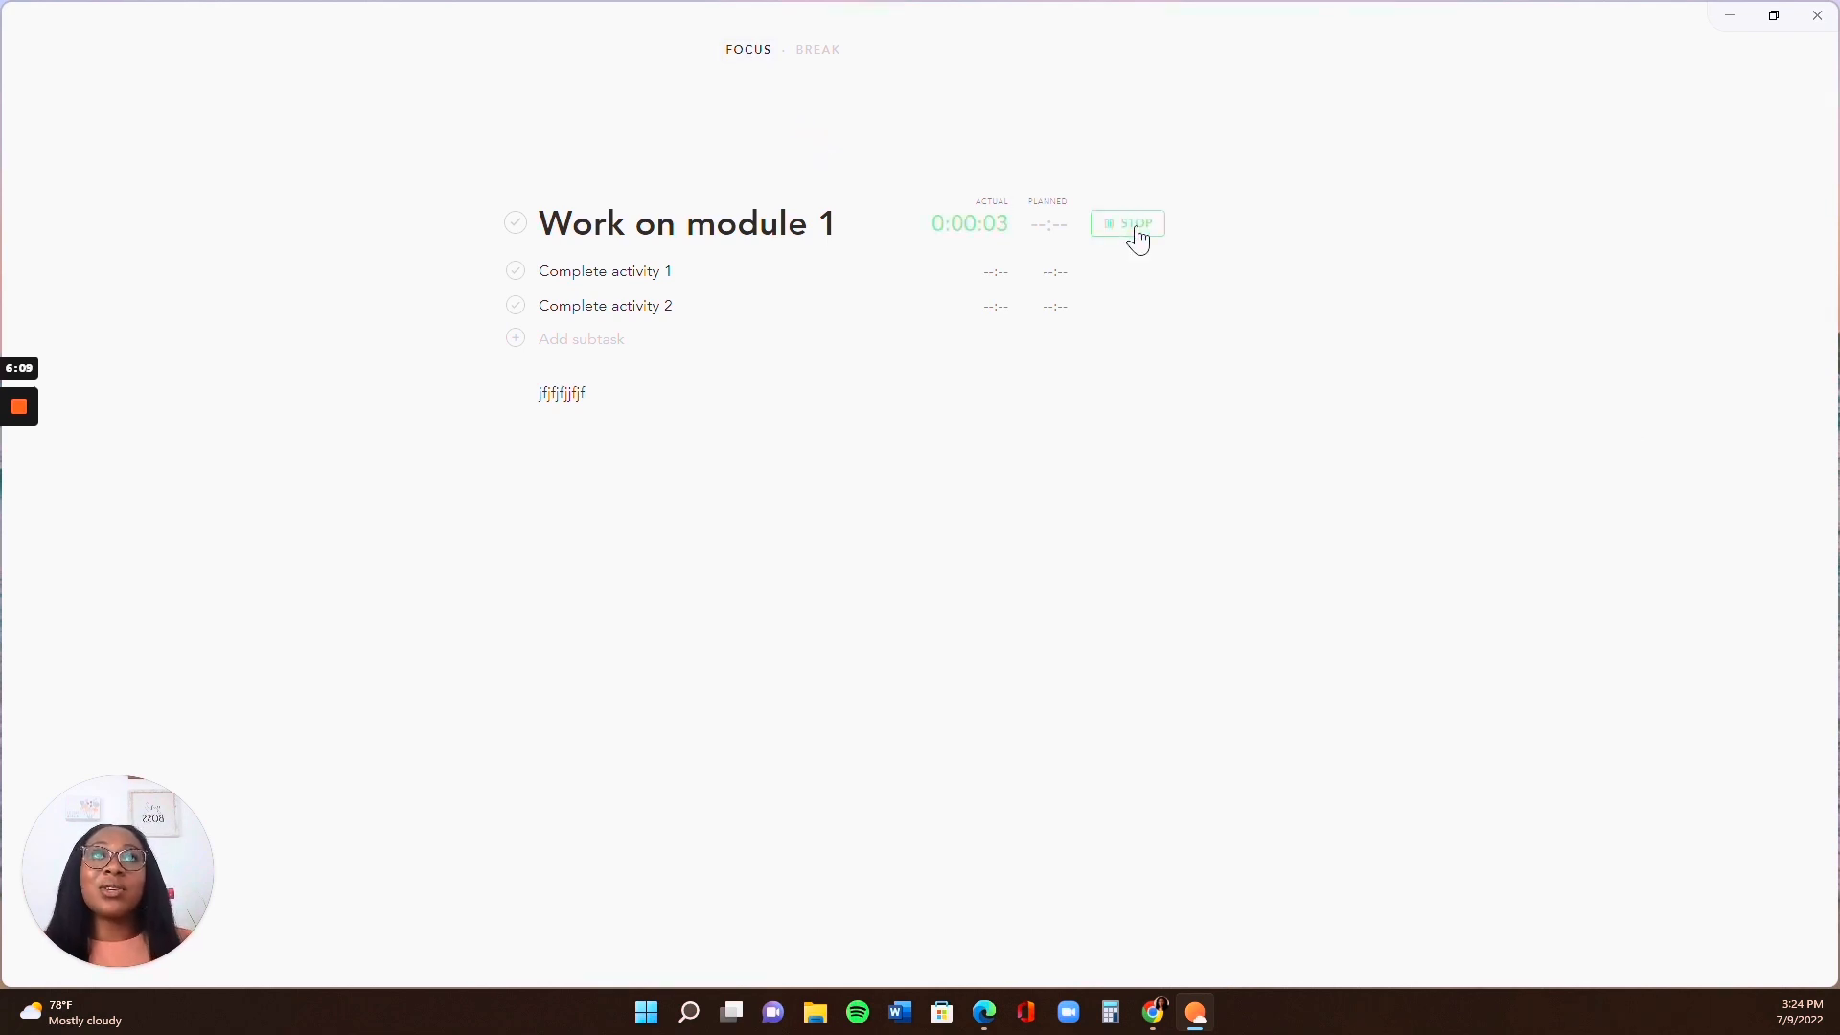
Set the planned time for the "Work on module 1" task to 1.5 hours in focus mode
click(1049, 224)
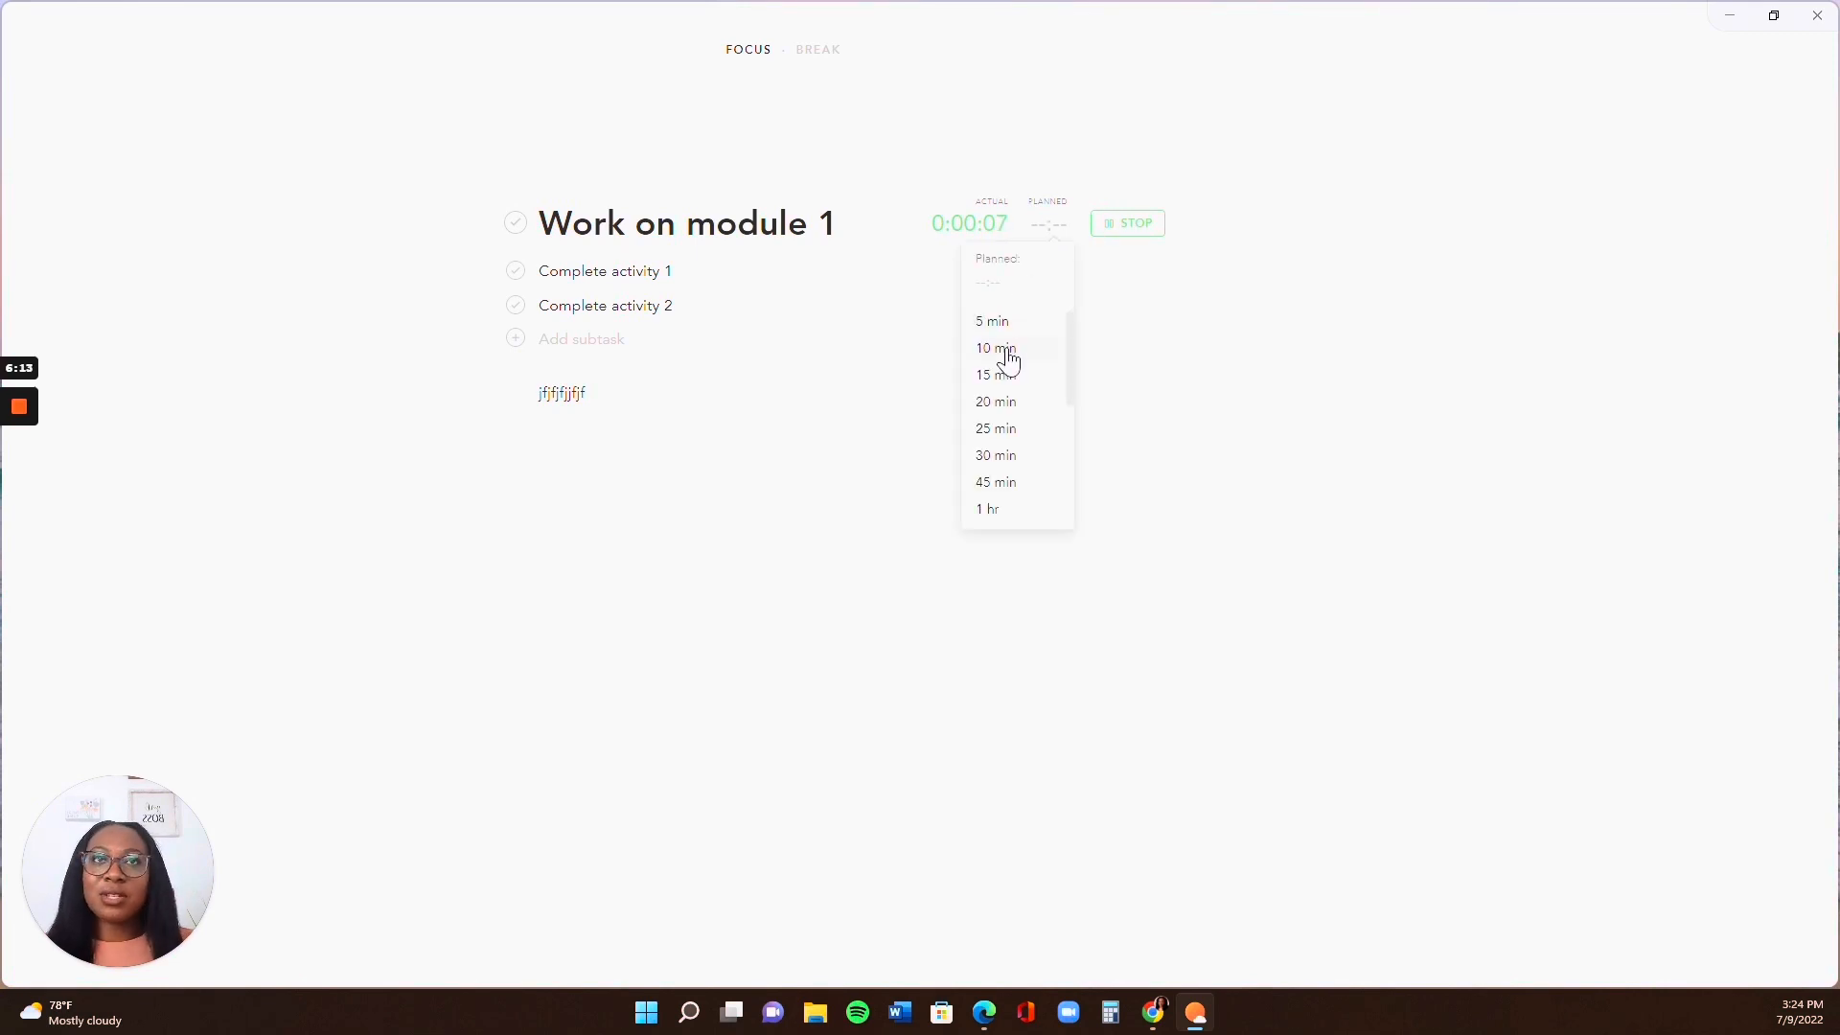
scroll(1013, 515, down, 1)
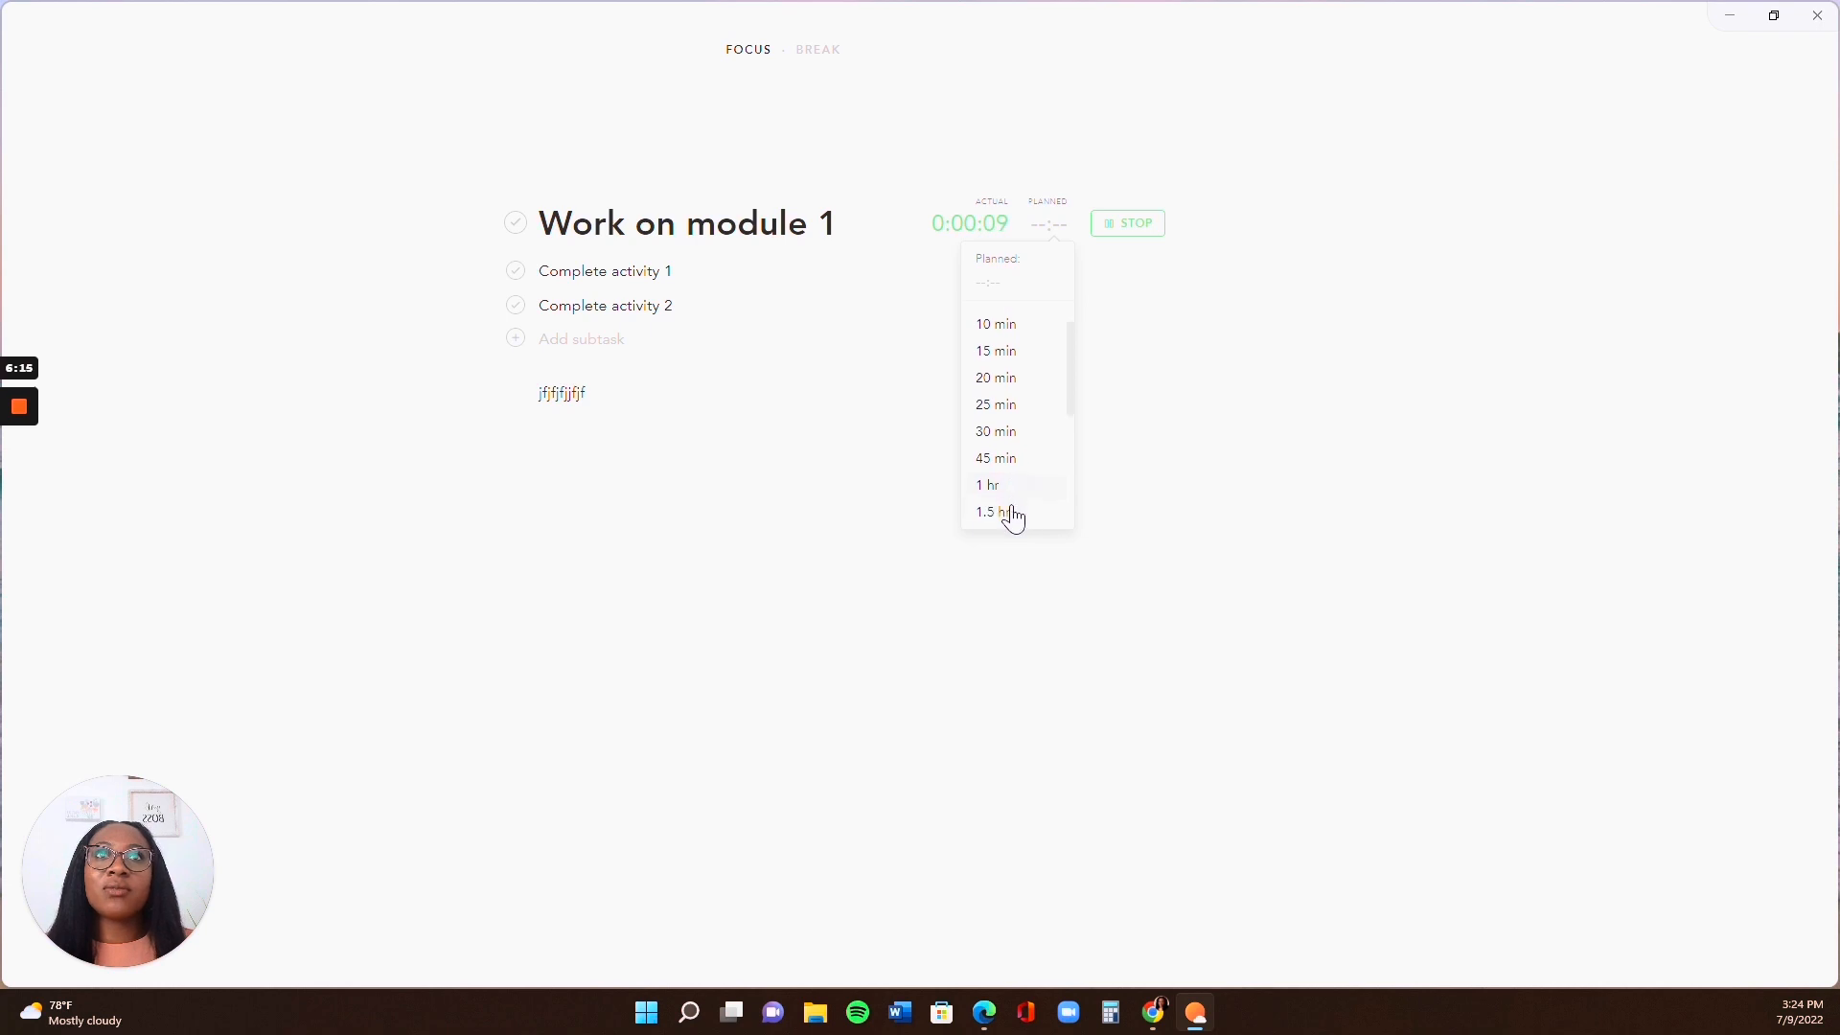
scroll(1010, 479, down, 2)
click(1006, 443)
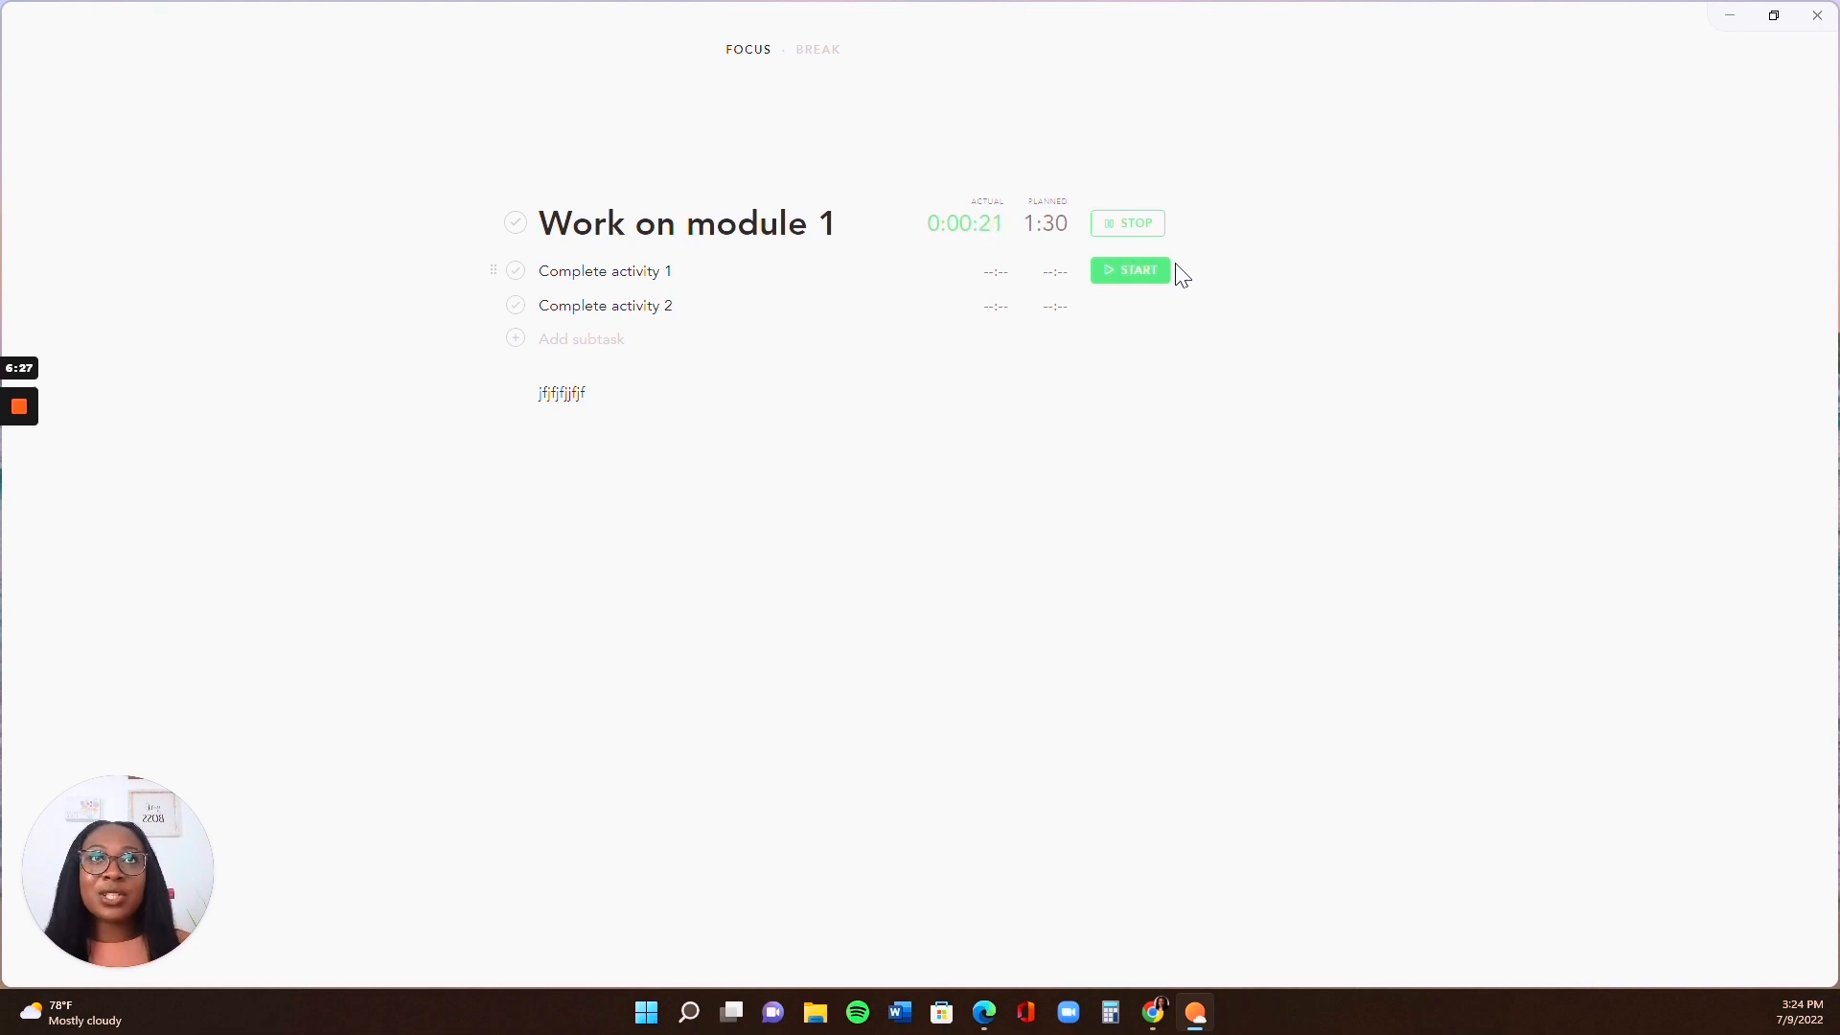
Mark the subtasks "Complete activity 1" and "Complete activity 2" as complete and stop the task's timer
click(516, 276)
click(517, 306)
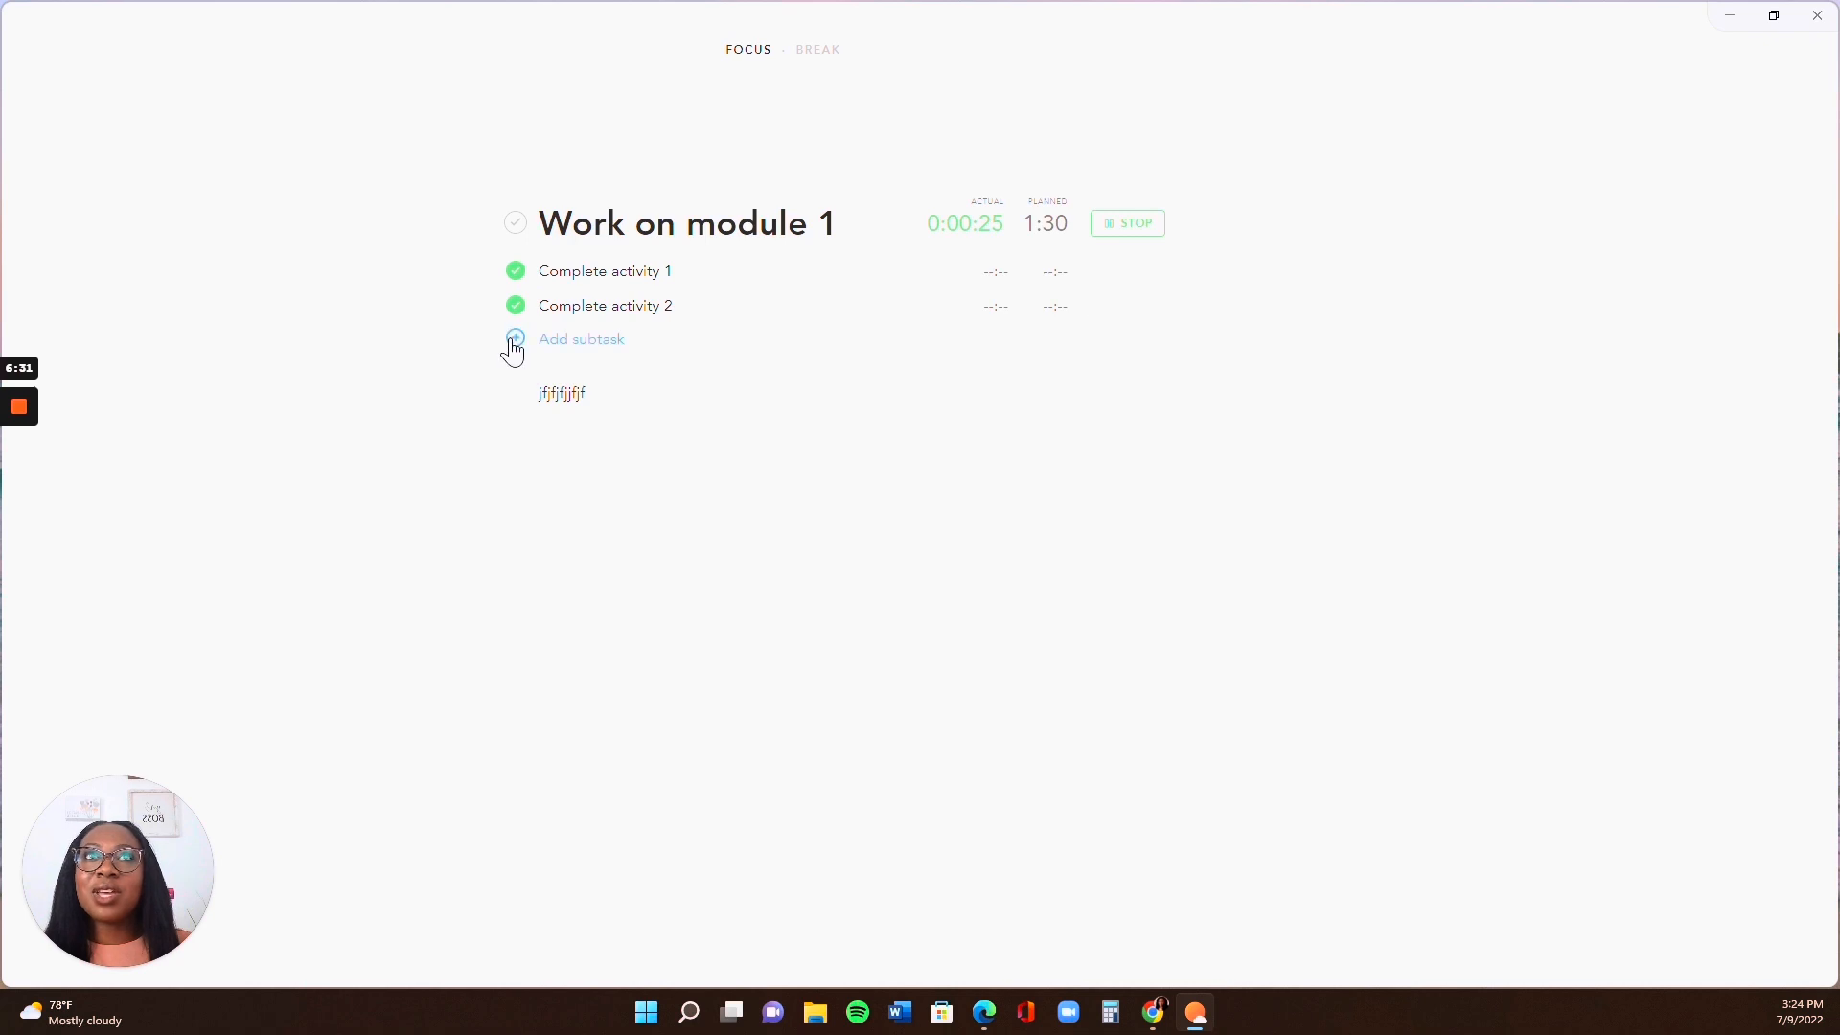
mouse_move(494, 317)
mouse_down()
mouse_move(505, 271)
mouse_move(497, 311)
mouse_up()
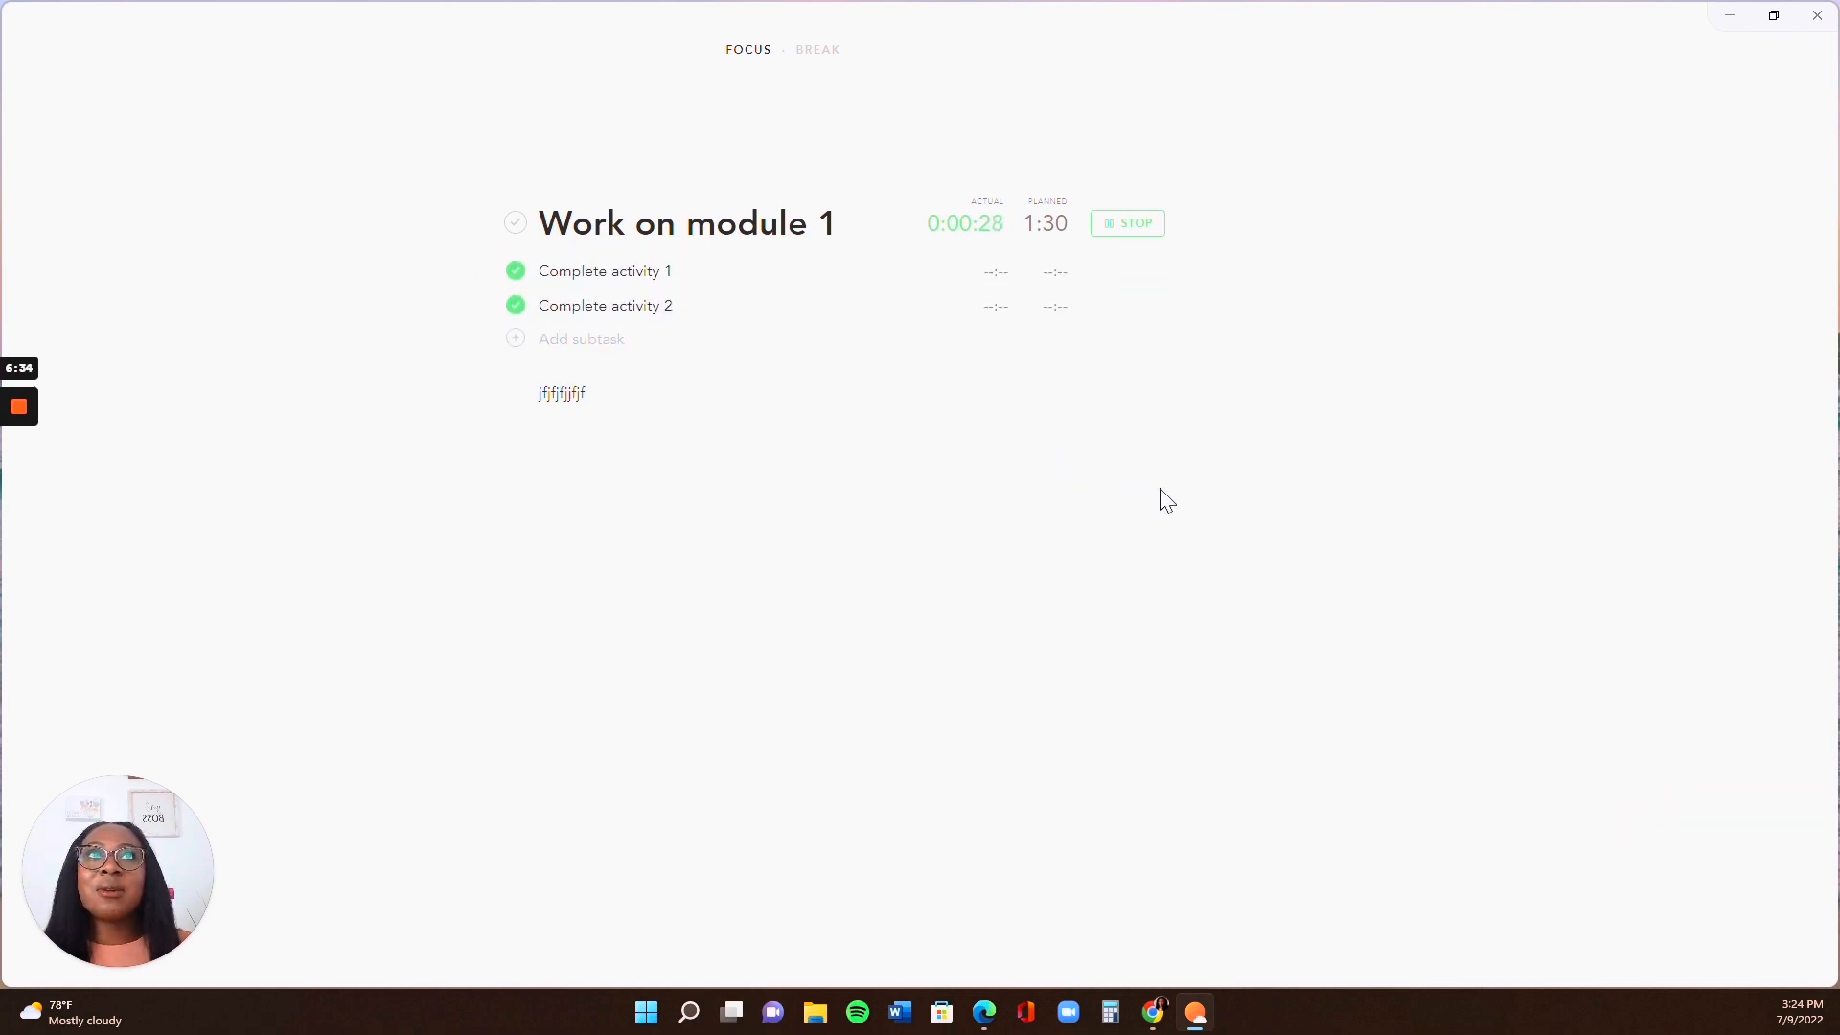
click(1113, 238)
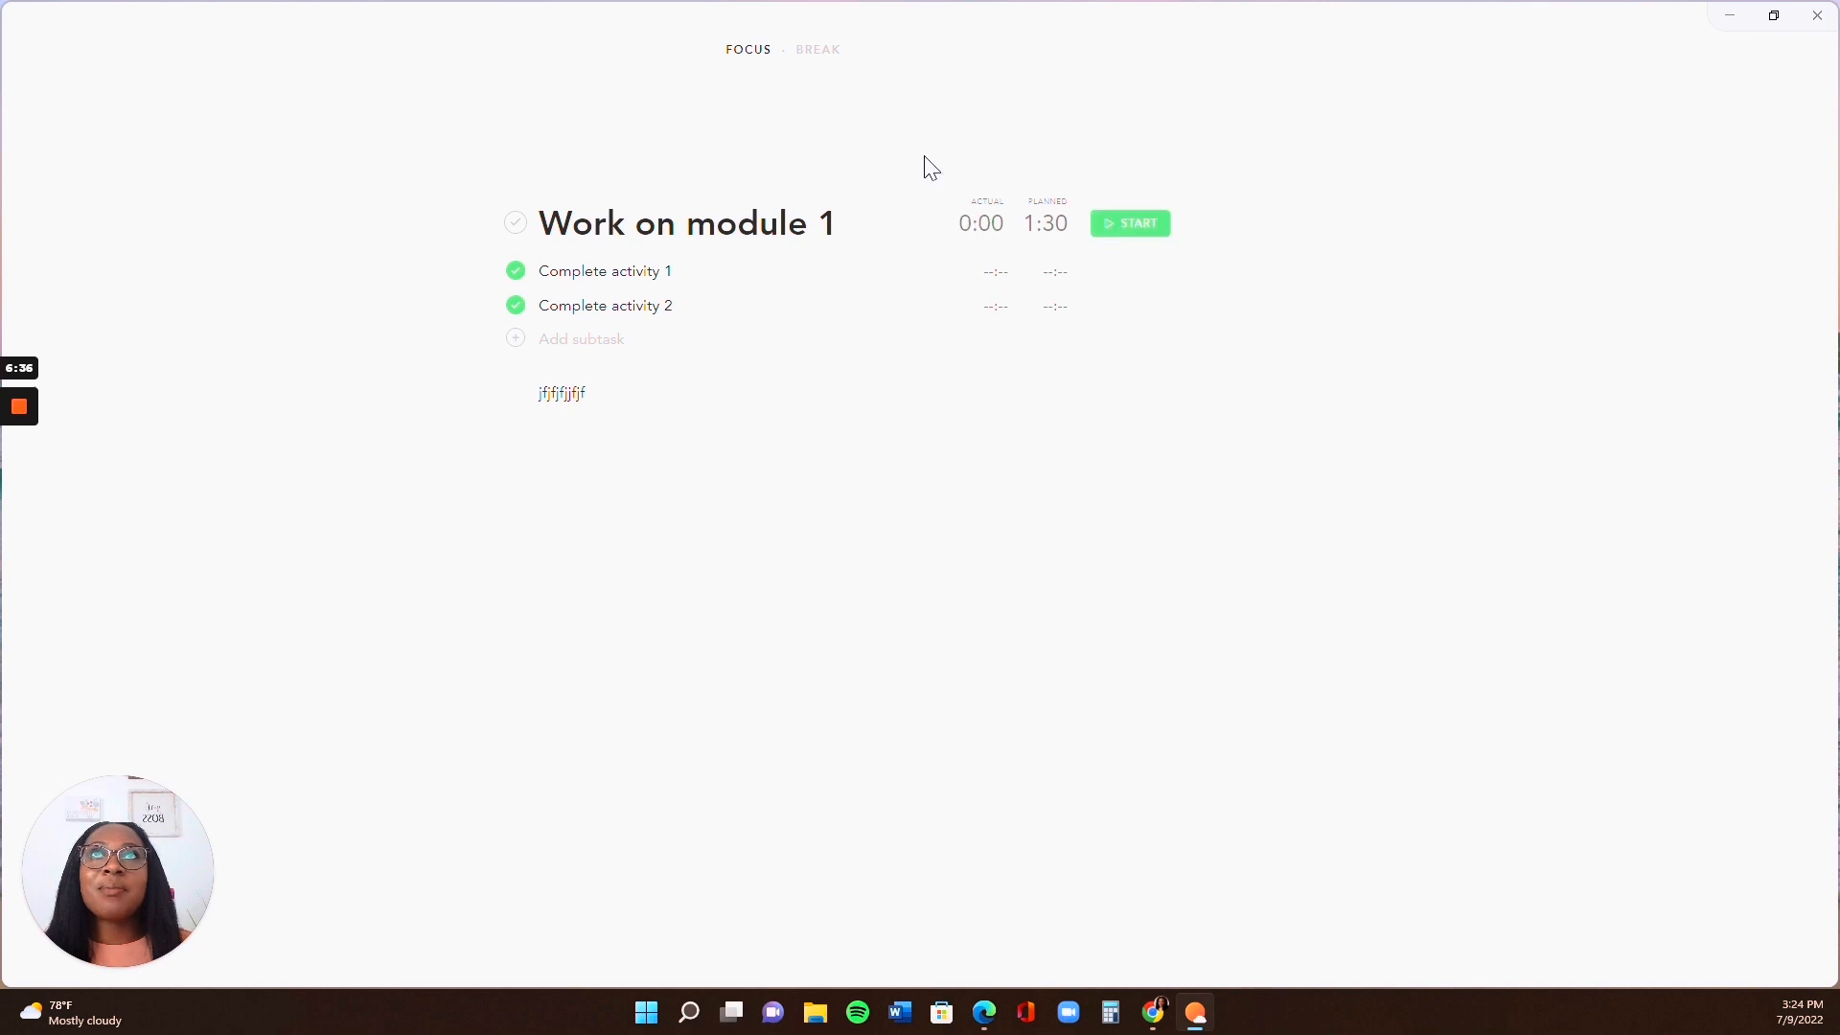
Start a short break, review the available break lengths and stop the break timer
click(826, 53)
click(901, 56)
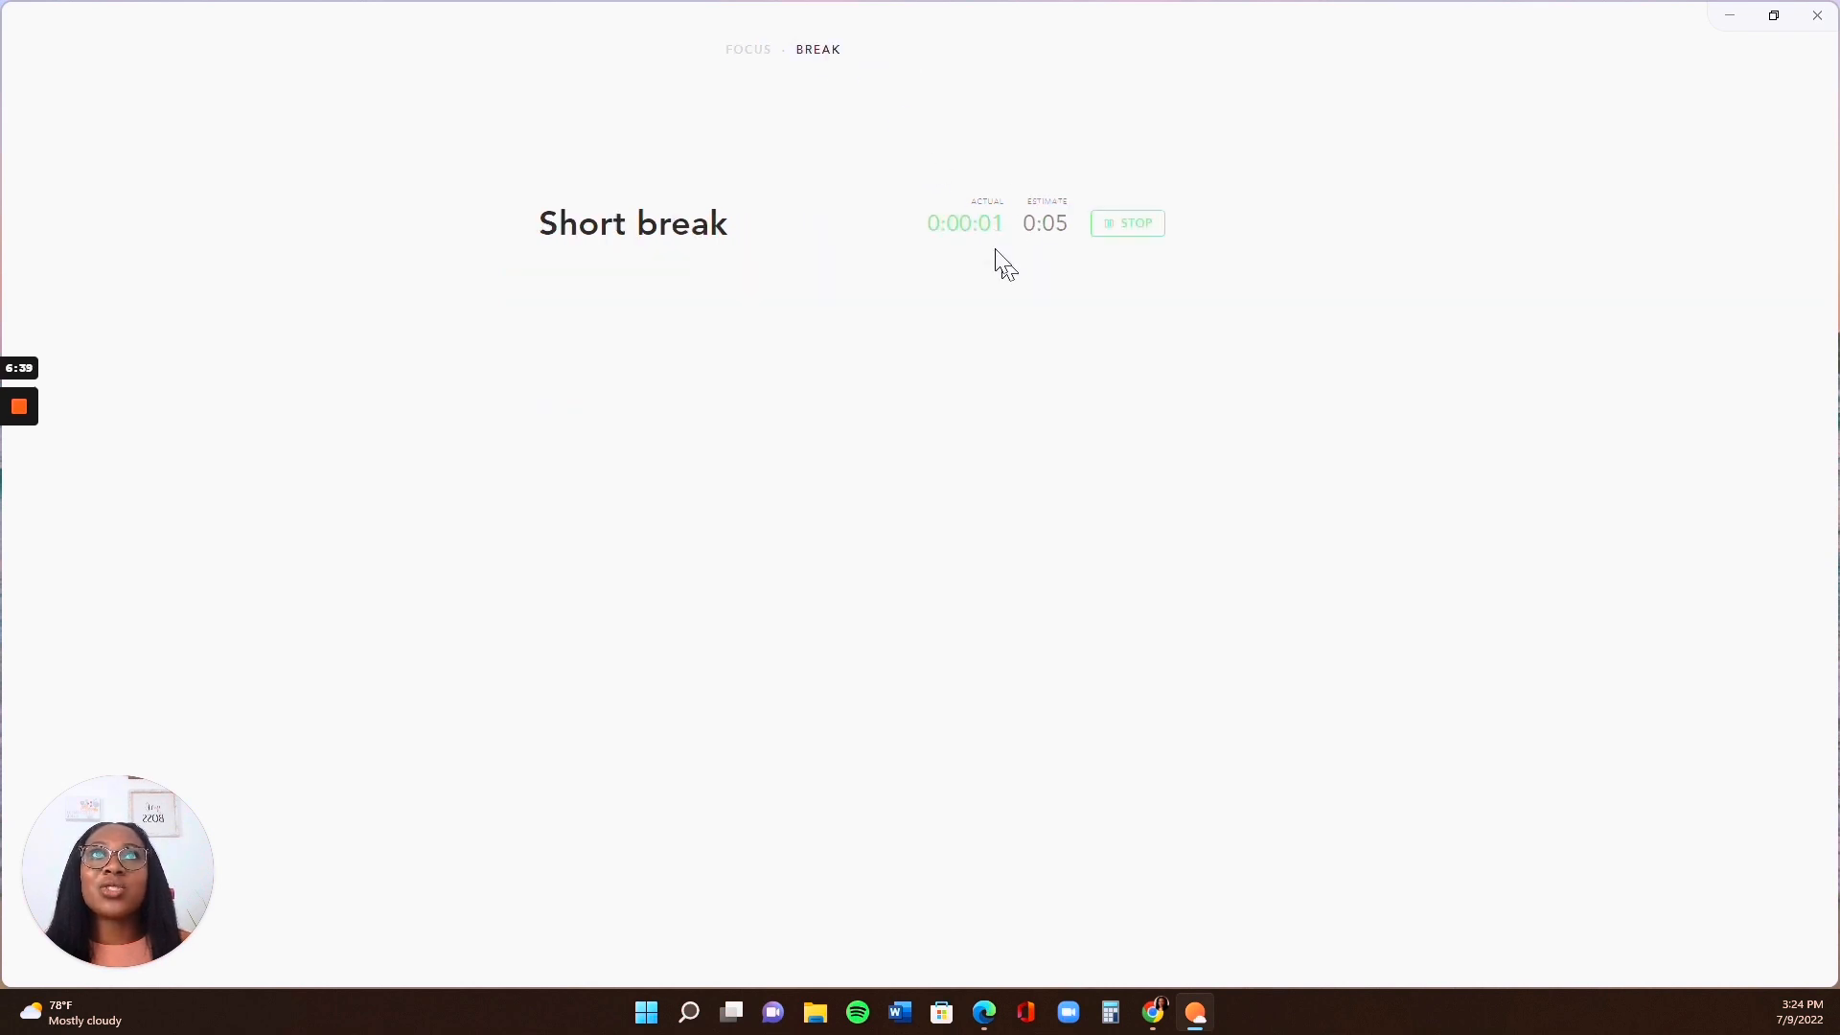
click(1042, 228)
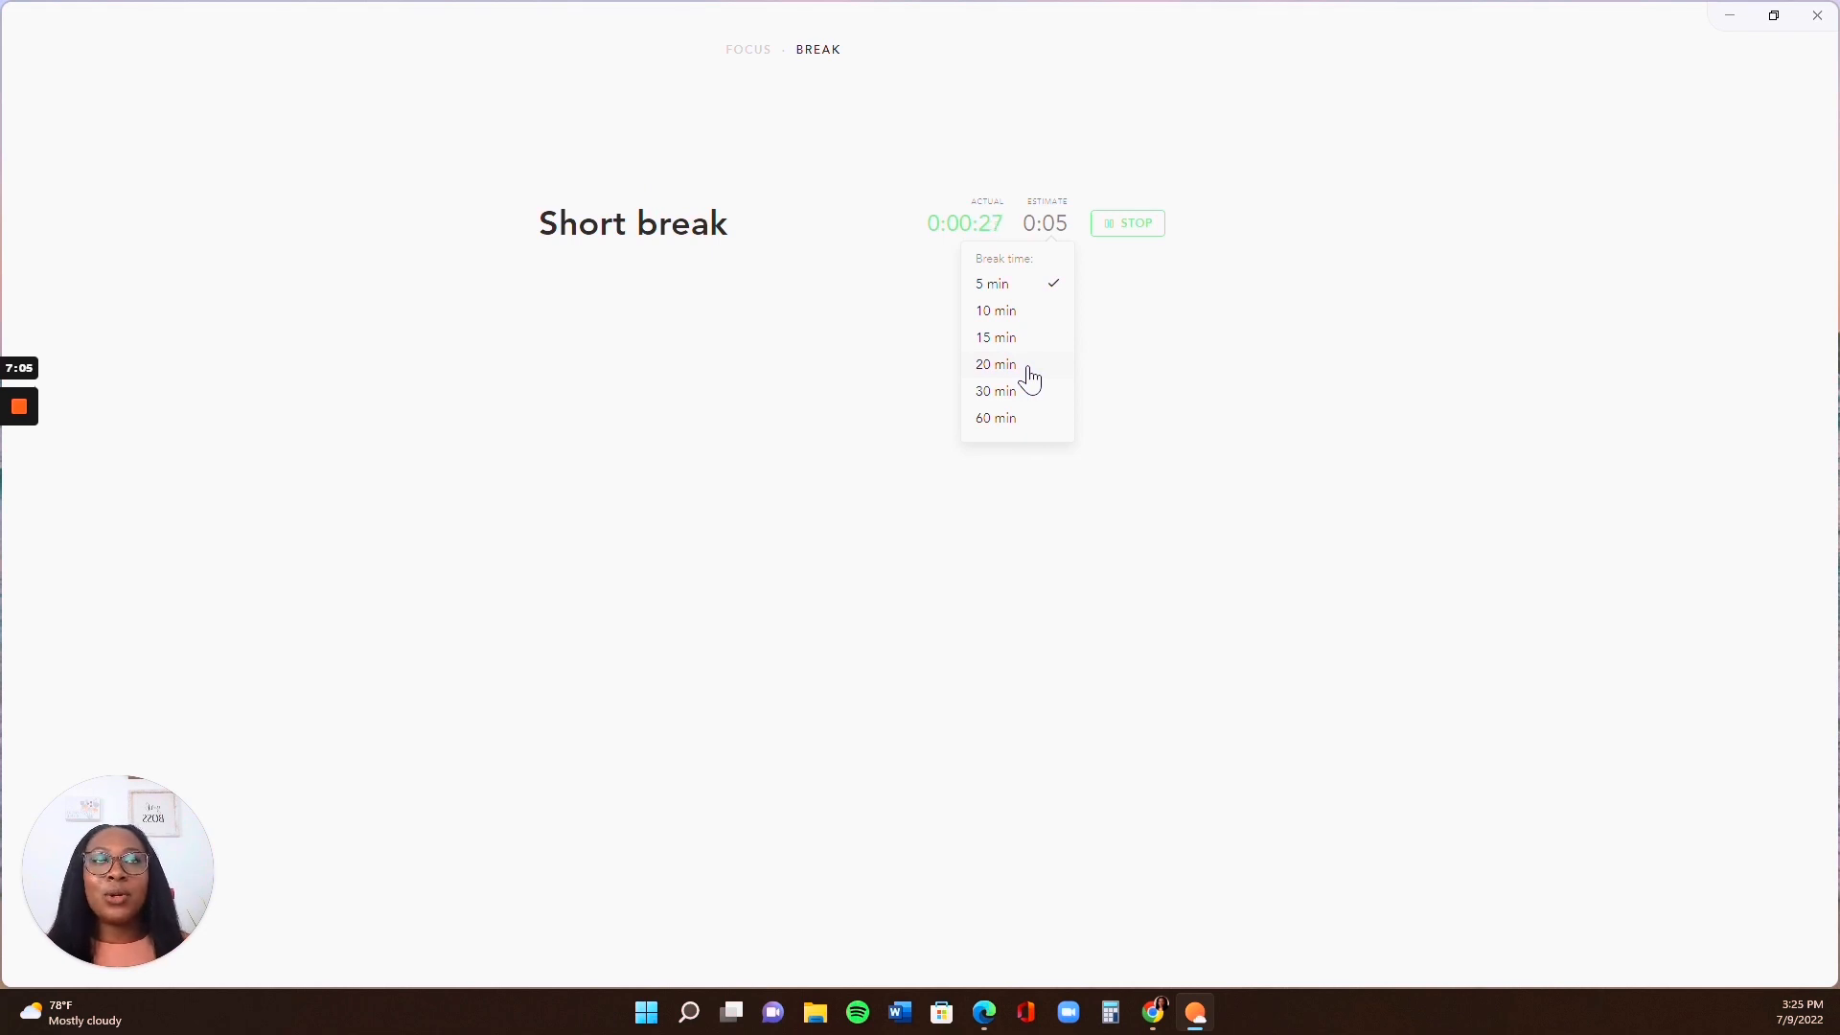
click(1128, 225)
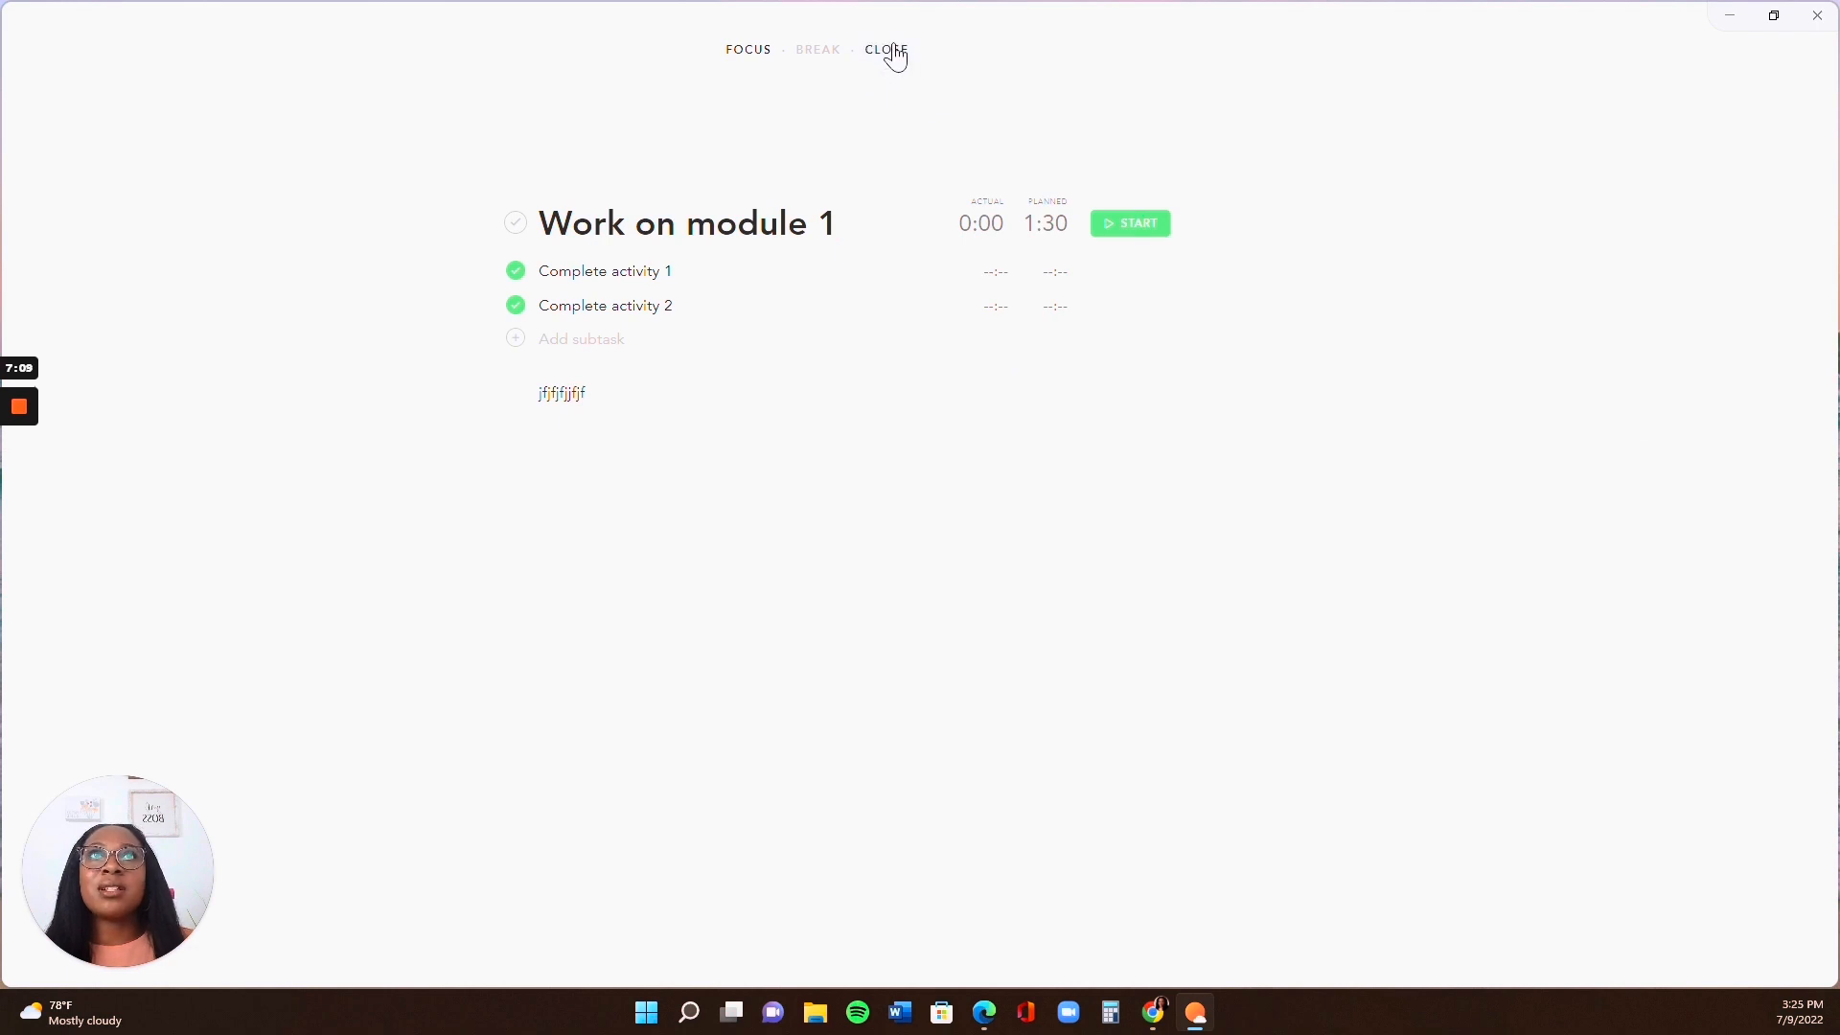
Leave focus mode, mark the "Work on module 1" task as complete and close its details
click(894, 58)
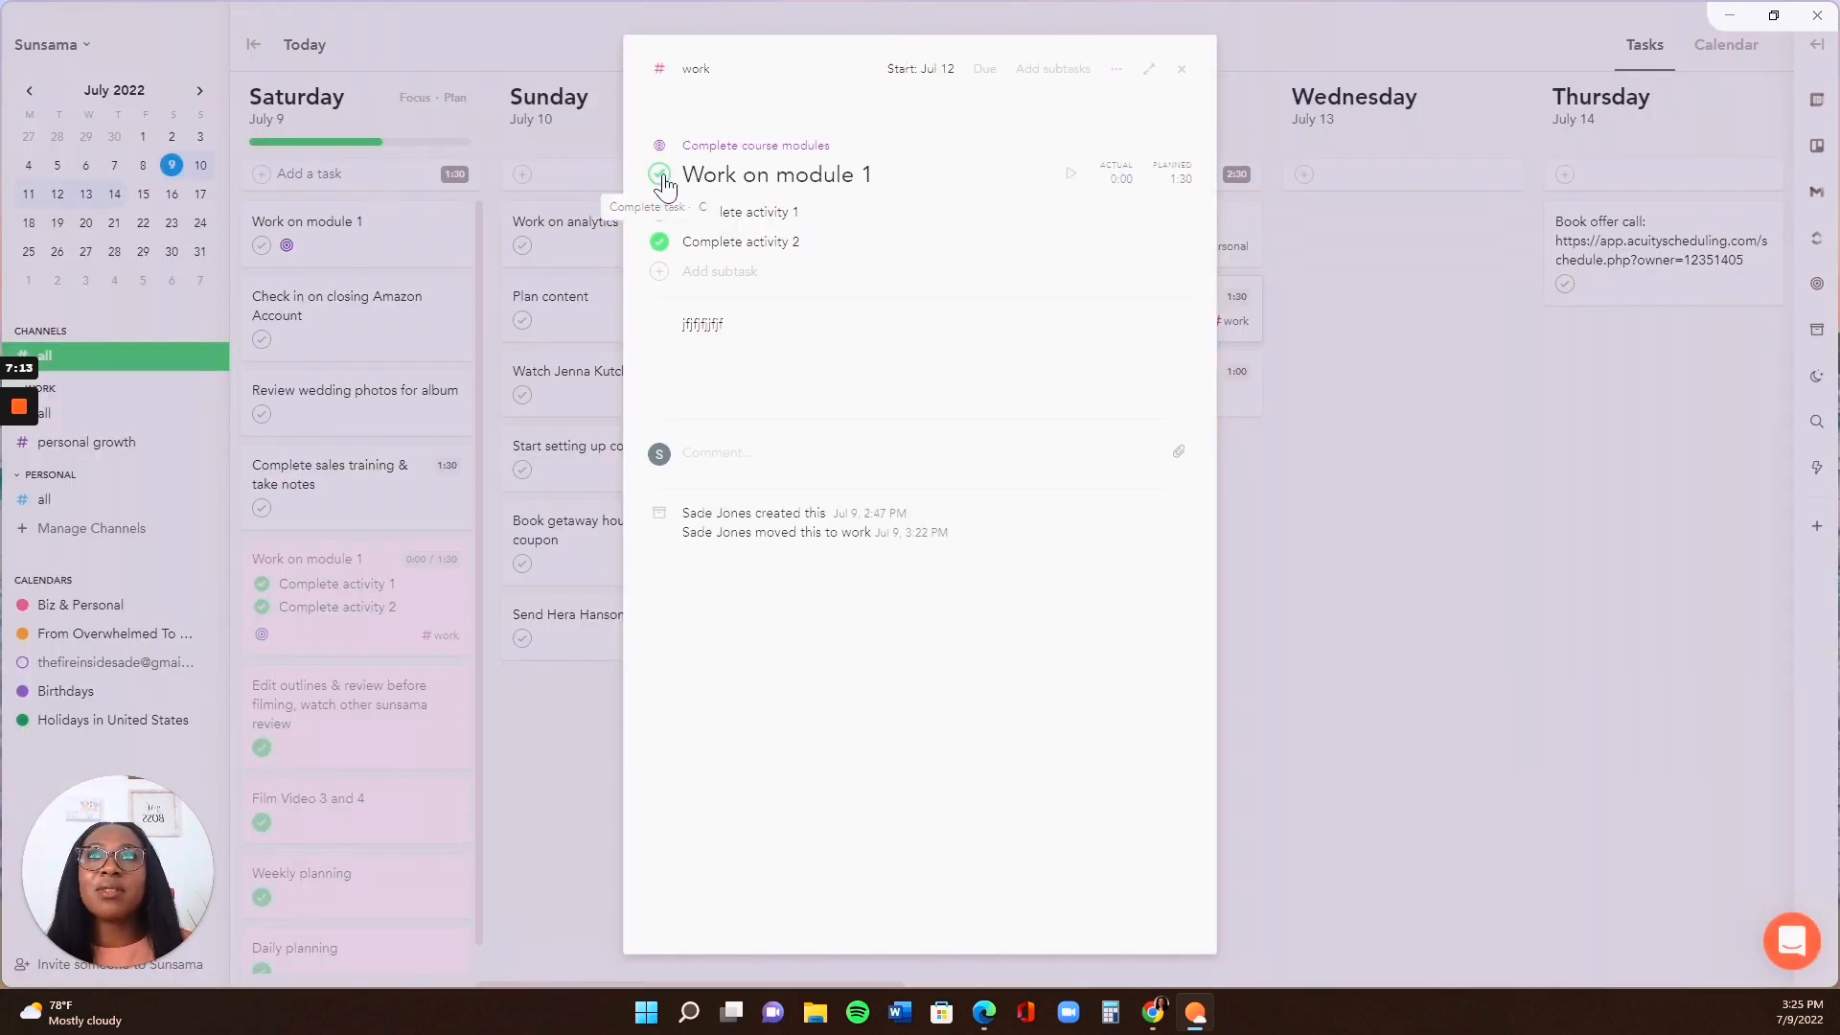
click(659, 174)
click(1379, 671)
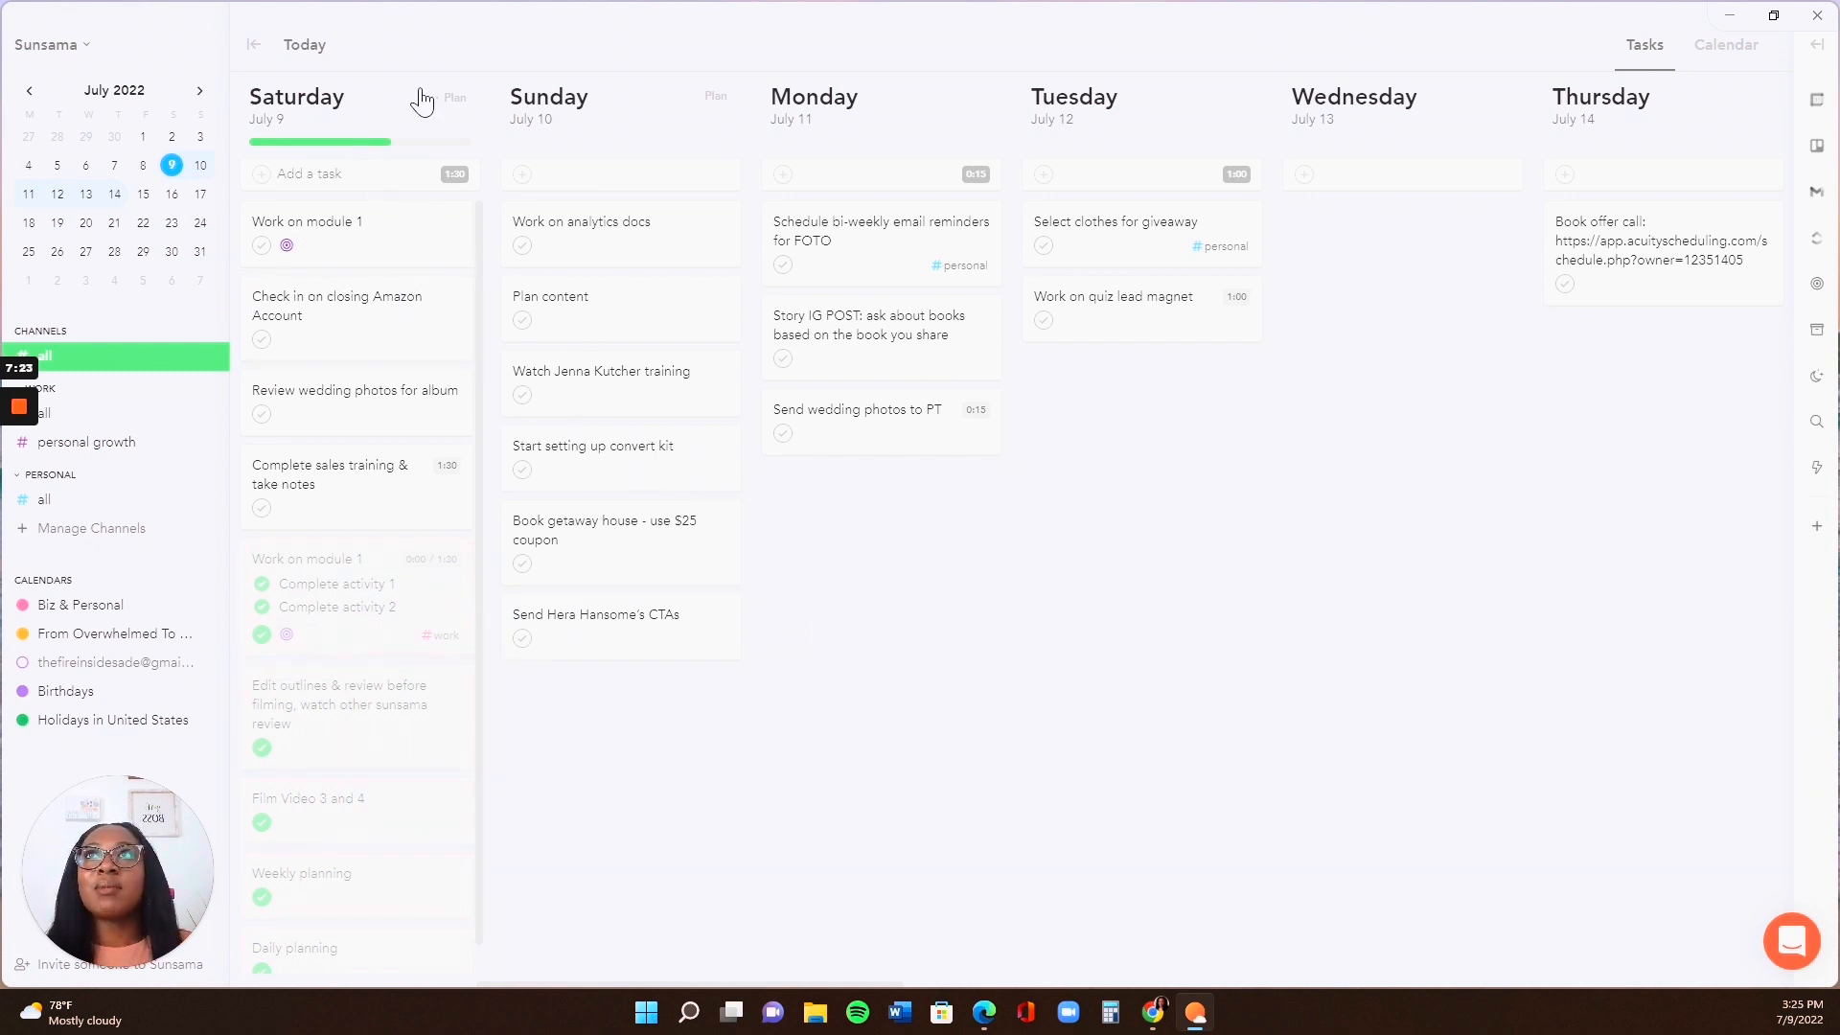
Start planning Sunday, list the individual calendar events available to import, and proceed to the "What can wait?" stage without adding them
click(716, 100)
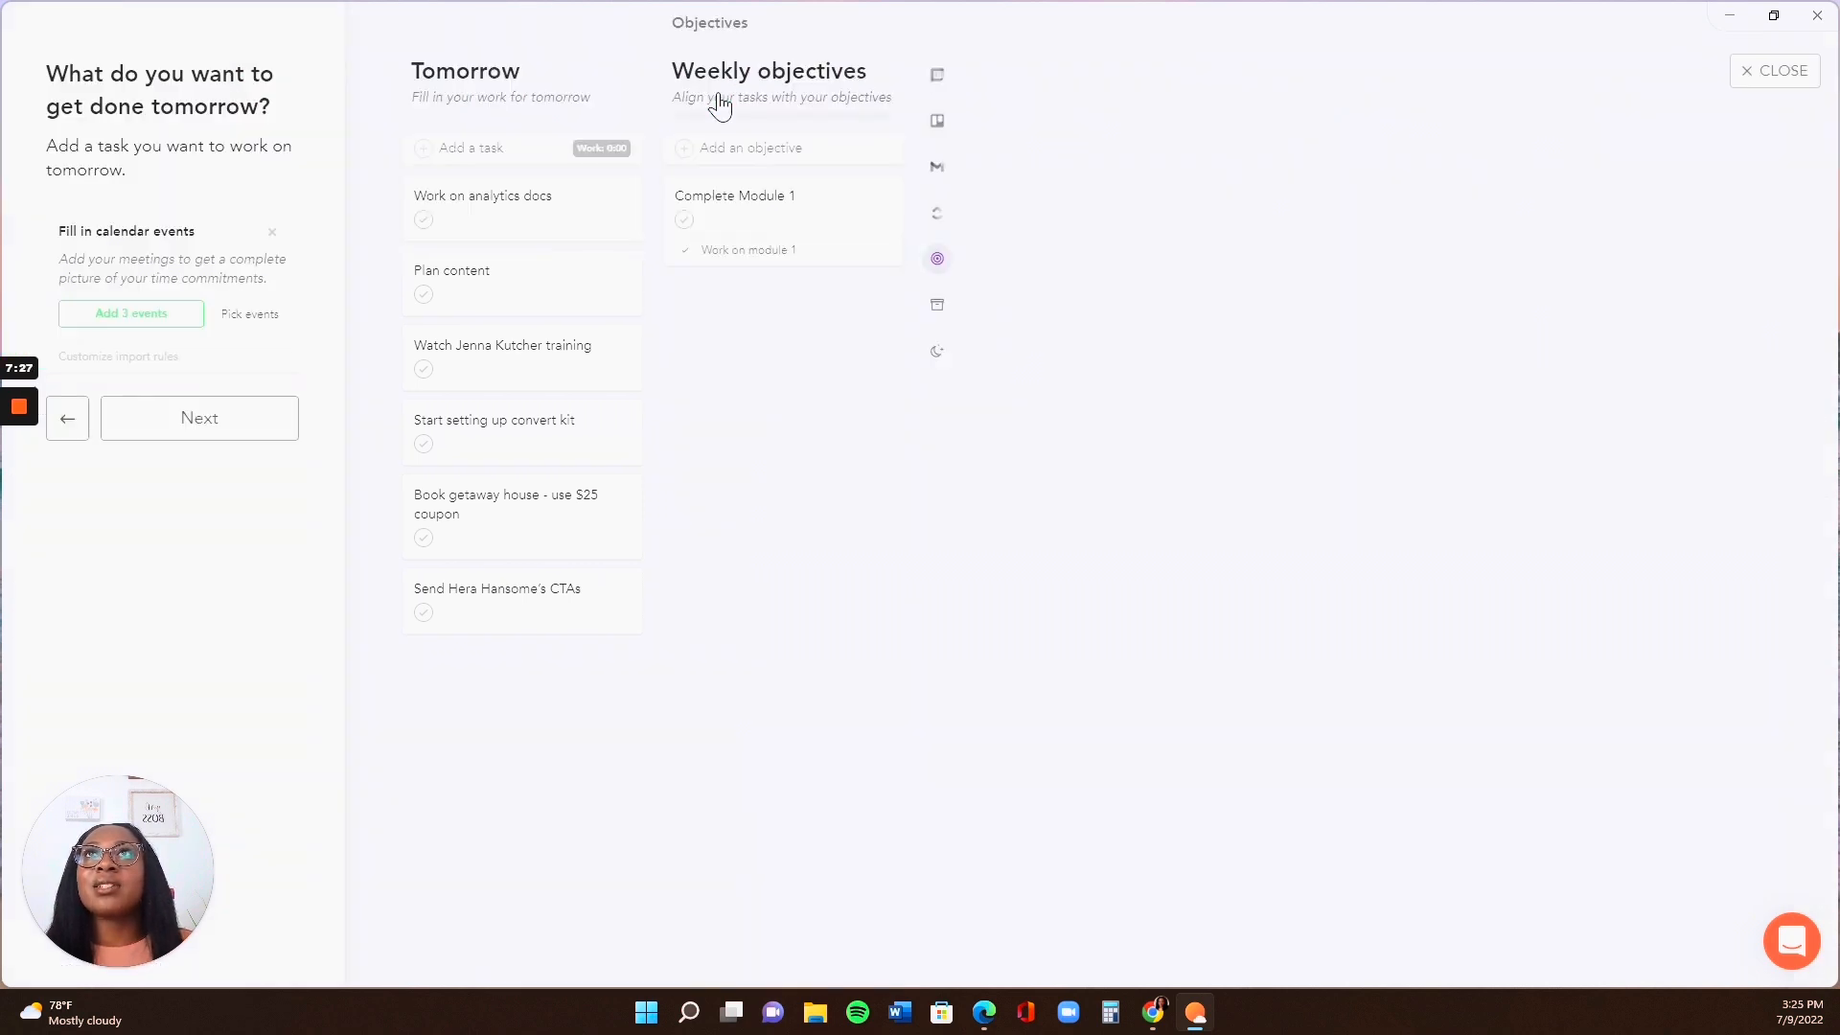
click(243, 329)
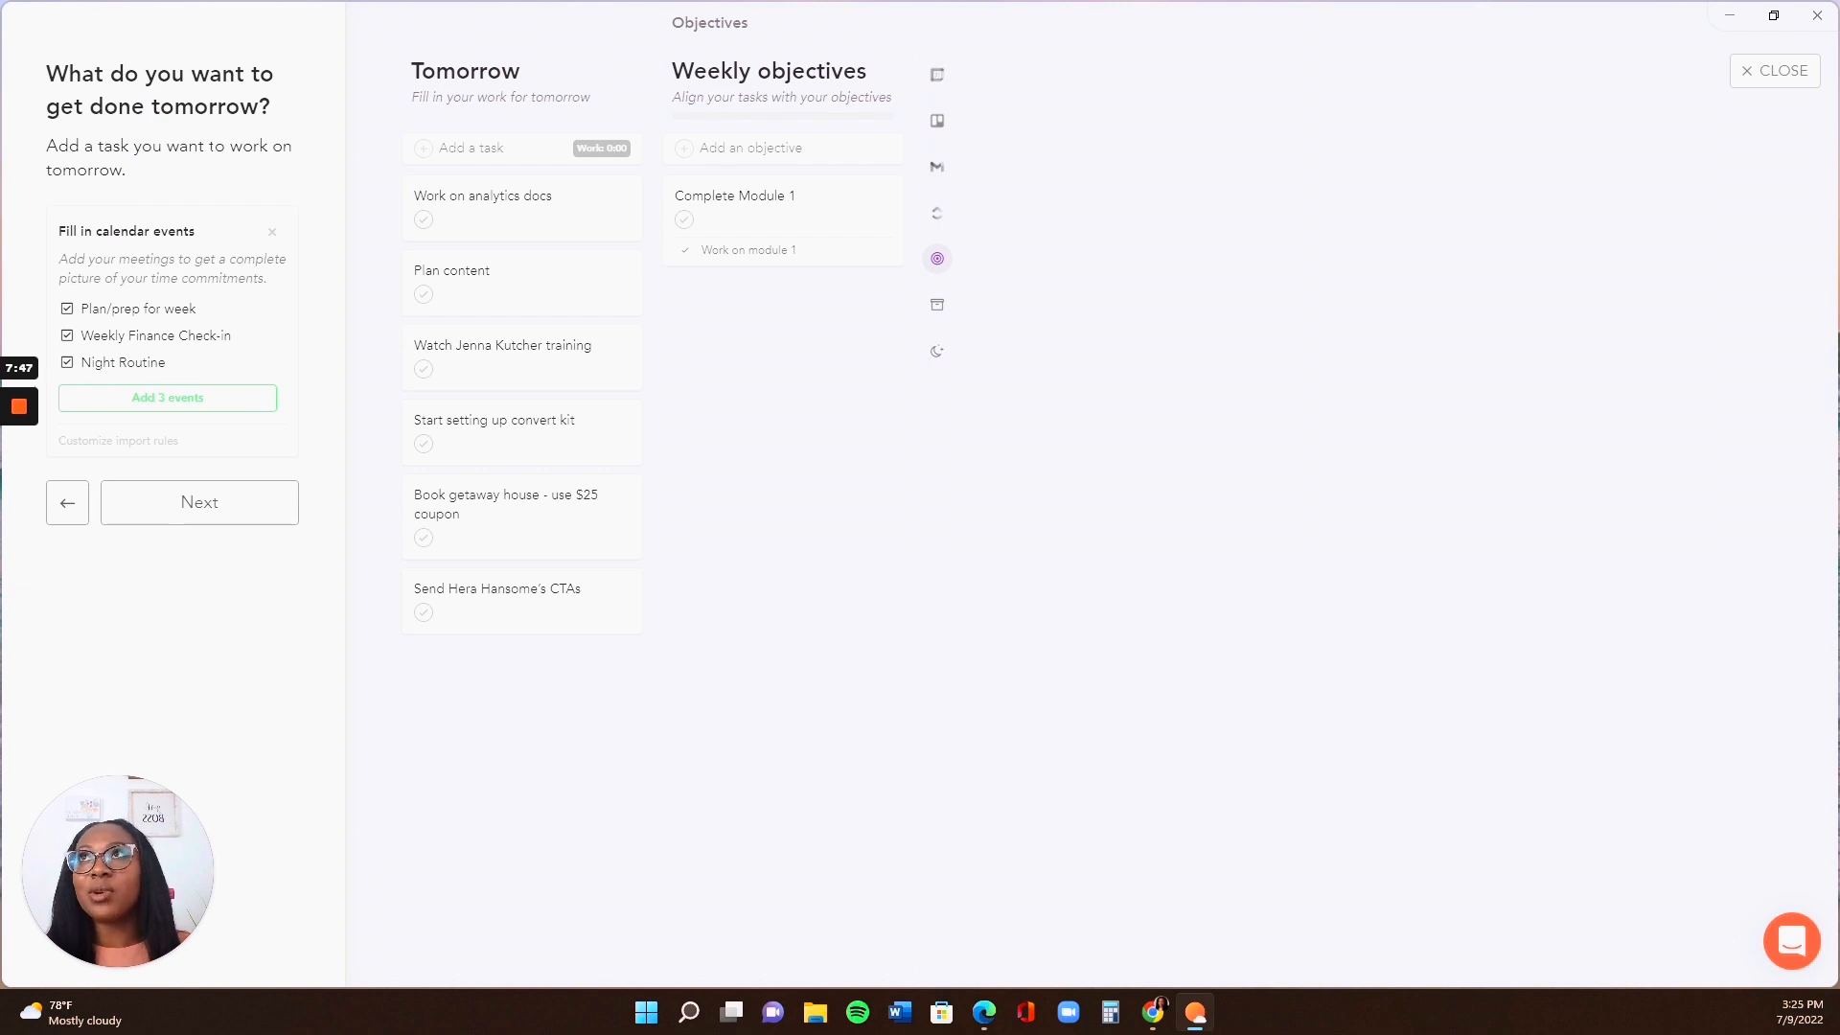
click(168, 516)
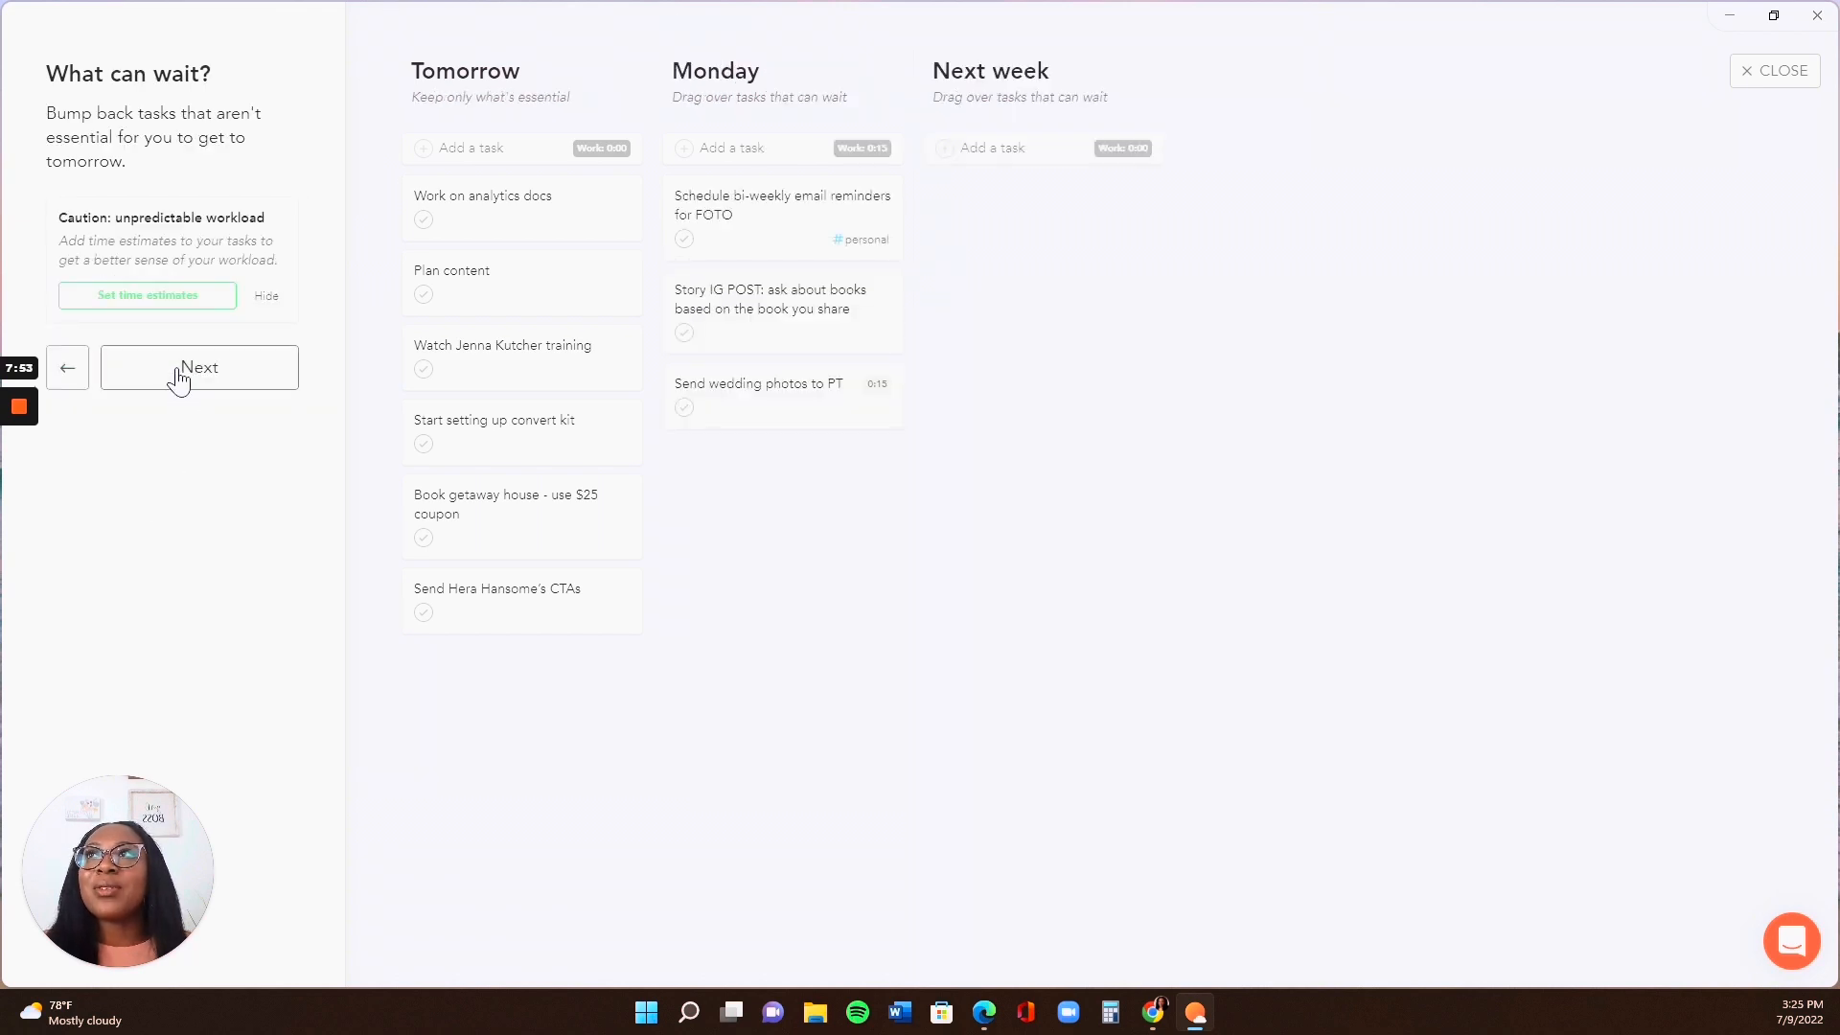
Set time estimates of 25 minutes for "Work on analytics docs" and 20 minutes for "Plan content"
click(152, 313)
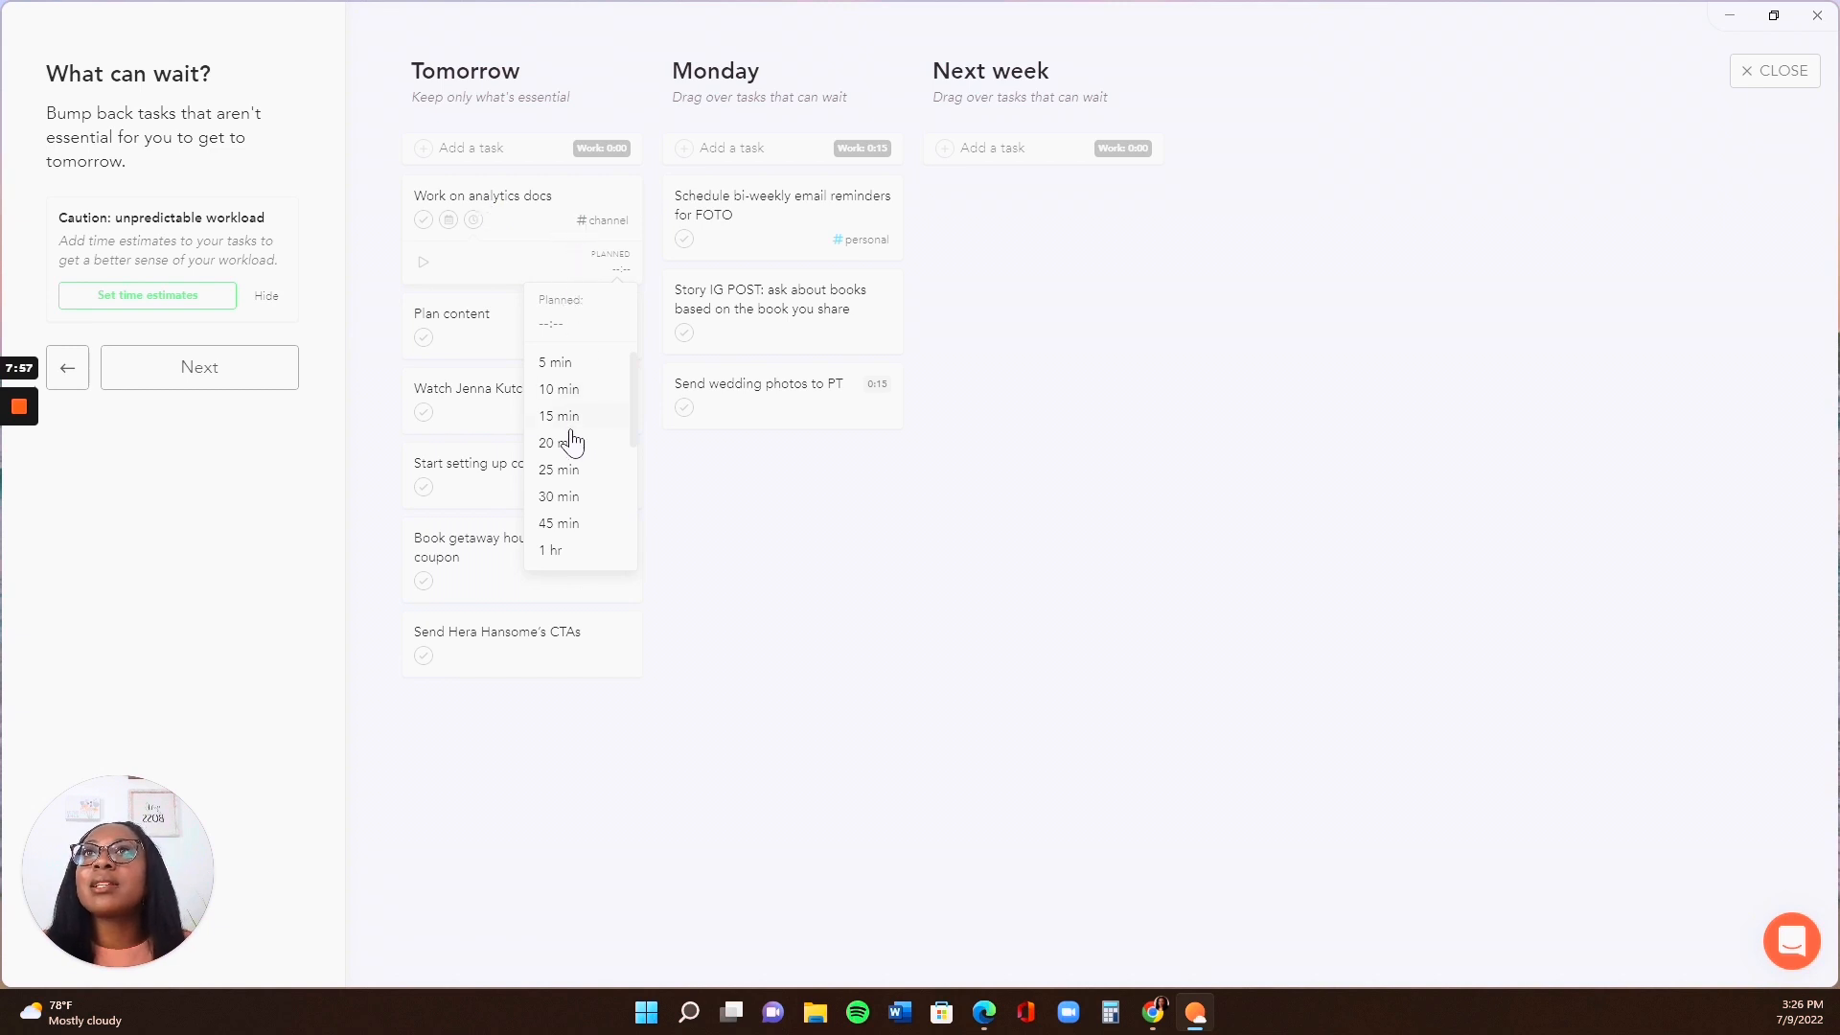
click(561, 472)
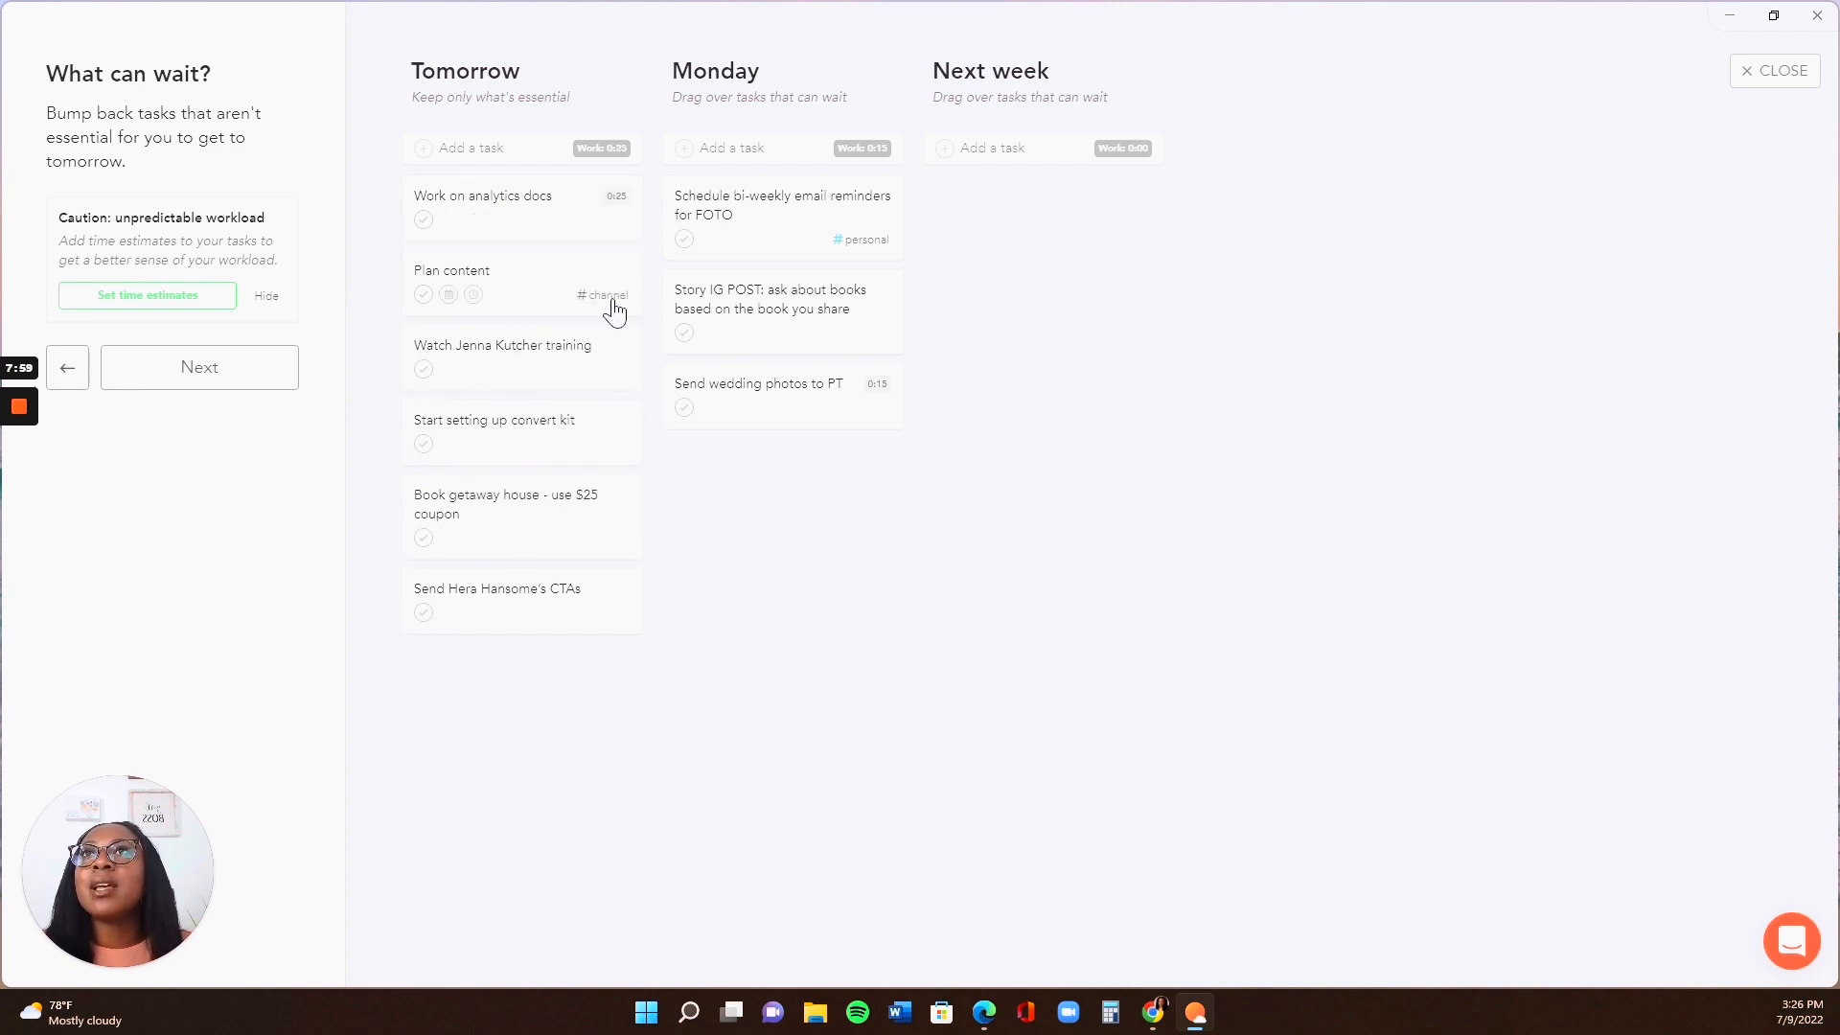
click(610, 299)
click(472, 295)
click(472, 295)
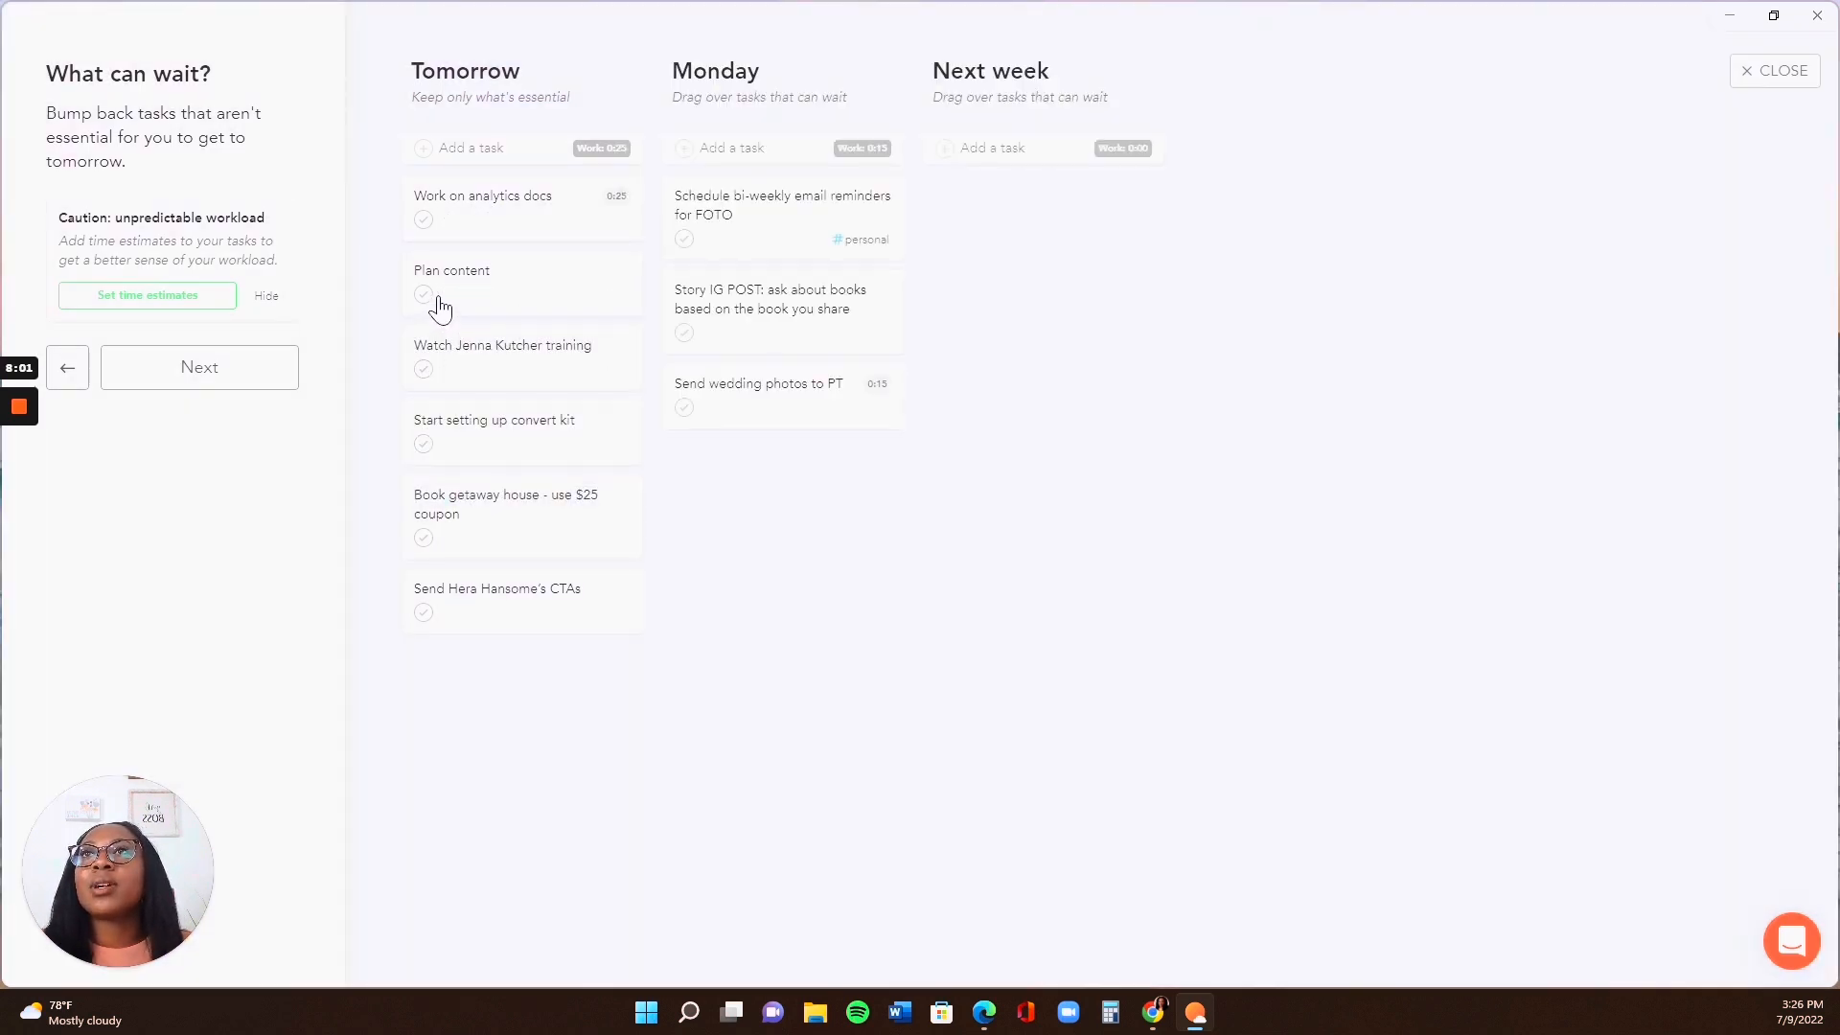
click(479, 297)
click(563, 534)
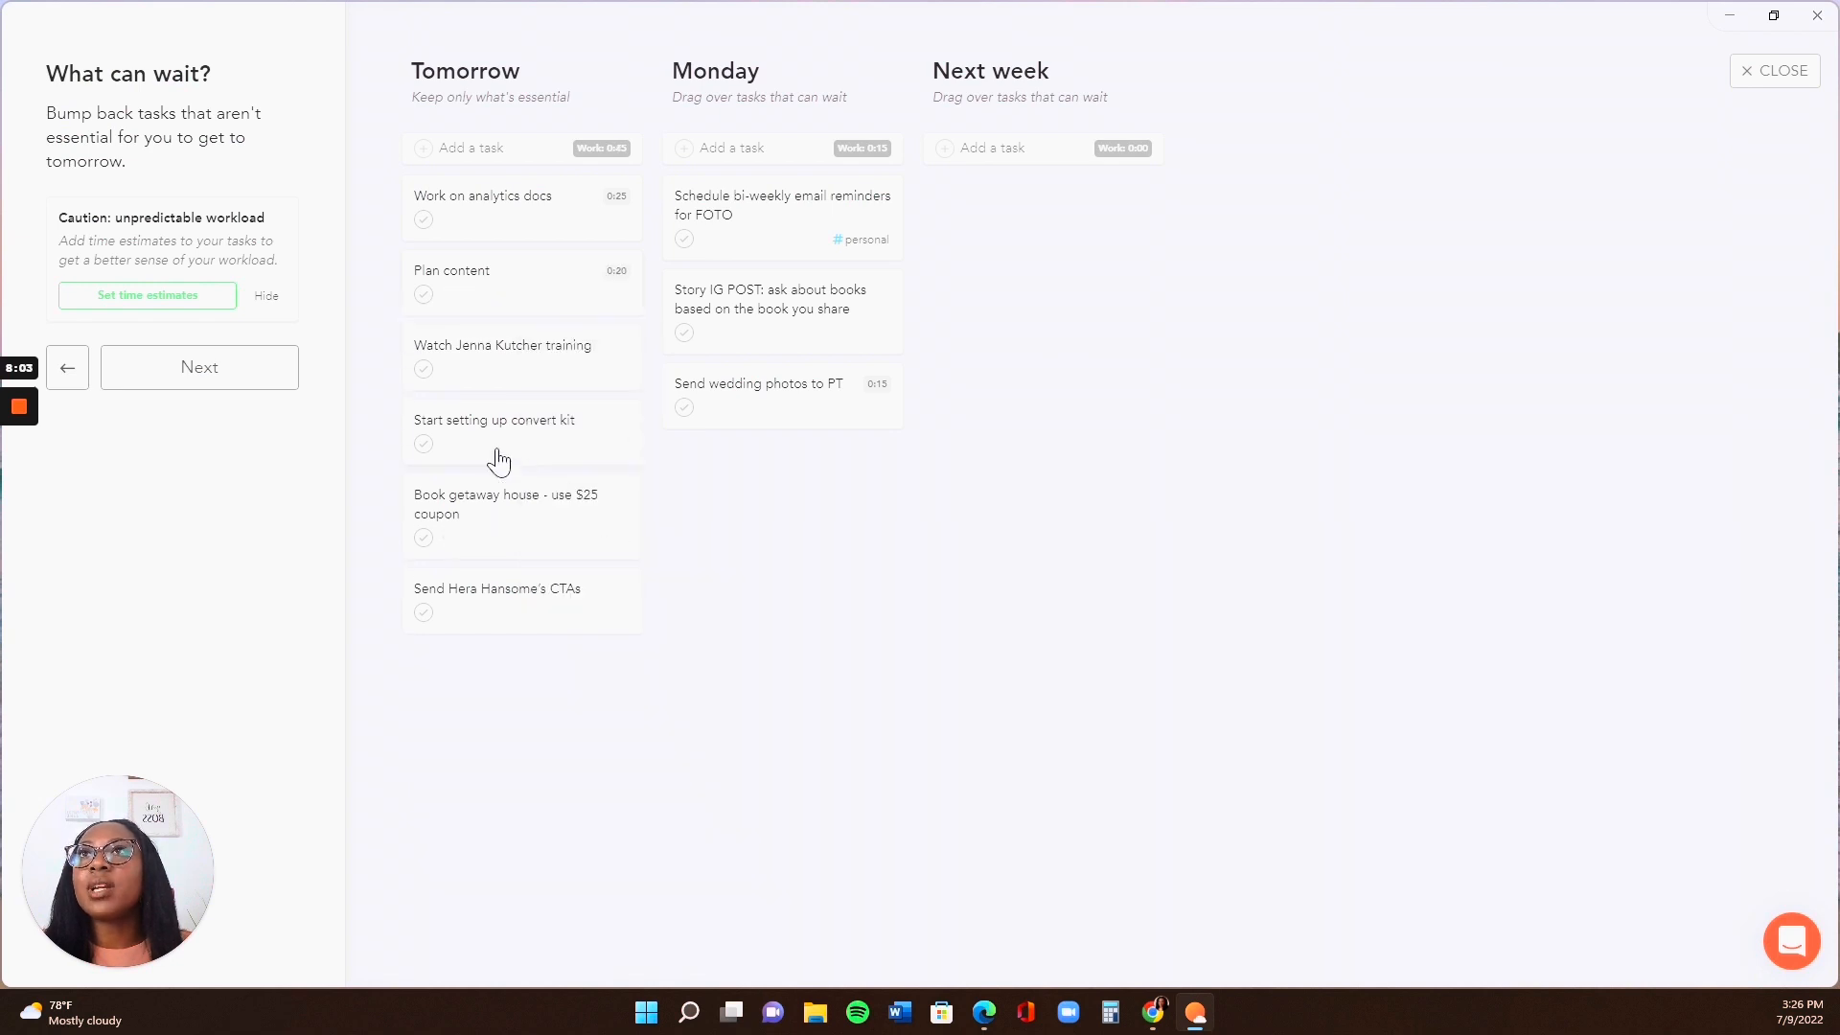
Set time estimates of 1 hour for "Watch Jenna Kutcher training" and 5 hours for "Start setting up convert kit"
click(476, 391)
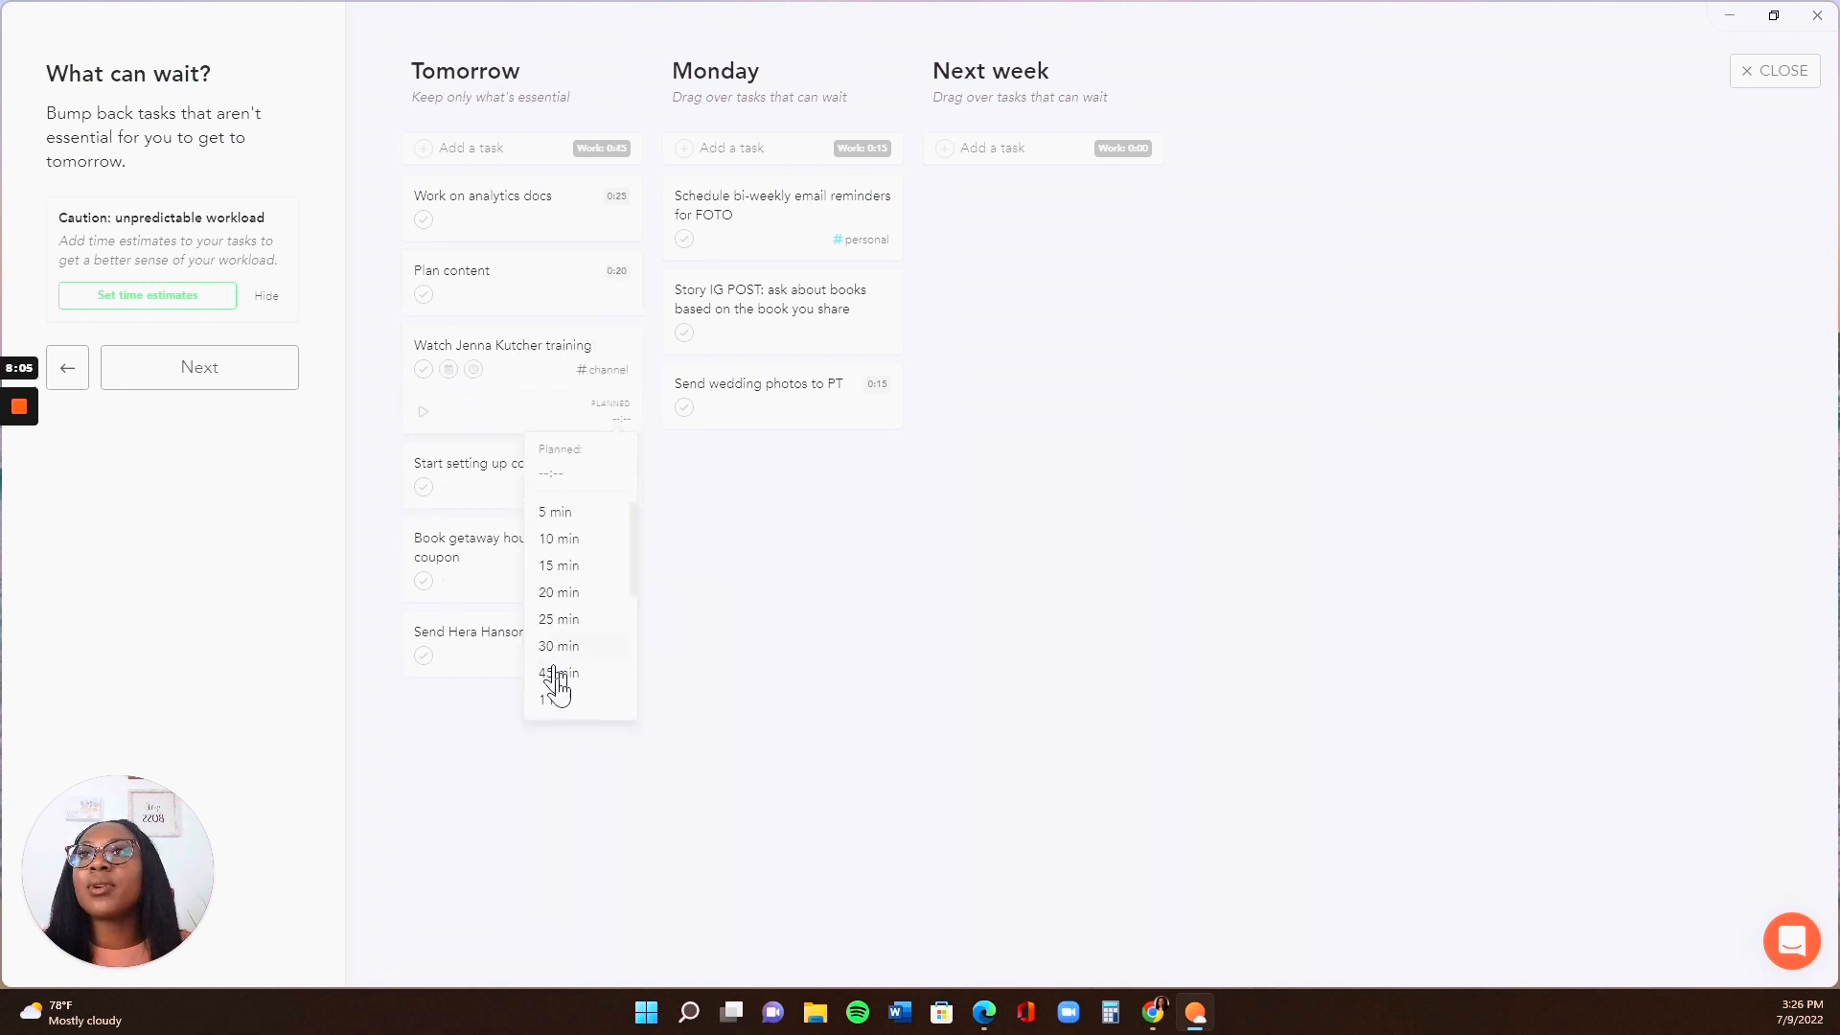
click(552, 700)
click(474, 446)
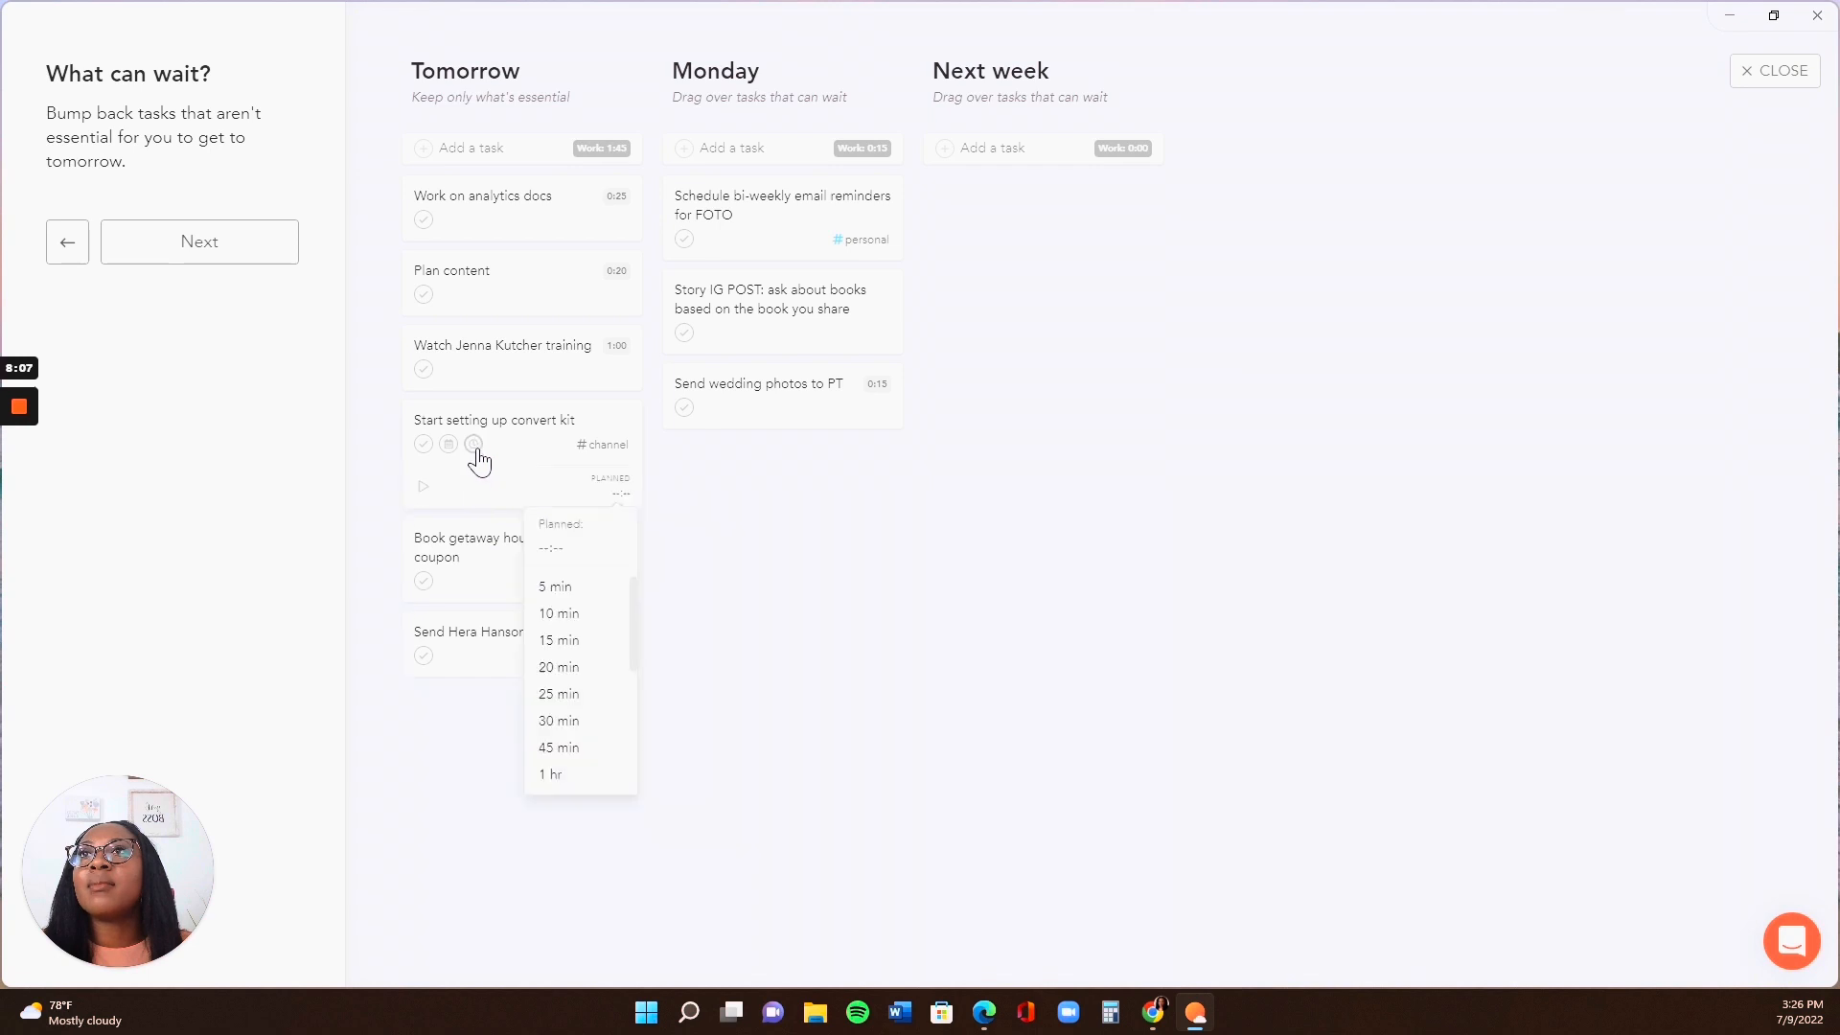
scroll(587, 692, down, 3)
click(587, 690)
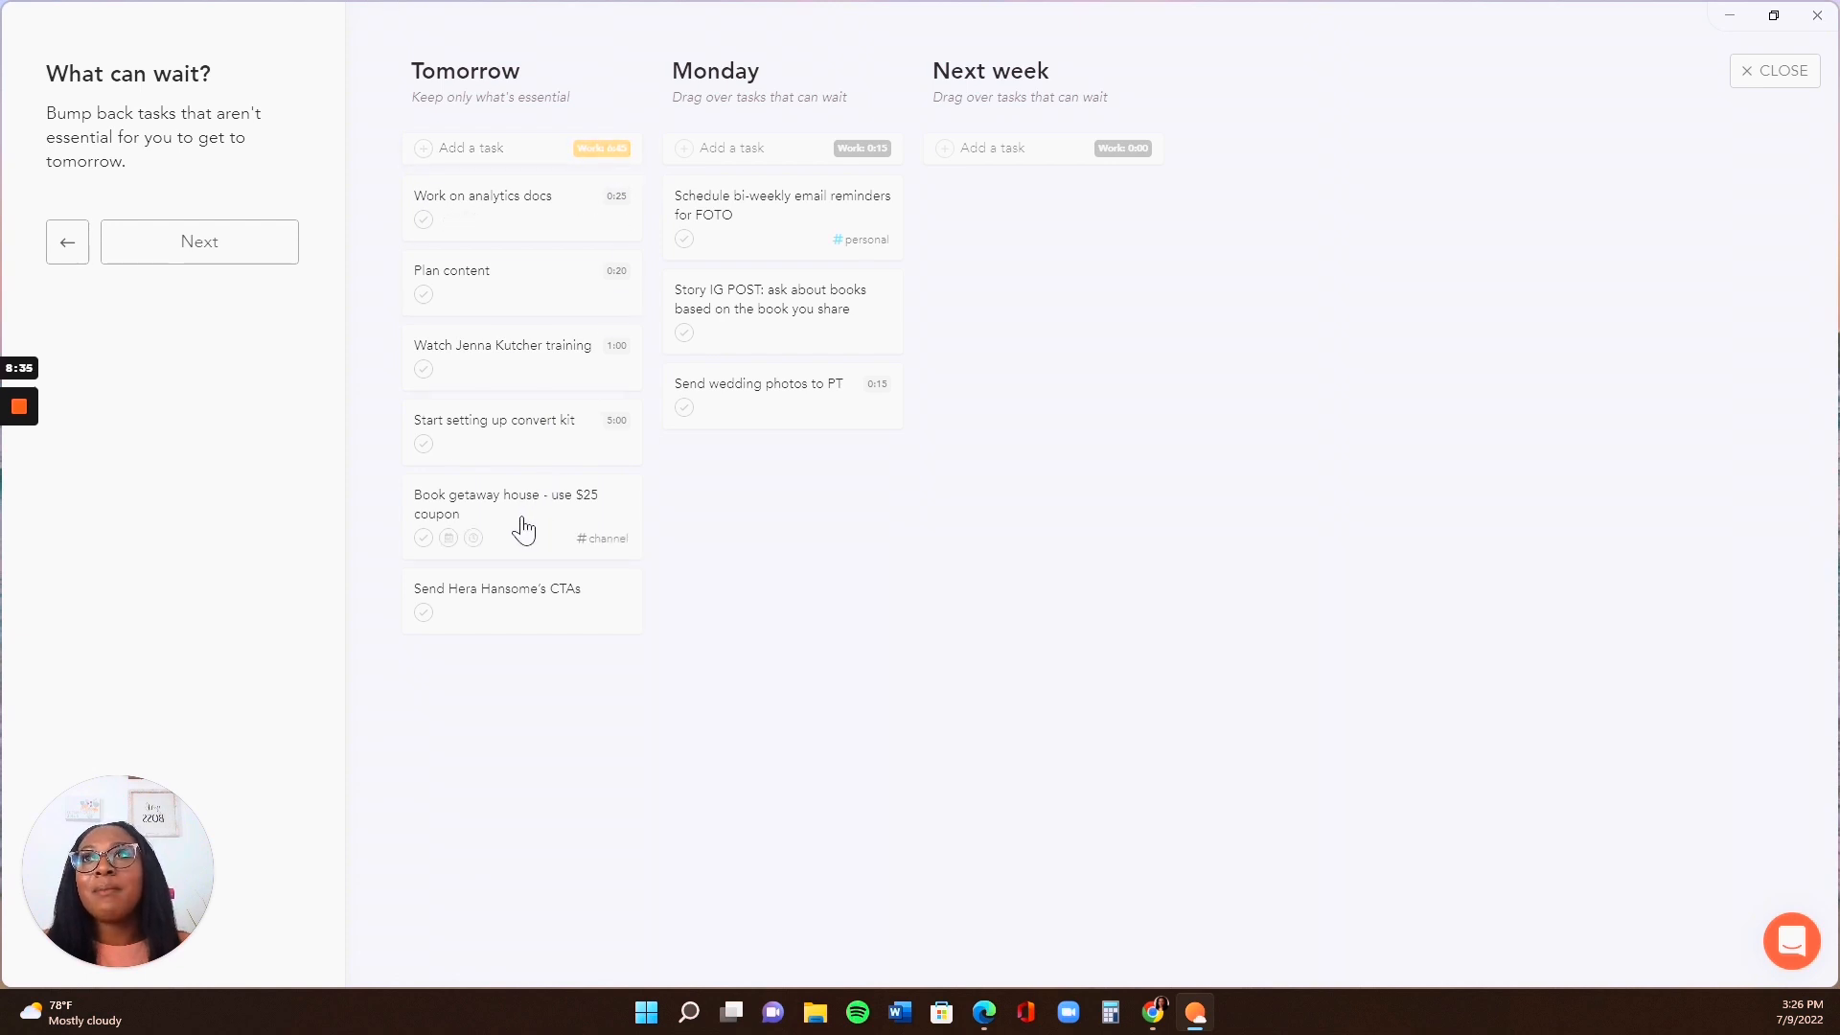
Postpone "Book getaway house - use $25 coupon" to Monday and the CTAs task to next week, and finalize tomorrow's plan
drag(522, 526, 867, 474)
drag(521, 525, 940, 411)
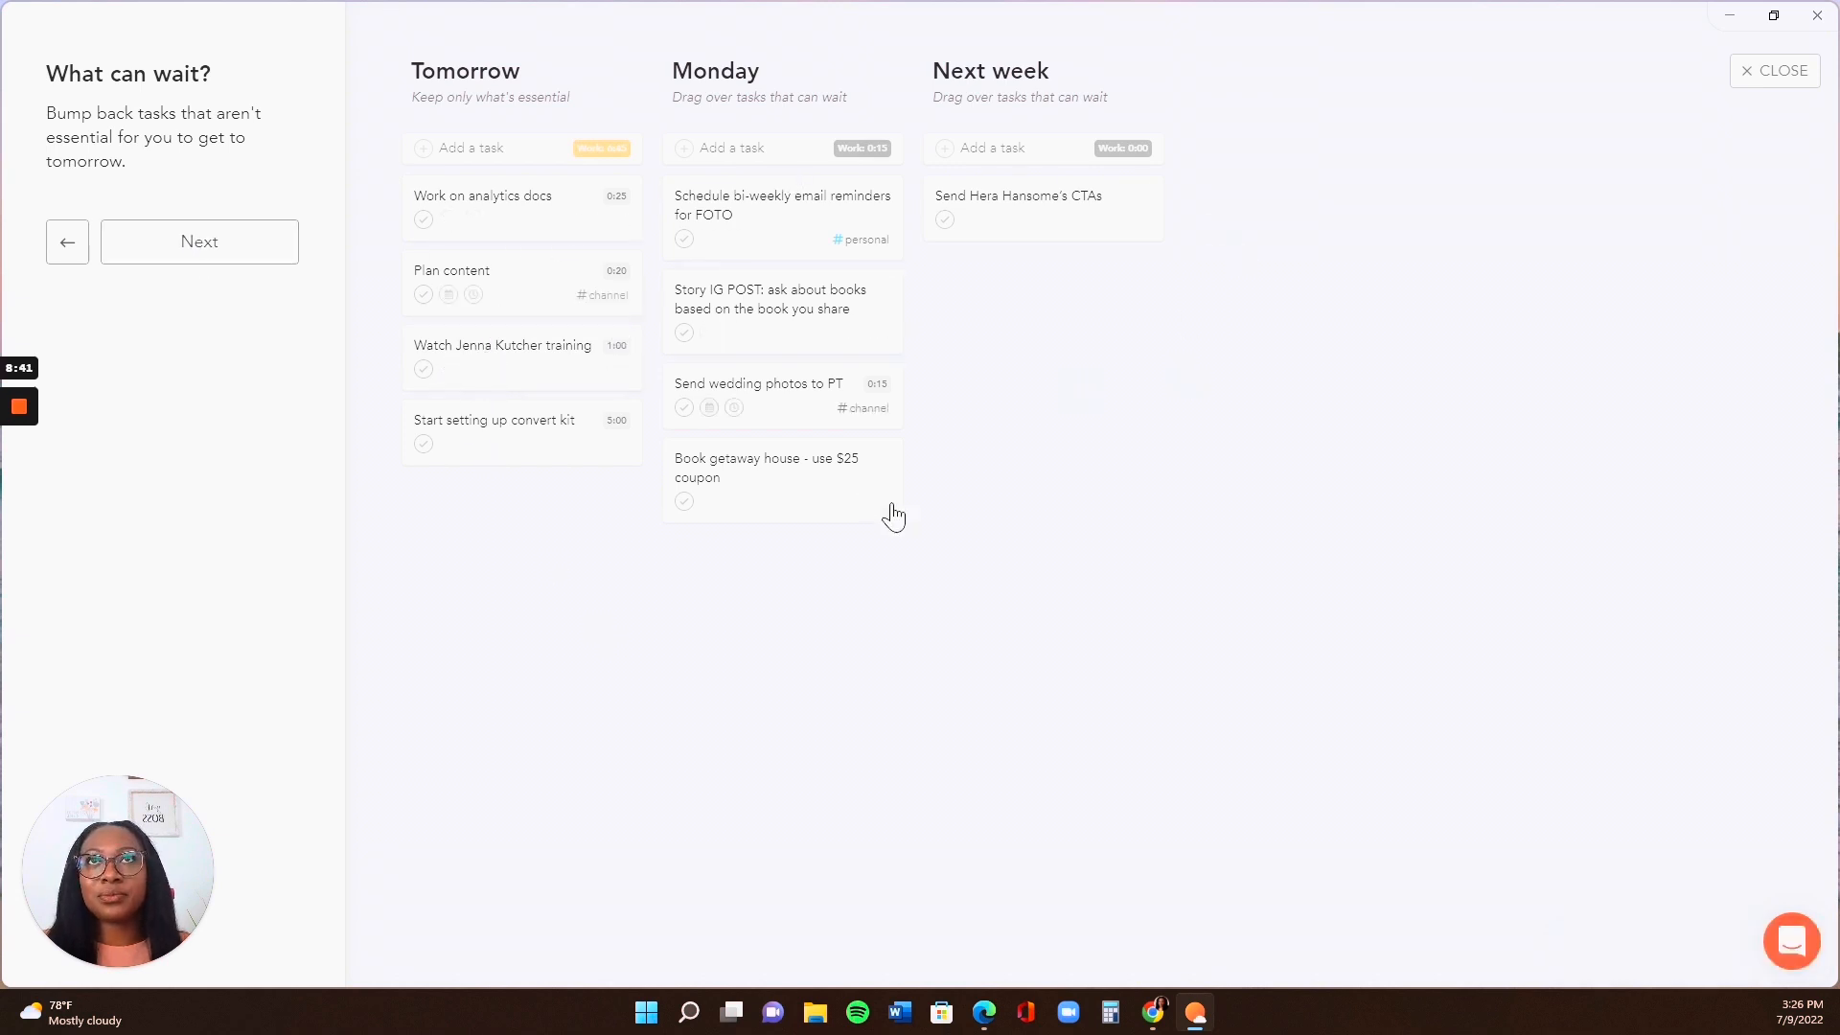
click(205, 247)
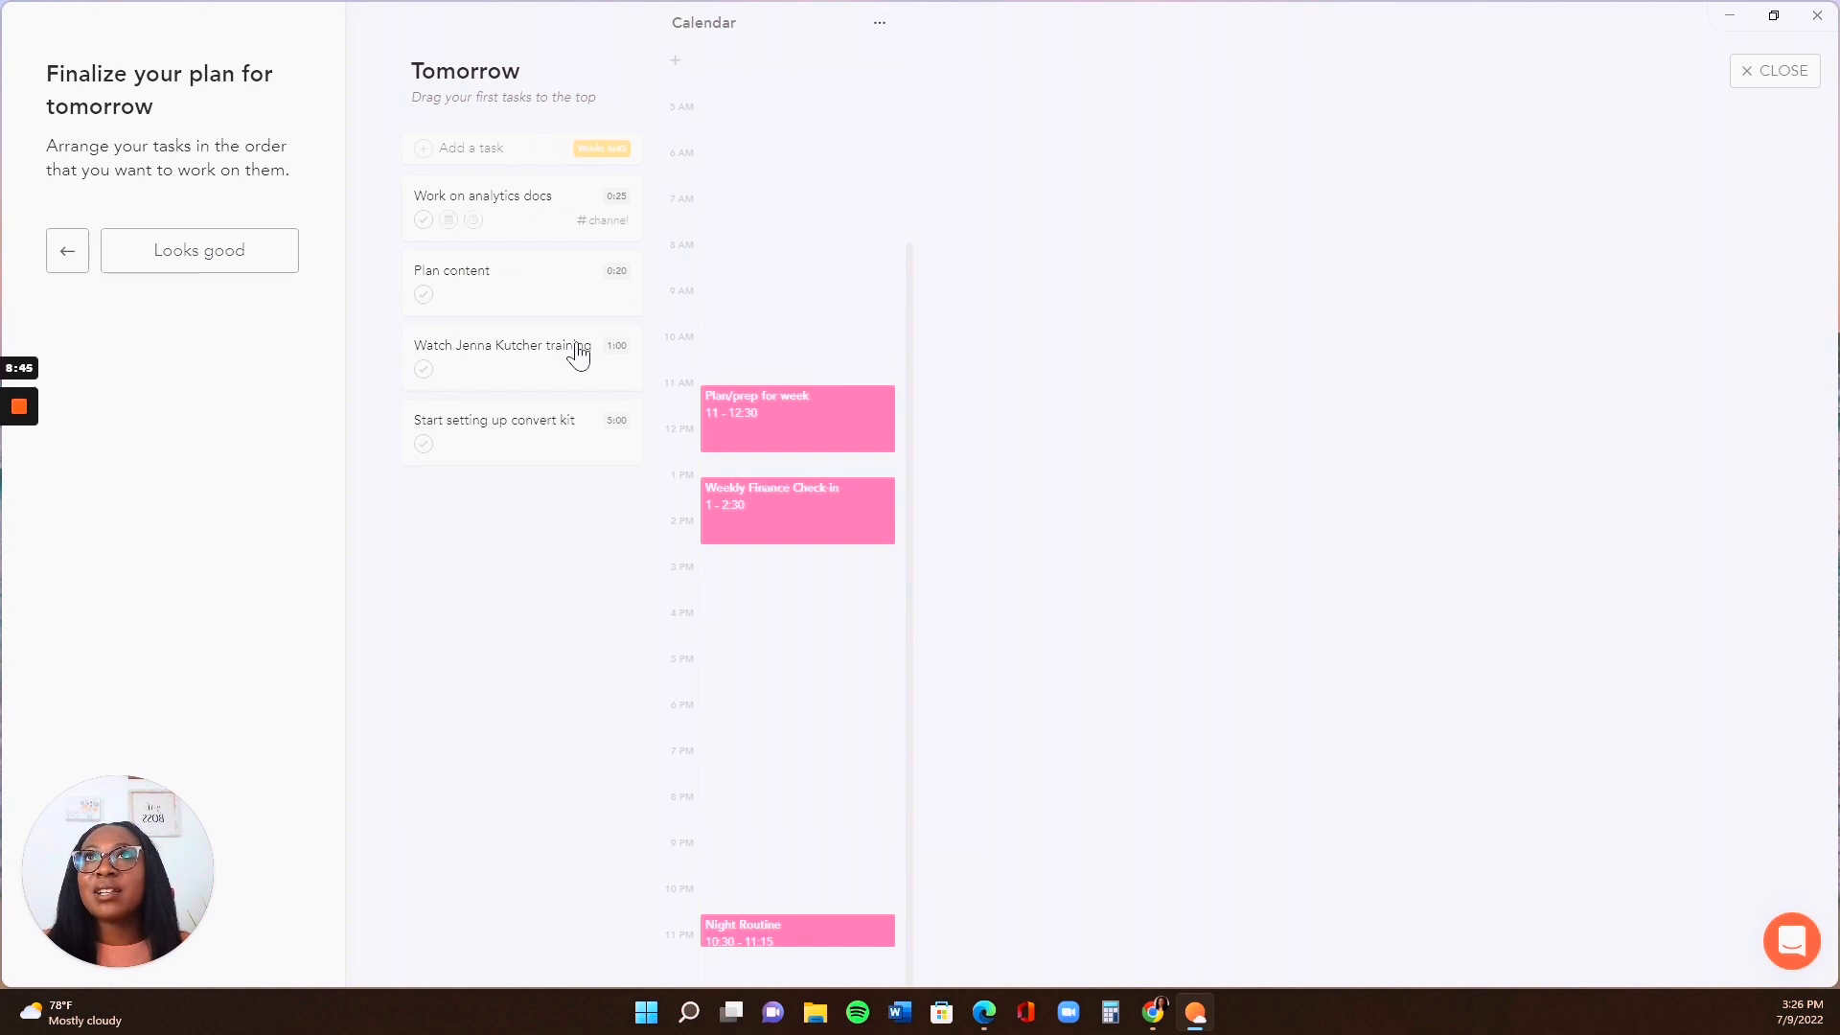
click(192, 252)
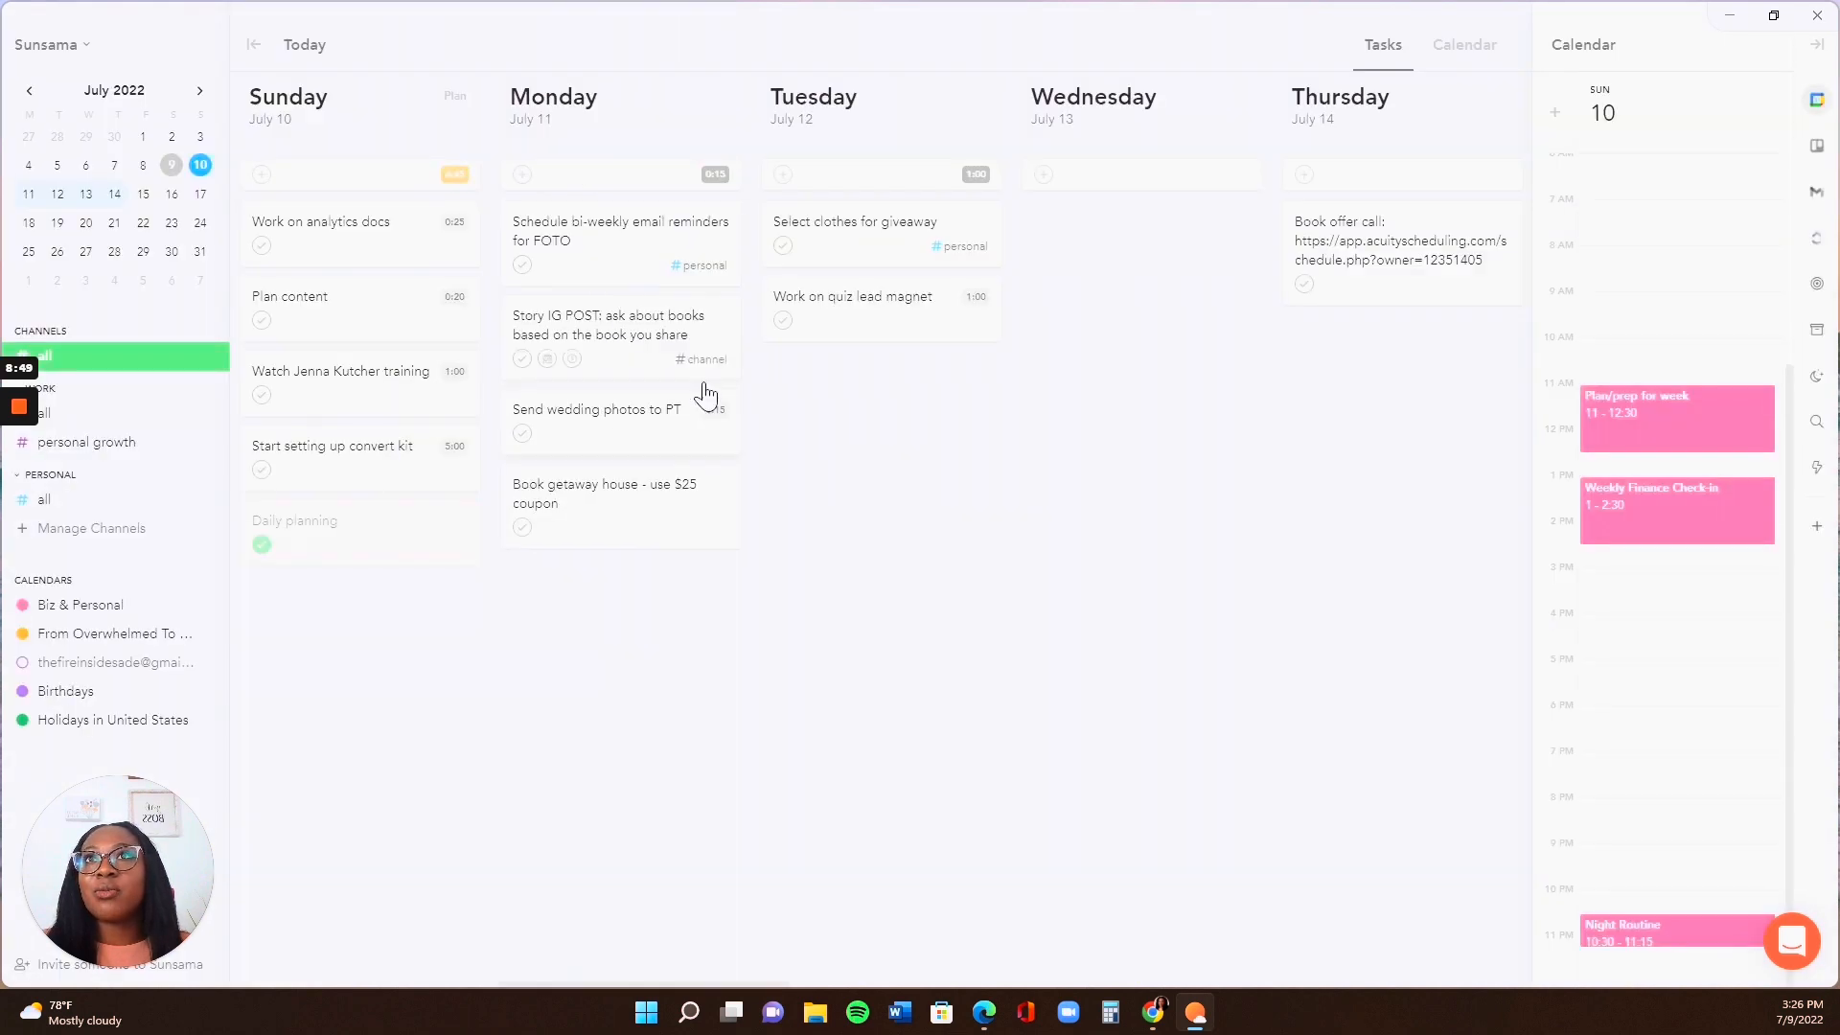
Shift Sunday's "Plan/prep for week" event to 3:55 pm, add it to the tasks and move that task to Wednesday, July 13
drag(1594, 407, 1692, 621)
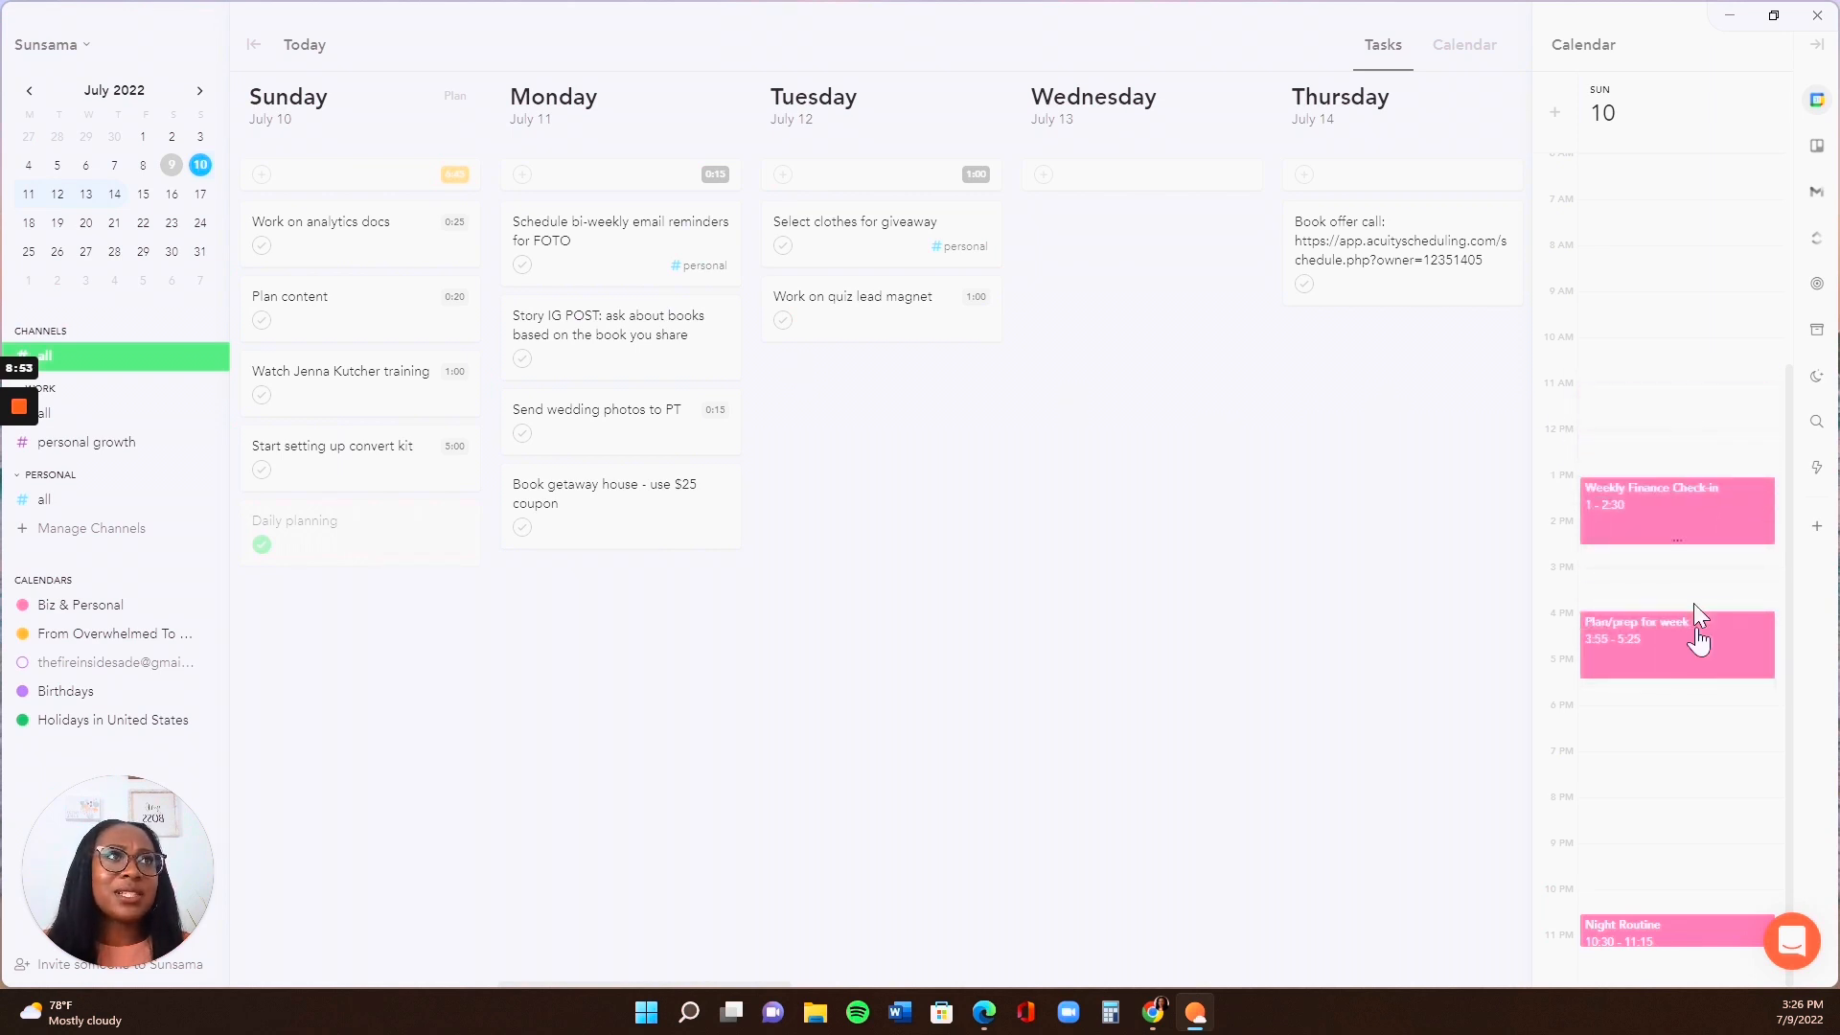
click(1663, 655)
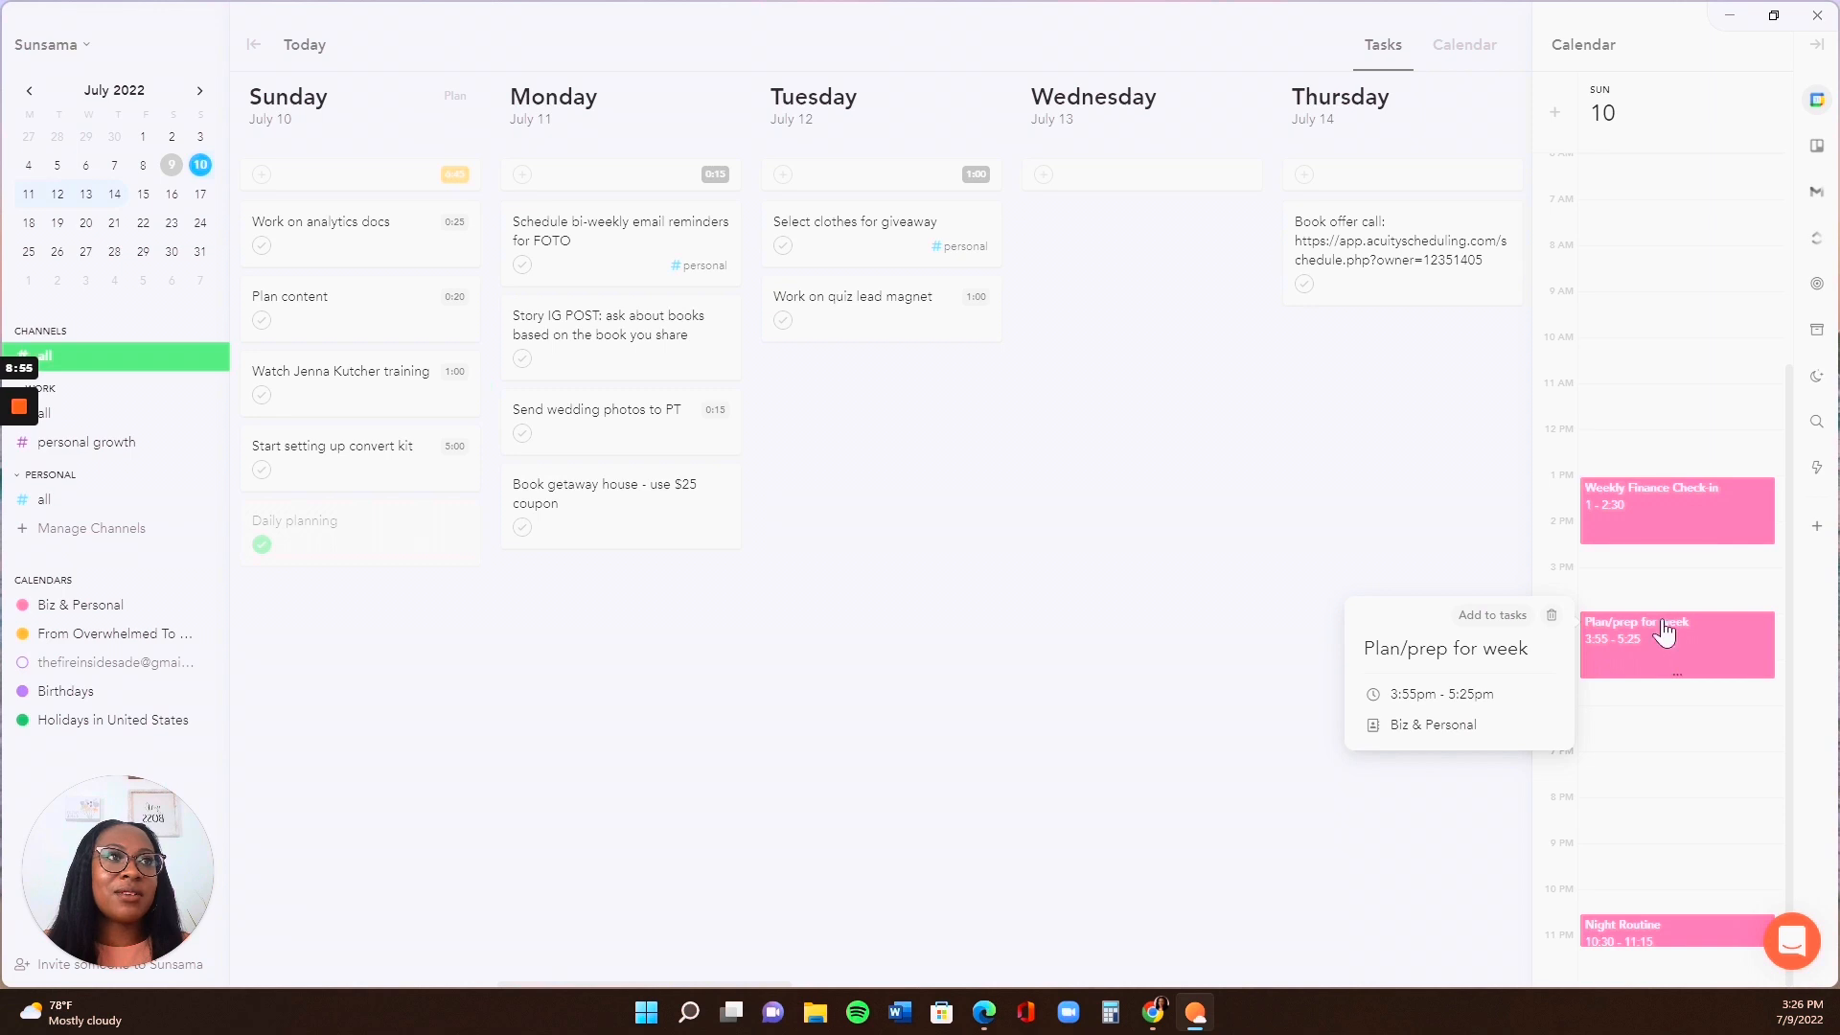
click(1500, 628)
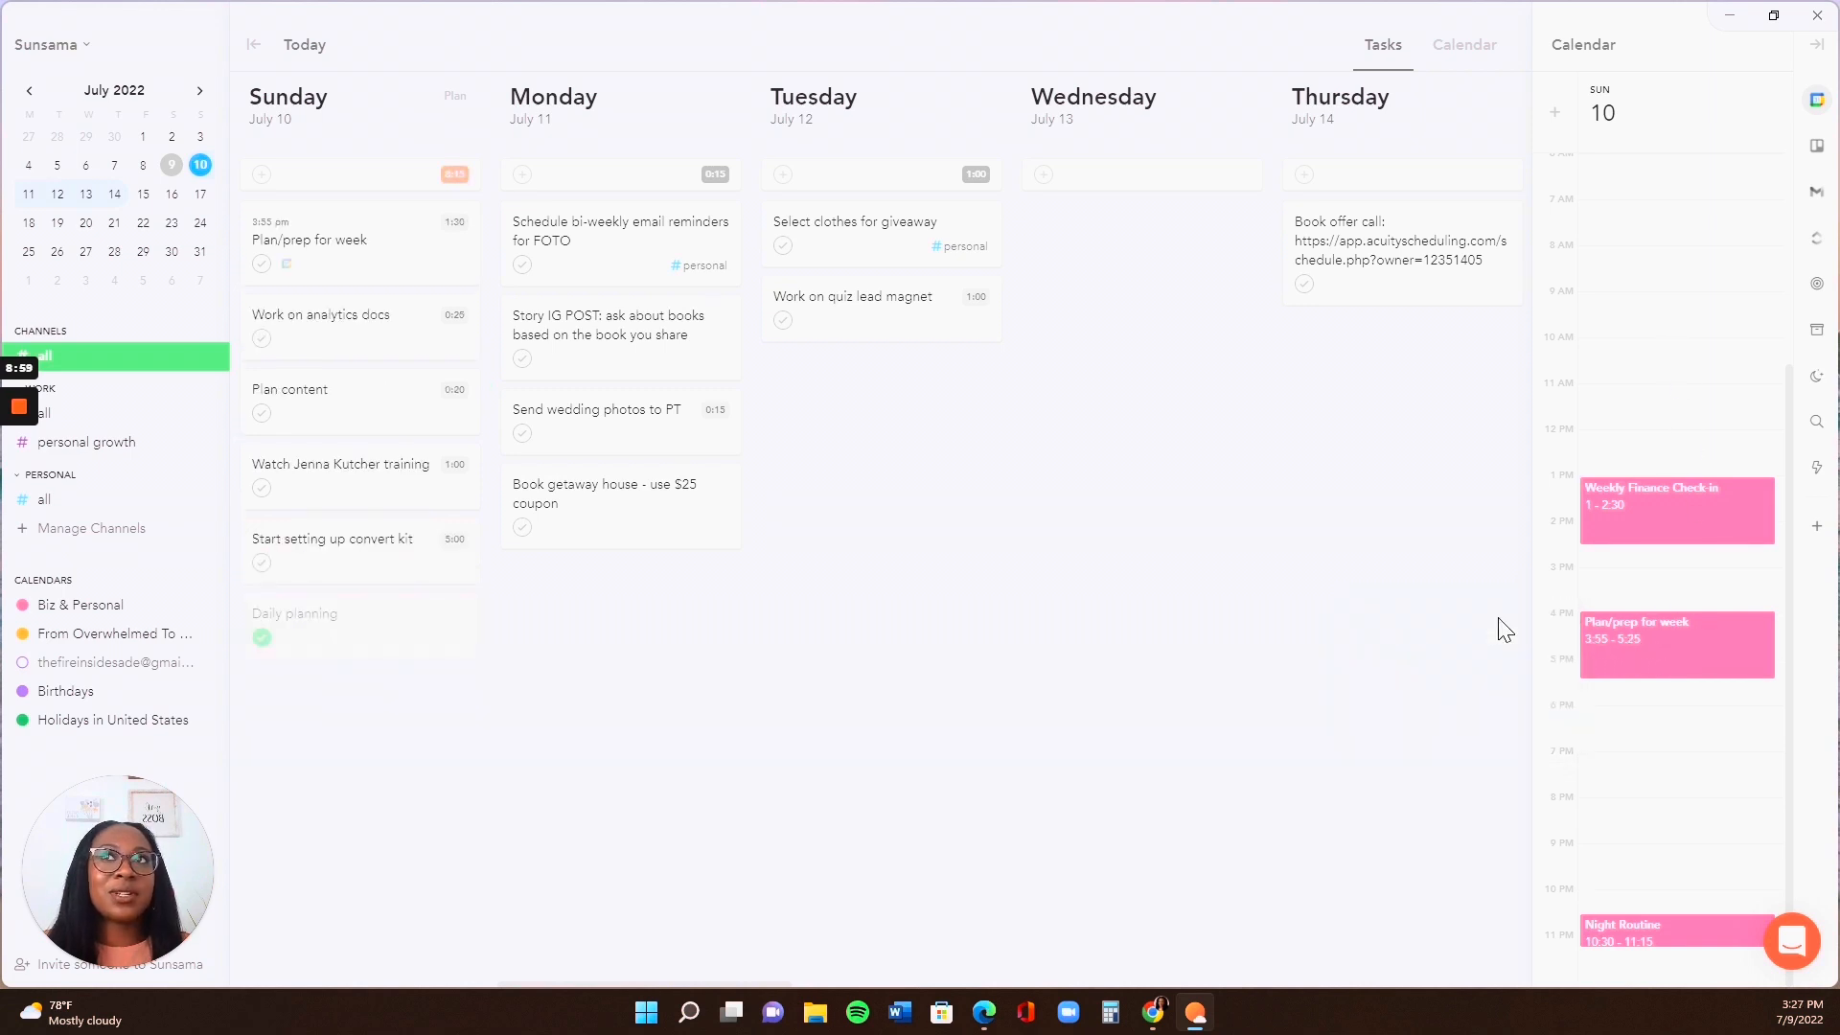
drag(290, 258, 1118, 218)
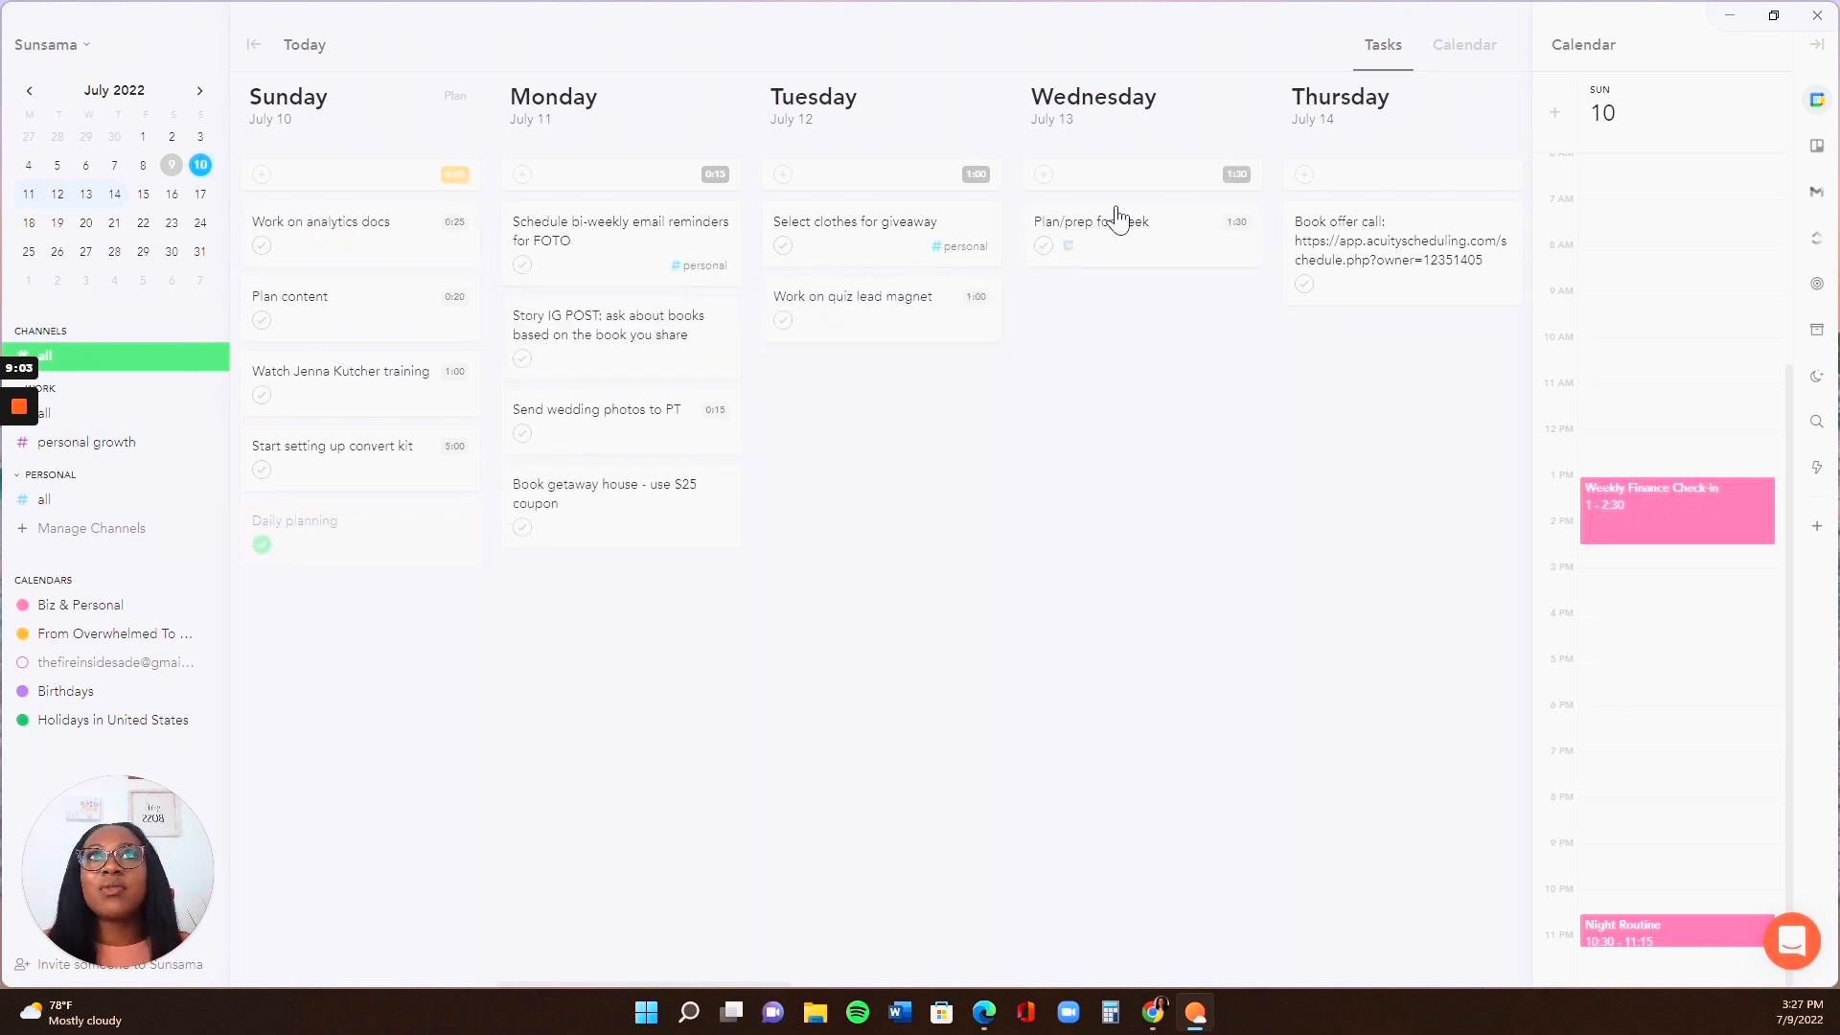
Import the Trello cards "Calendar" and "Photoshoot Planner" as tasks on Thursday, July 14
click(1817, 145)
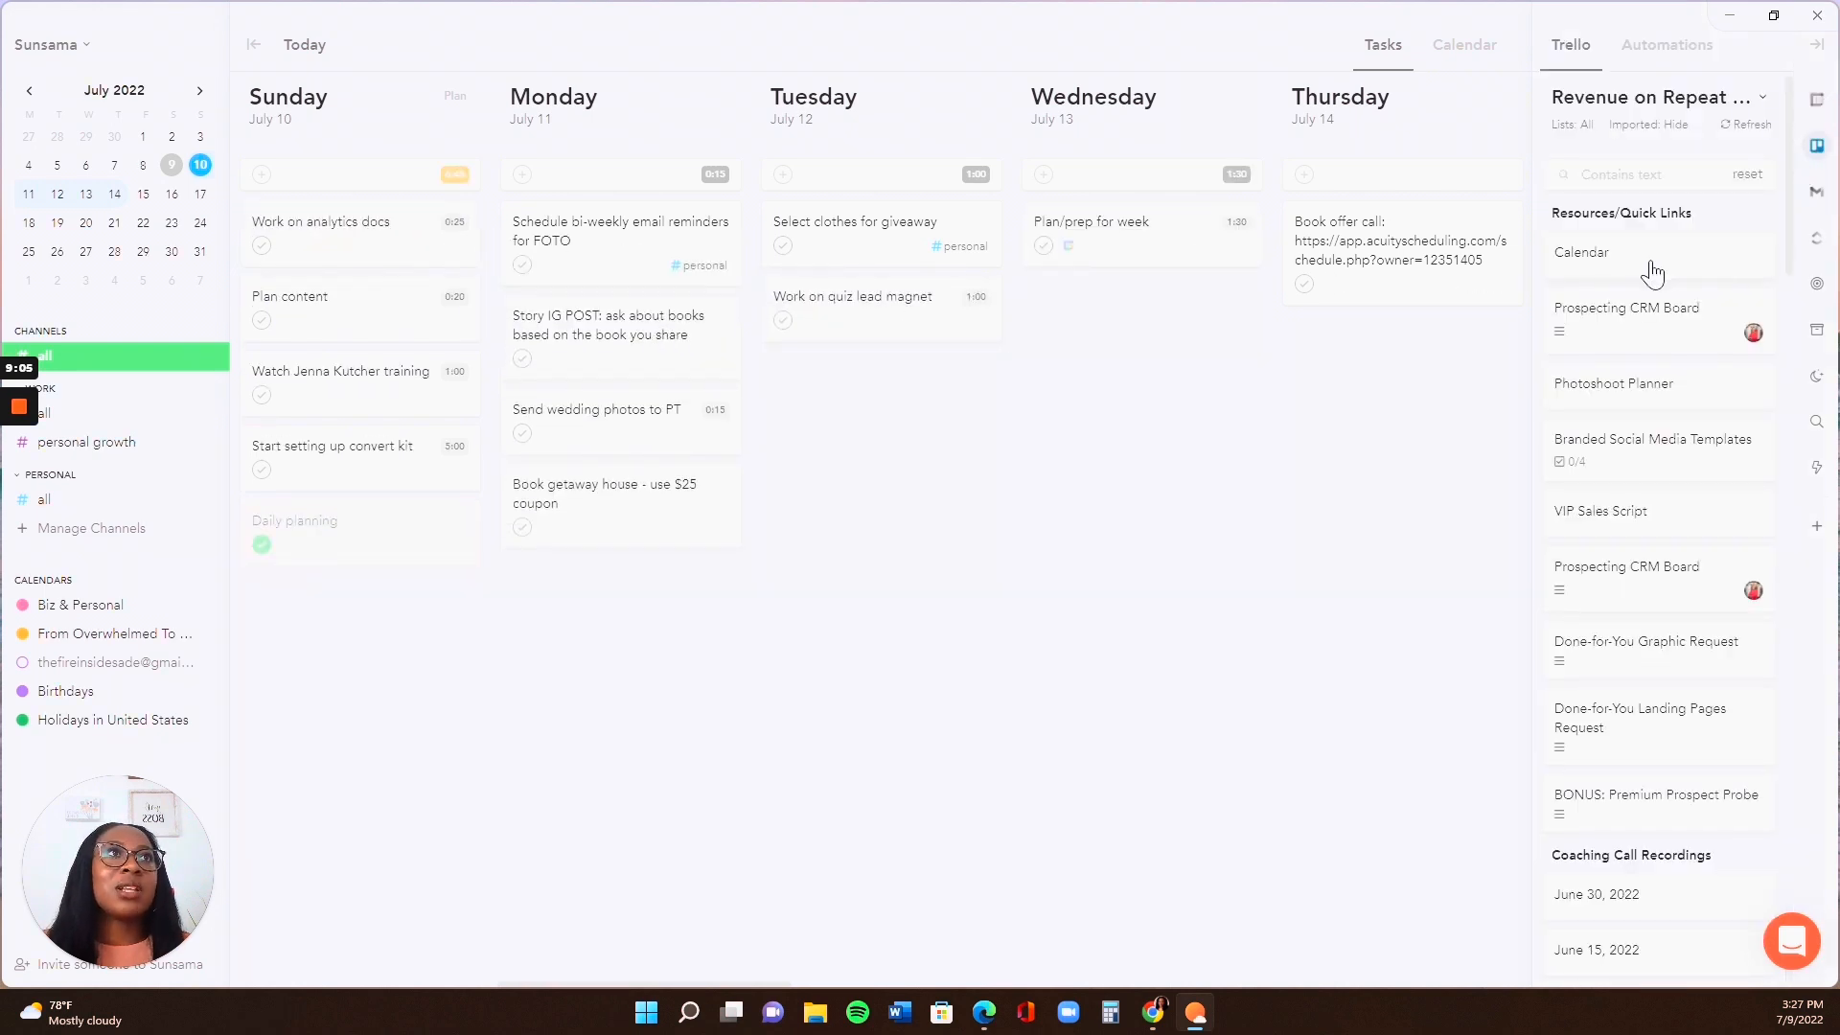
drag(1651, 268, 1308, 470)
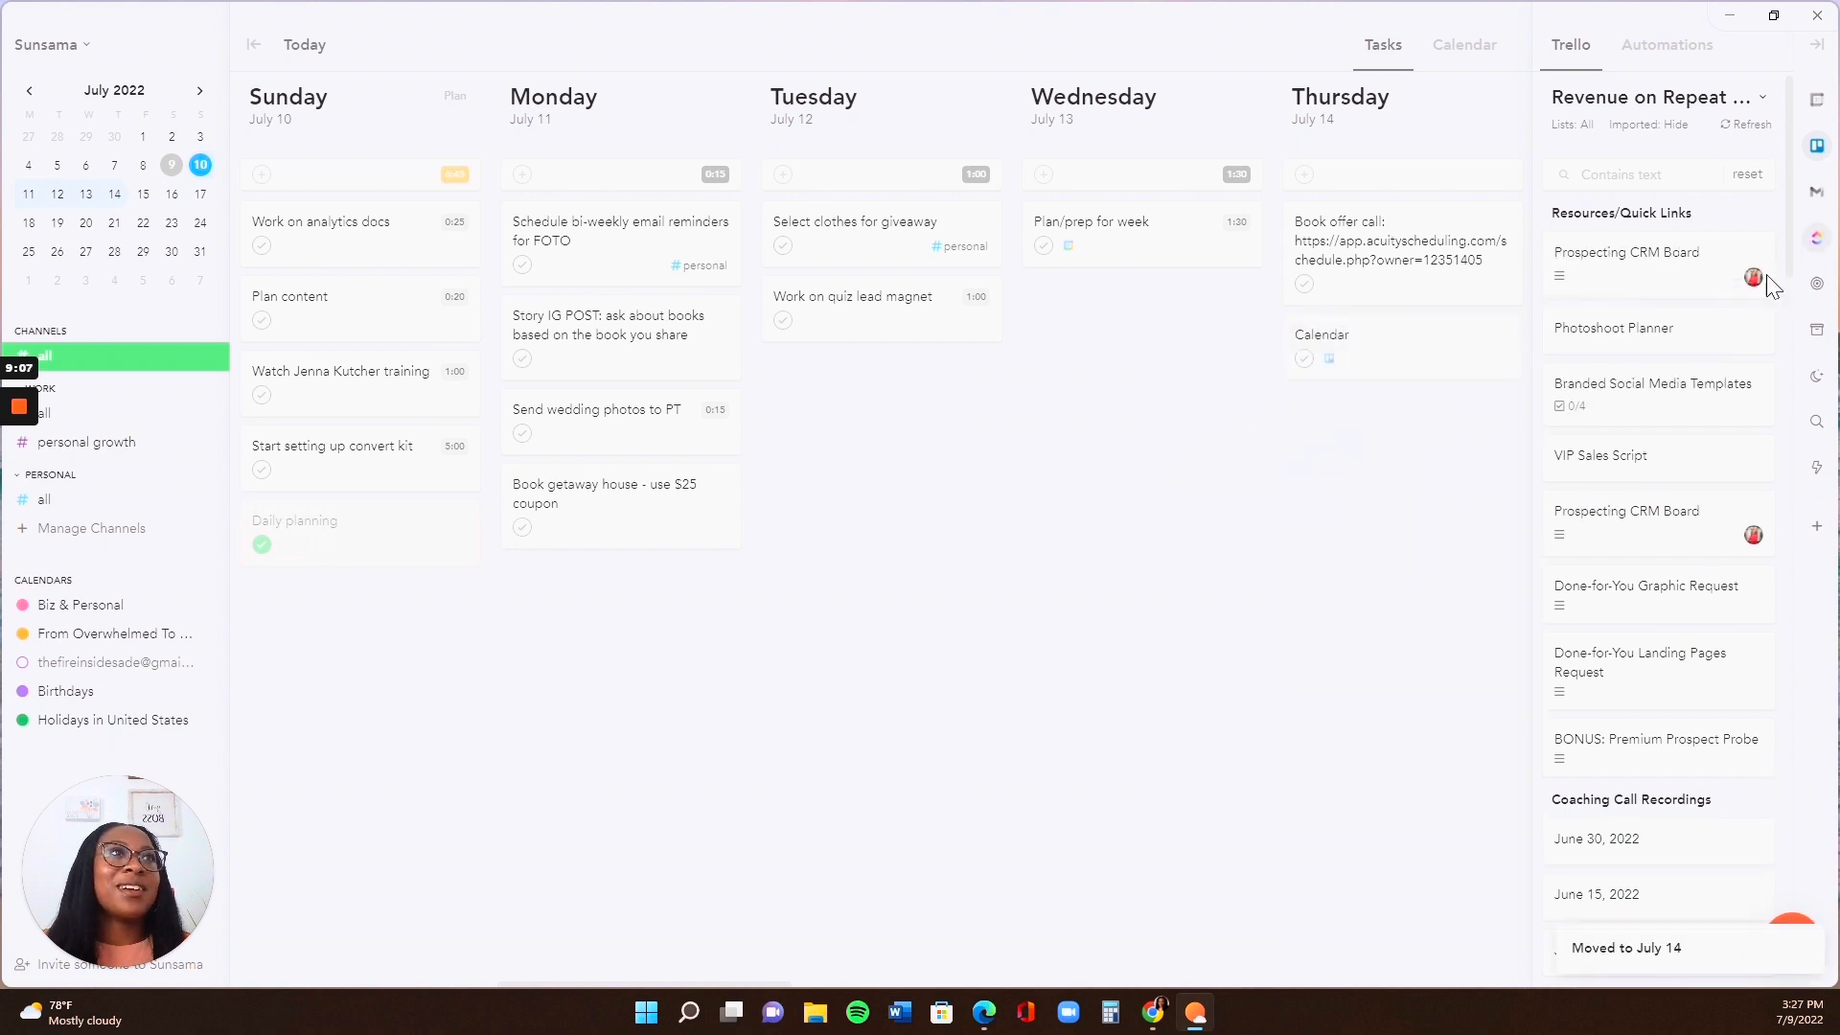
drag(1651, 357, 1376, 451)
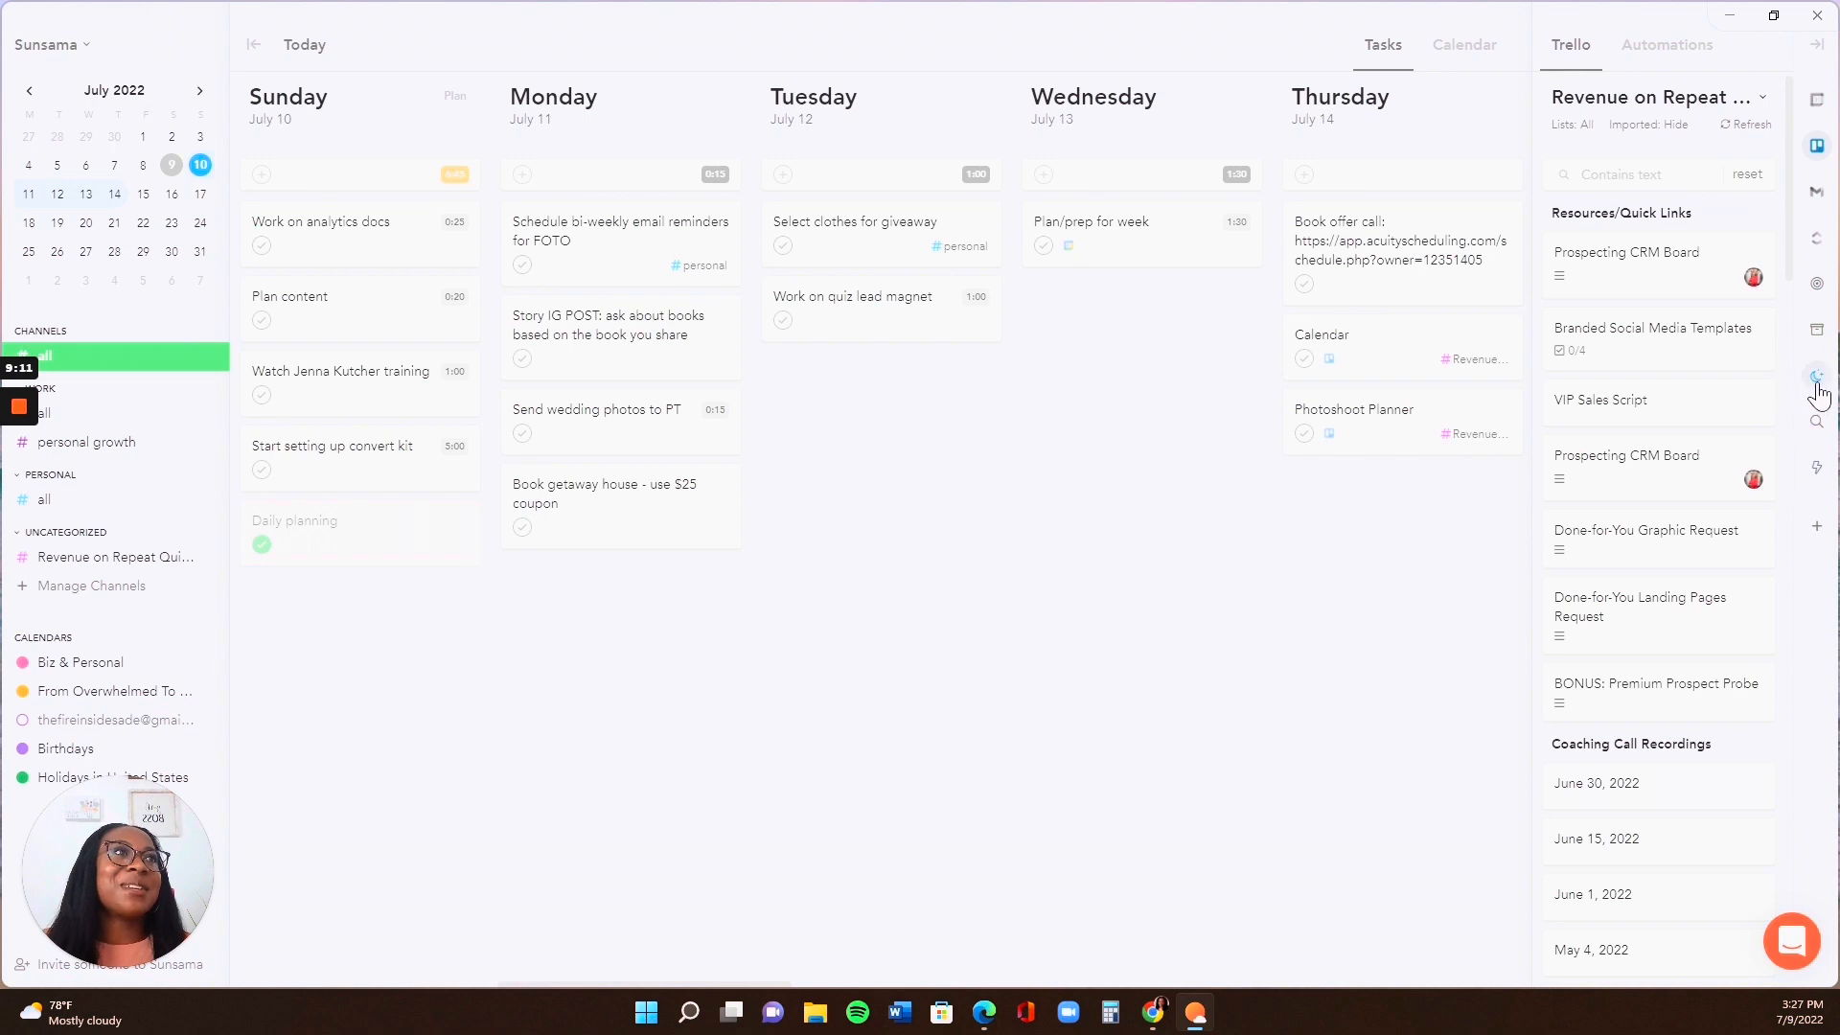
Move the "Watch Jenna Kutcher training" task from Sunday to the end of Tuesday's list and hide the side calendar
click(1817, 98)
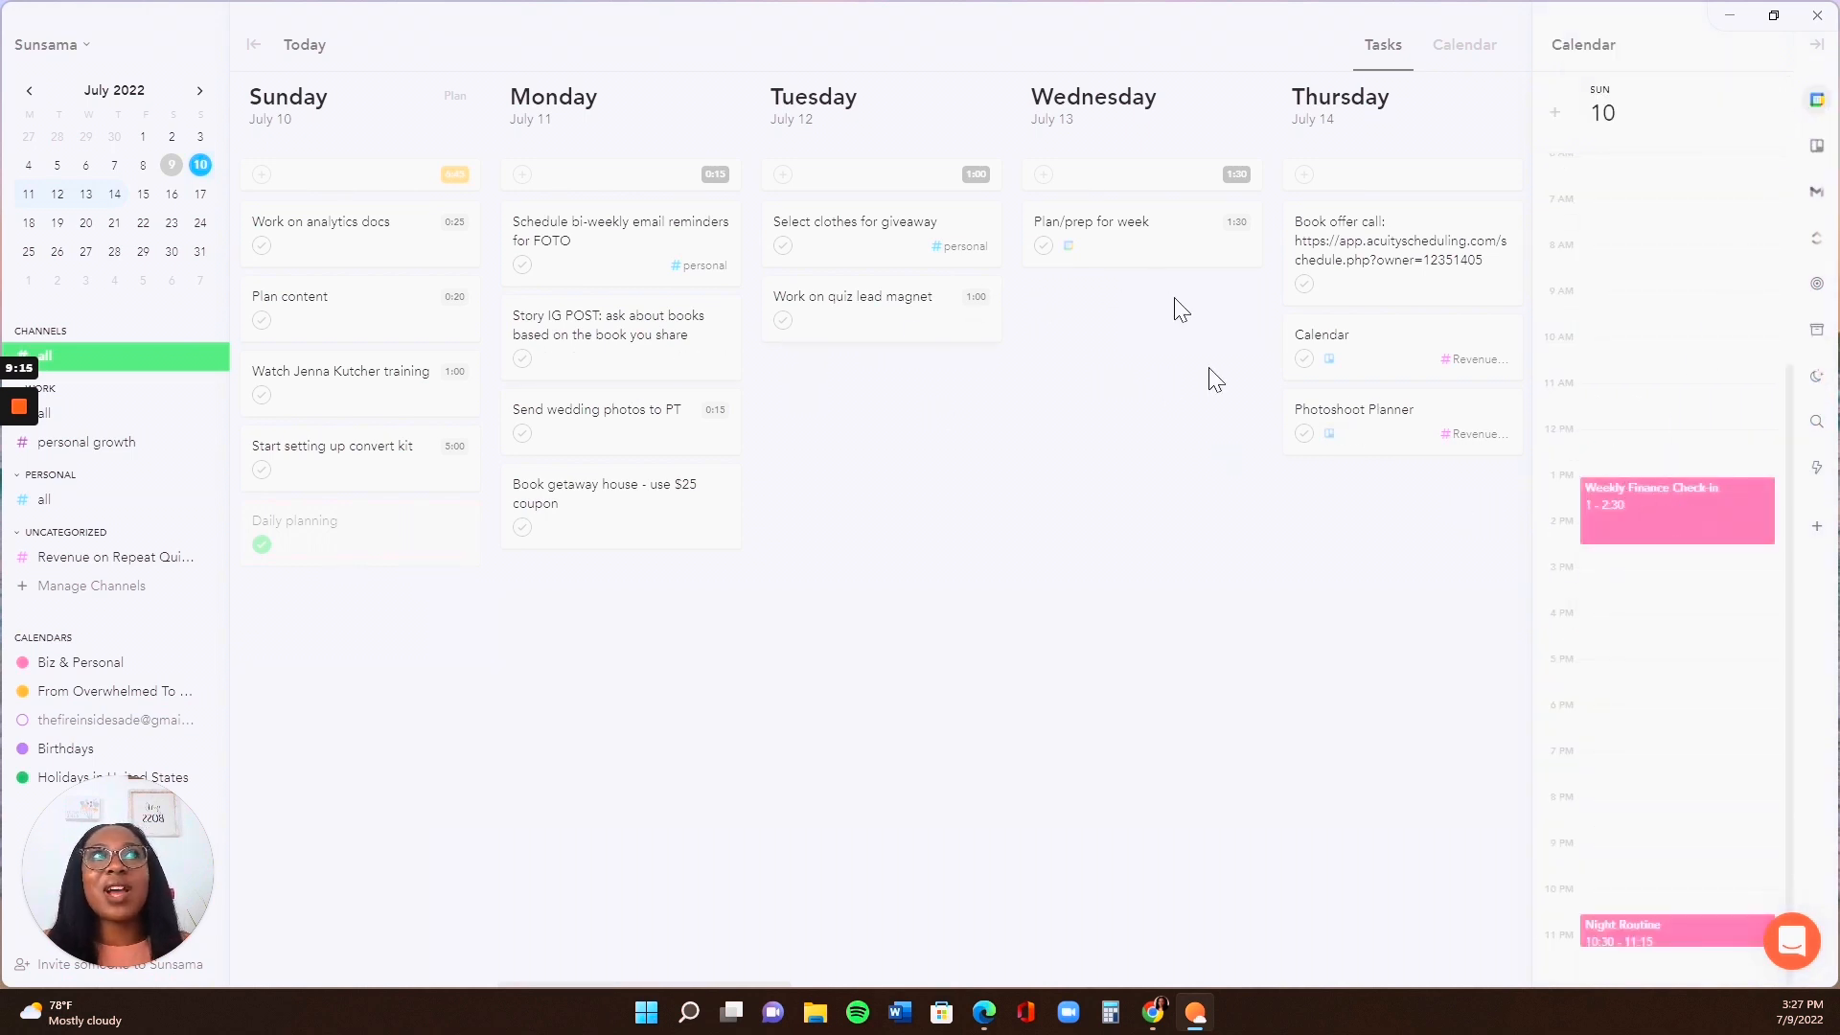
drag(338, 375, 838, 377)
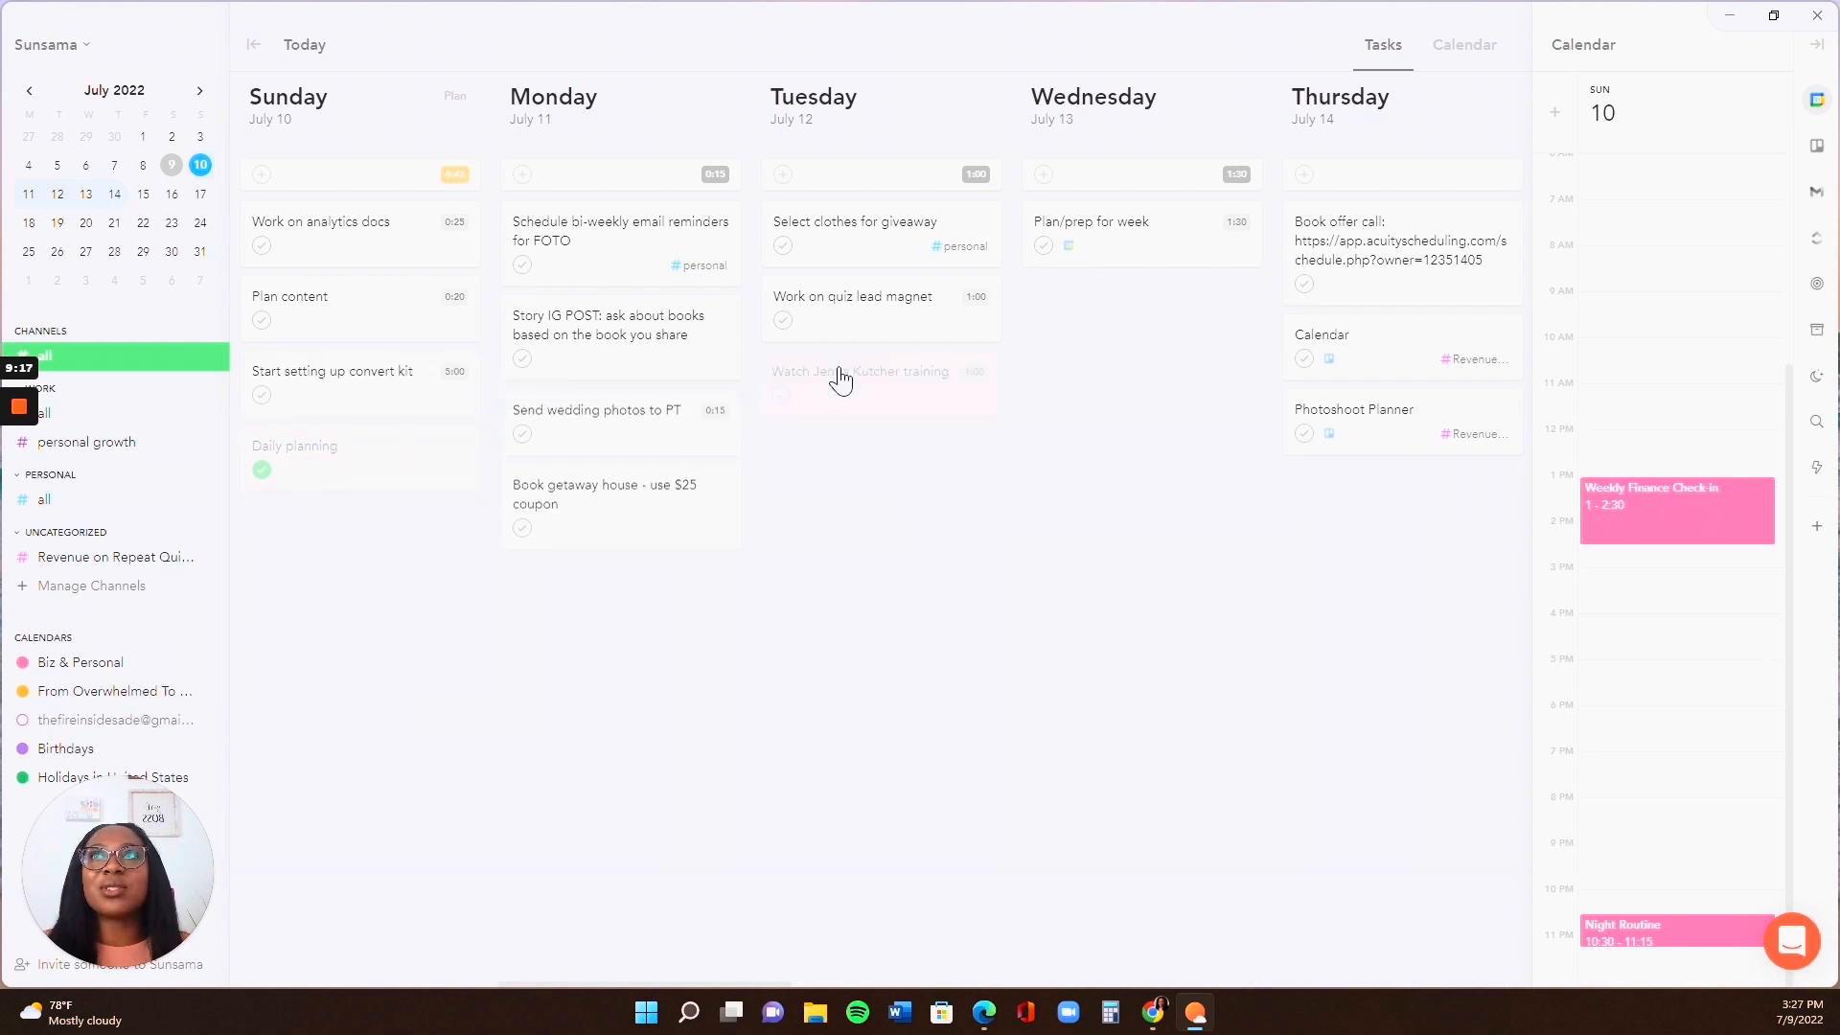
click(1814, 48)
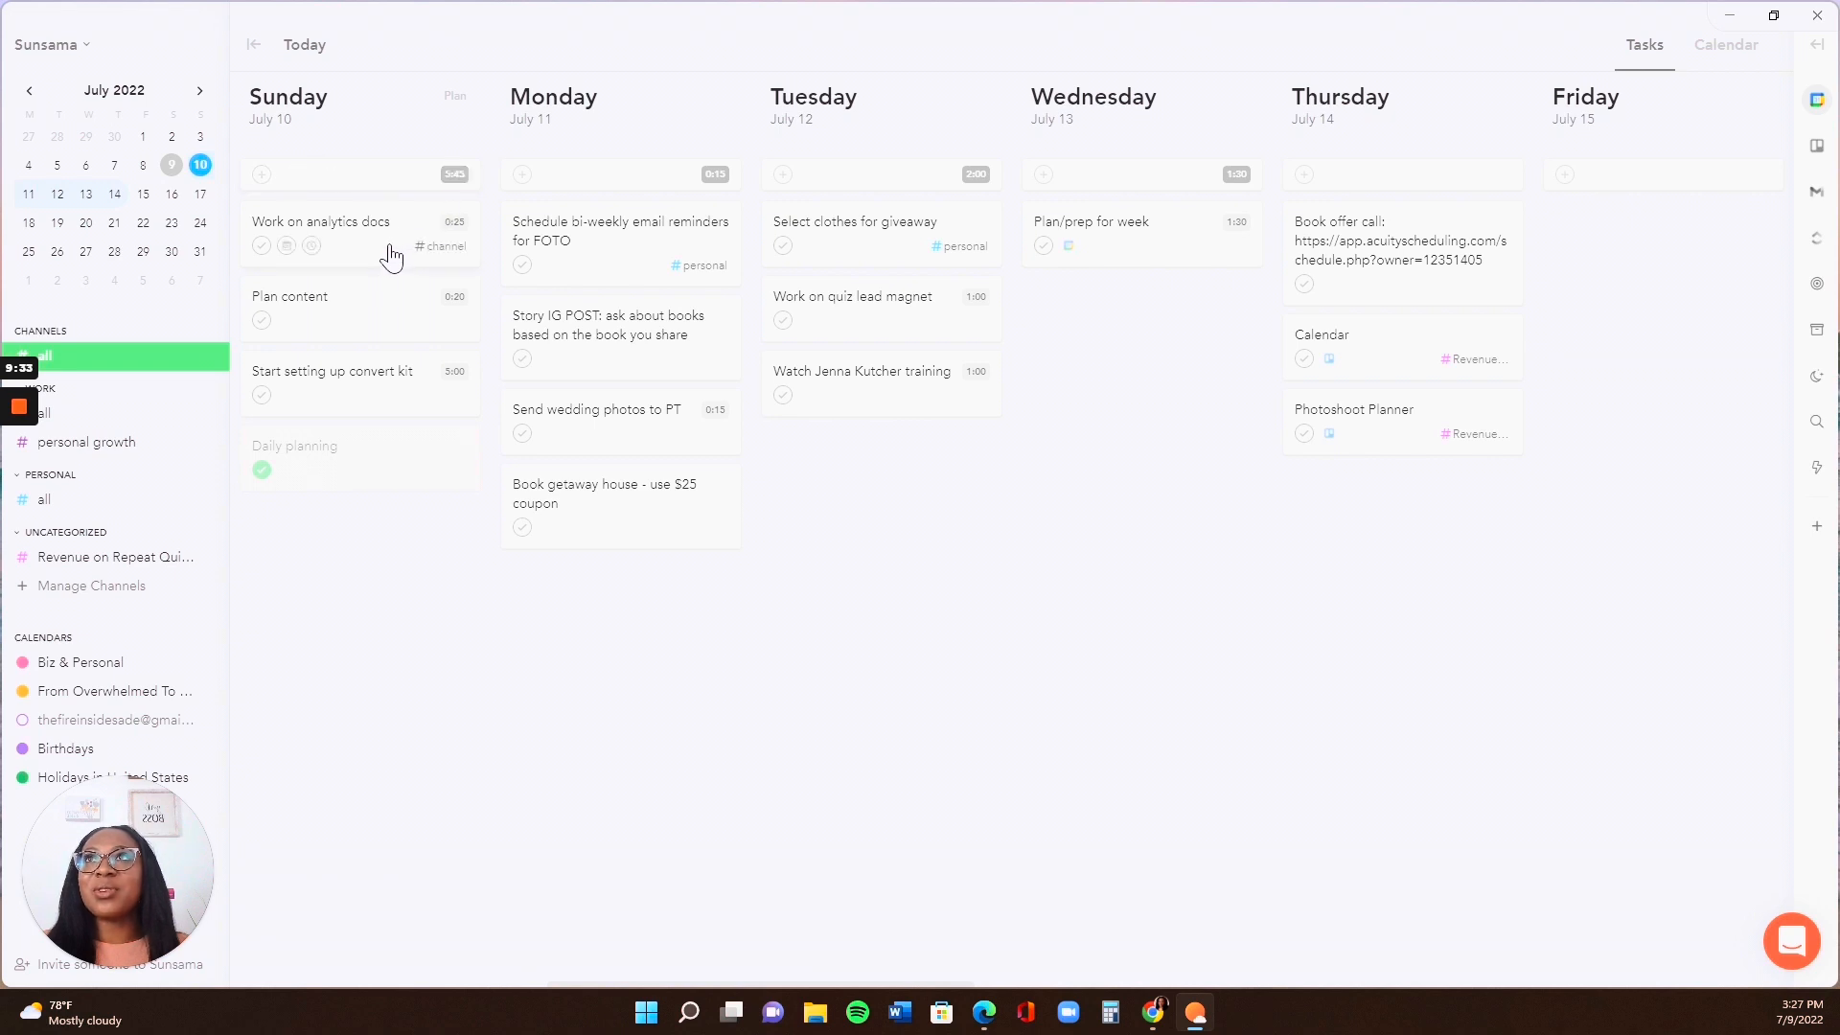
Clear Sunday's open tasks by snoozing "Work on analytics docs" one day, "Plan content" to the backlog and "Start setting up convert kit" to next week
click(287, 247)
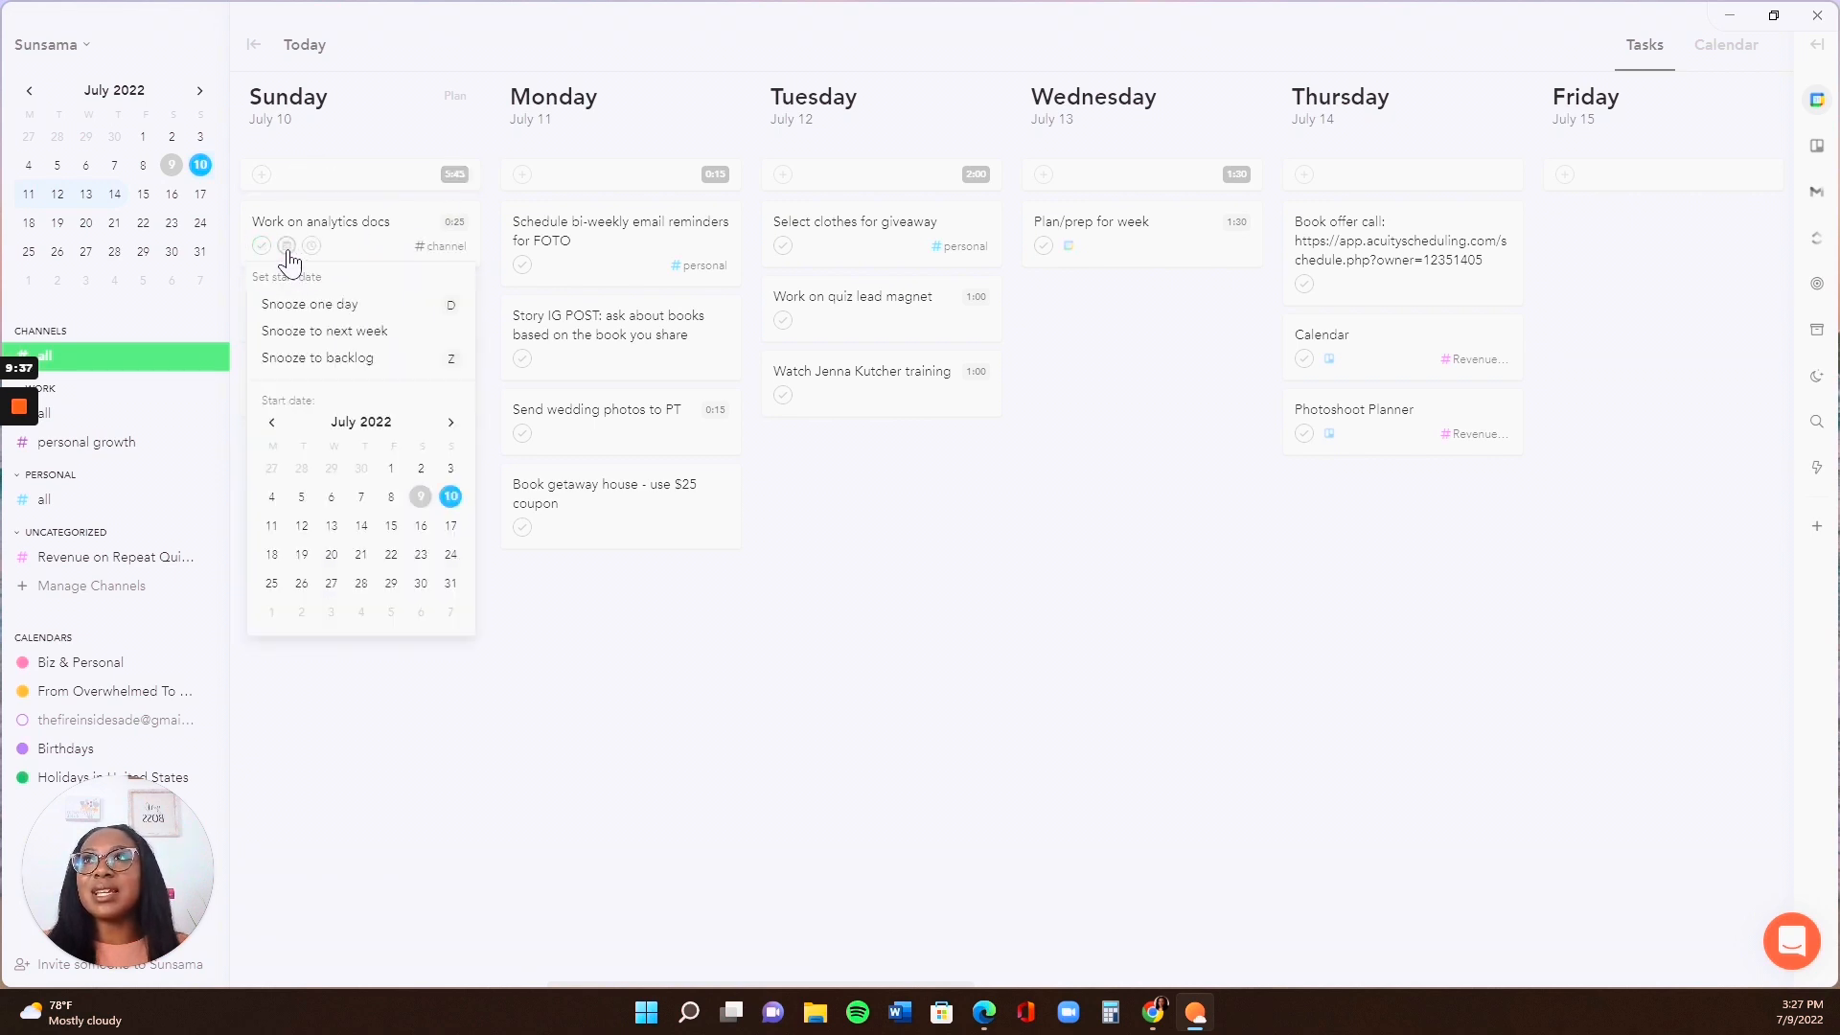
click(288, 305)
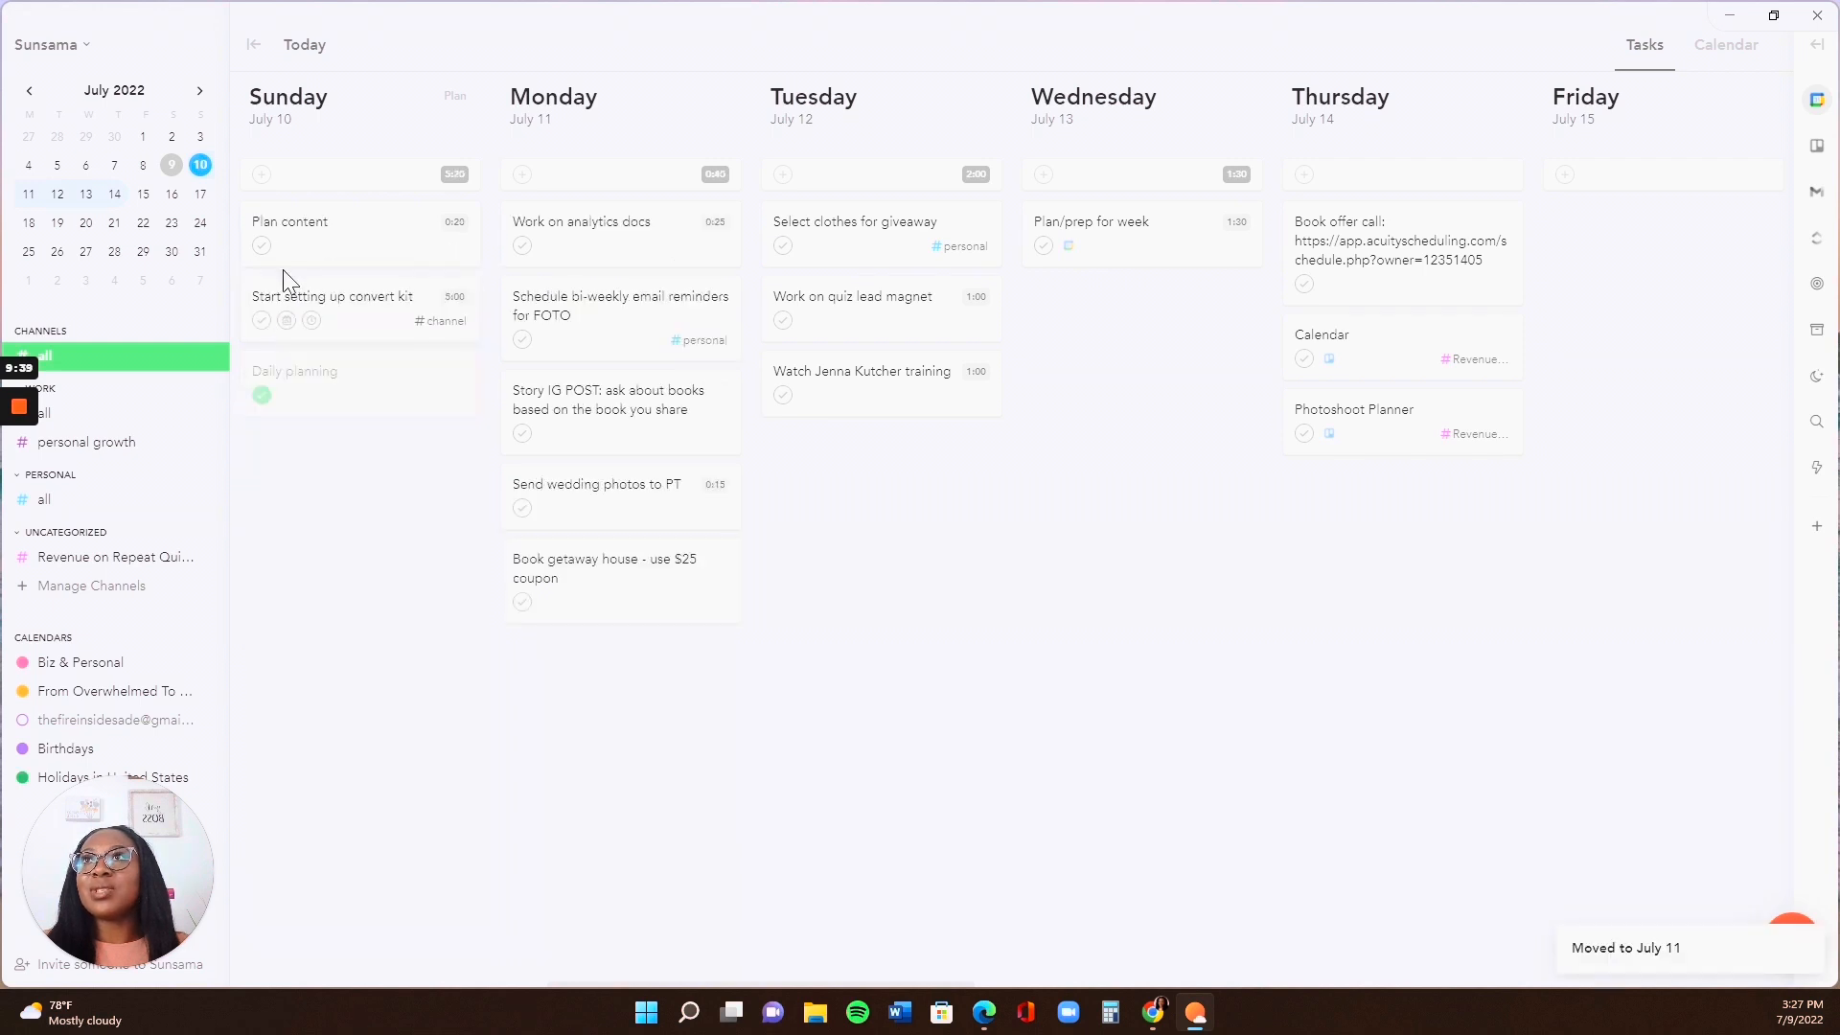
click(286, 247)
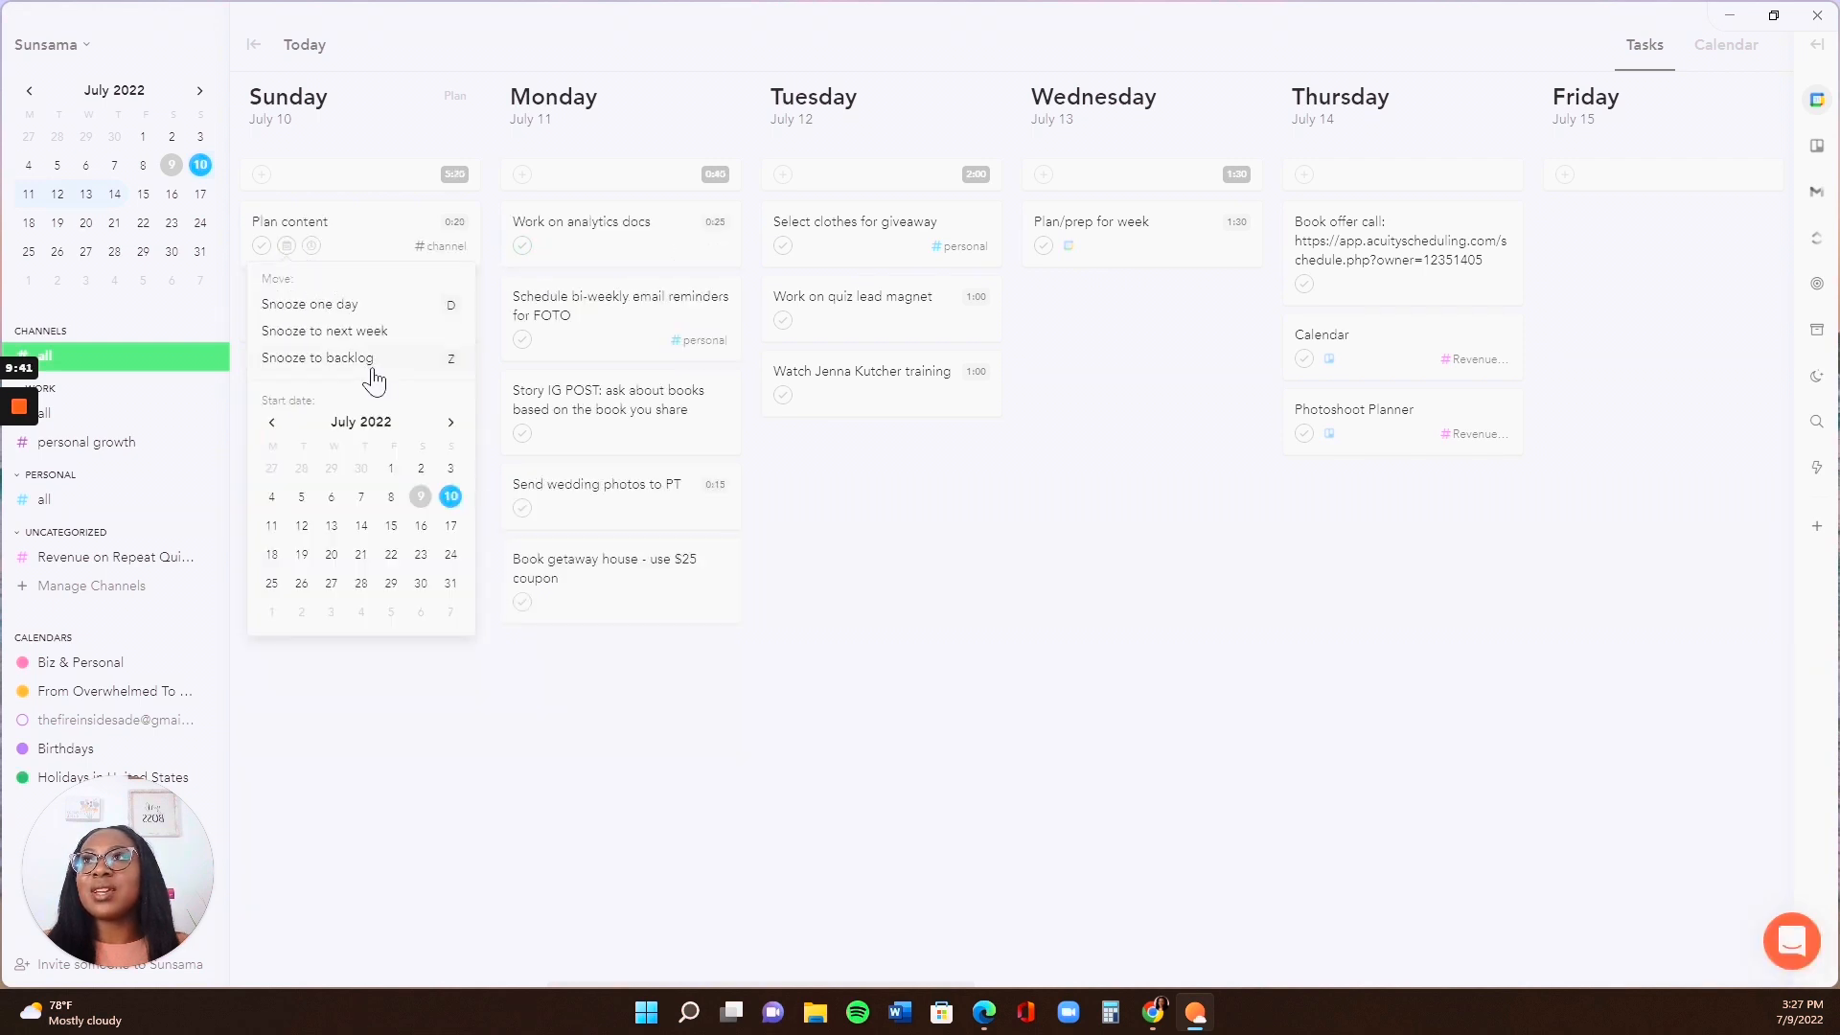
click(369, 359)
click(287, 248)
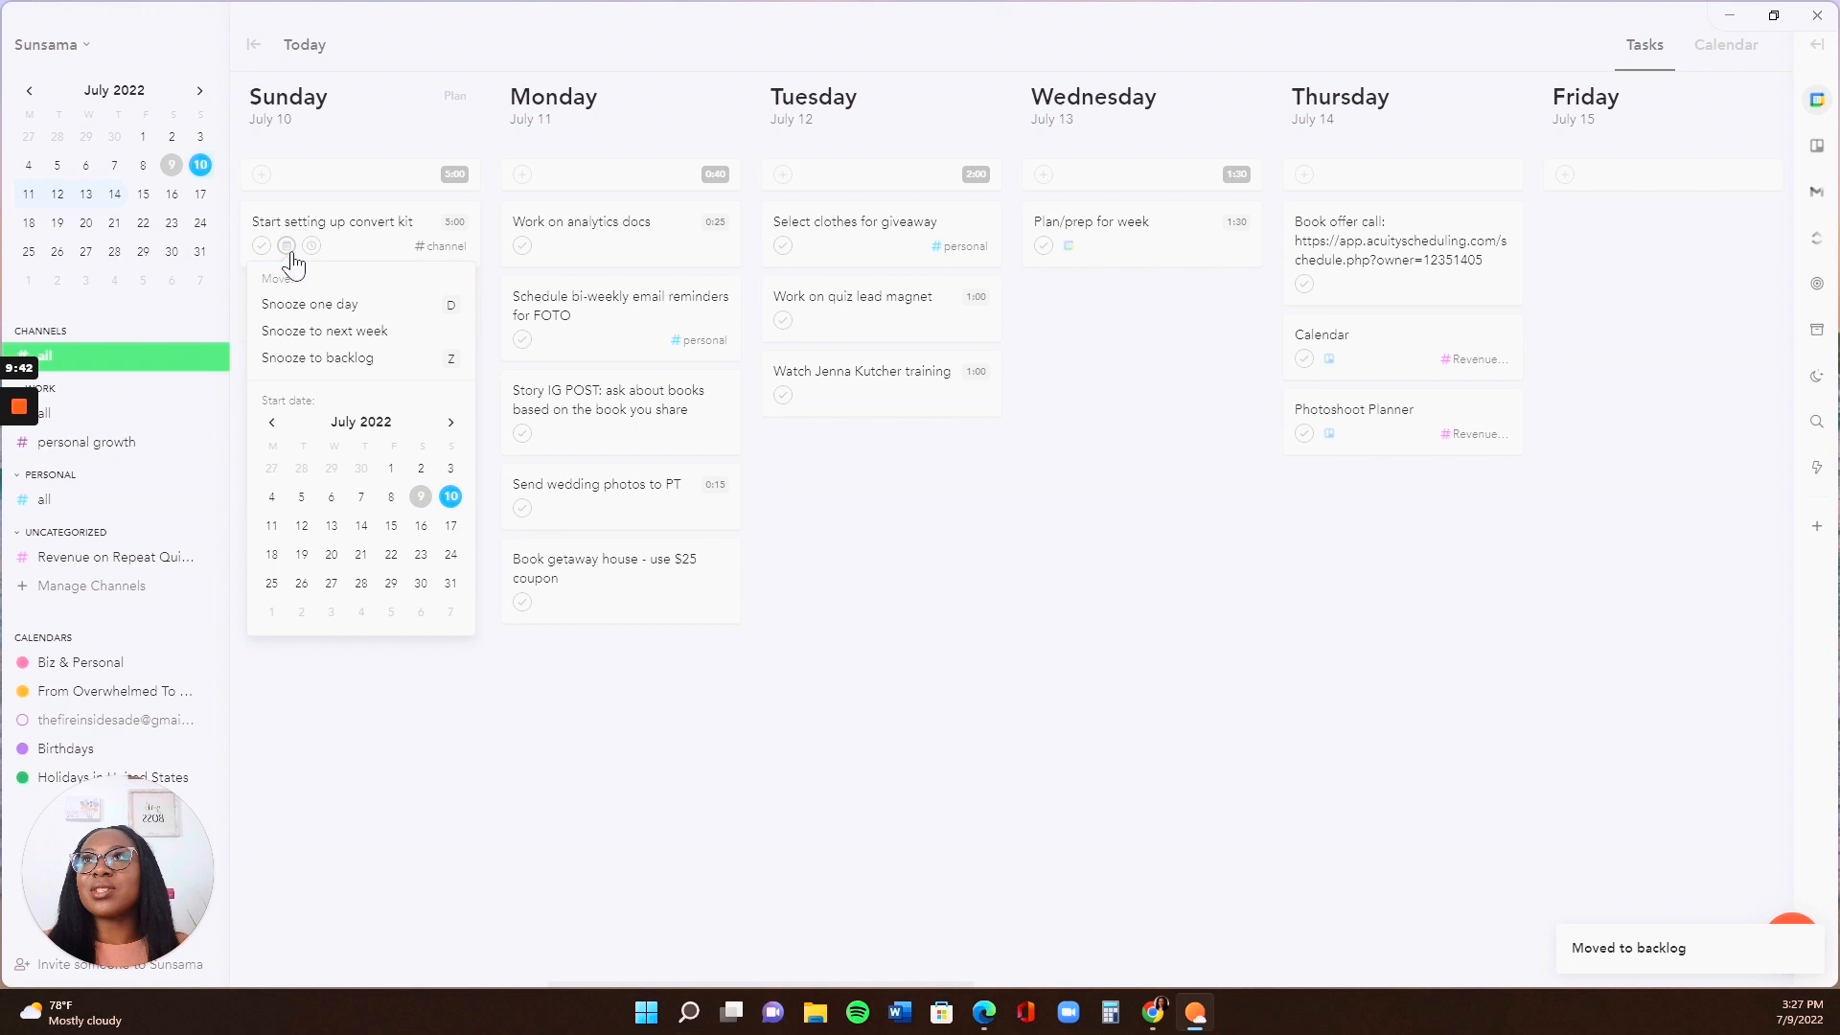
click(357, 334)
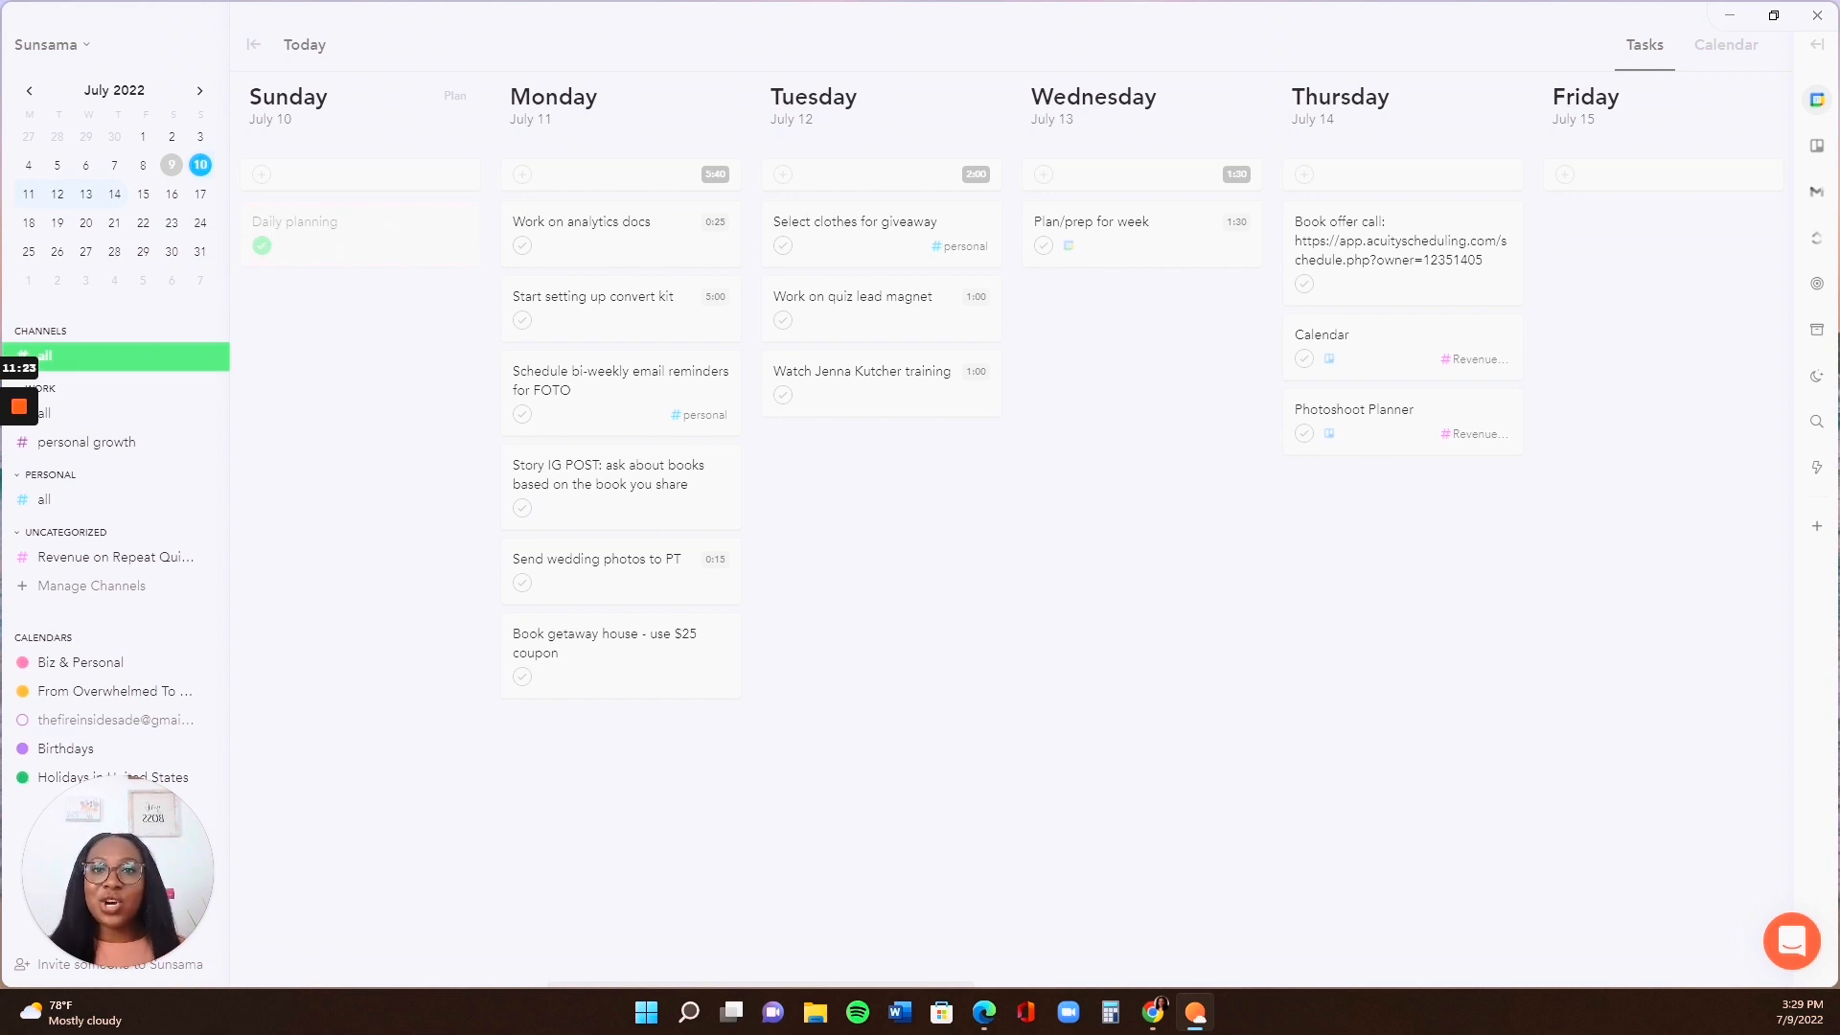
mouse_move(151, 819)
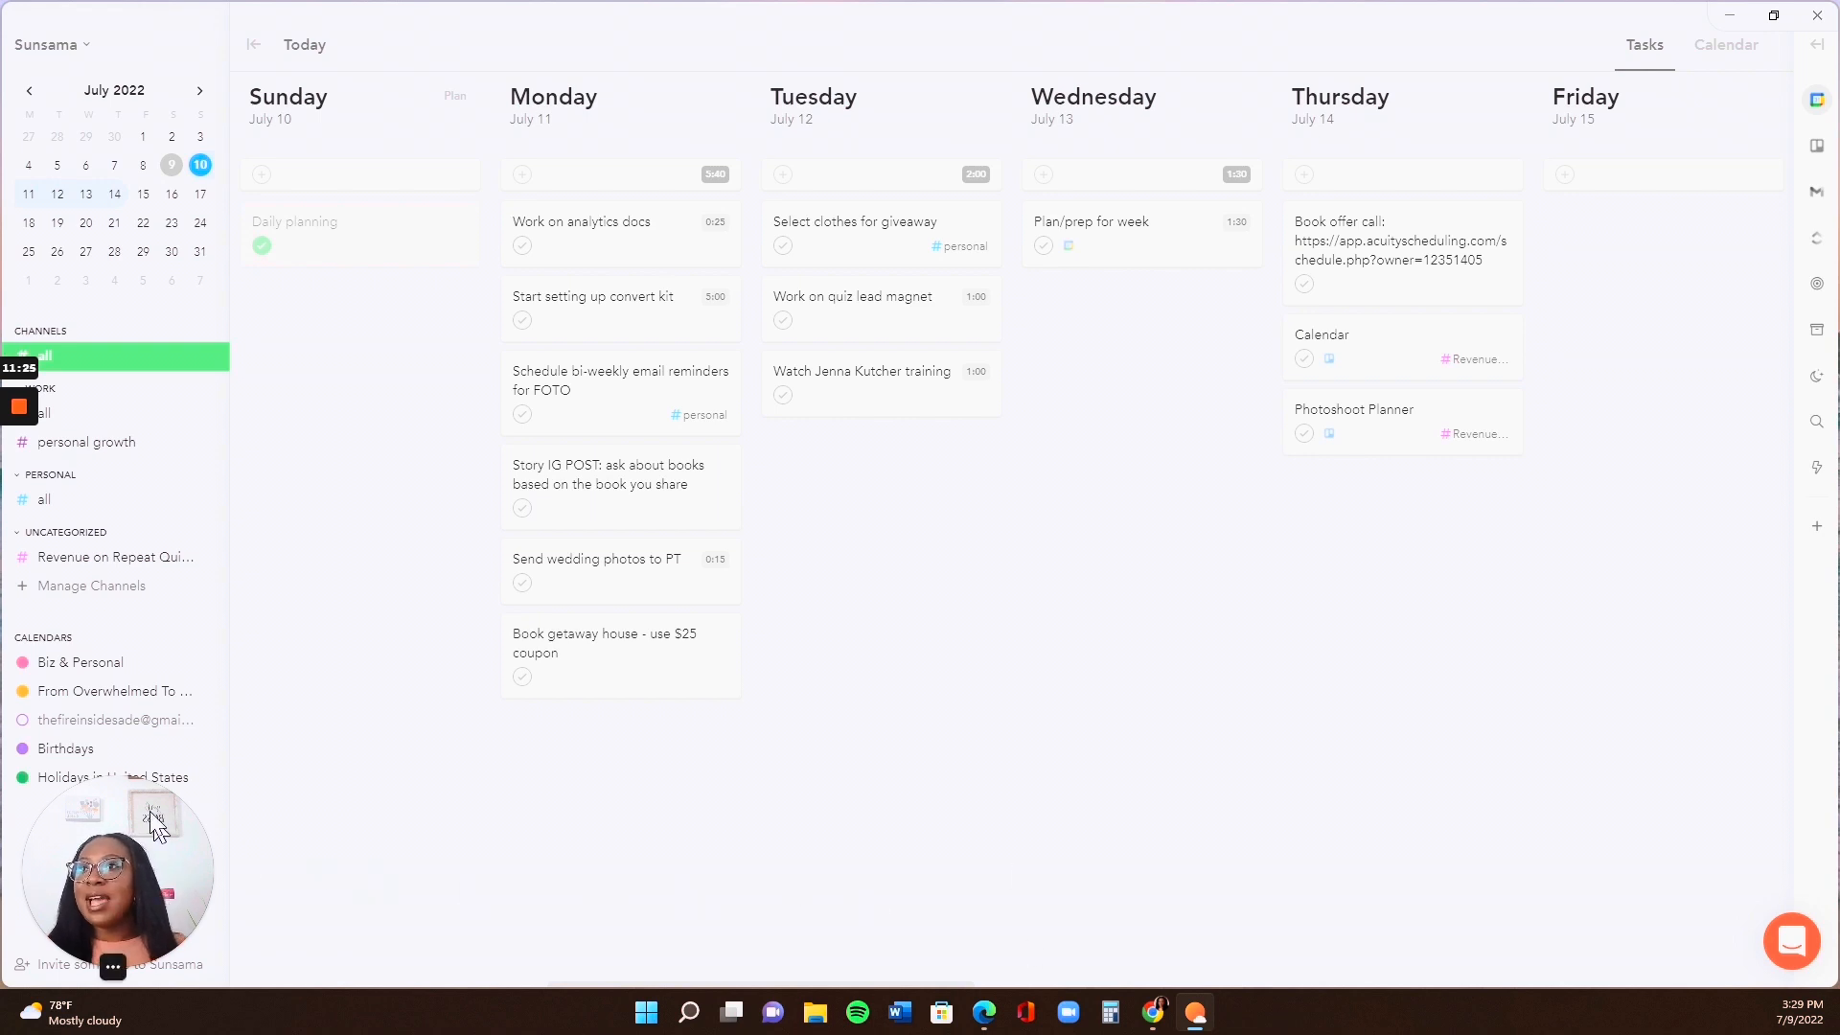
click(113, 966)
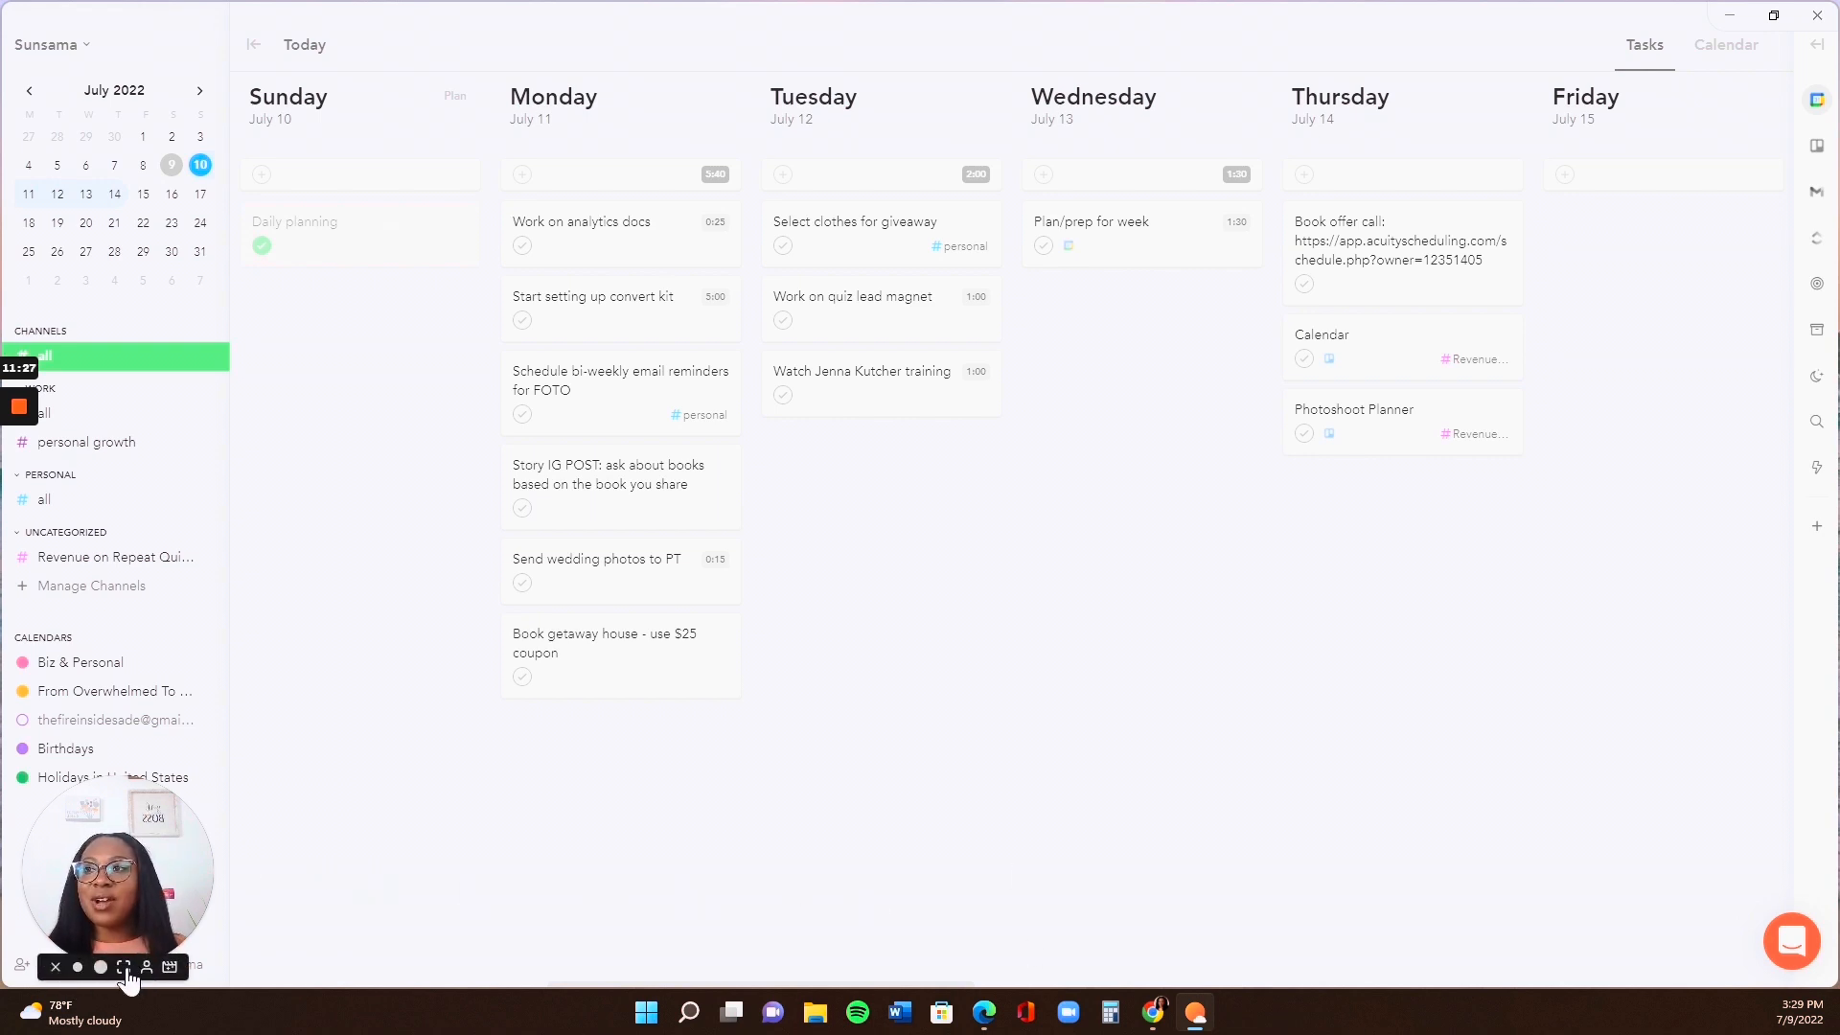
click(123, 967)
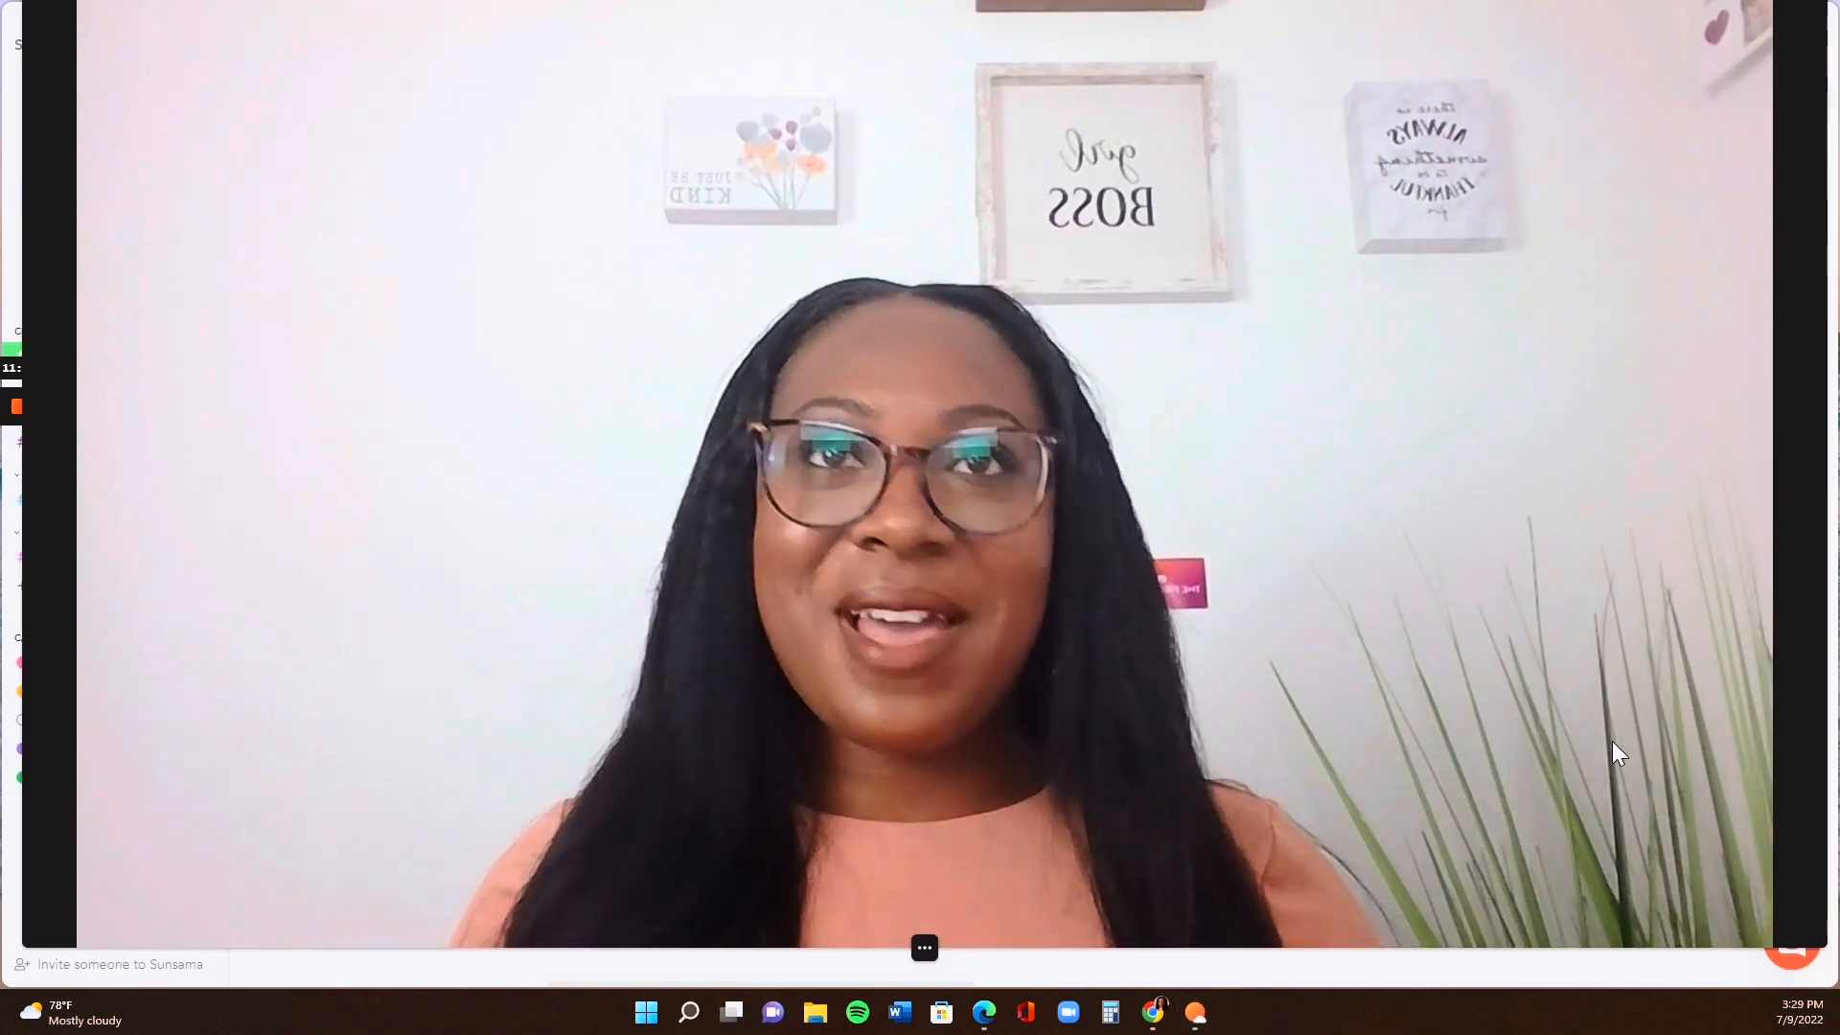